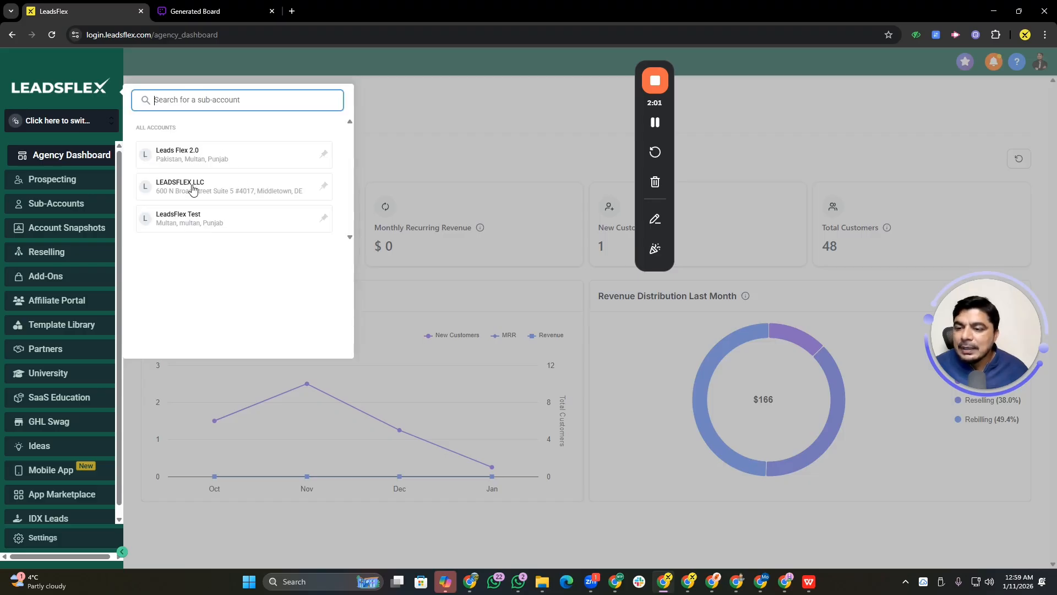
Switch to the LEADSFLEX LLC sub-account and open its Sites section
click(346, 363)
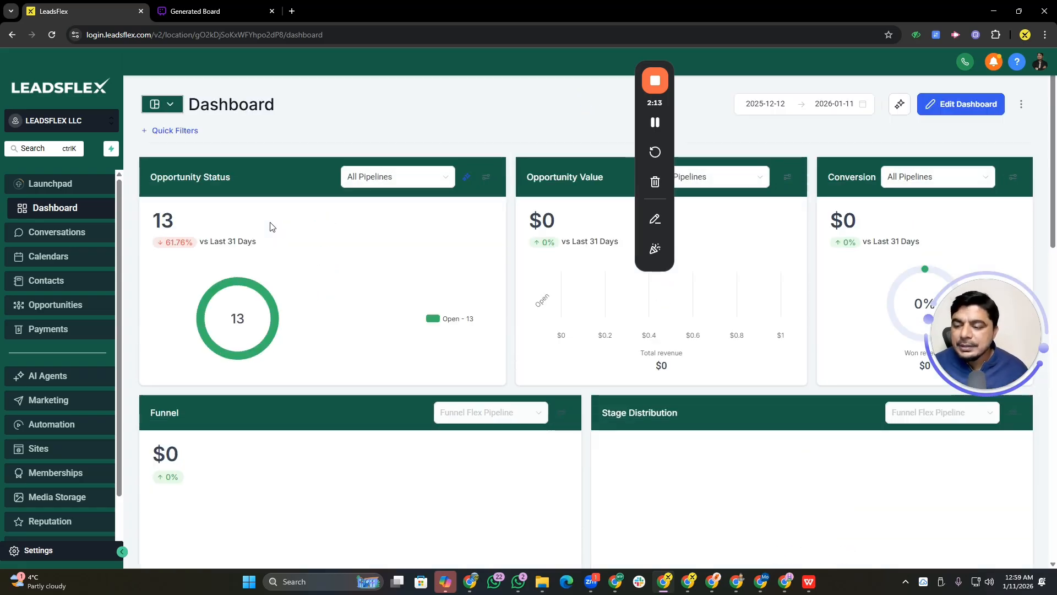
click(121, 445)
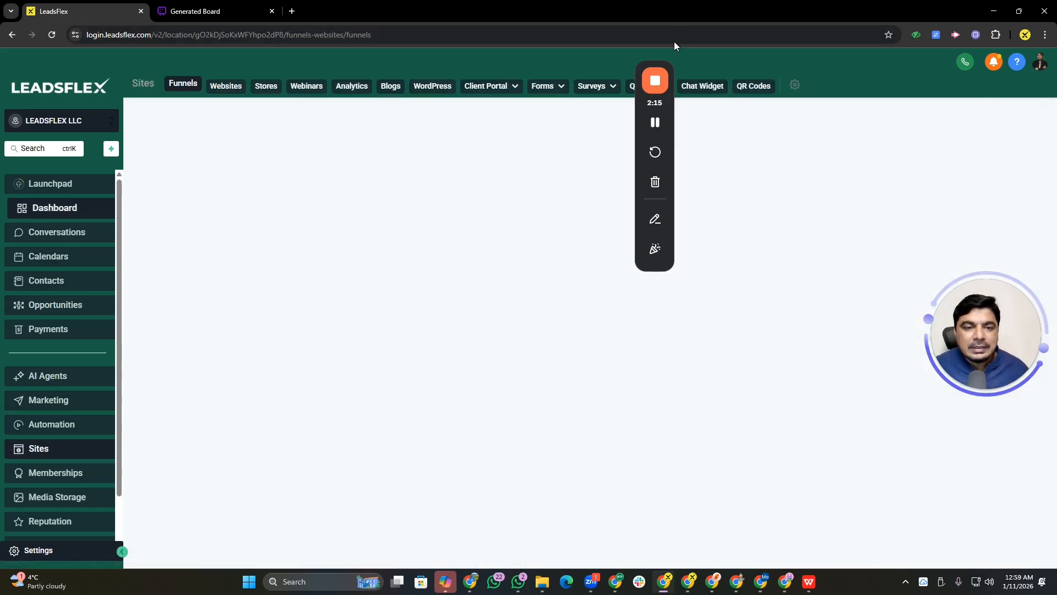
drag(669, 65, 909, 400)
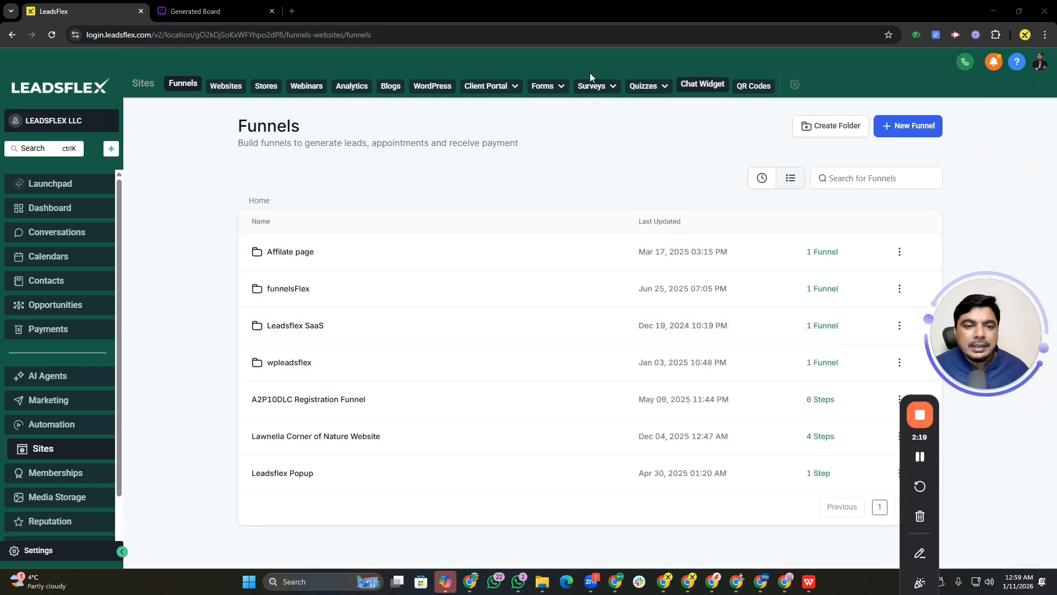
Open the Forms builder and skip the experience feedback survey
mouse_move(597, 90)
mouse_move(542, 86)
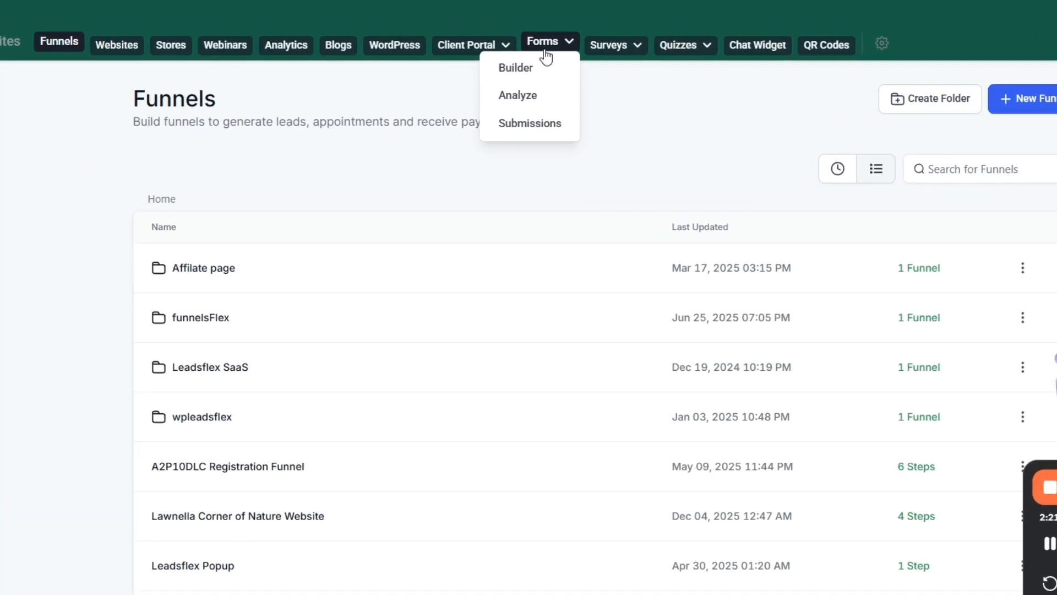
click(526, 103)
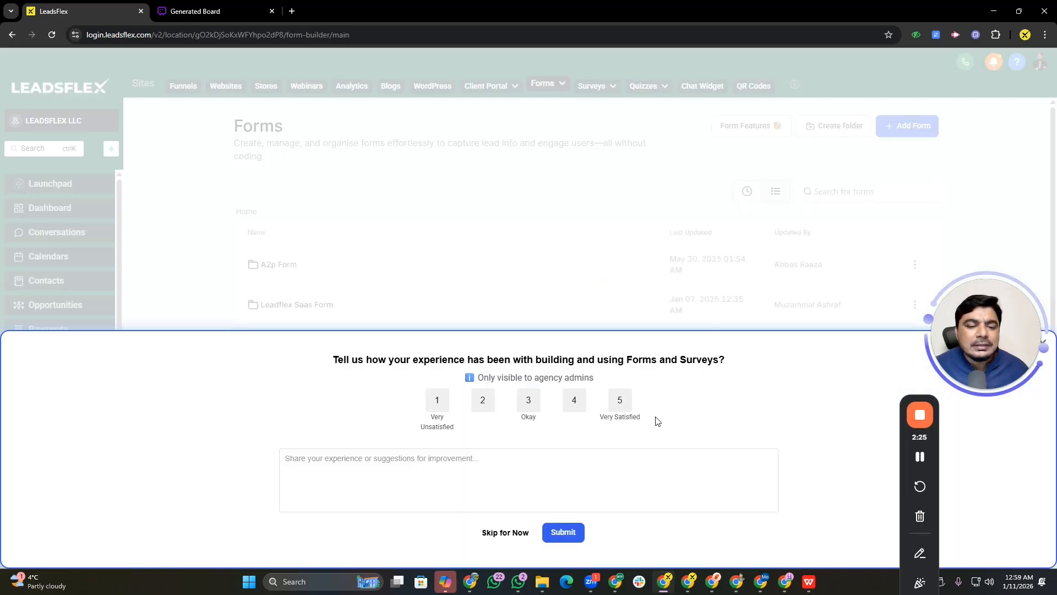
click(512, 530)
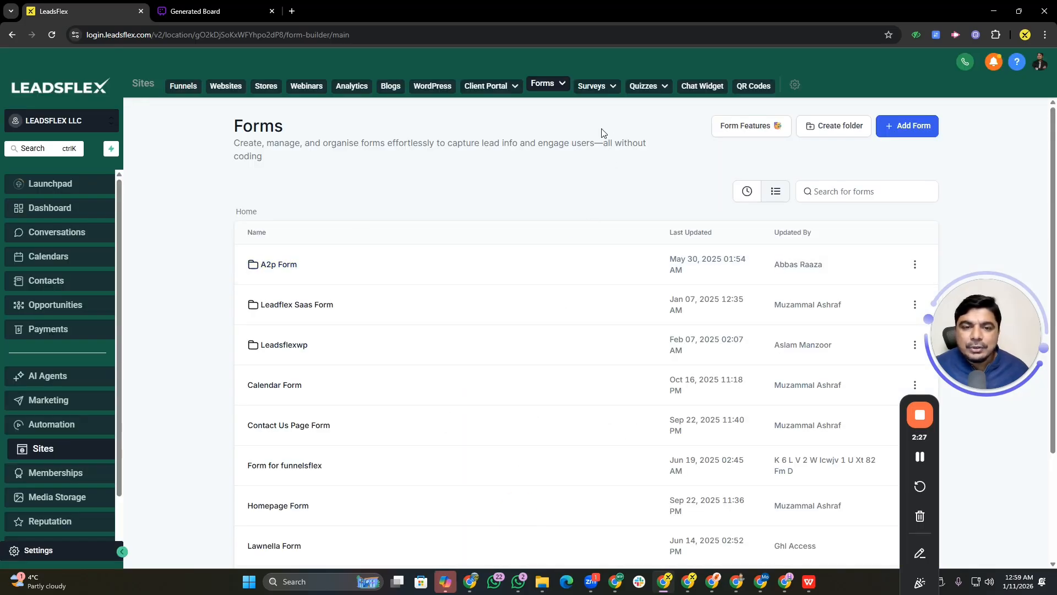
Create a new forms folder named "Course of short Videos"
mouse_move(649, 87)
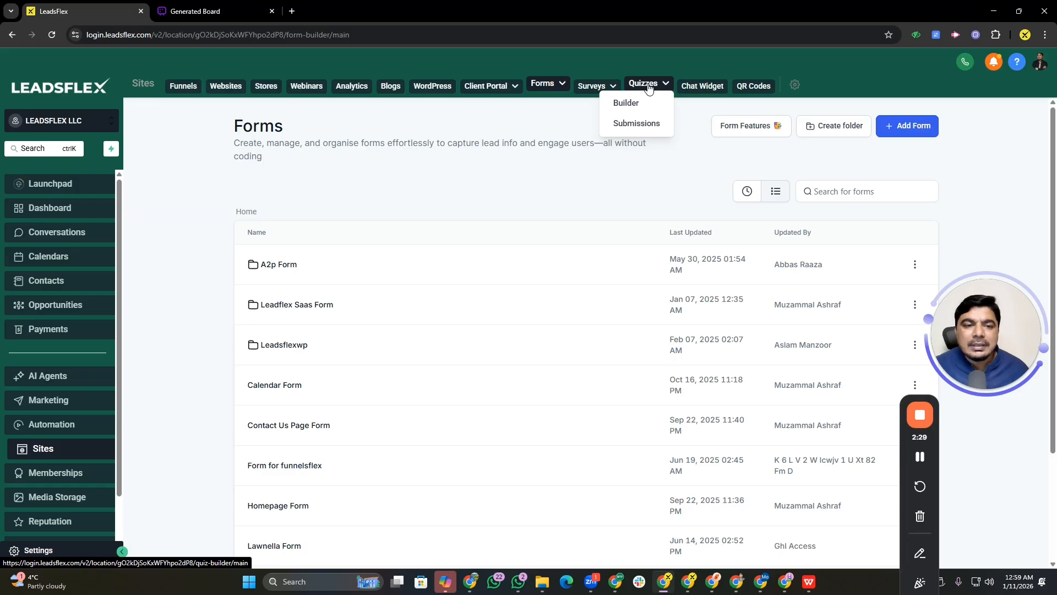
mouse_move(596, 84)
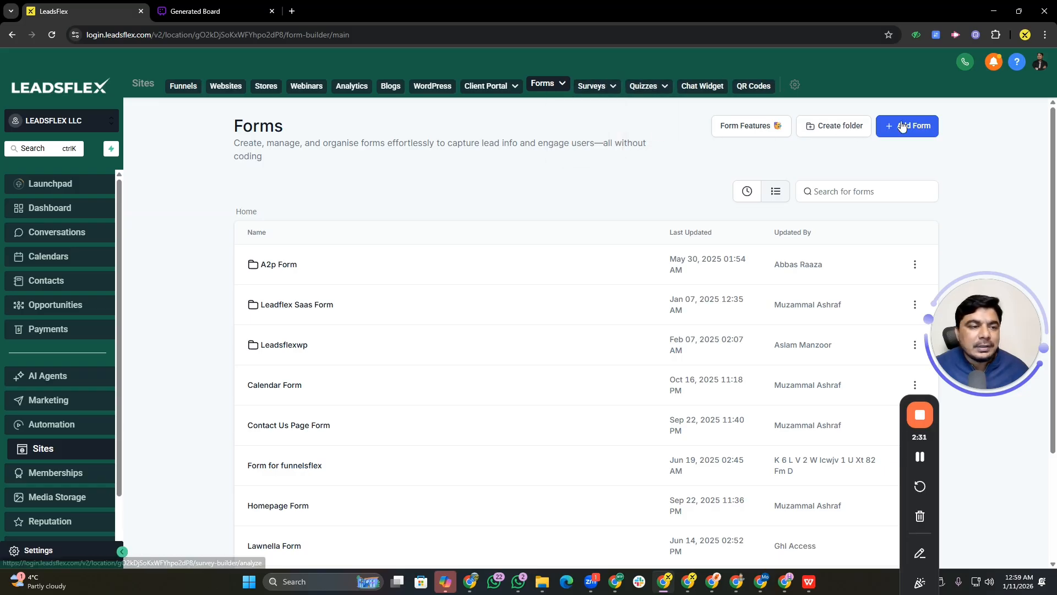
click(848, 125)
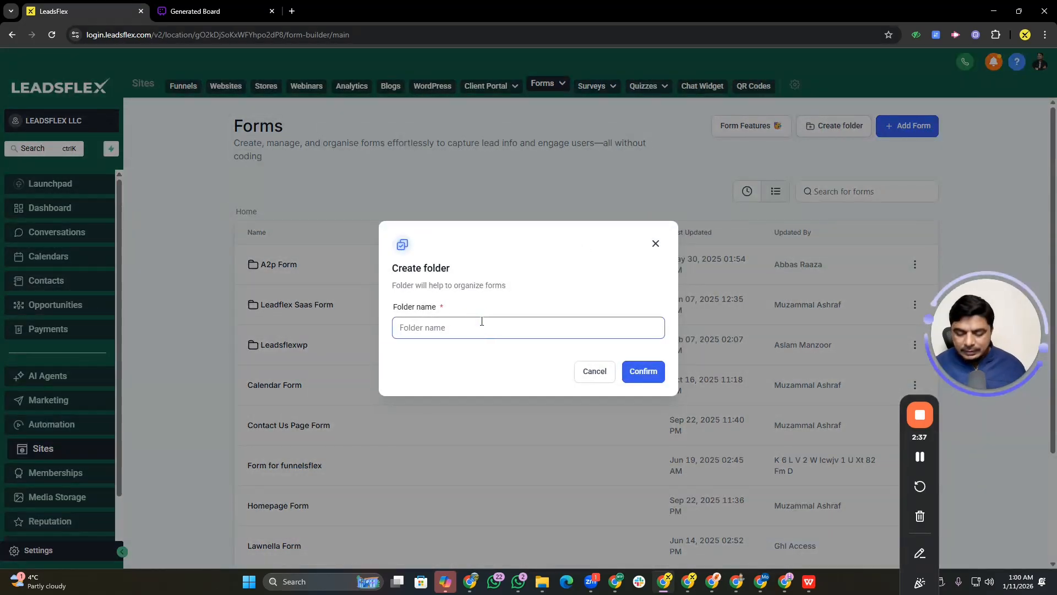
text(Course of short Videos)
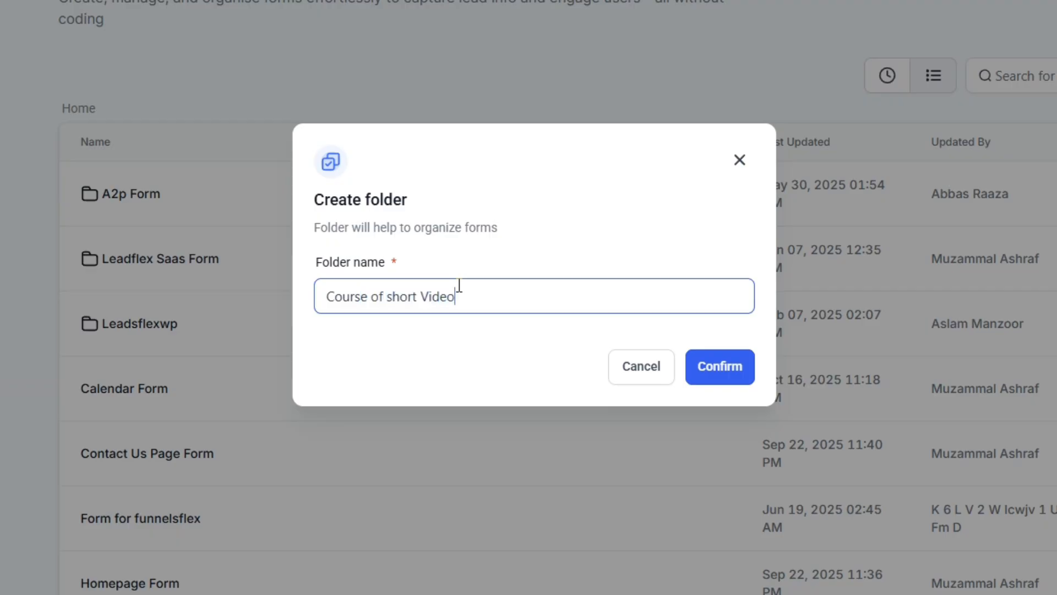
click(724, 378)
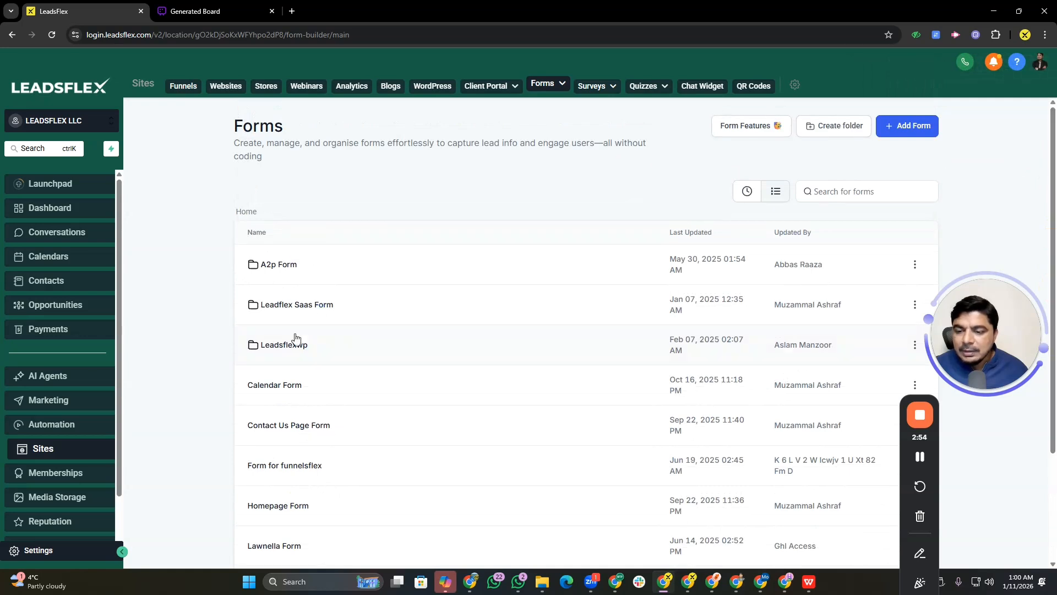
Open the Course of short Videos folder and start adding a new form from templates
click(312, 303)
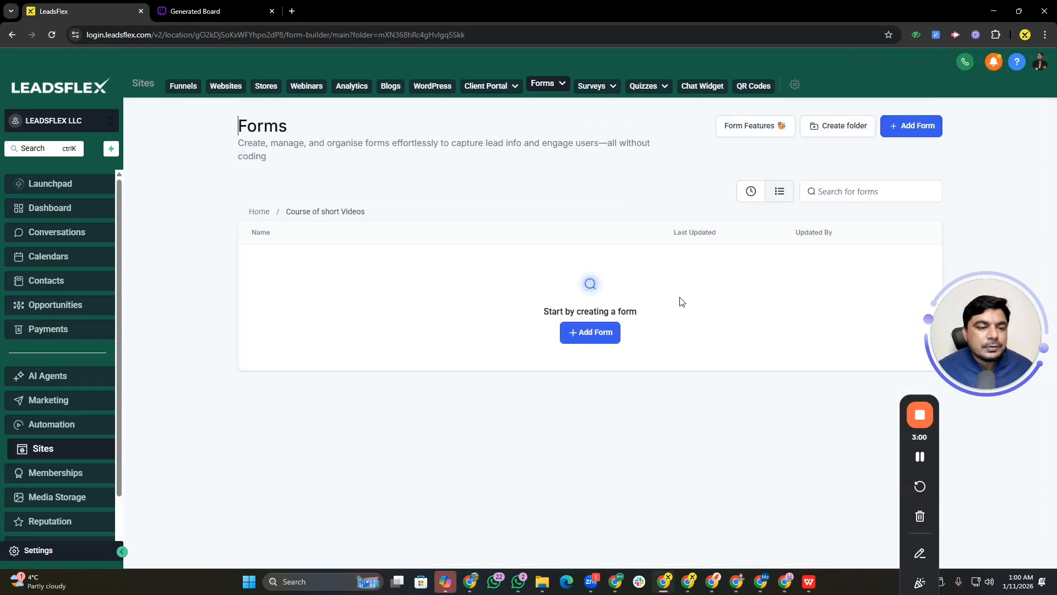
click(590, 340)
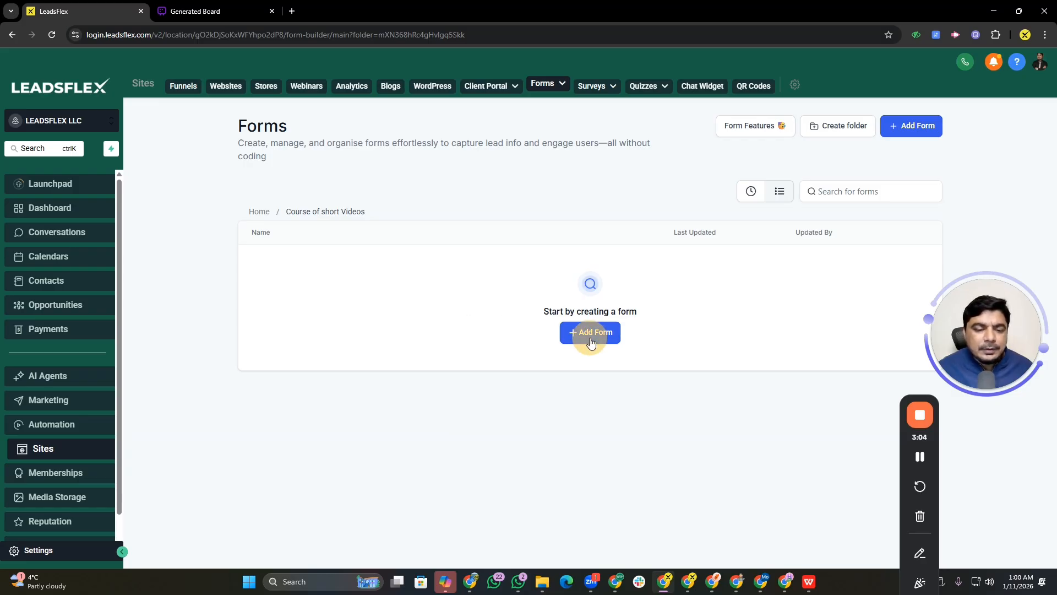
drag(973, 313, 976, 429)
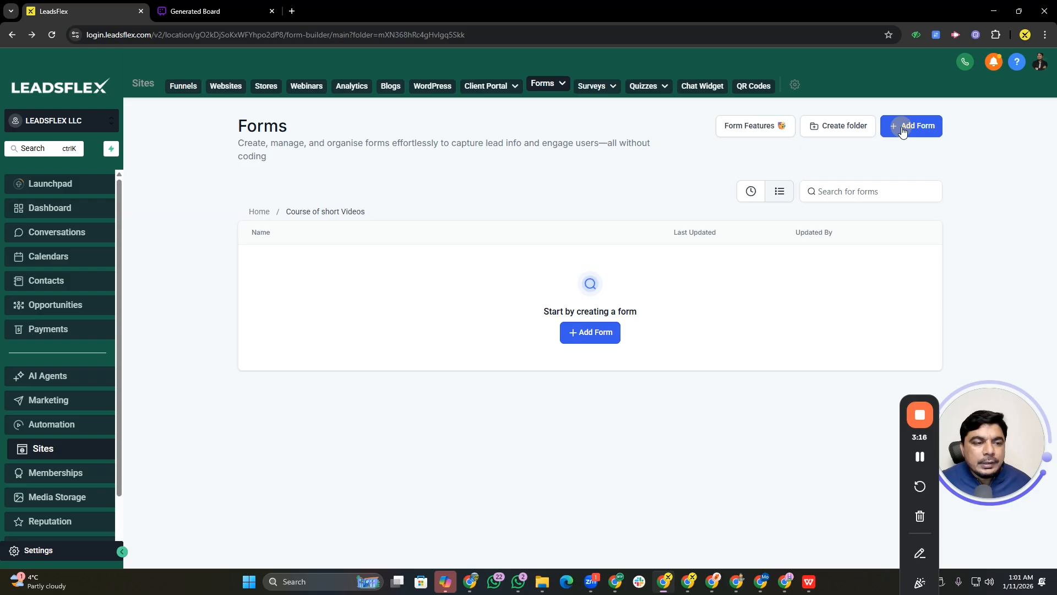
click(902, 127)
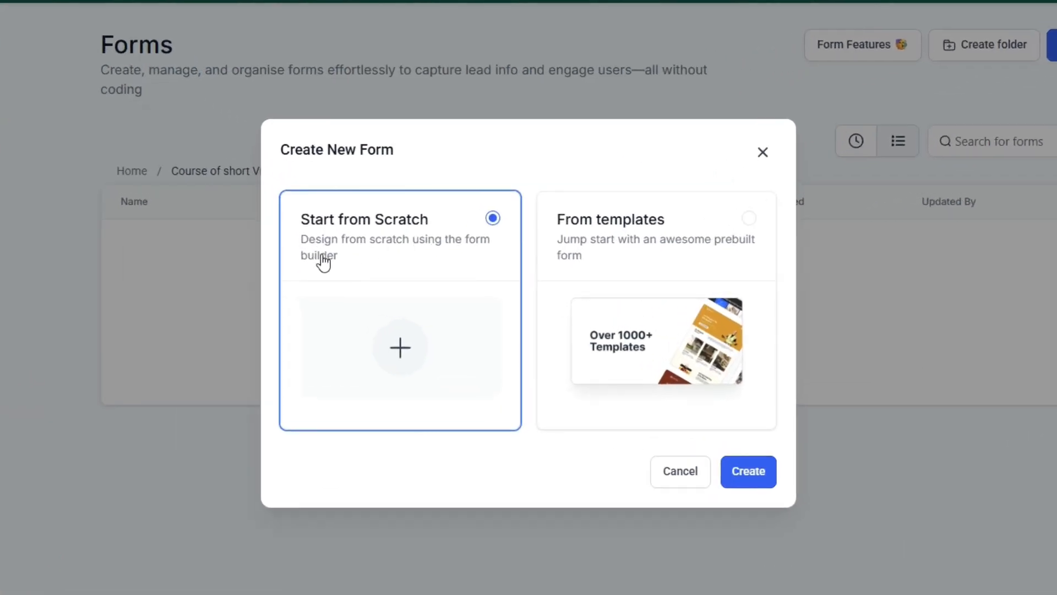
click(630, 262)
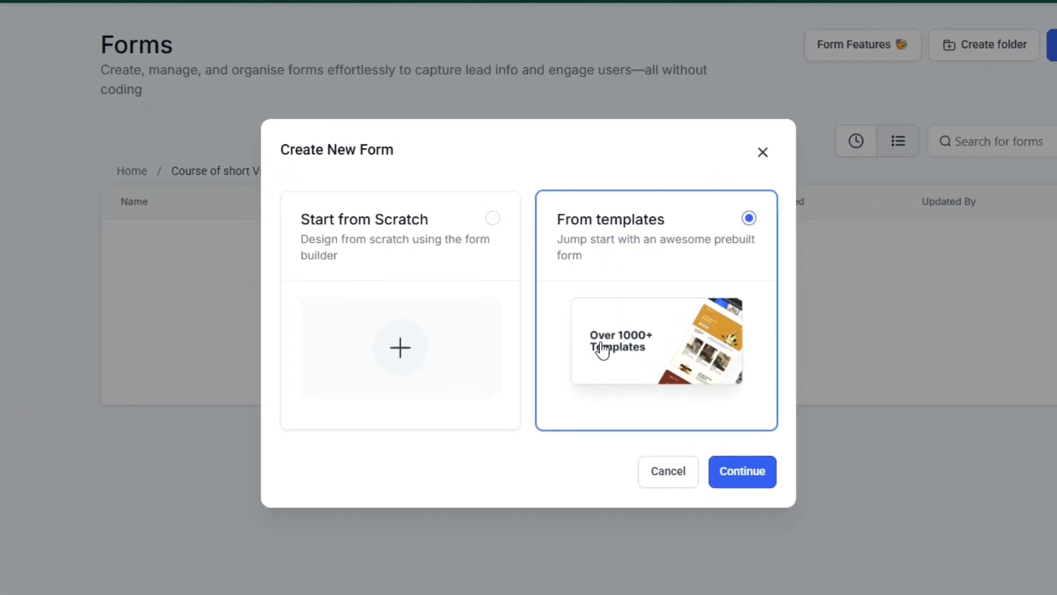
click(731, 477)
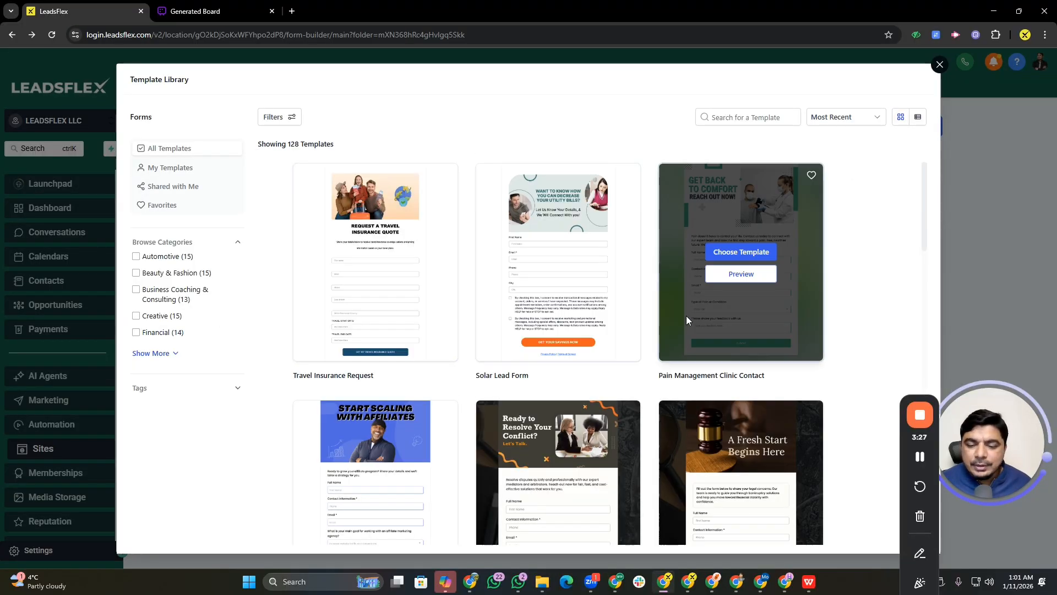
Browse the template library and choose the Pain Management Clinic Contact template
scroll(686, 317, down, 7)
scroll(686, 319, down, 10)
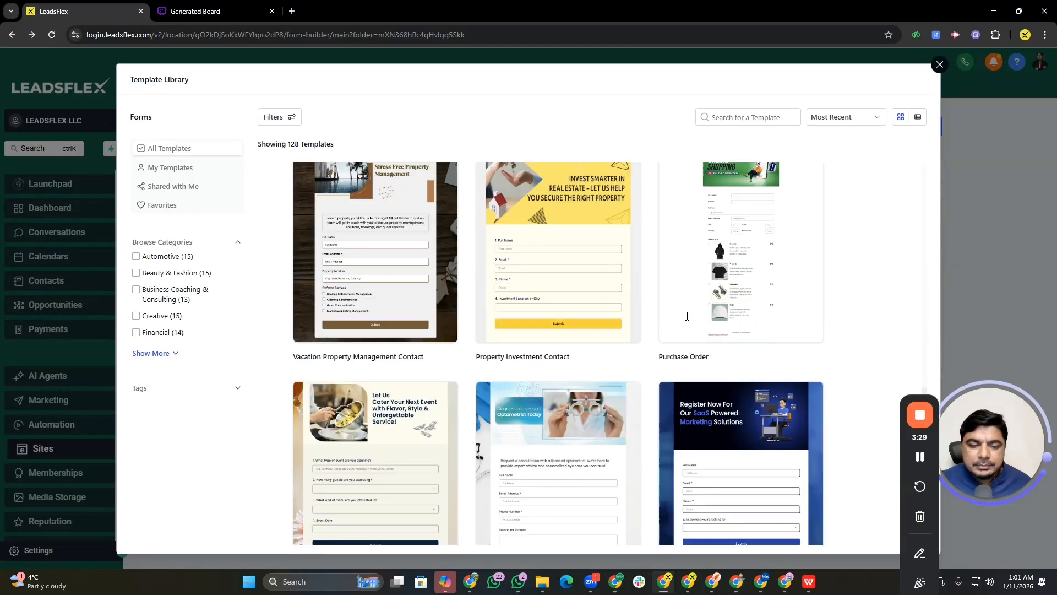
scroll(686, 319, up, 20)
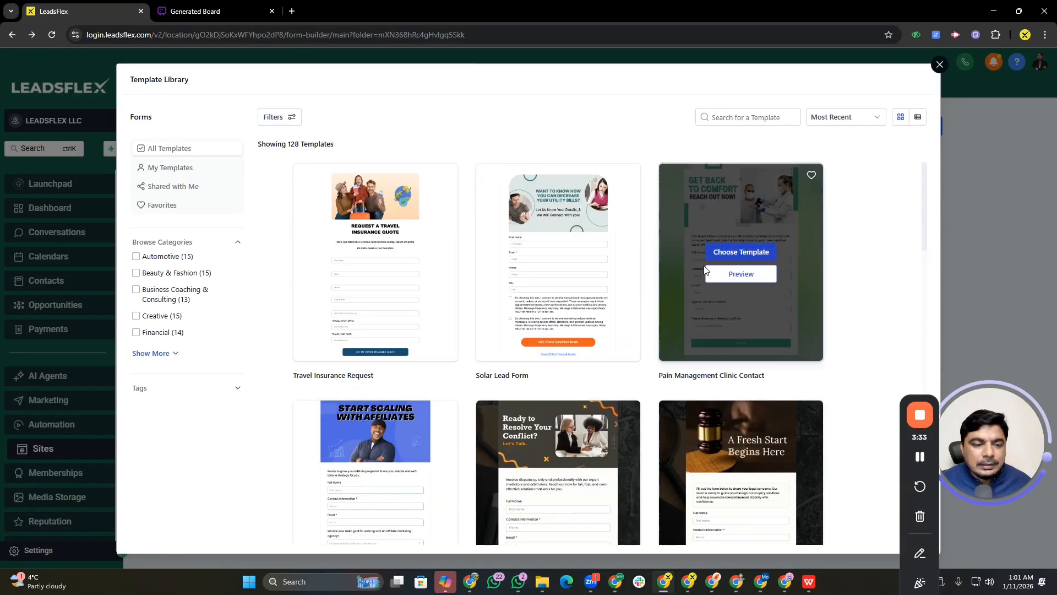
click(737, 254)
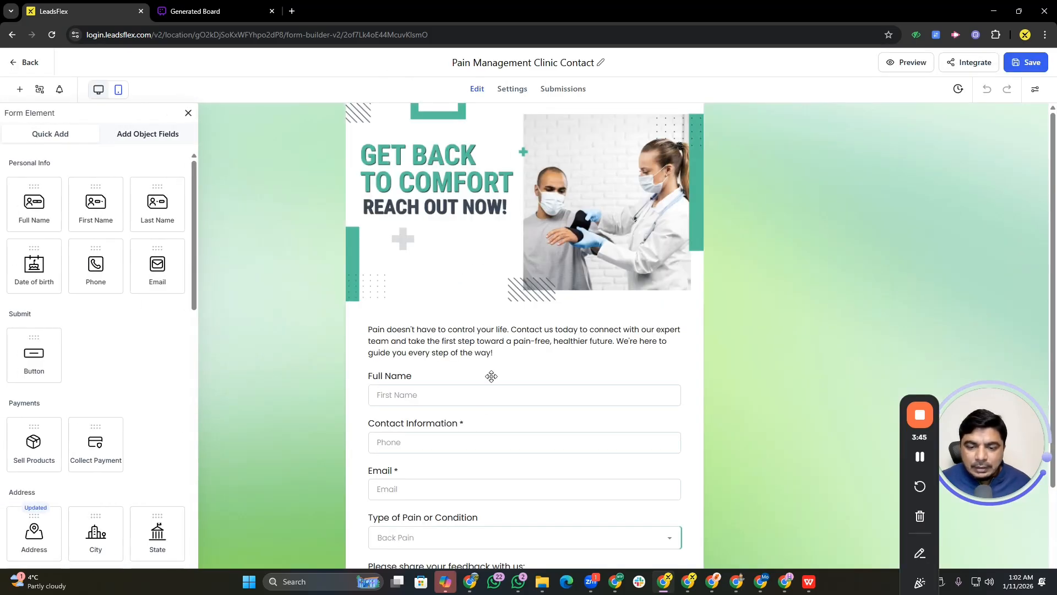
Review the template's heading, text block and form fields in the editor
scroll(502, 387, down, 2)
scroll(447, 336, up, 2)
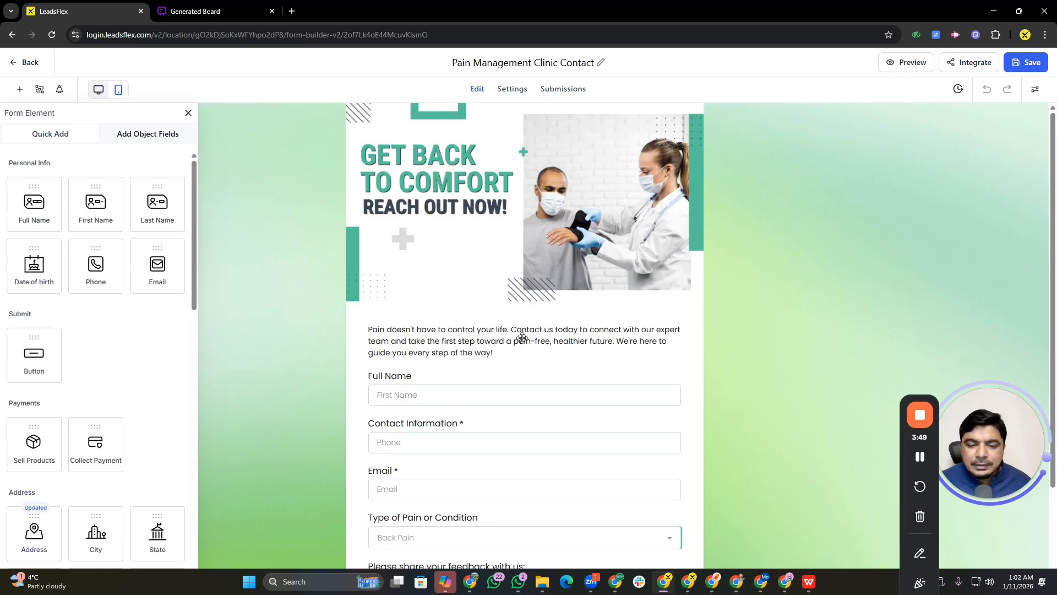
click(502, 332)
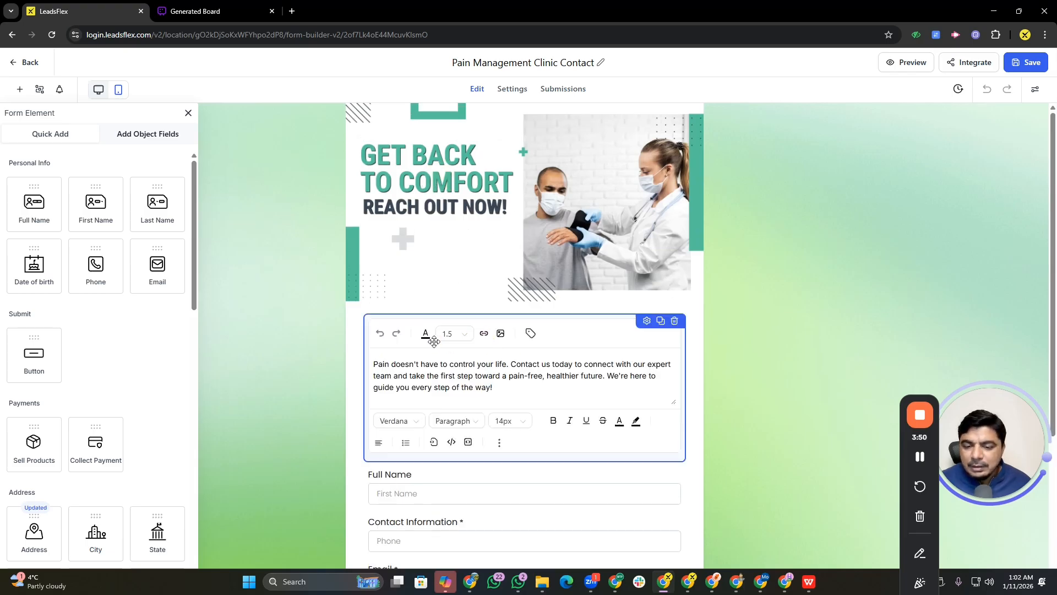
click(434, 194)
click(449, 346)
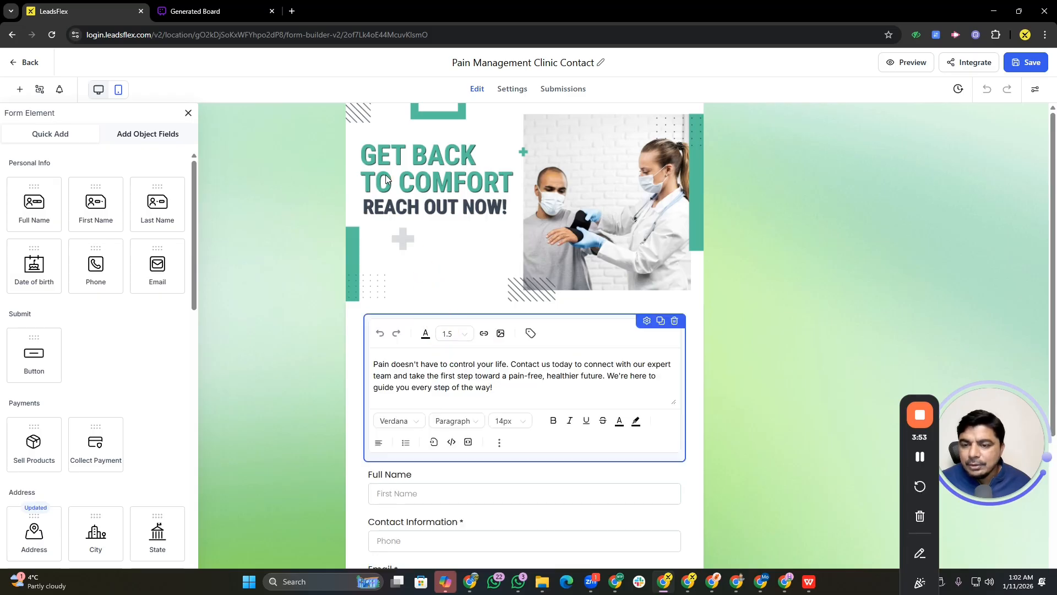
click(392, 179)
scroll(419, 305, down, 3)
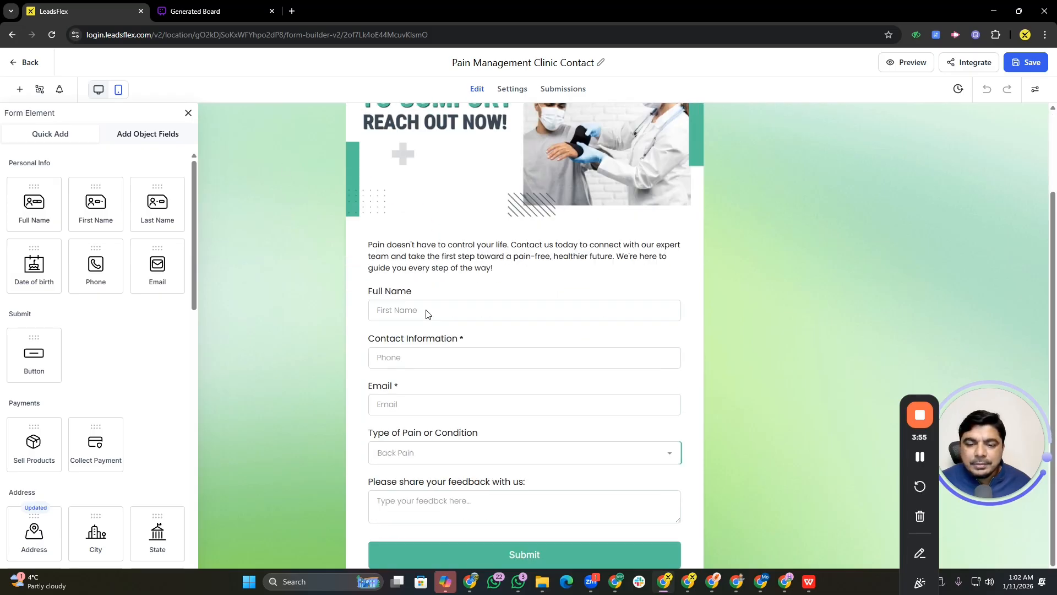
click(410, 435)
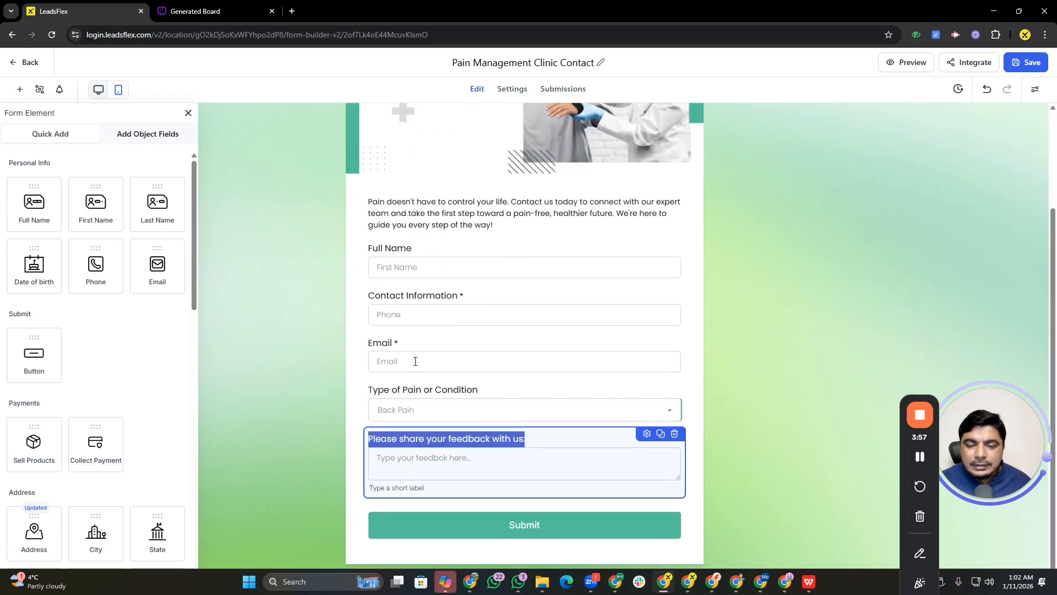
scroll(485, 301, up, 3)
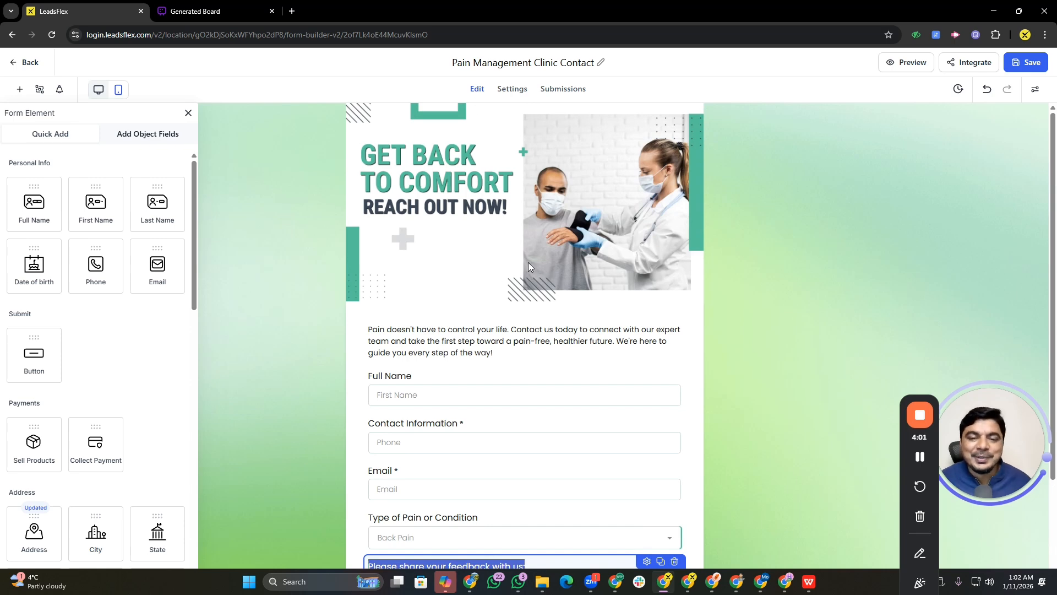
scroll(542, 349, down, 3)
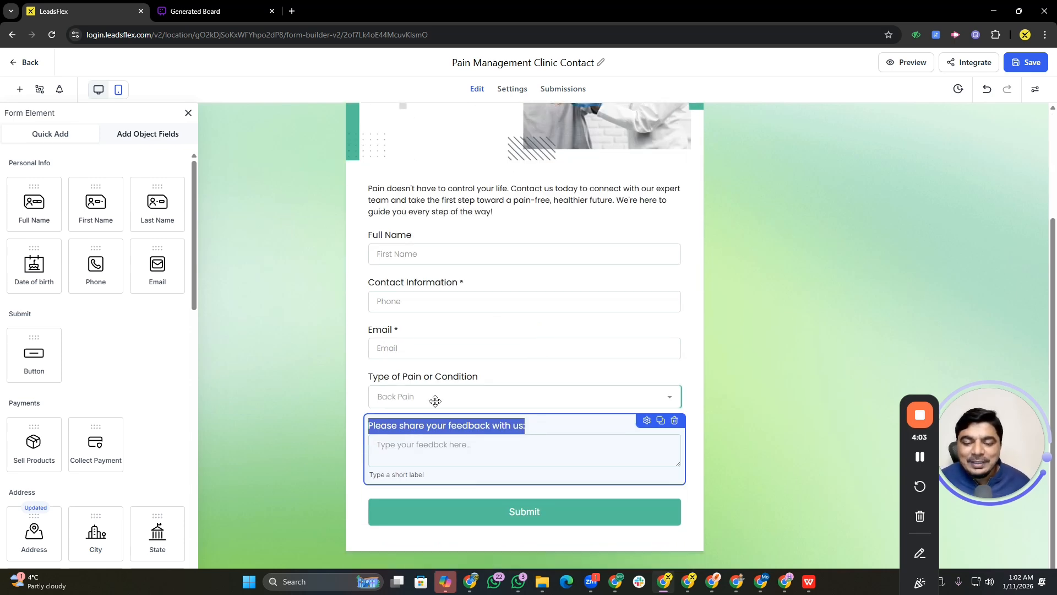
scroll(524, 184, up, 3)
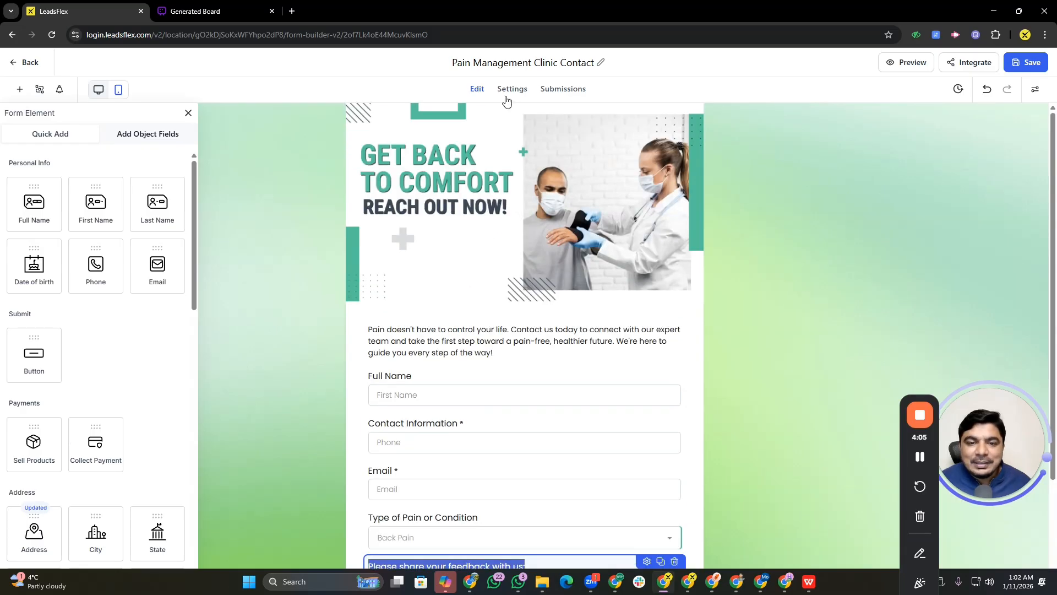
Examine the form's On Submit message settings and its submissions list
click(508, 102)
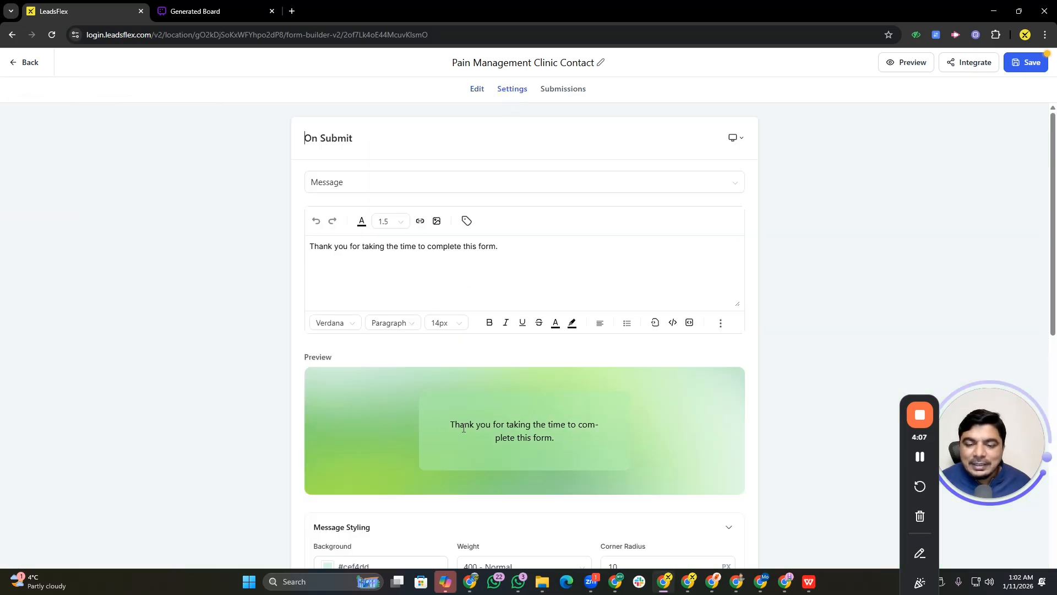
scroll(389, 374, down, 10)
scroll(408, 335, up, 10)
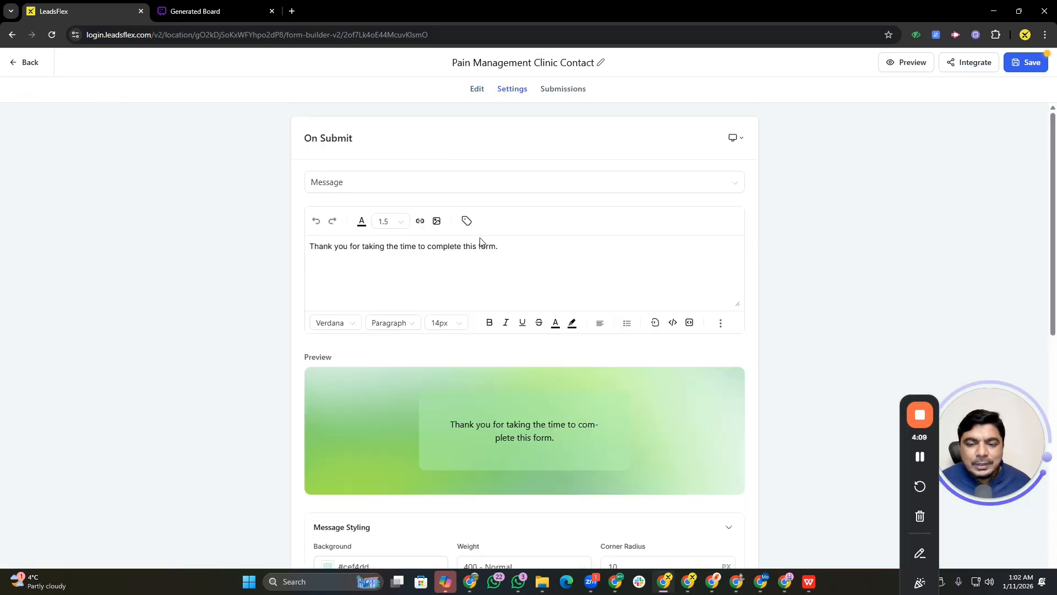
click(454, 259)
key(ctrl+a)
click(579, 91)
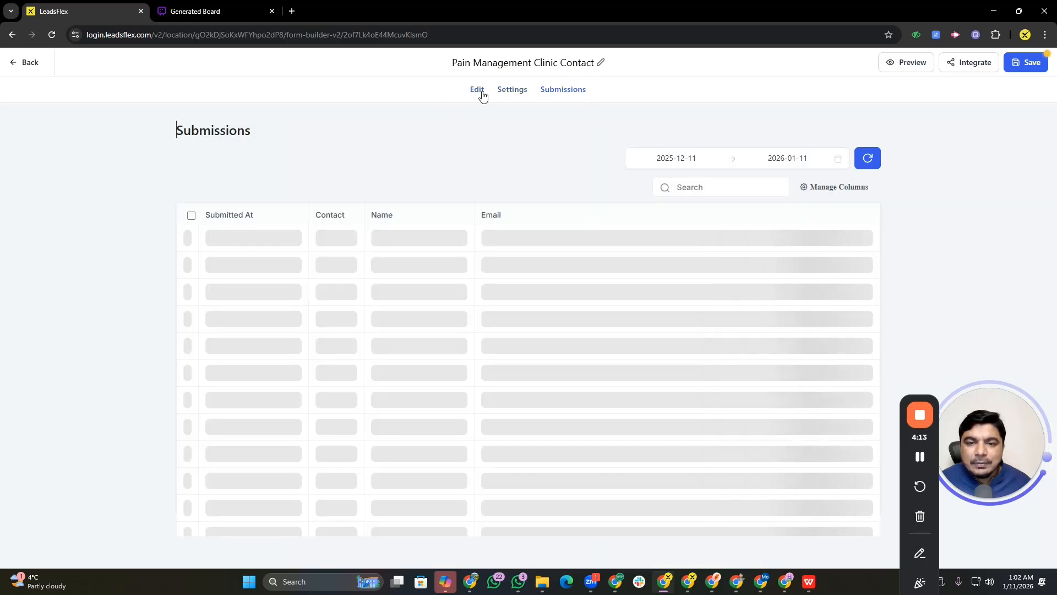
Return to the form editor and save the form
click(477, 90)
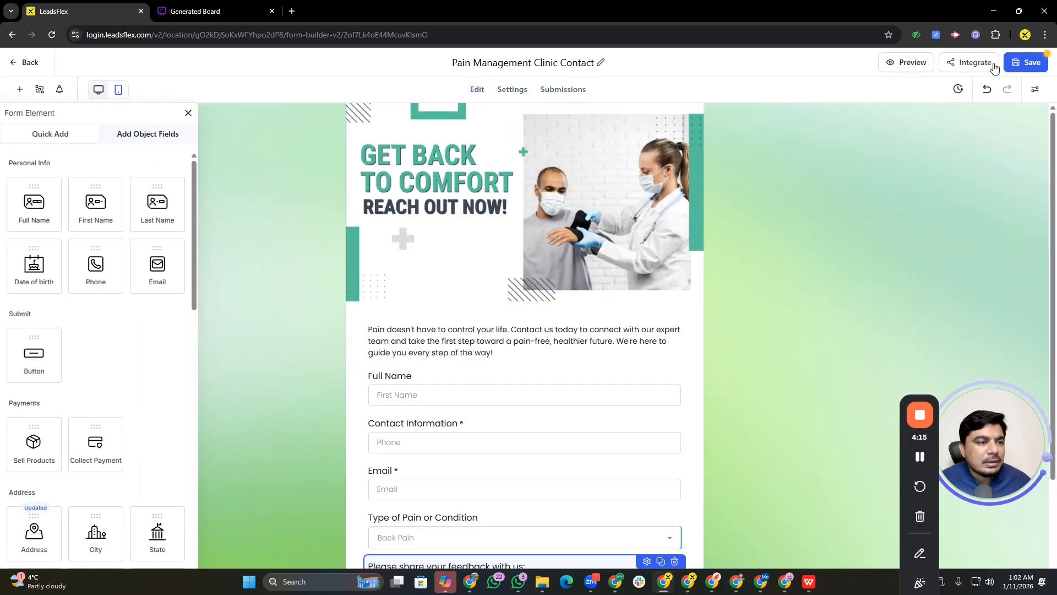
click(1024, 62)
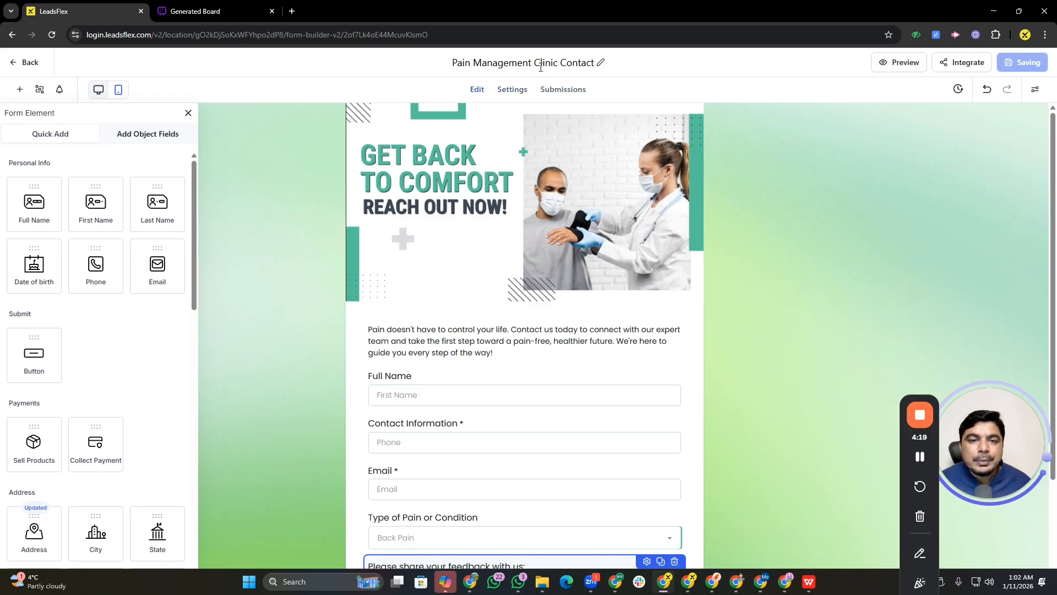
Leave the form builder and open the Automation workflows list
click(28, 62)
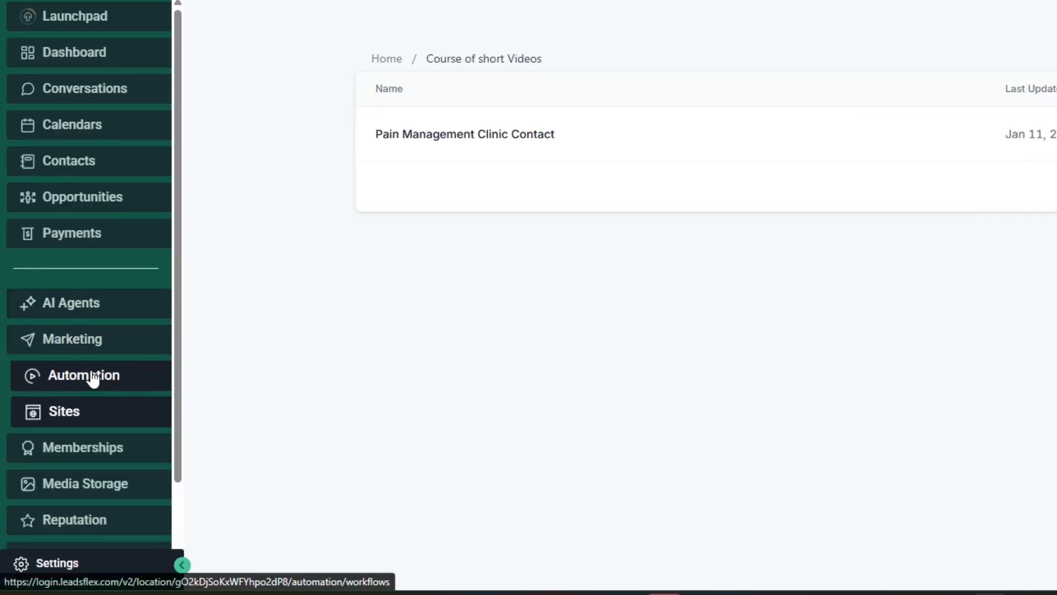
click(101, 380)
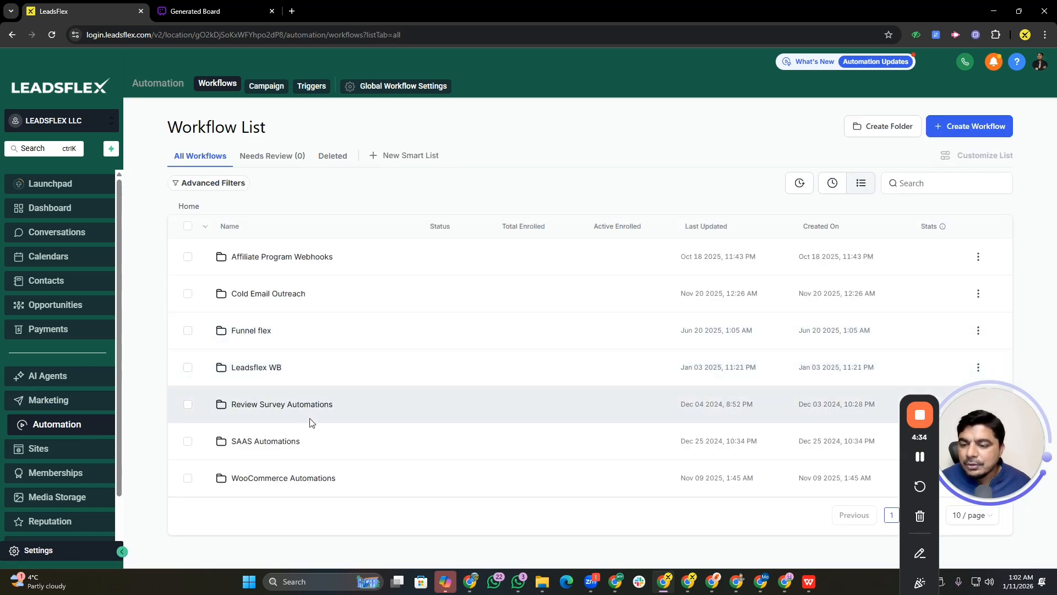
Create a workflow folder named "Form submit automtion for video"
click(956, 129)
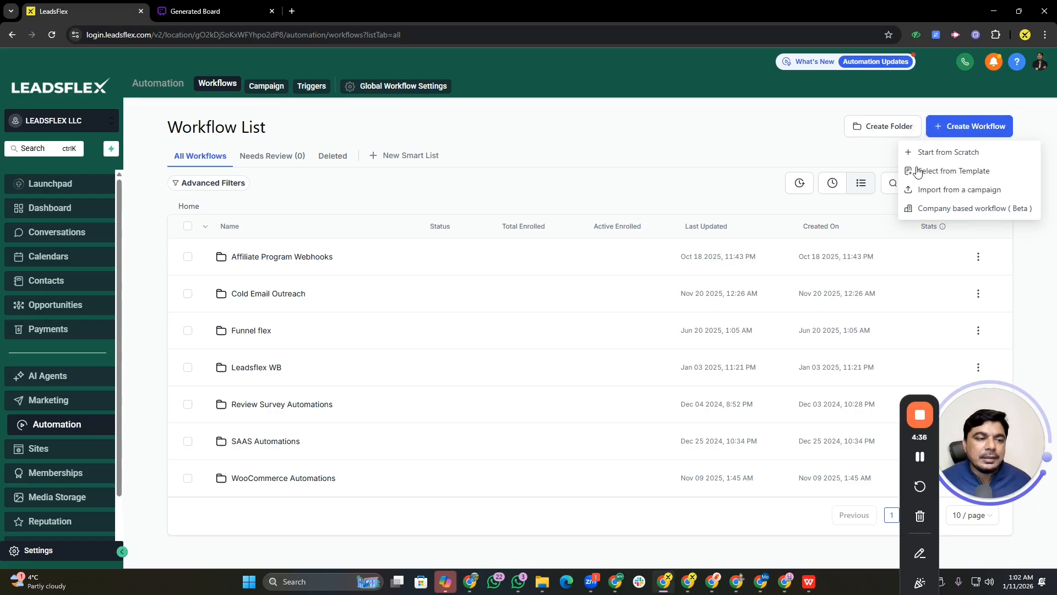
click(892, 128)
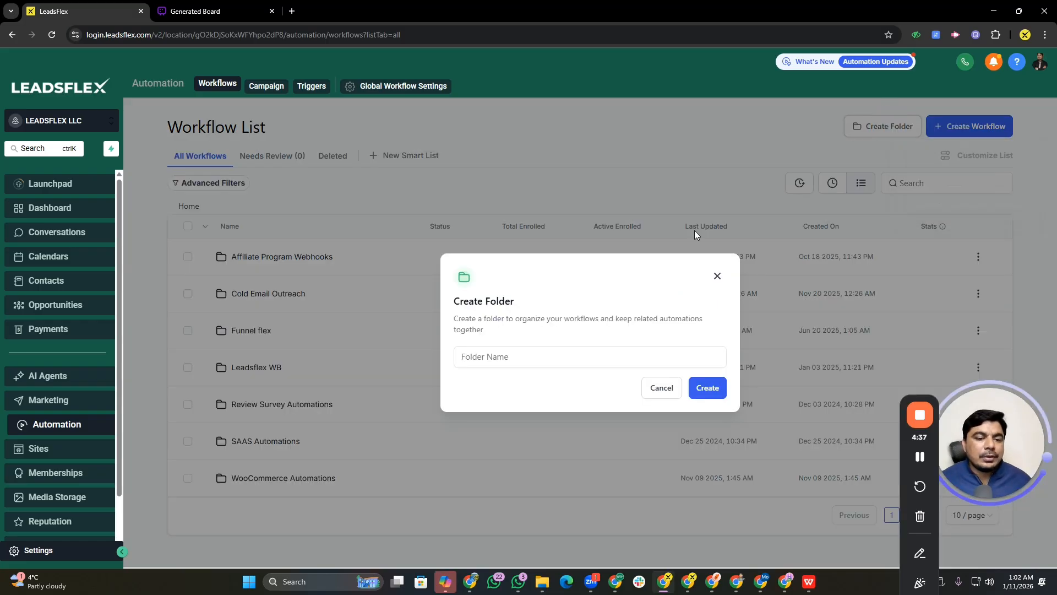
click(553, 356)
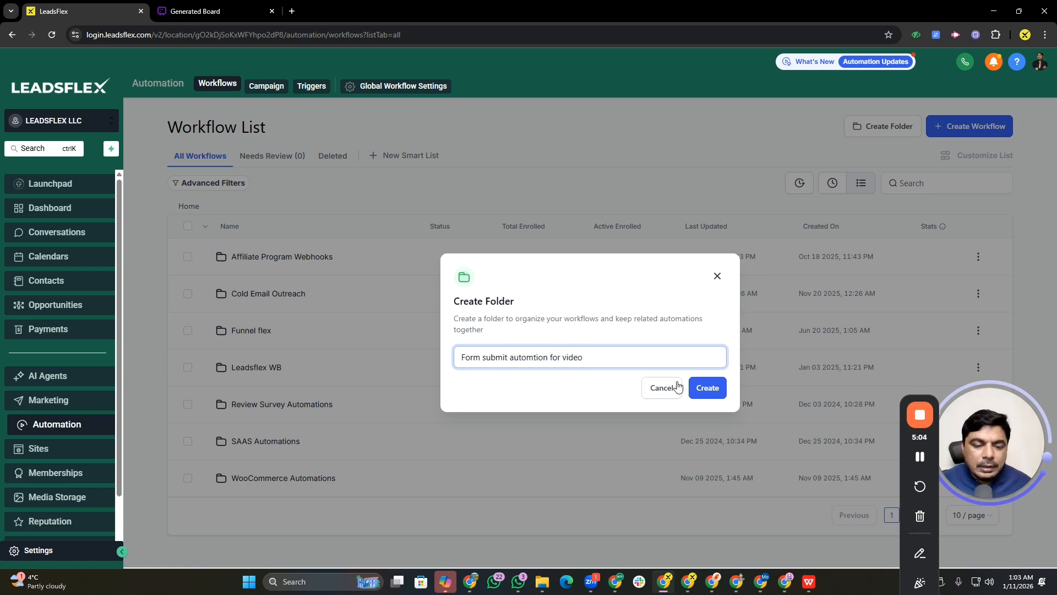
click(707, 387)
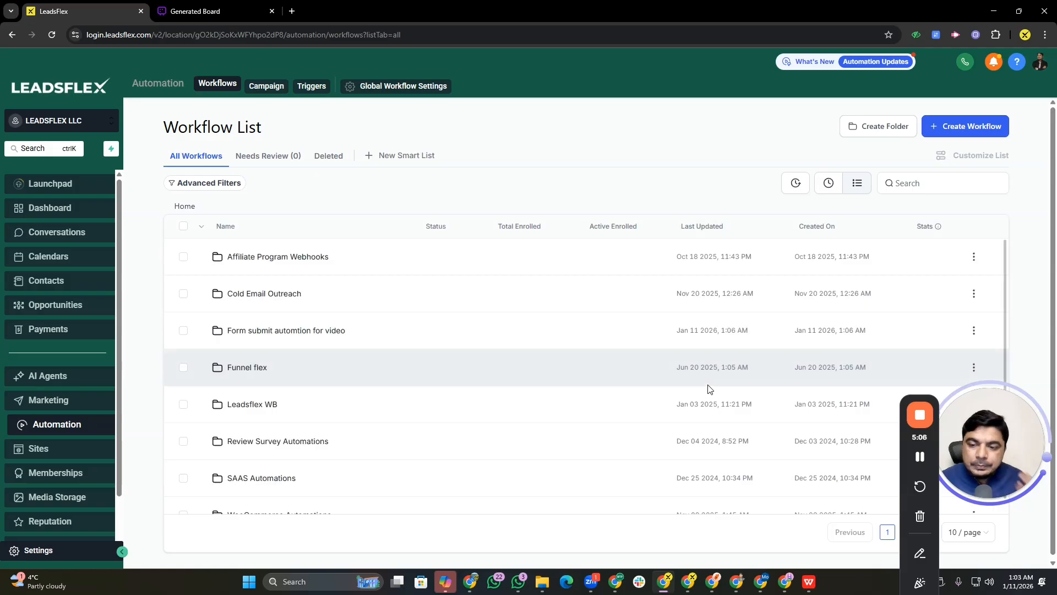
Open the new folder and start a new workflow from scratch inside it
click(326, 330)
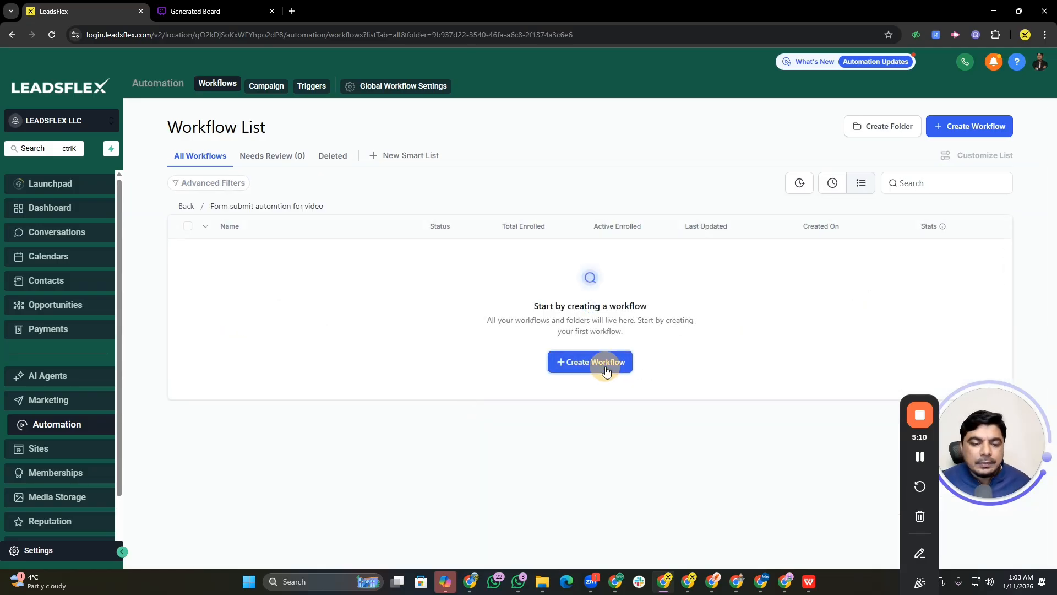
click(606, 371)
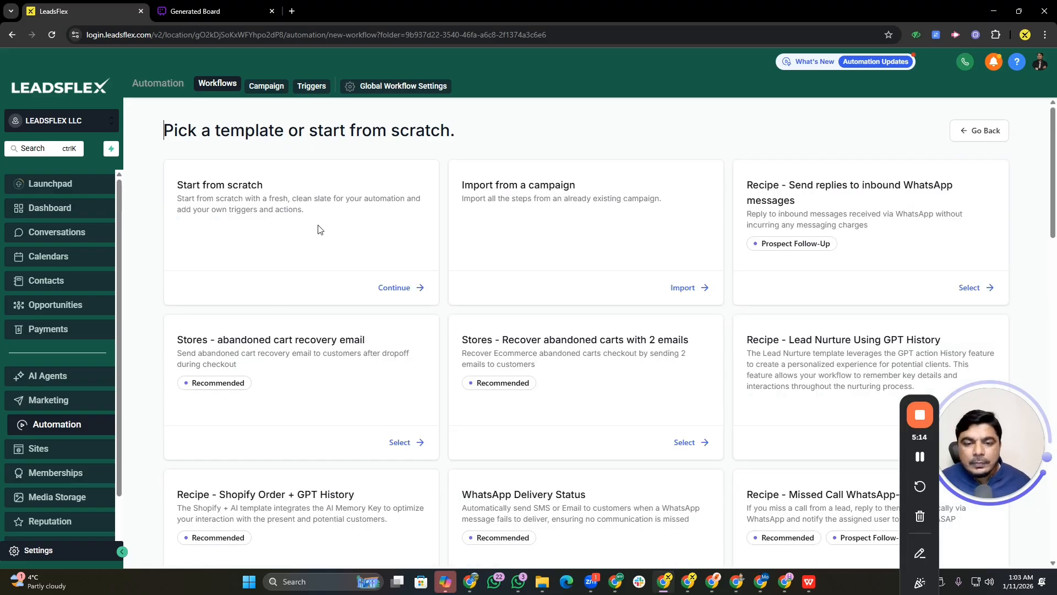
scroll(749, 441, down, 8)
scroll(328, 229, up, 8)
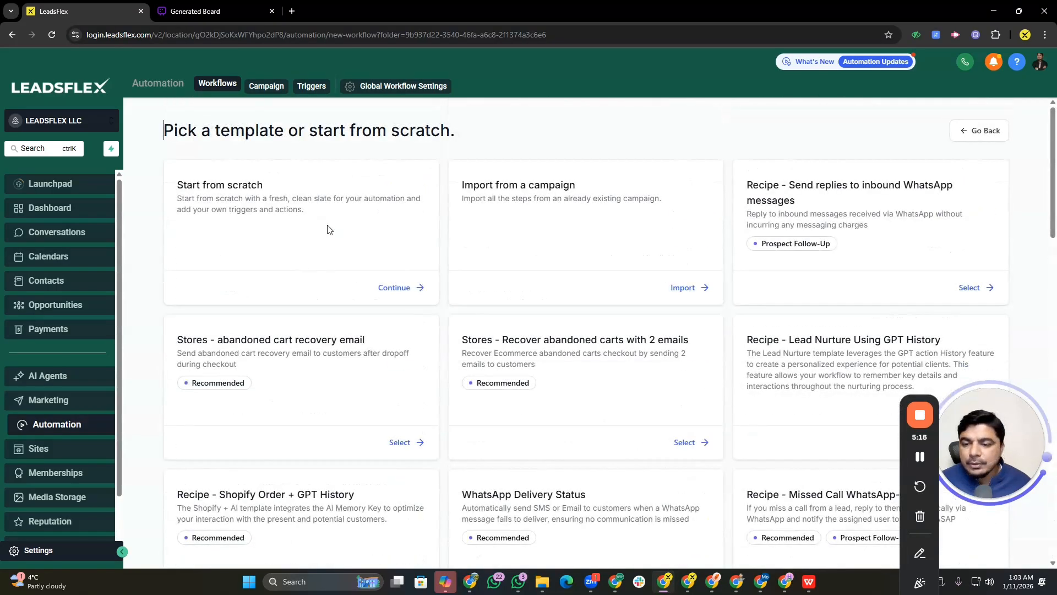
click(384, 287)
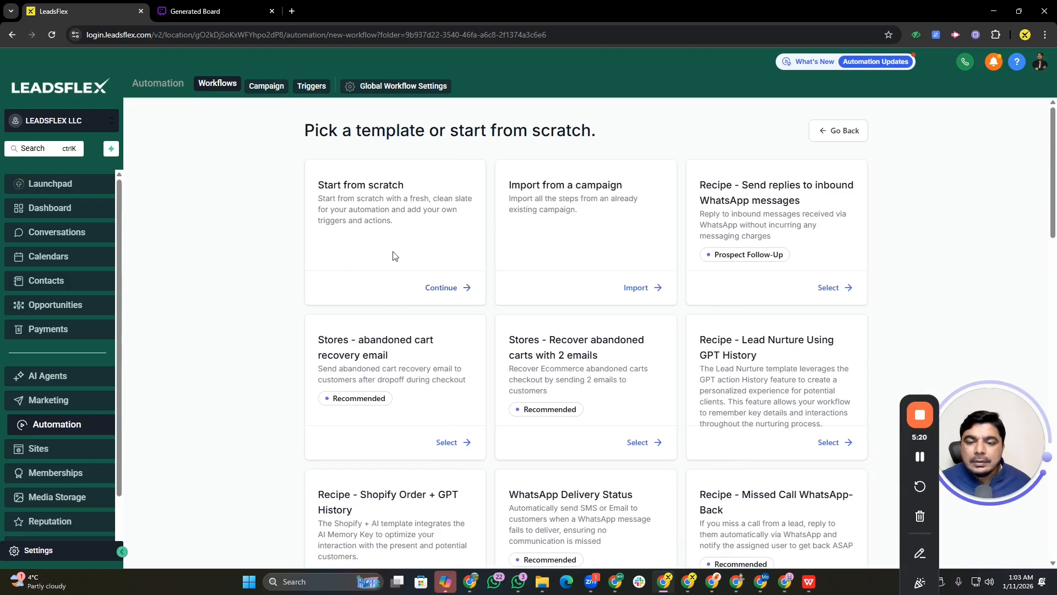
click(431, 291)
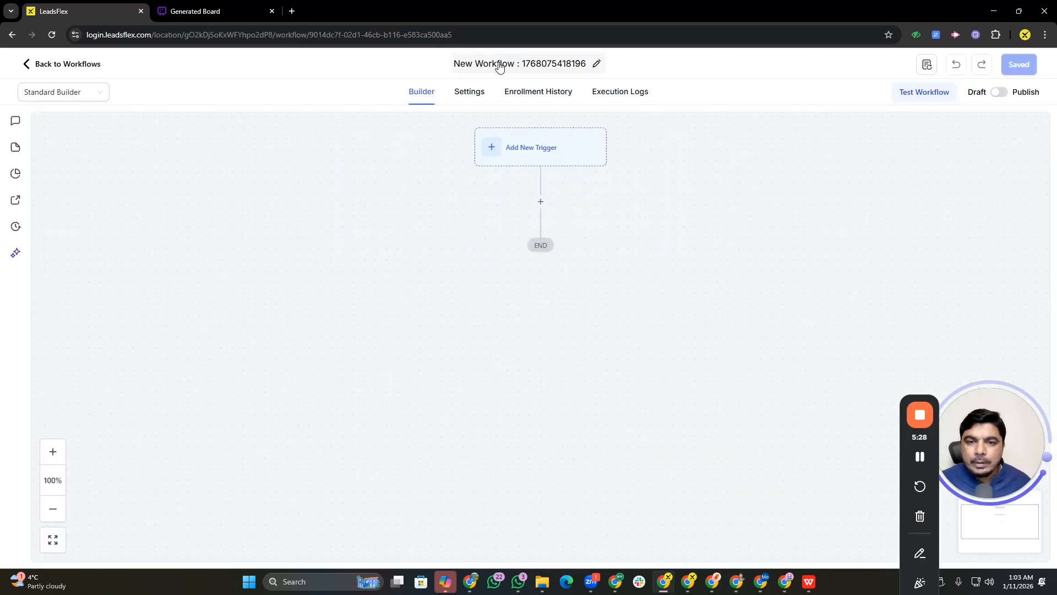
Rename the workflow to "001. Pain Clinic Form submit"
click(498, 64)
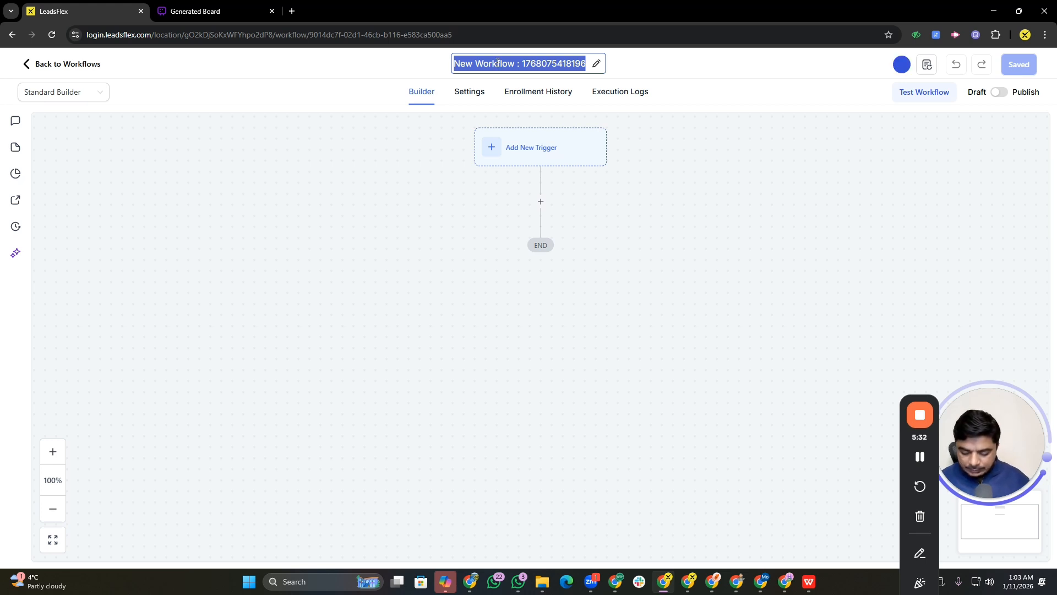
text(001. F)
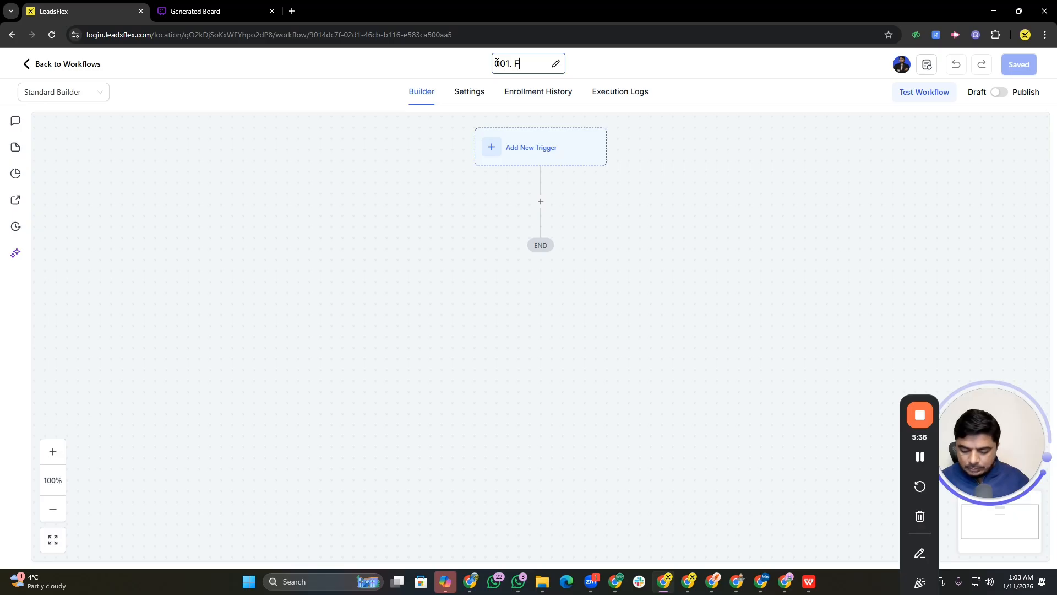
text(orm submit of)
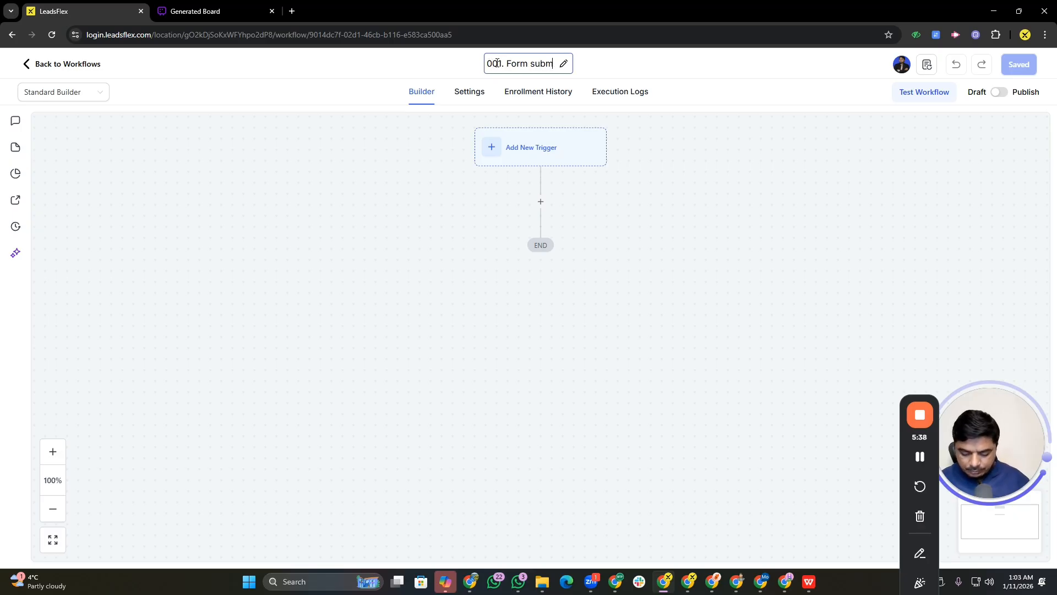
key(BackSpace)
key(BackSpace)
key(BackSpace)
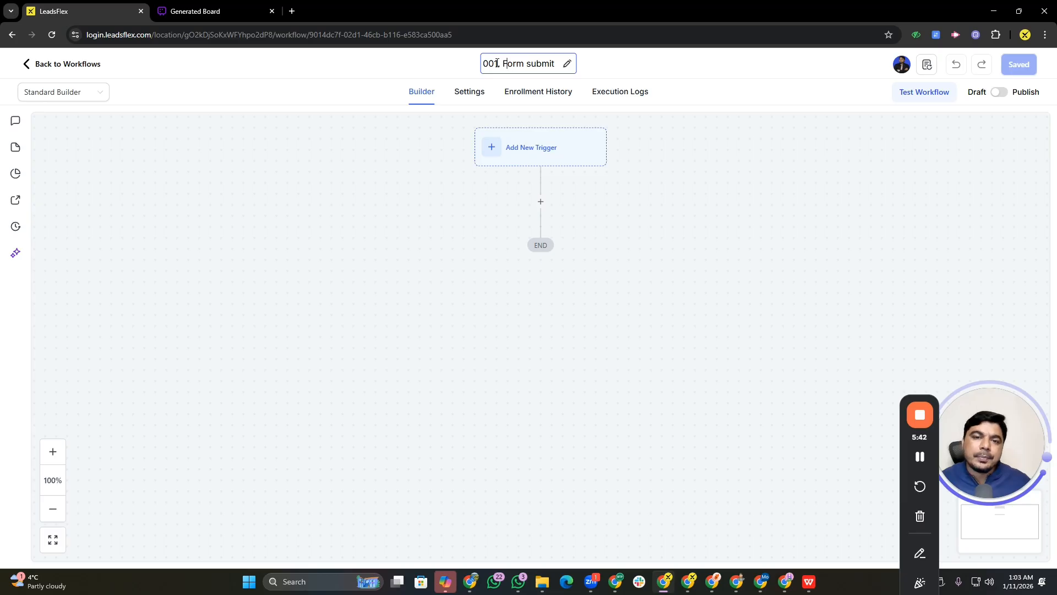
click(497, 63)
text(Pain Cli)
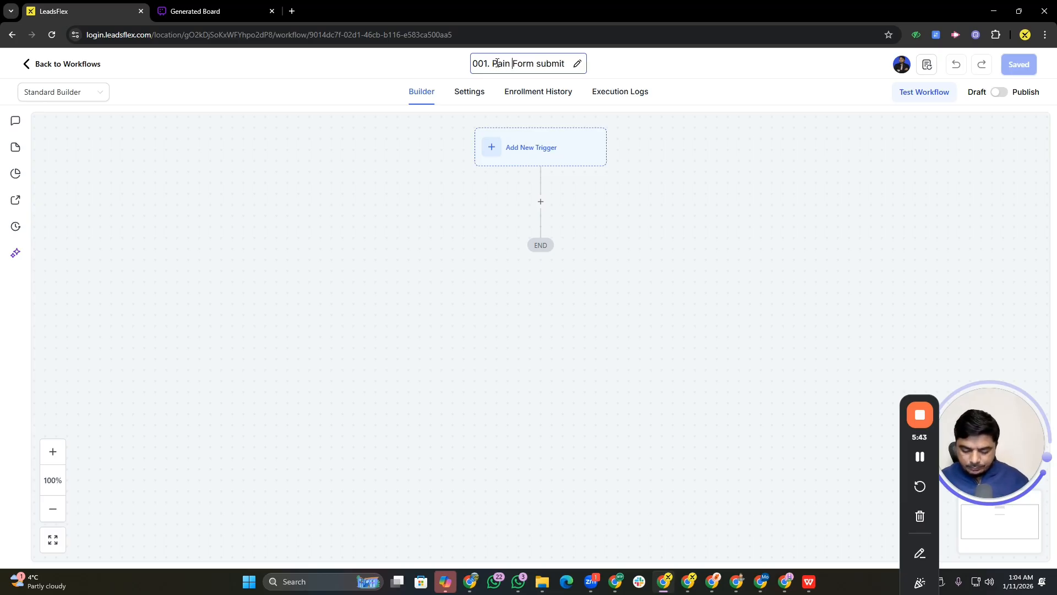
text(nic)
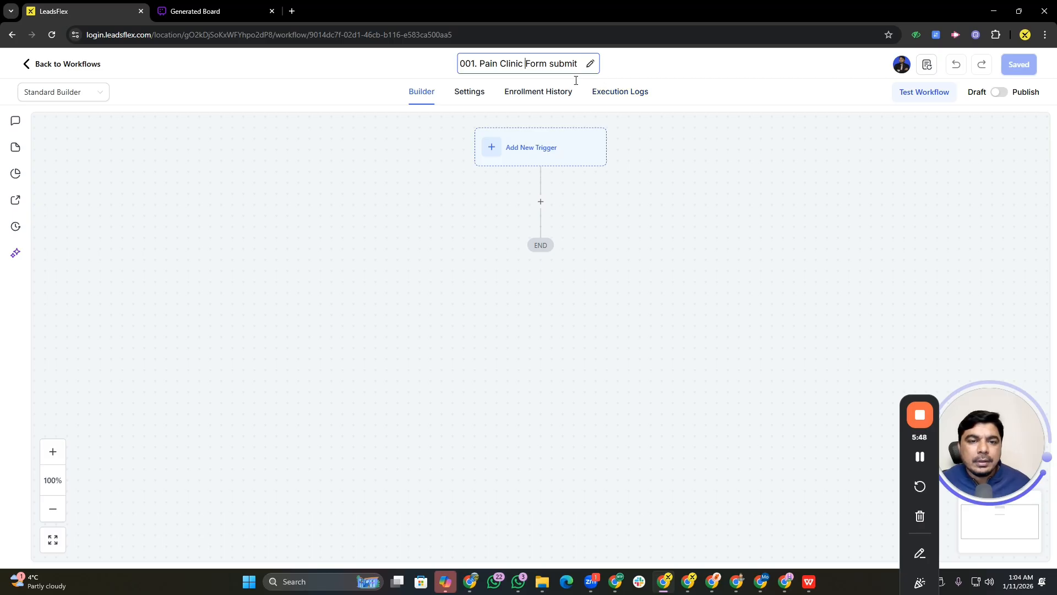
click(540, 156)
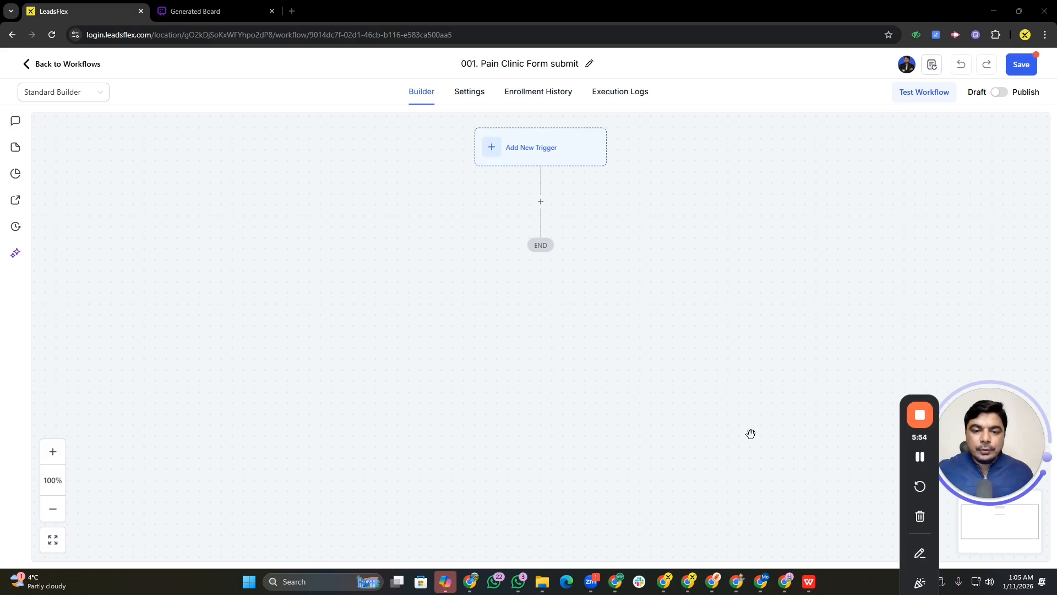
Add a Form Submitted trigger to the workflow
click(556, 159)
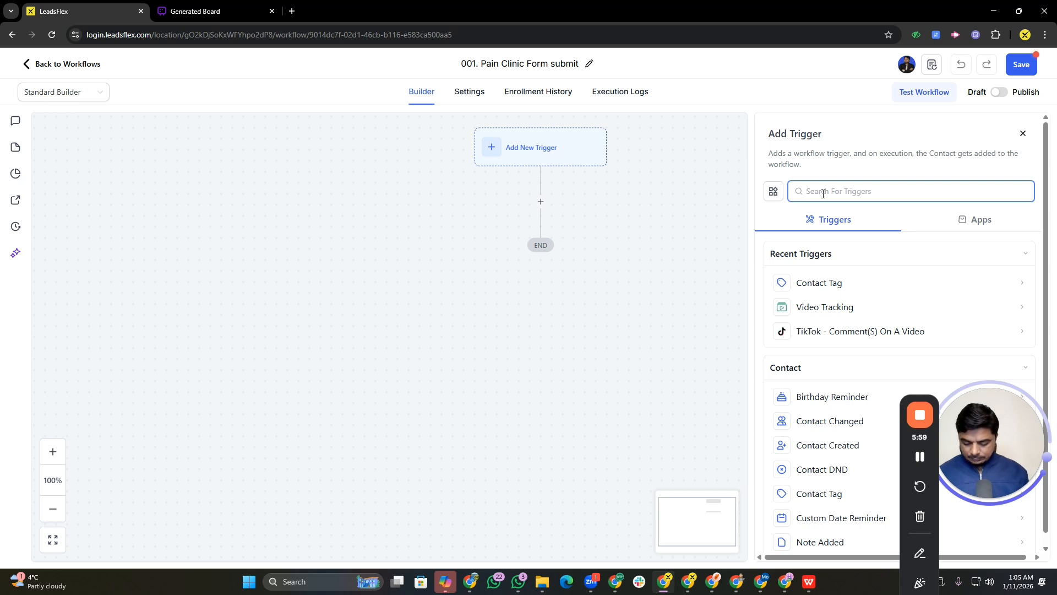
text(form)
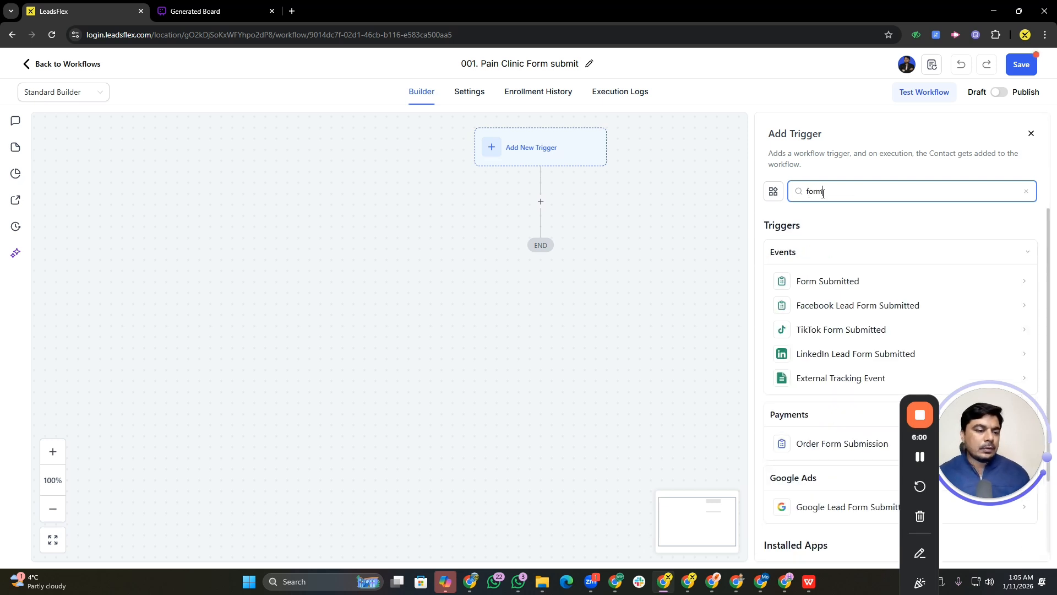
click(818, 285)
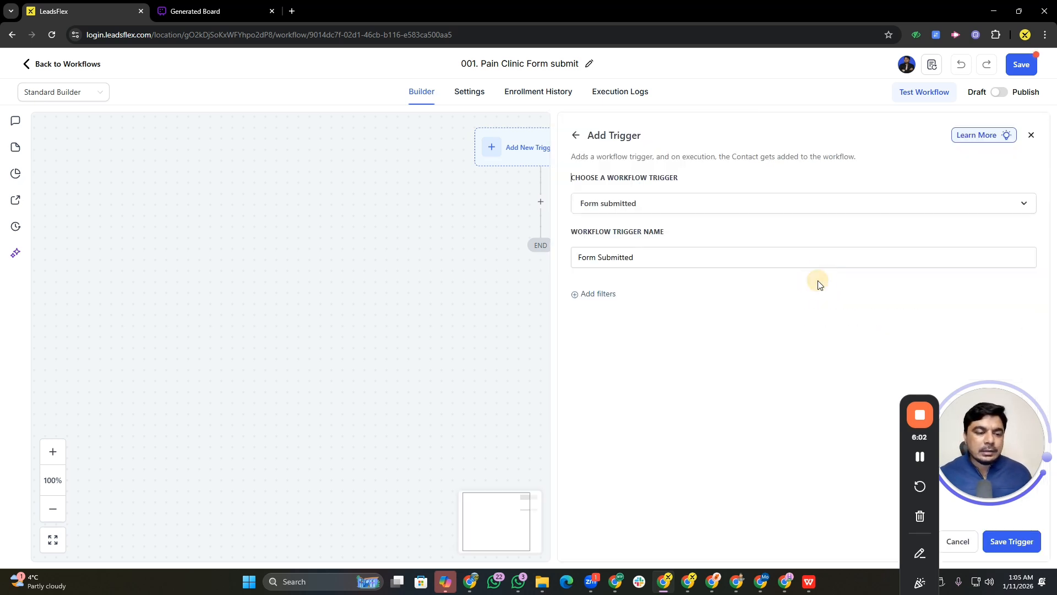
Filter the trigger so the form is Pain Management Clinic Contact, and save the trigger
click(587, 294)
click(648, 313)
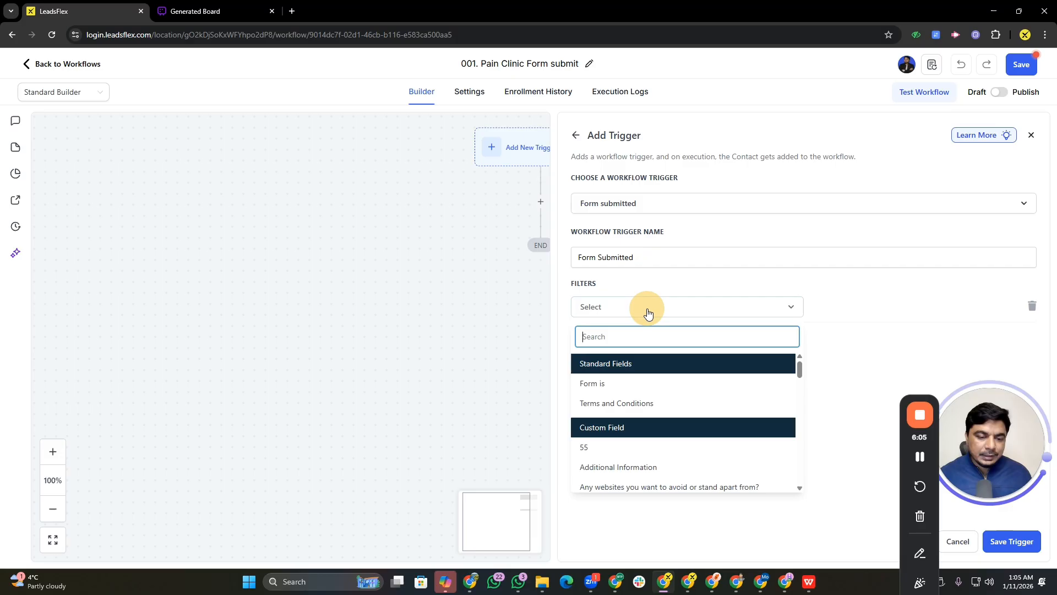
click(600, 383)
click(847, 307)
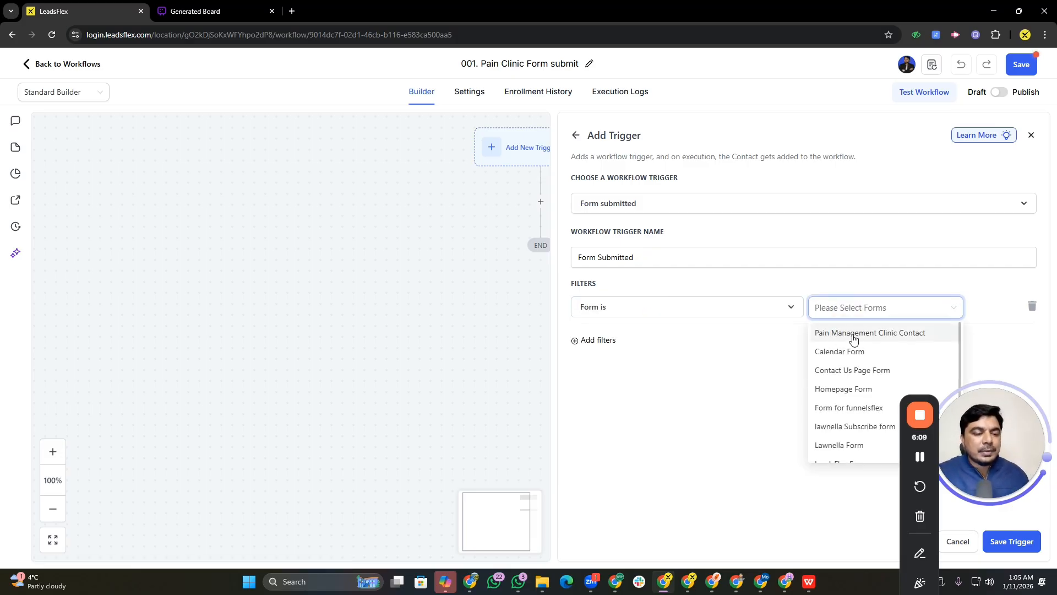
click(841, 335)
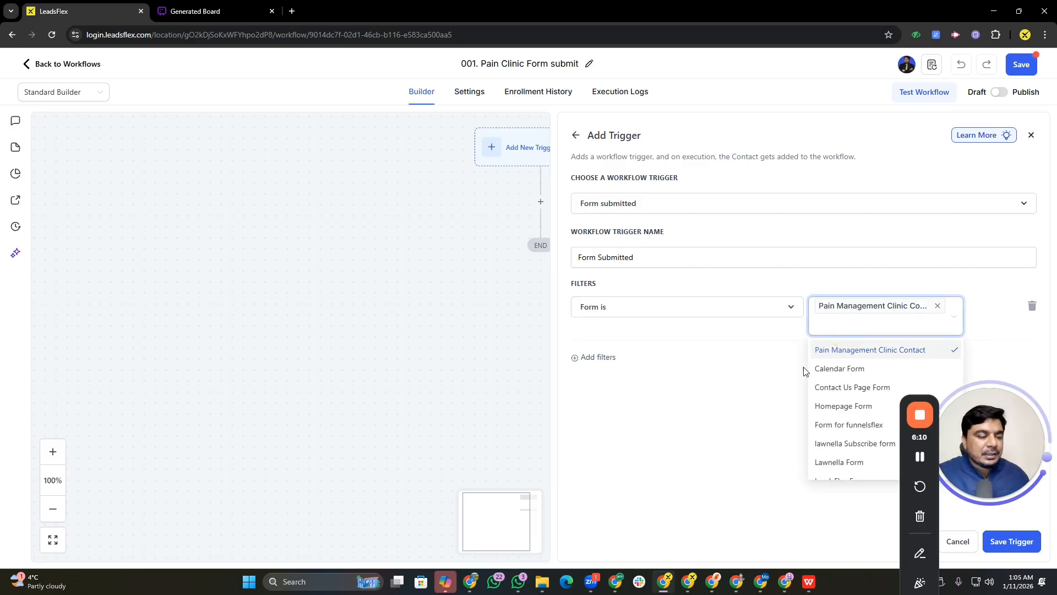
click(712, 363)
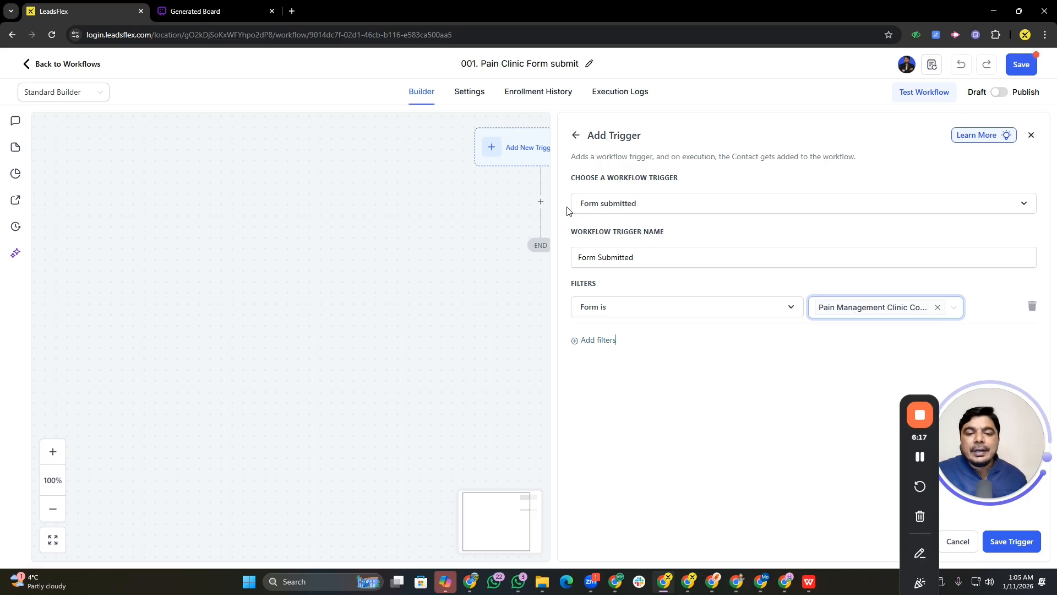
click(1012, 541)
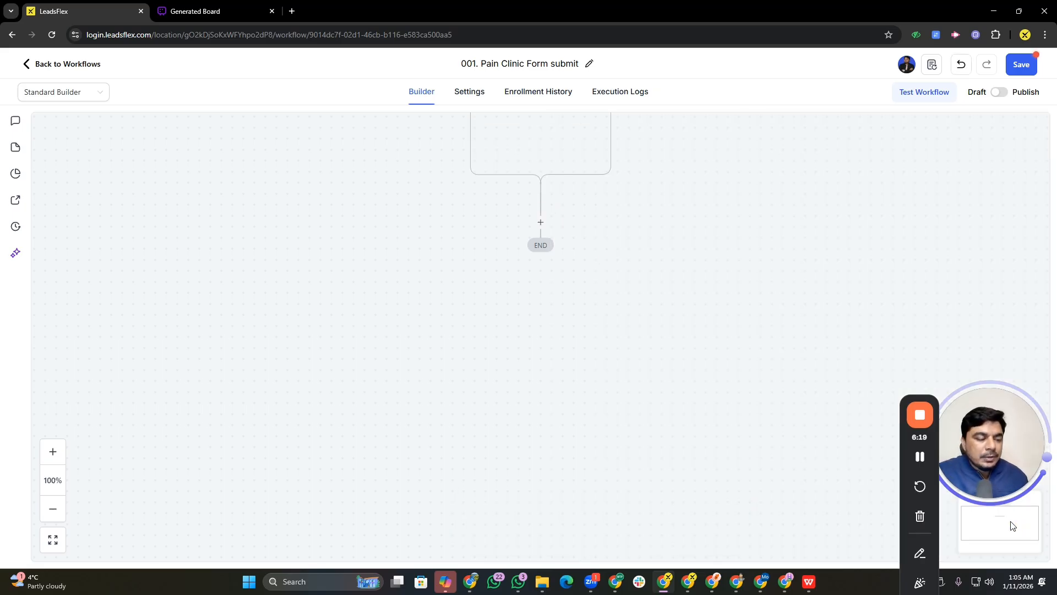
Add an Add Contact Tag action below the trigger
drag(684, 215, 542, 263)
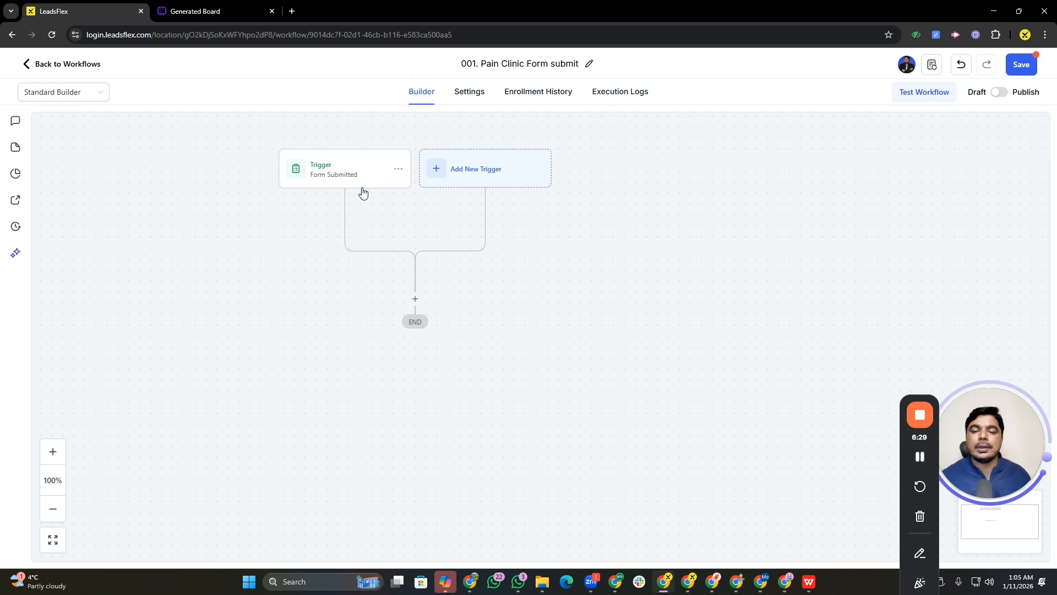
click(415, 300)
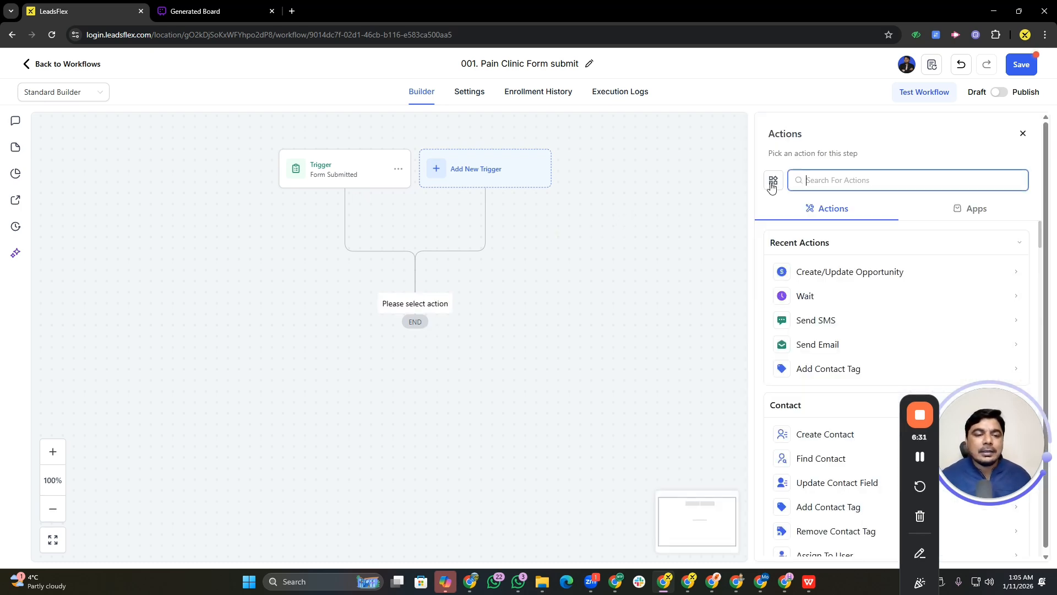
text(cont)
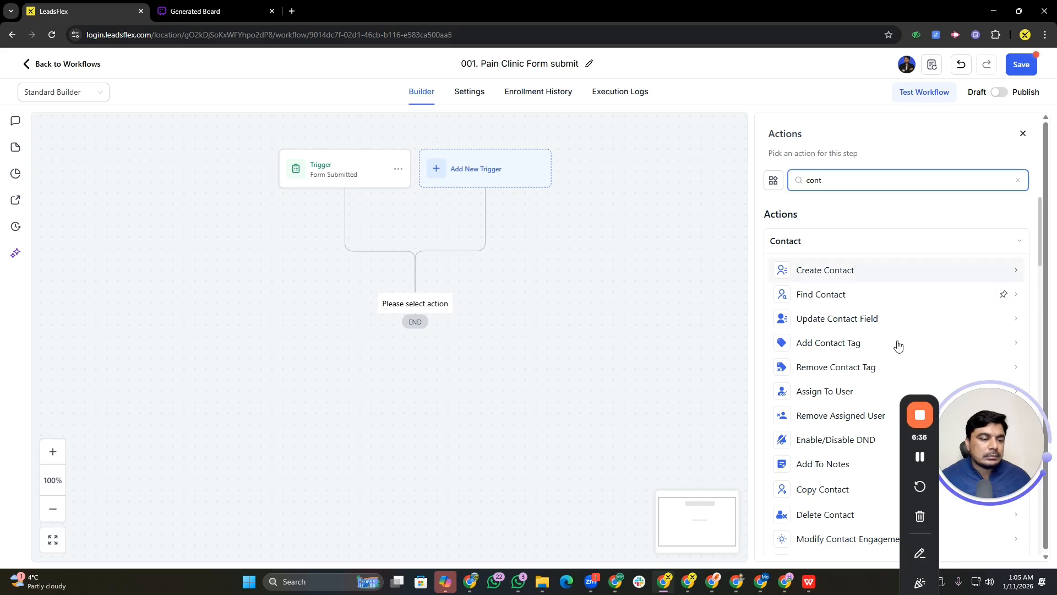
key(BackSpace)
key(BackSpace)
key(BackSpace)
key(BackSpace)
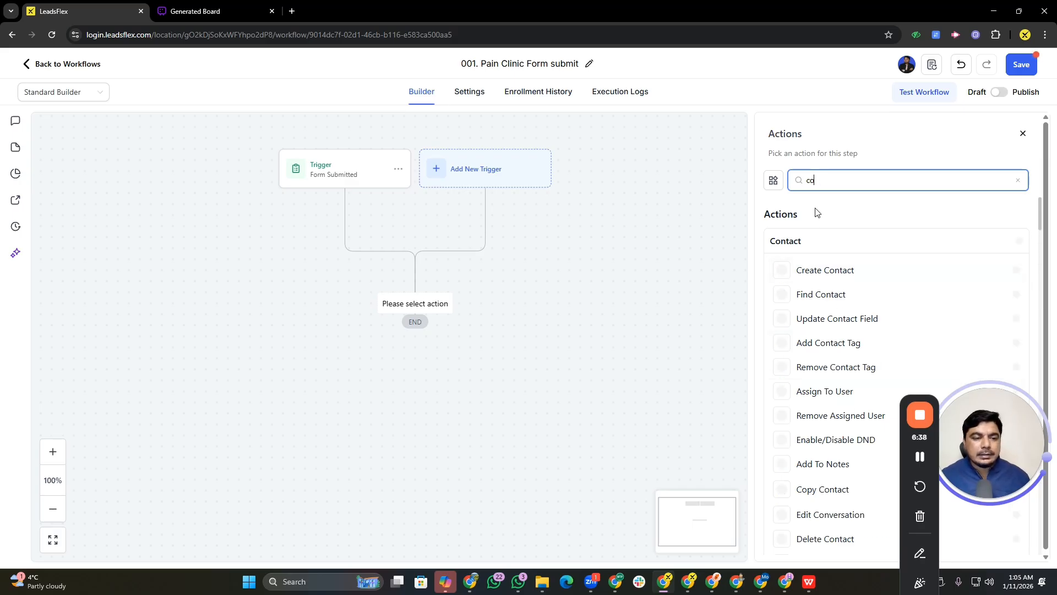
text(tag)
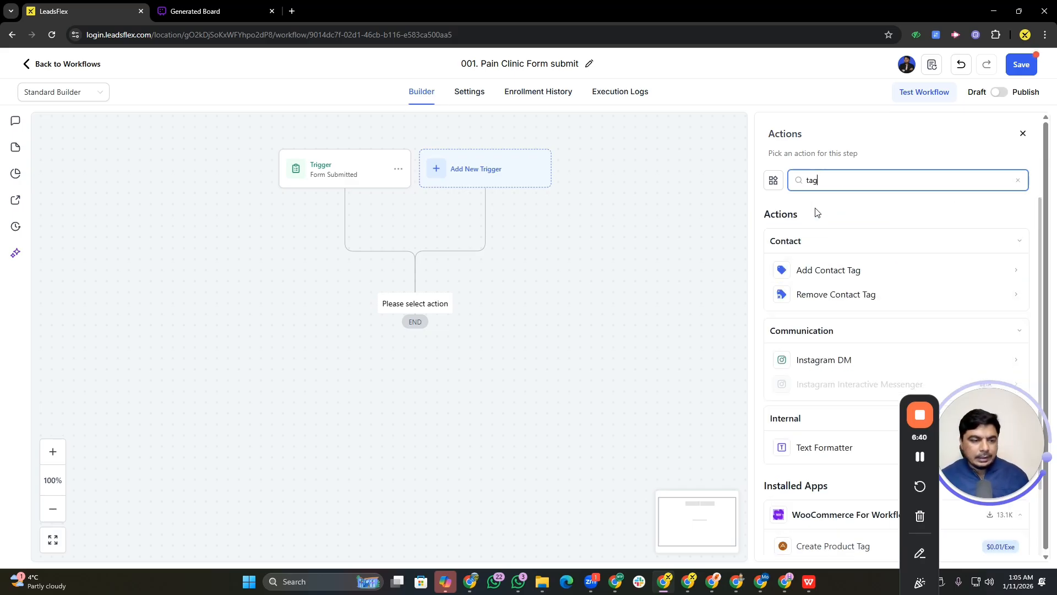
click(823, 280)
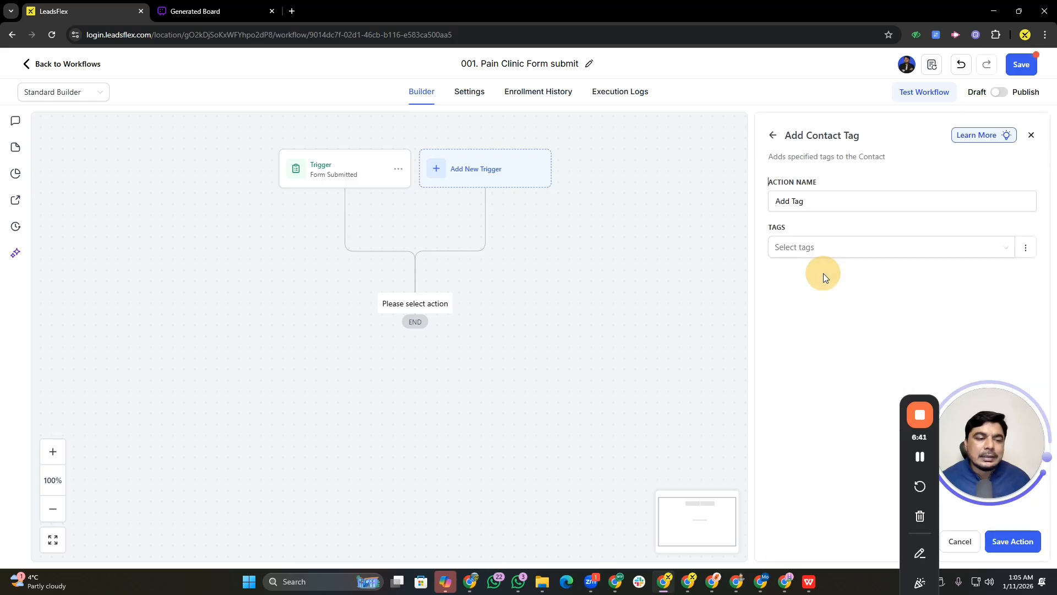
Create the new tag "painformsubmit", add it to the Add Contact Tag action, and save the action
click(815, 248)
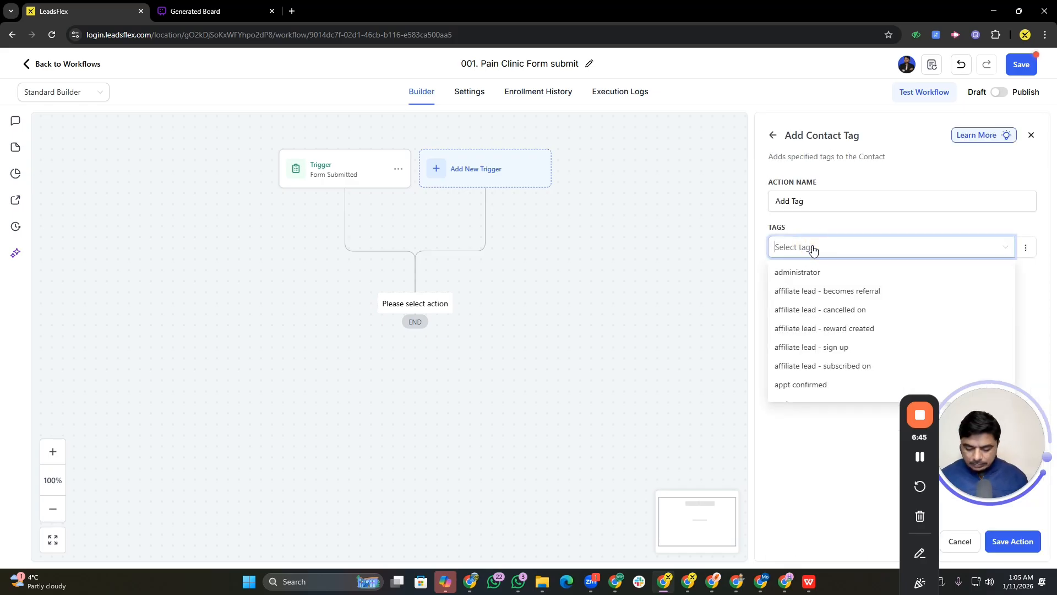
text(tromsu)
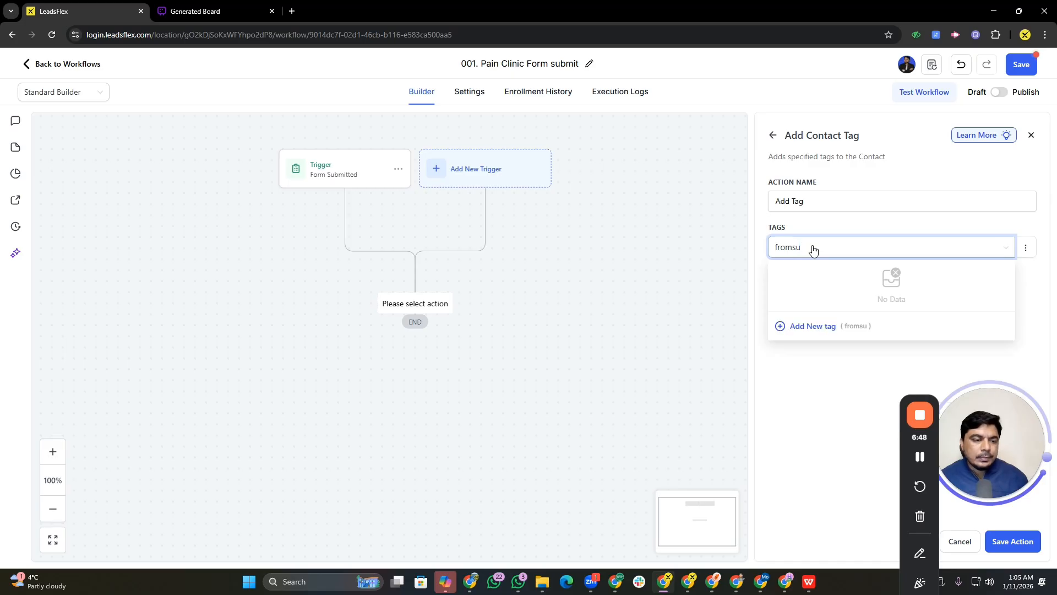
key(BackSpace)
key(BackSpace)
key(BackSpace)
key(BackSpace)
key(BackSpace)
text(paint)
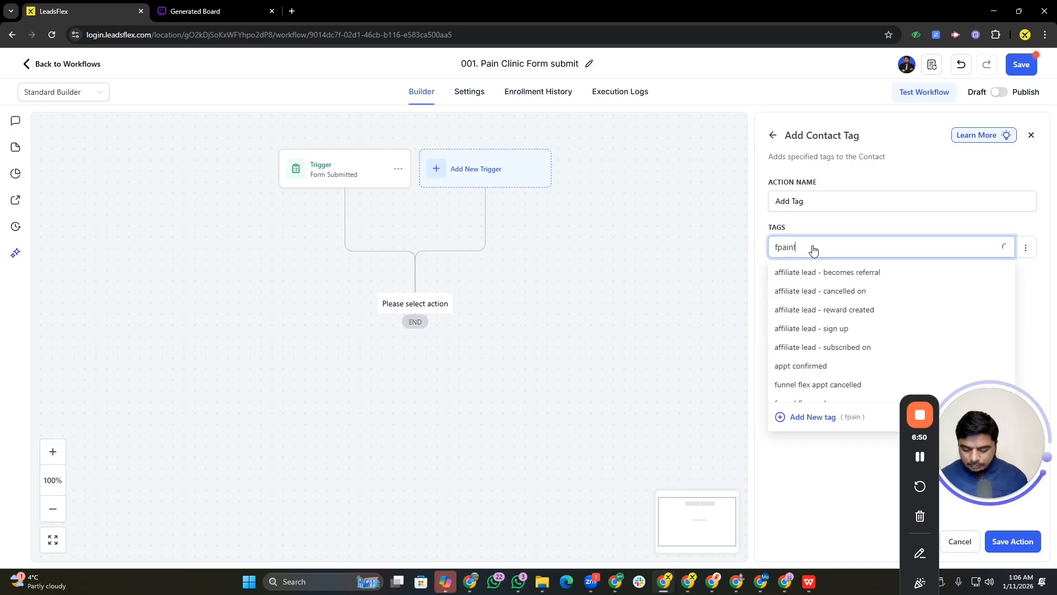
key(BackSpace)
text(form)
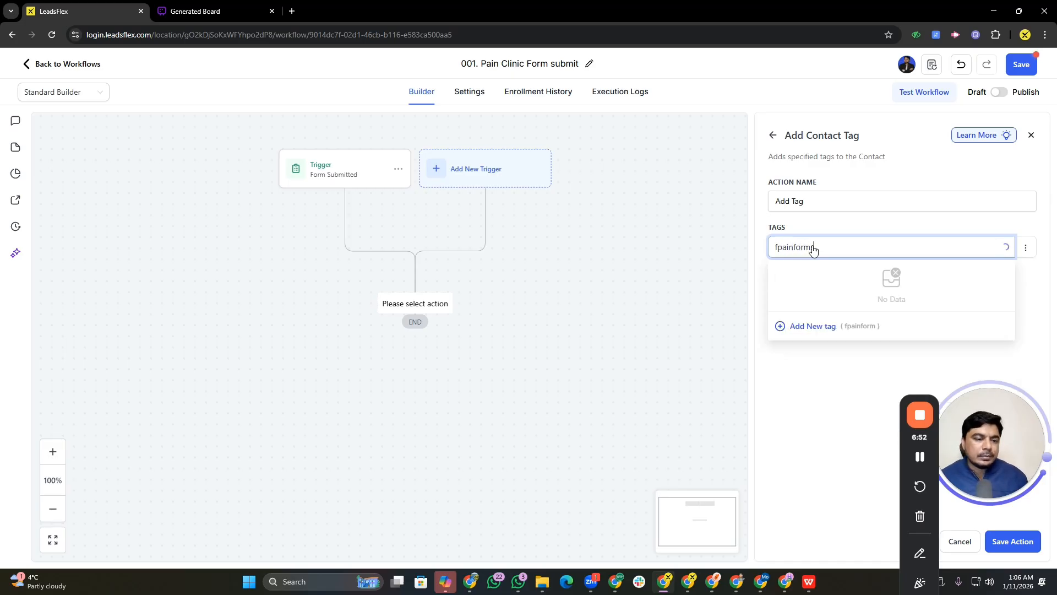
text(submit)
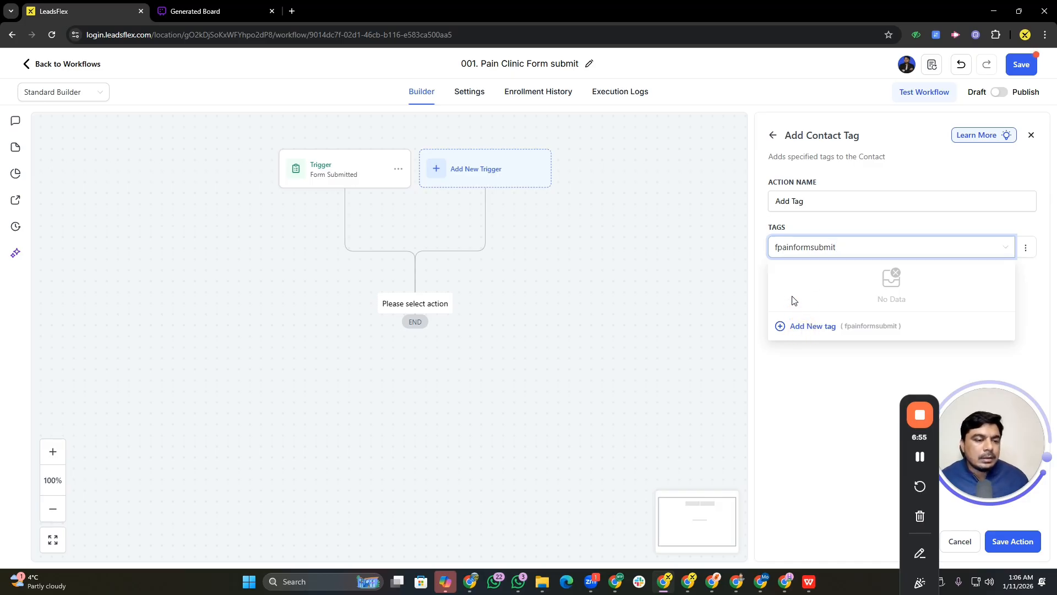
click(814, 326)
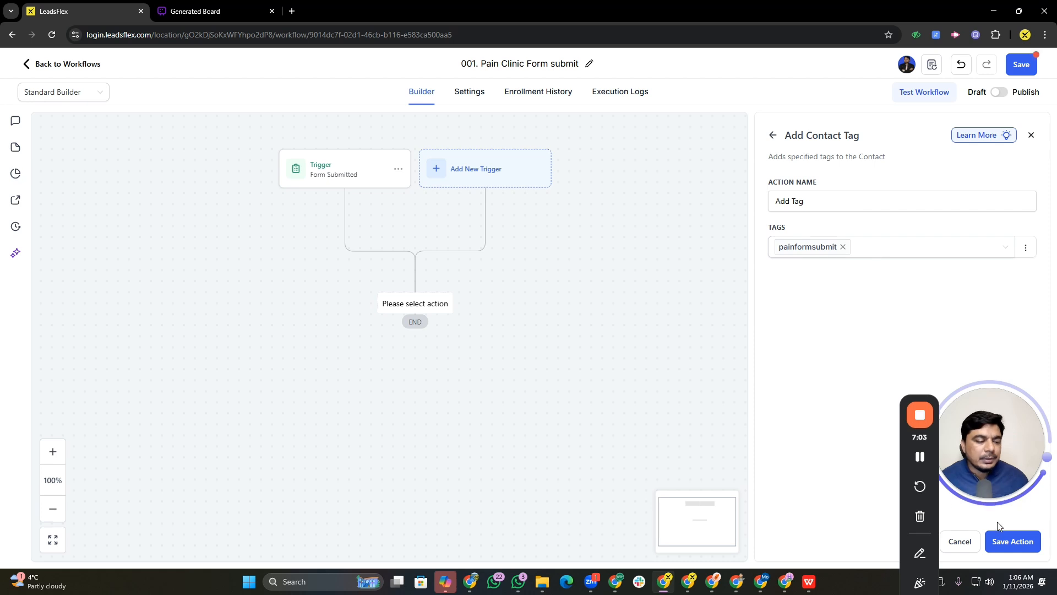
click(1016, 541)
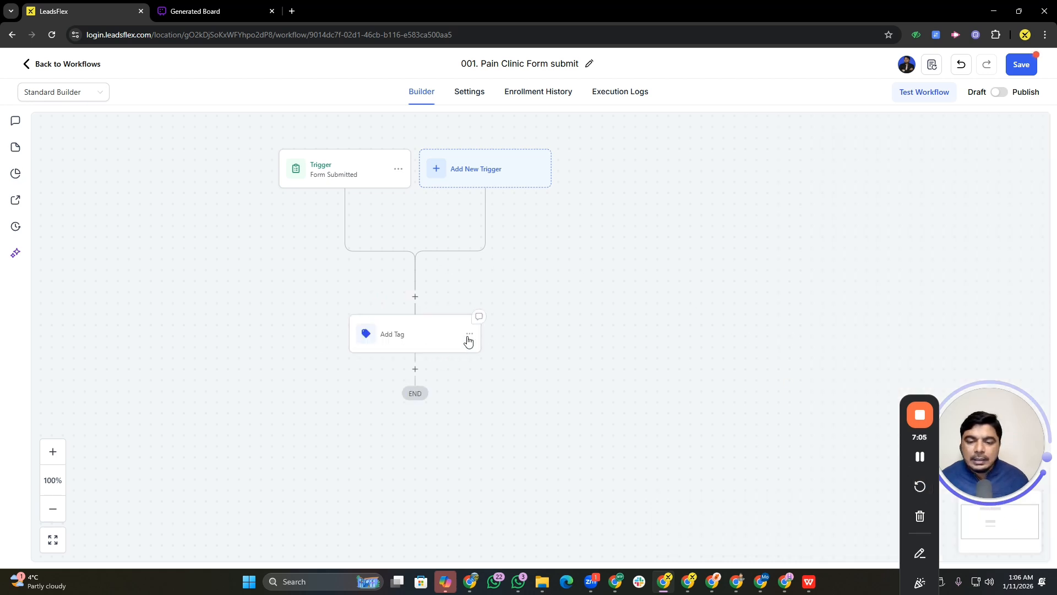
Reopen the tag action and rename it "Form submit Tag Added", then save the action
click(429, 332)
click(831, 198)
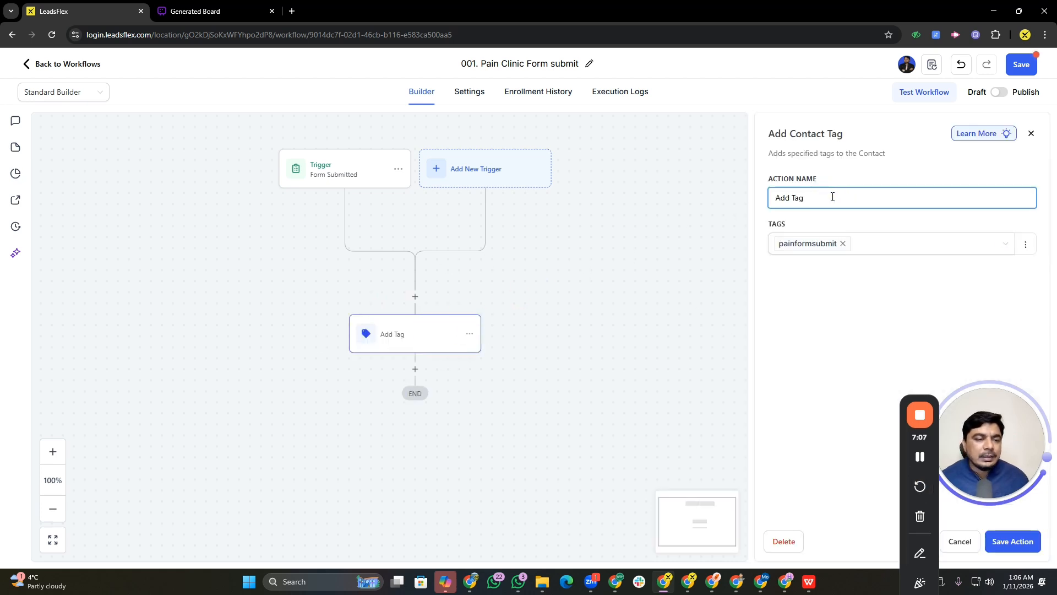
key(Left)
key(Left)
key(Left)
key(Left)
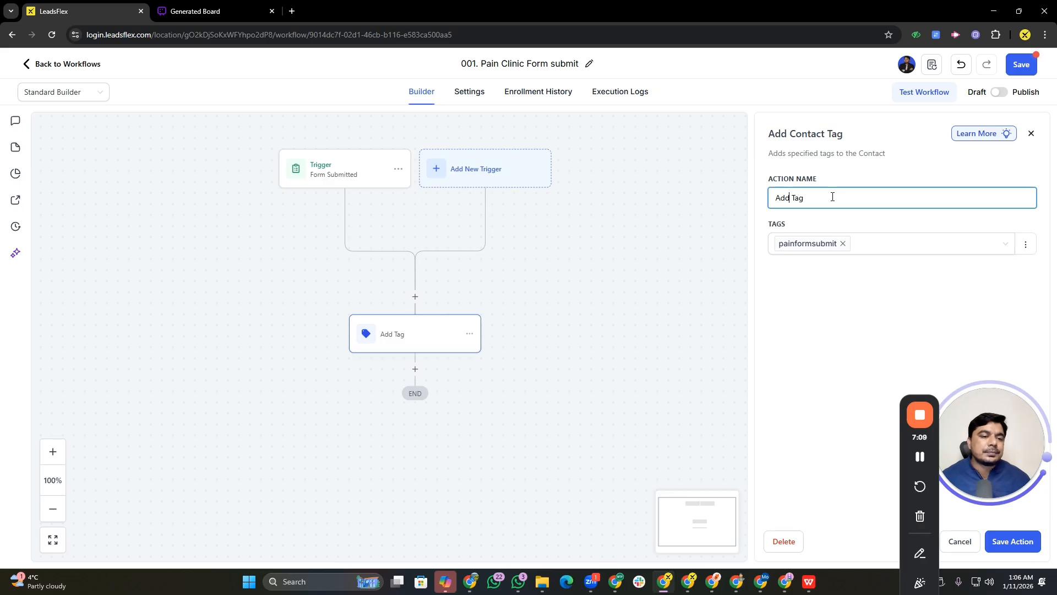
key(Left)
key(Left)
key(Left)
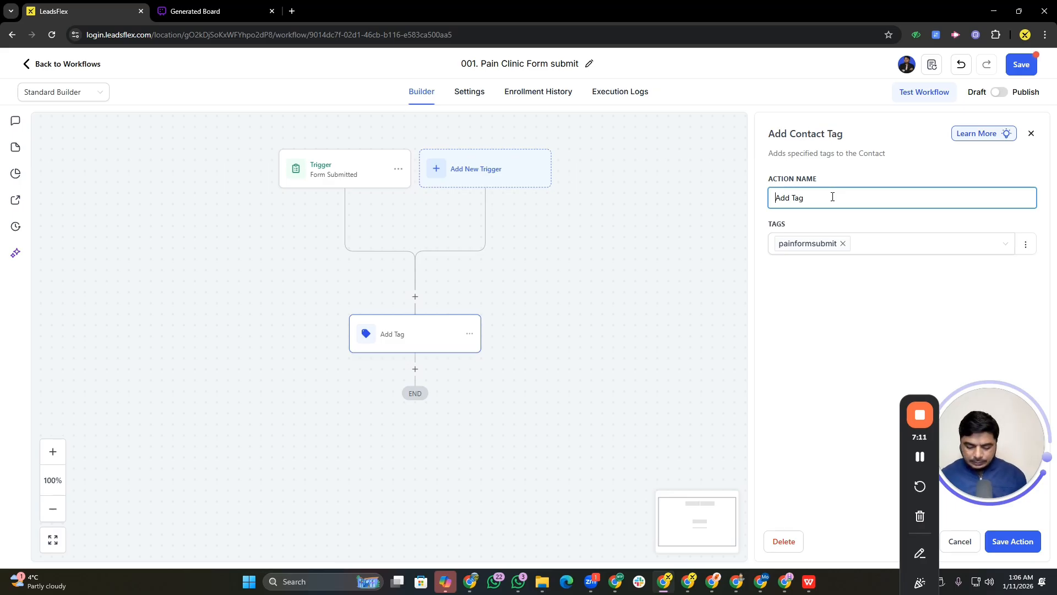
text(Form s)
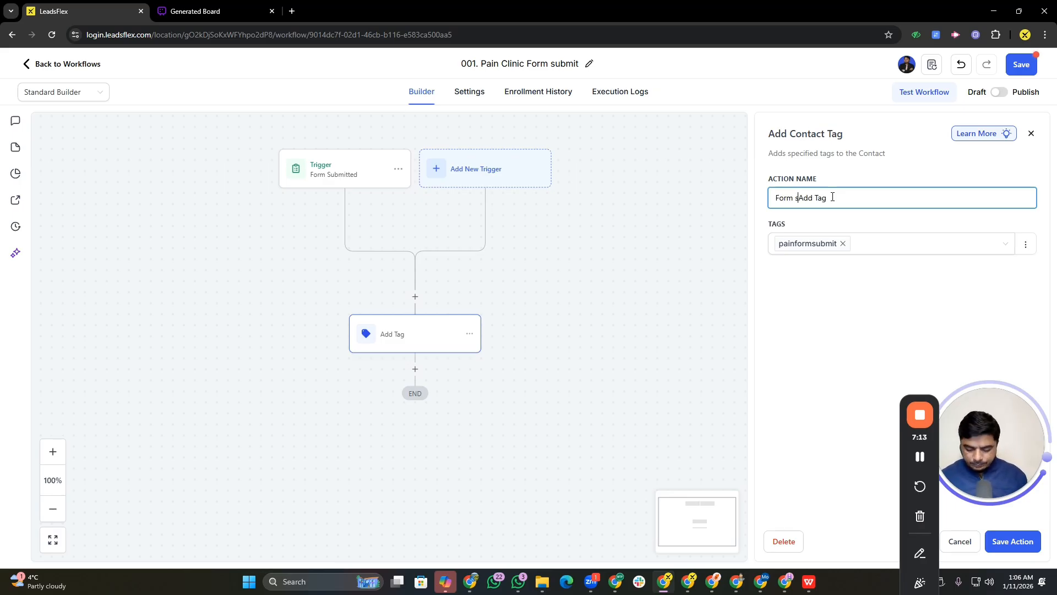
text(ubmit )
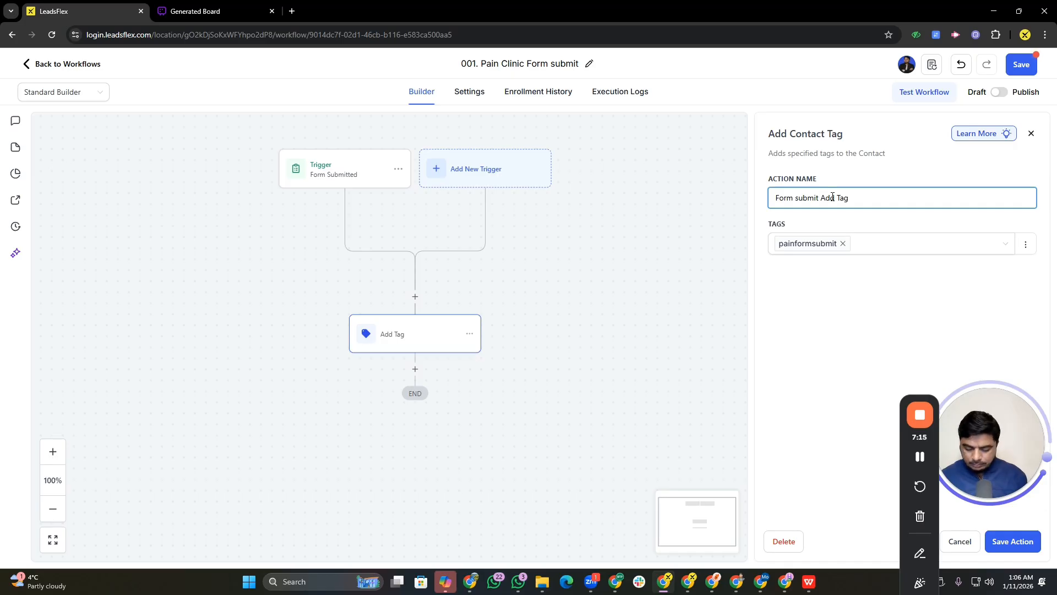
text(Tag)
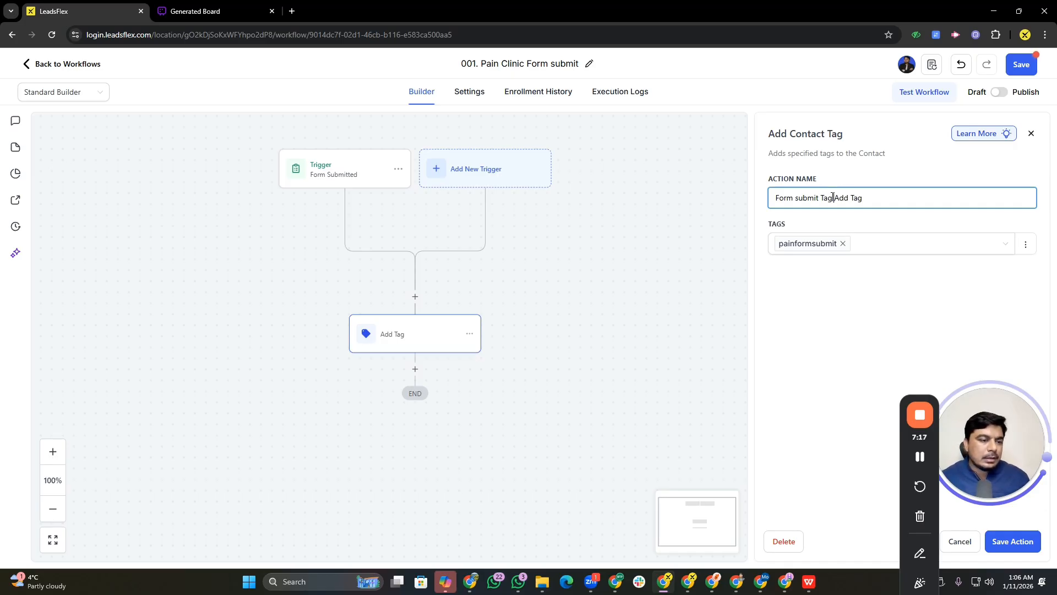
key(Right)
key(Right)
key(Right)
key(Right)
key(Right)
key(Right)
key(Right)
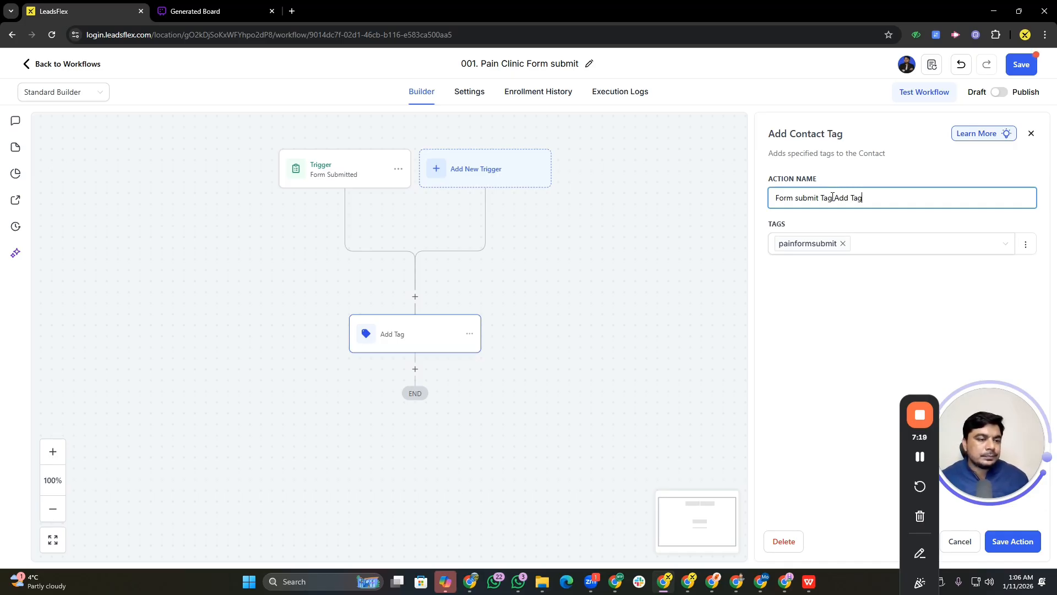
key(BackSpace)
key(BackSpace)
key(BackSpace)
key(BackSpace)
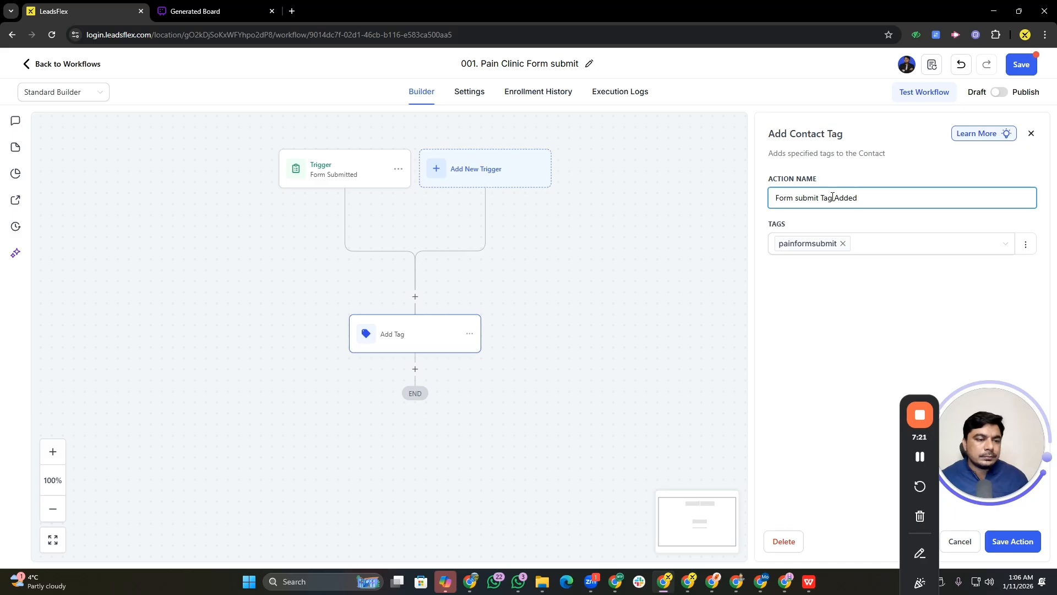
click(1016, 542)
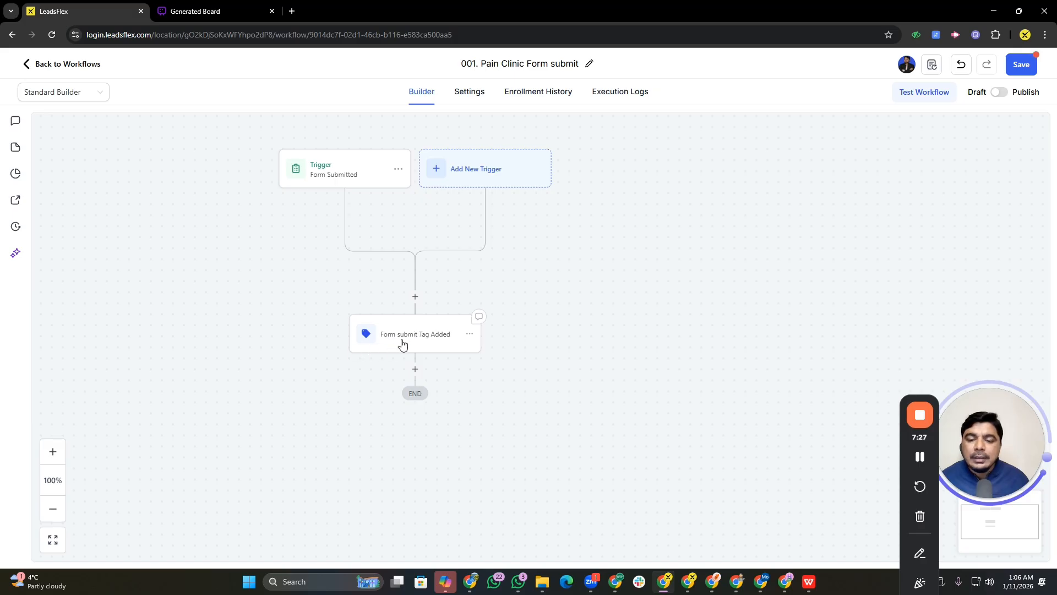
Add an Assign To User action below the tag action, assign it to one team user, name it after that user, and save
click(416, 369)
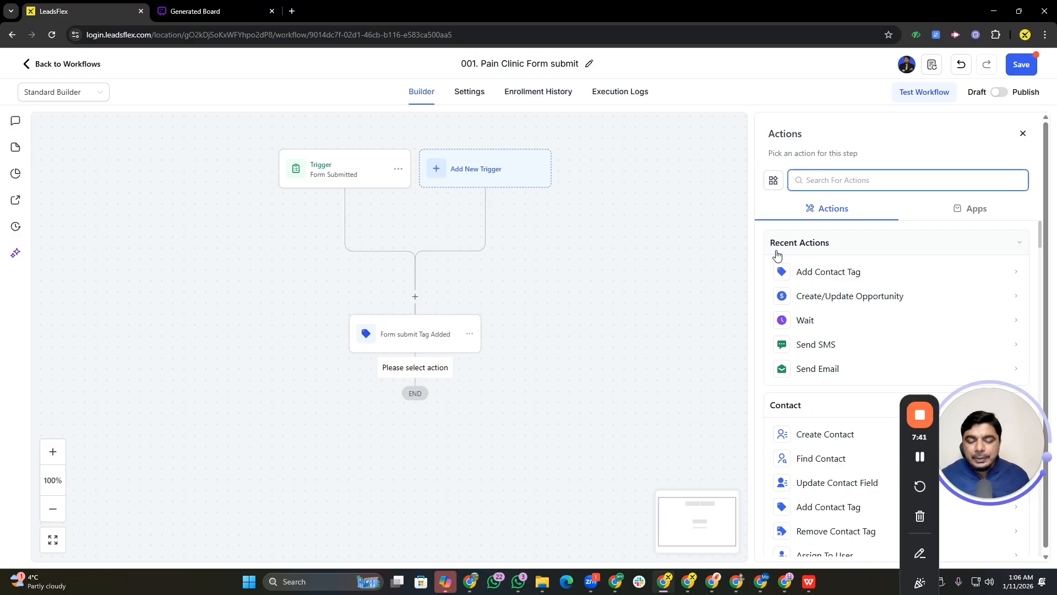
text(assi)
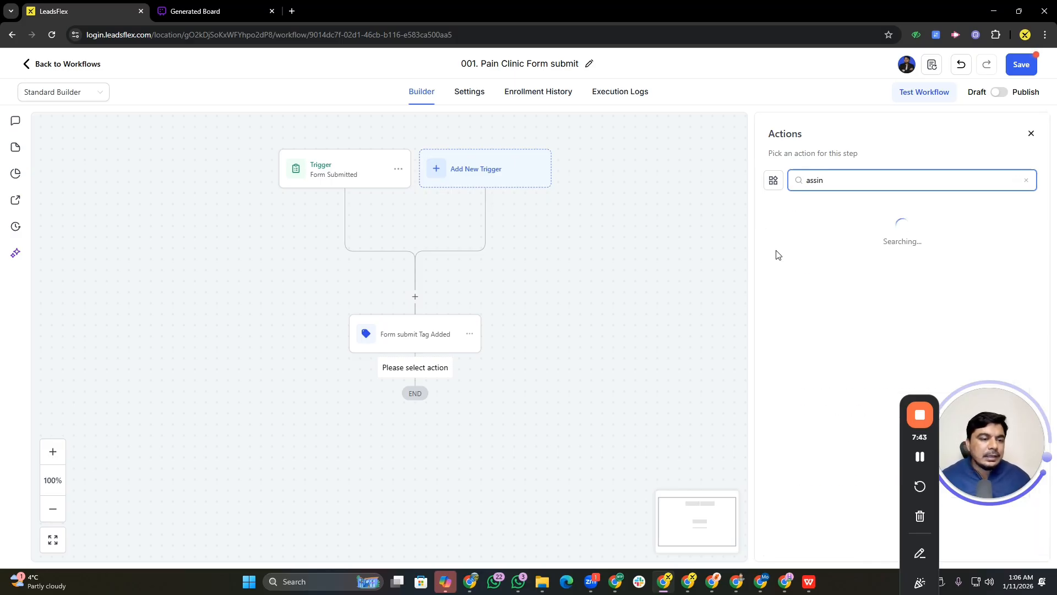
click(820, 269)
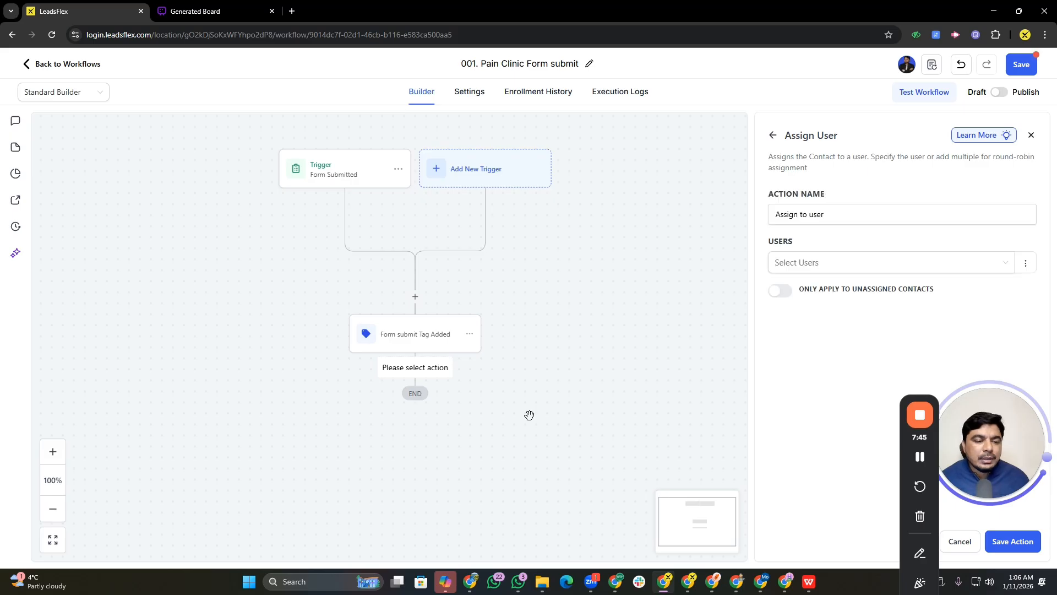
click(845, 268)
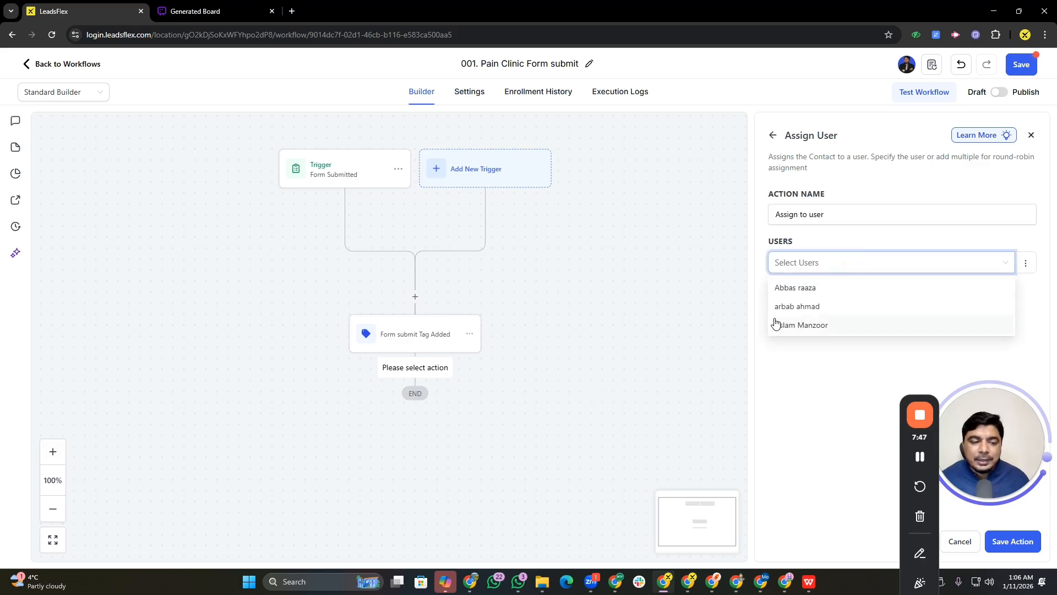
click(804, 331)
click(790, 382)
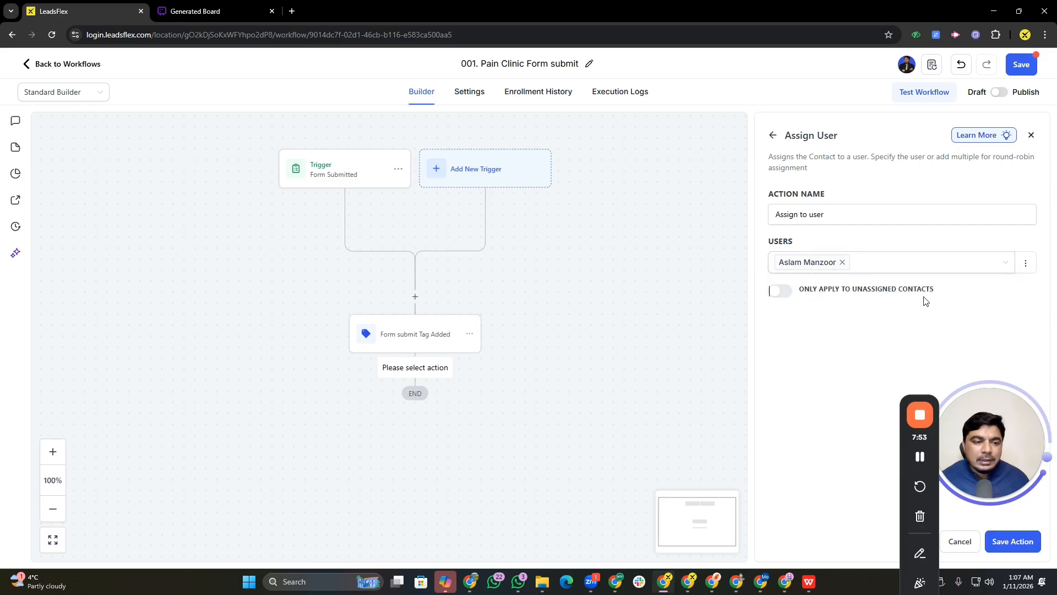
click(833, 216)
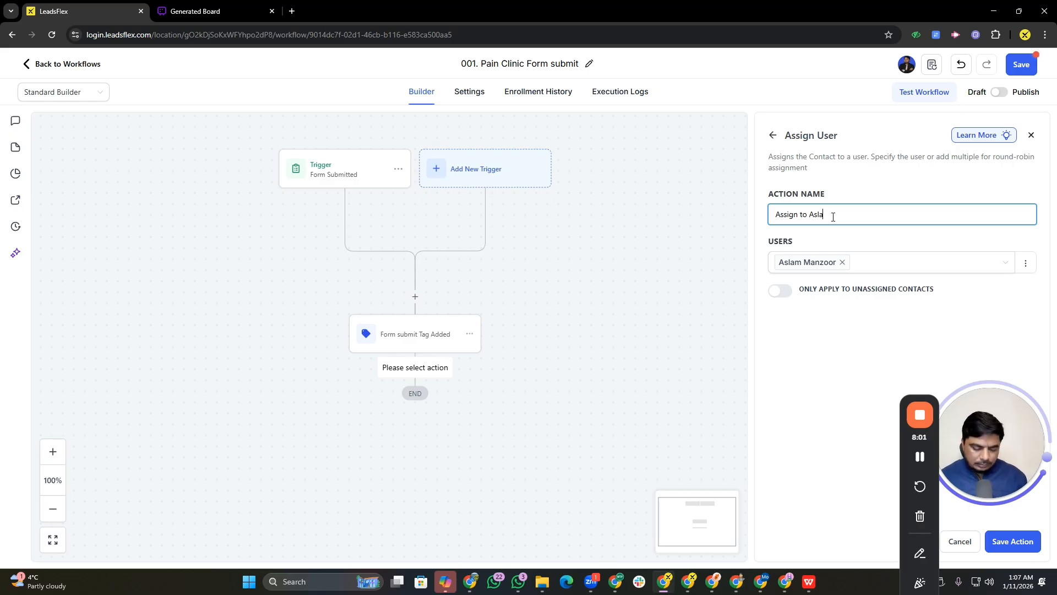
click(997, 542)
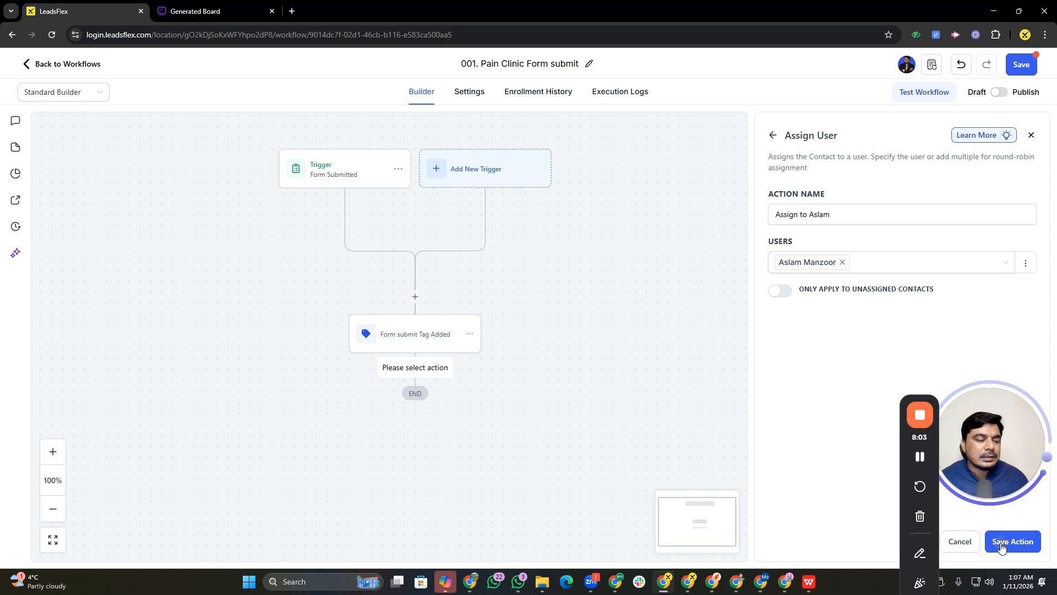
Add a Send Internal Notification action below the assign-user action
drag(576, 464, 547, 333)
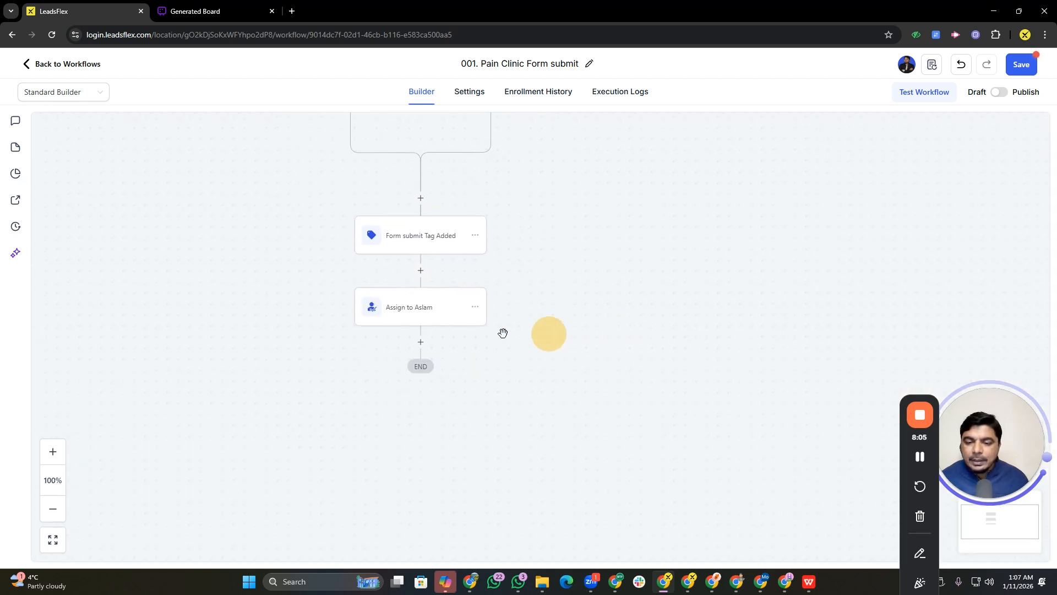
click(425, 343)
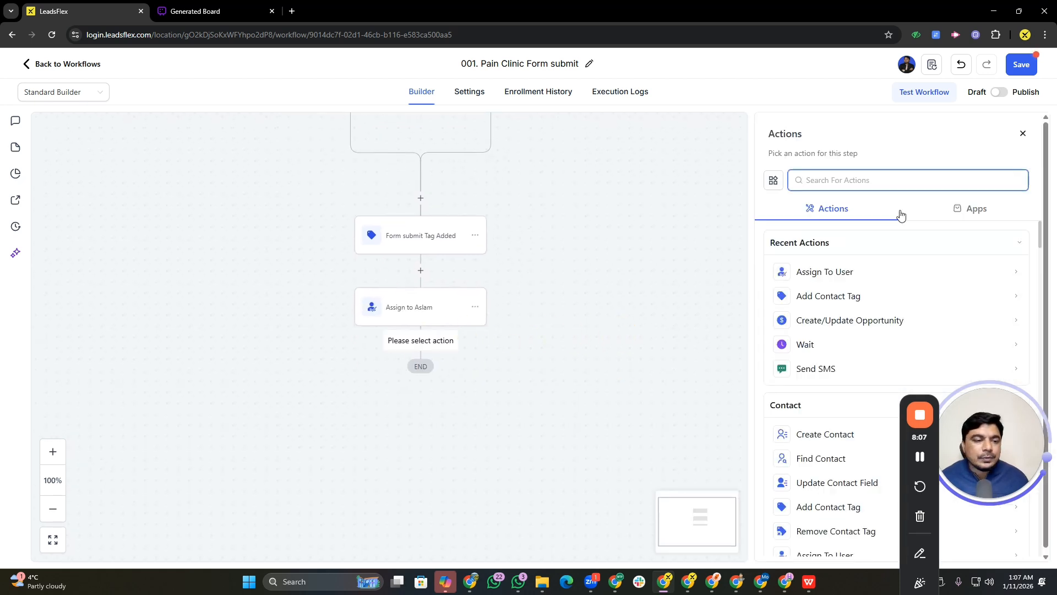
click(835, 180)
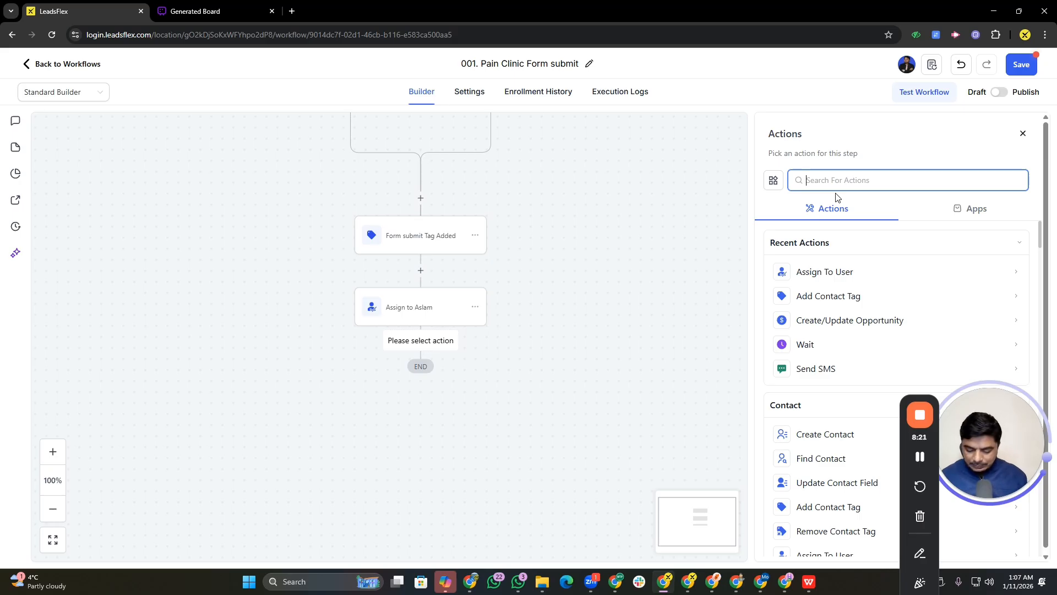
text(inte)
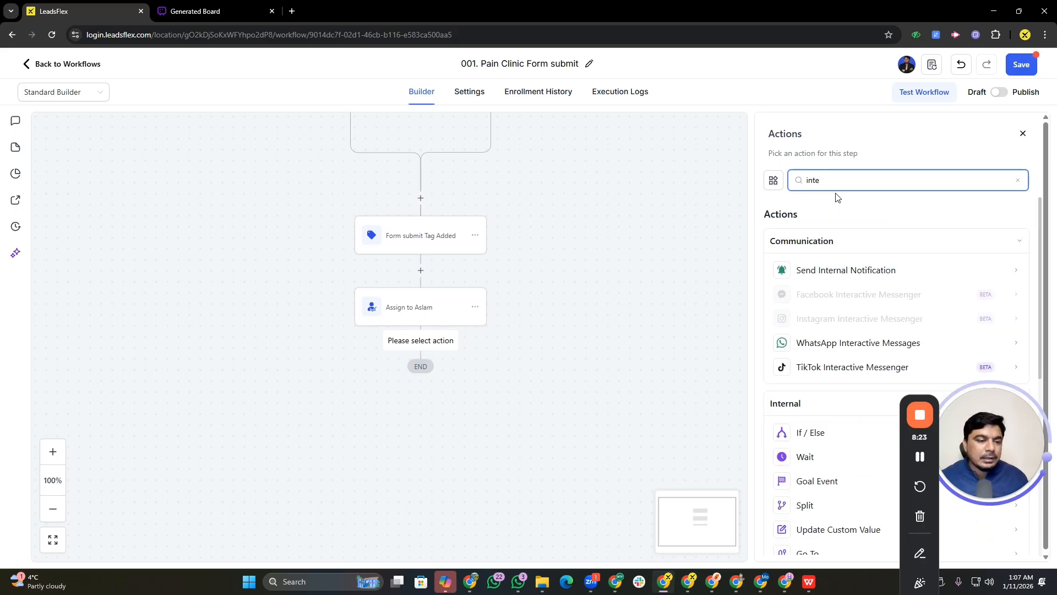
key(BackSpace)
key(BackSpace)
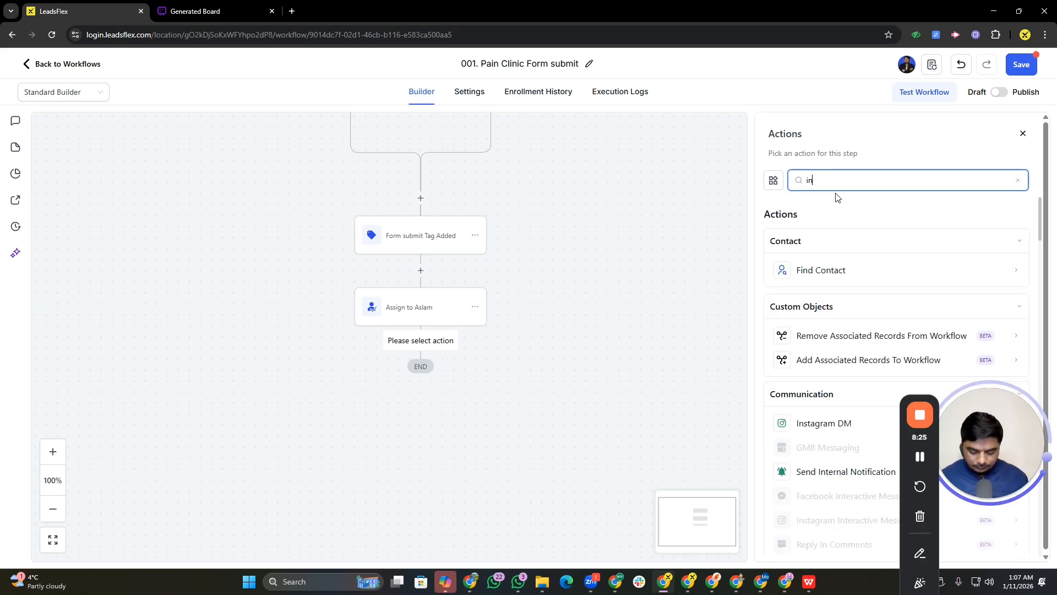
text(tern)
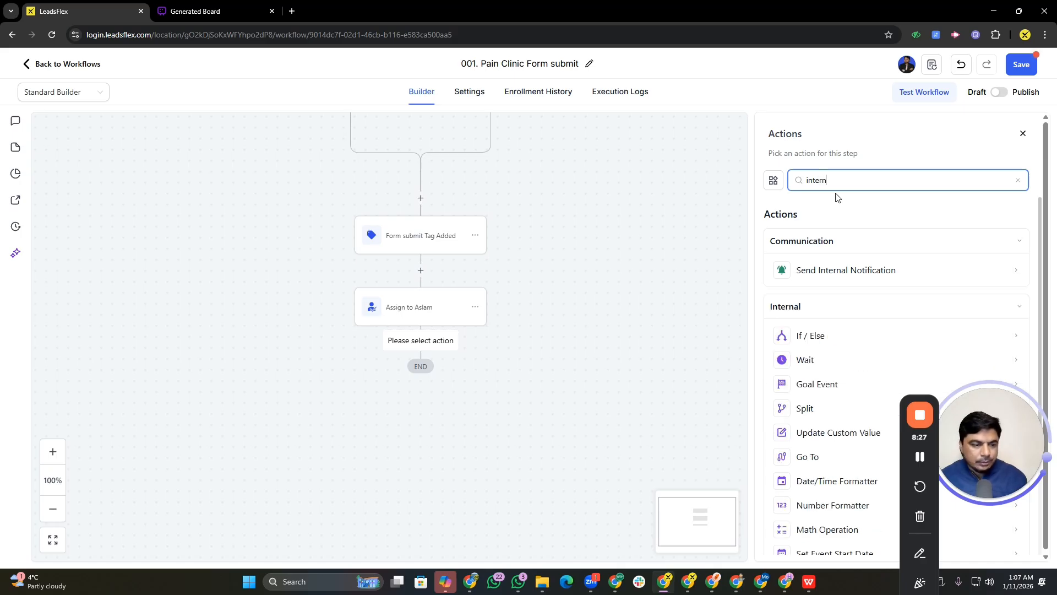
click(812, 272)
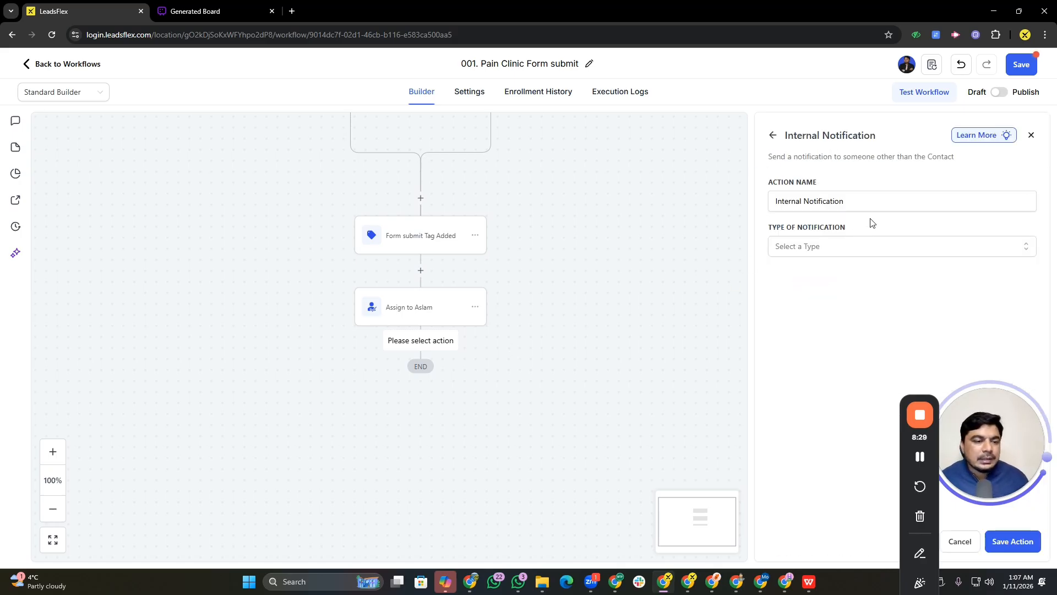
Set the notification type to Email and rename the action "Form submit Internal Notification"
click(808, 248)
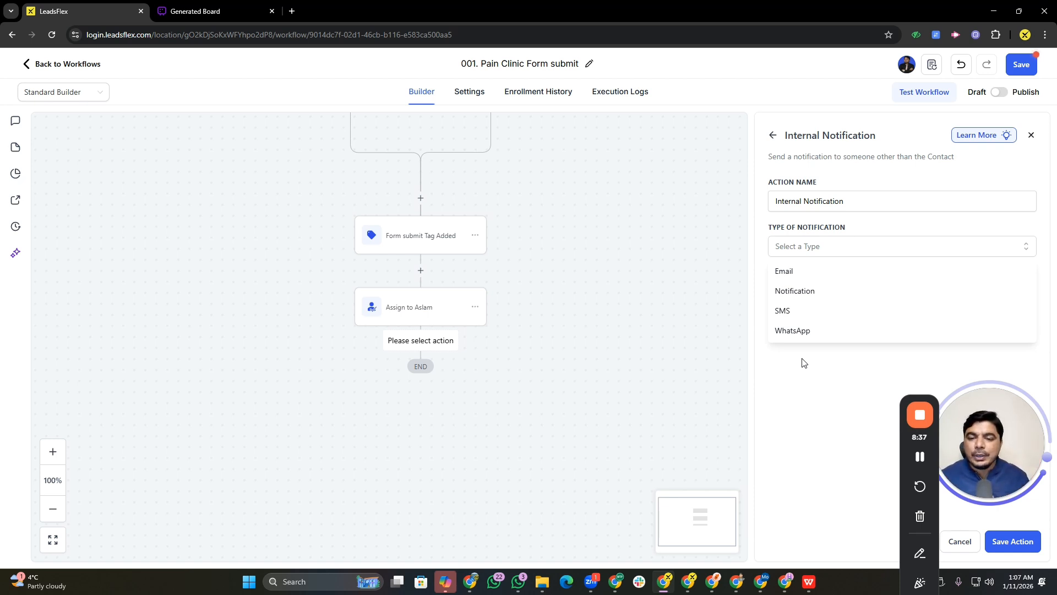
click(794, 271)
click(827, 315)
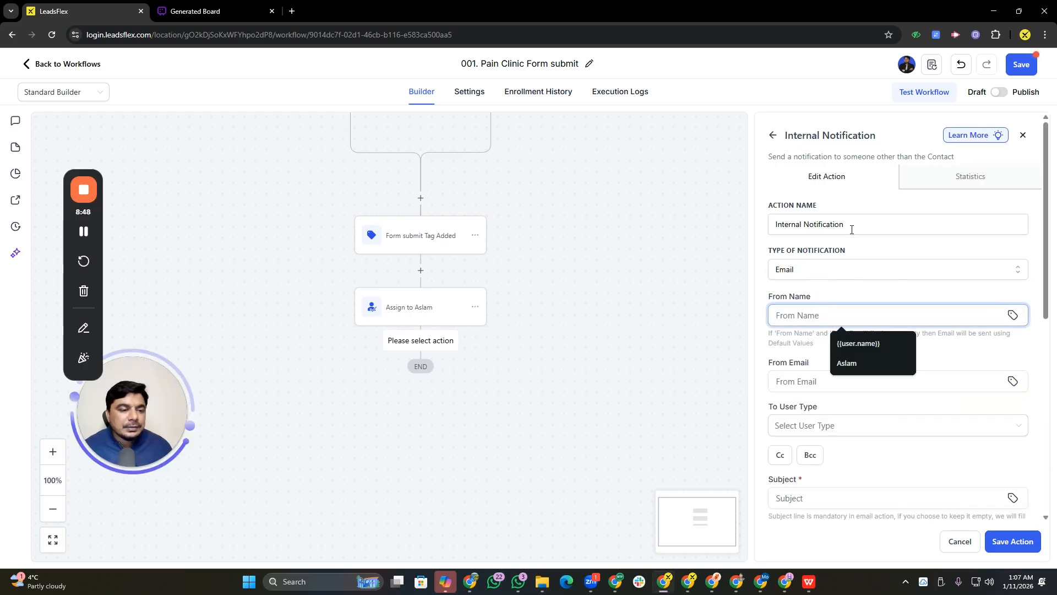
click(872, 229)
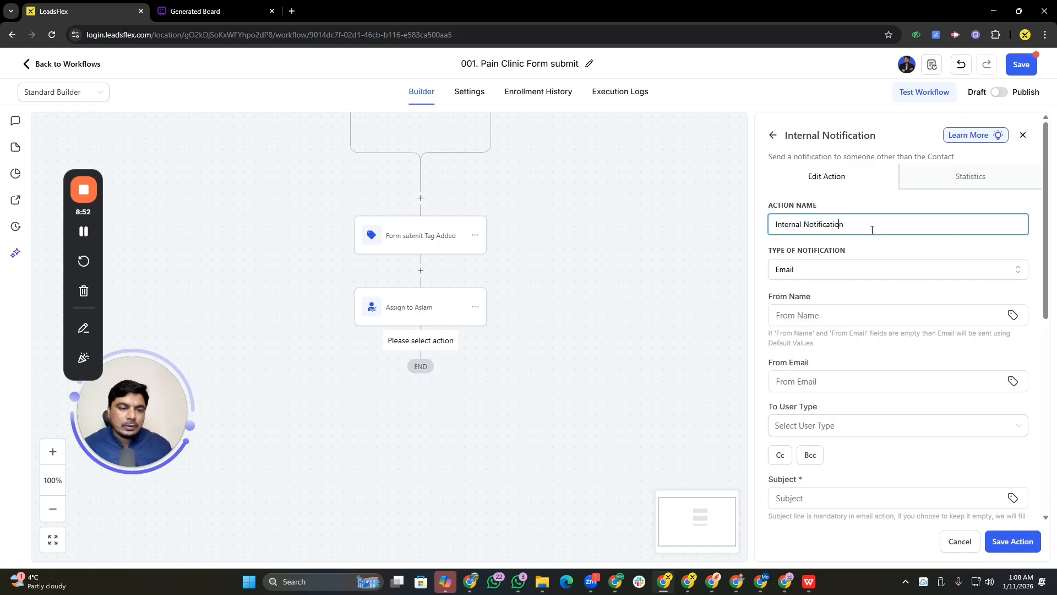
text(Form su)
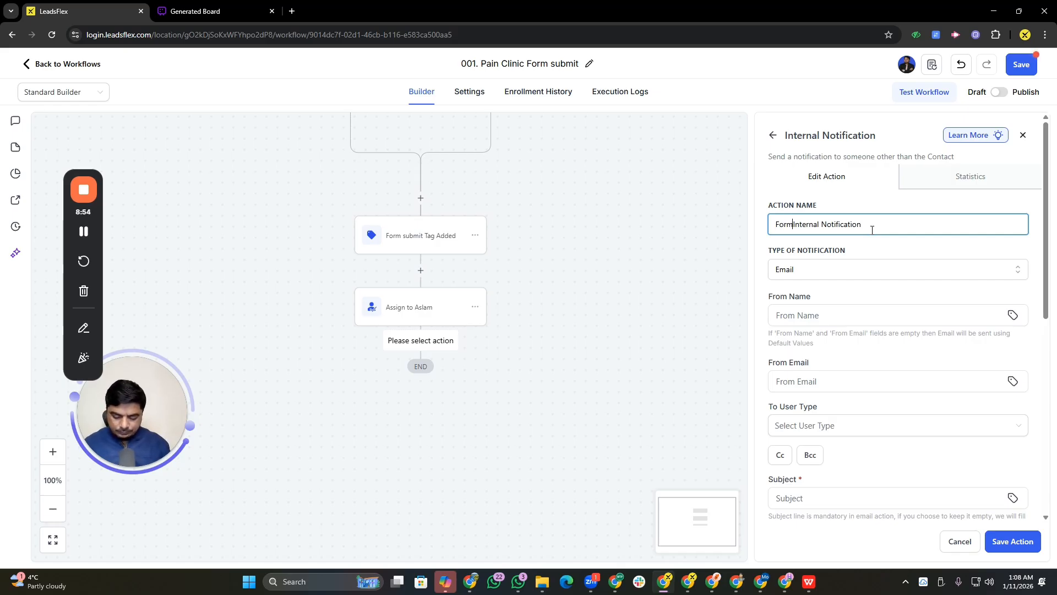
text(bmit)
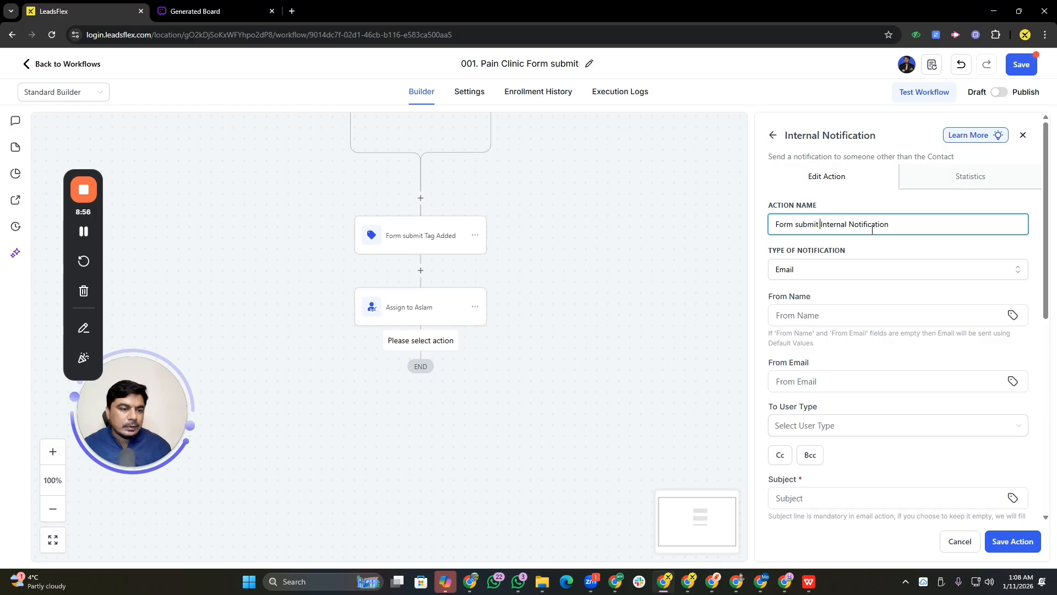
Append "way a Emil" to the notification action's name
click(818, 269)
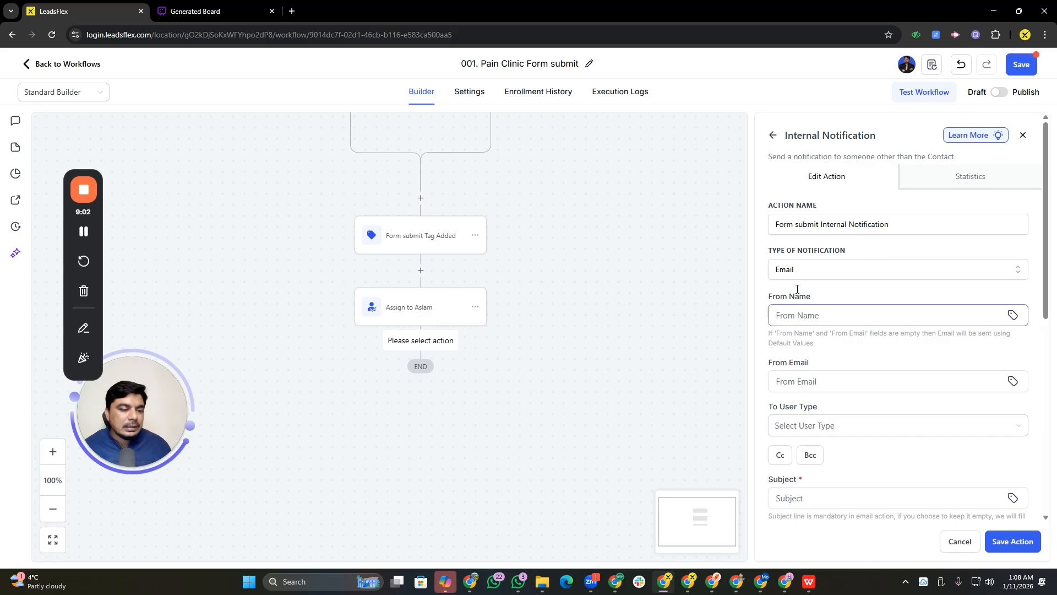
click(903, 228)
text(way A )
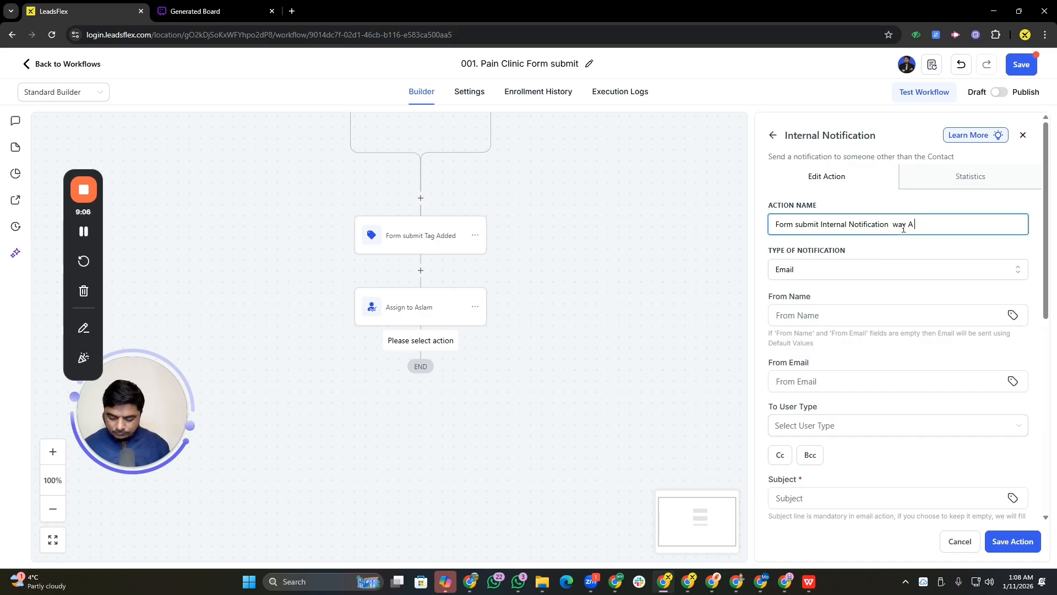
text(emil)
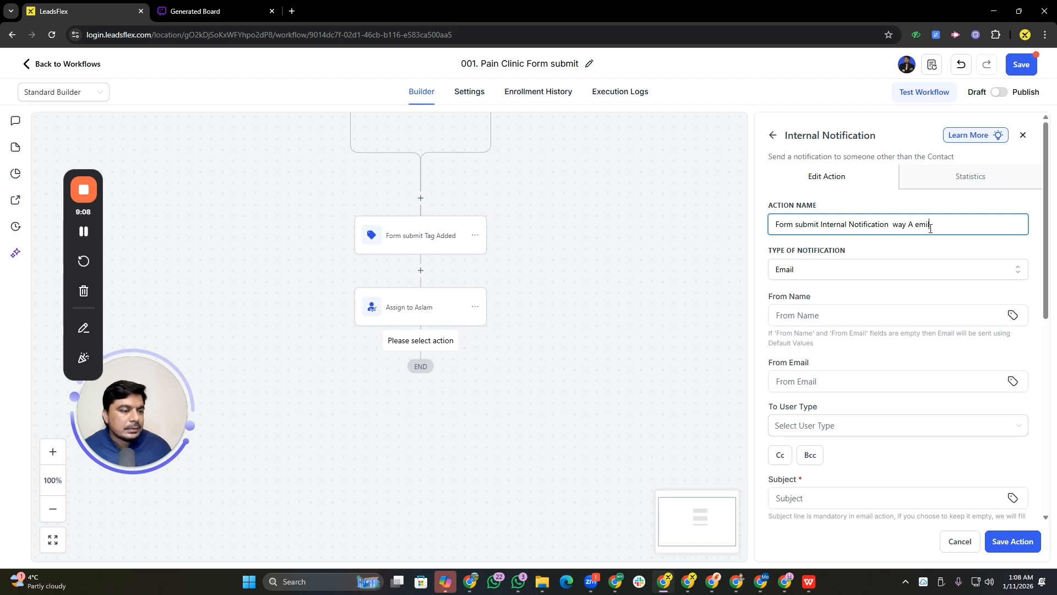
click(911, 223)
click(914, 224)
key(BackSpace)
text(a)
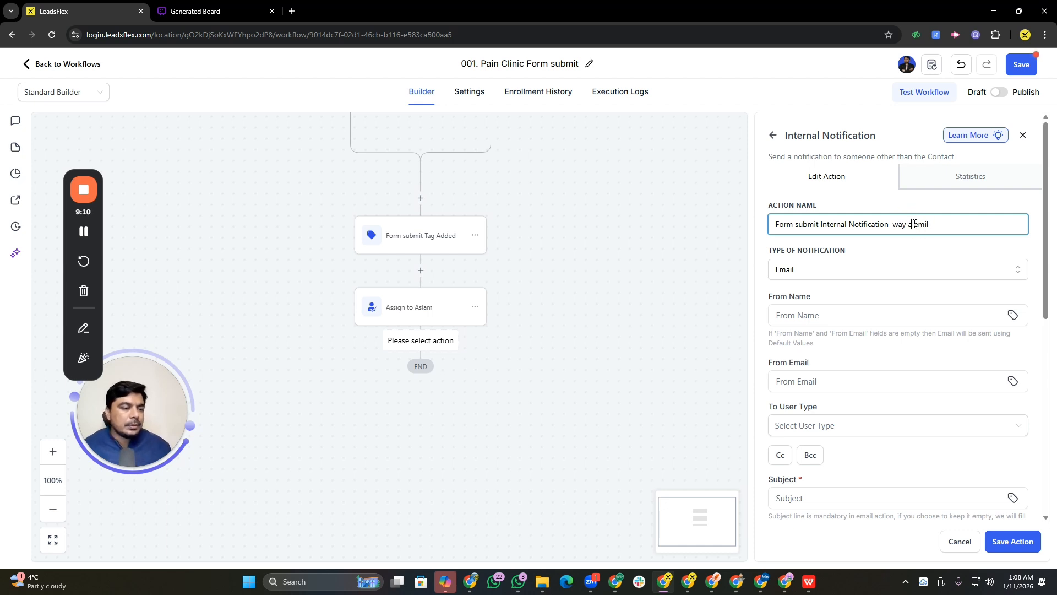
click(918, 224)
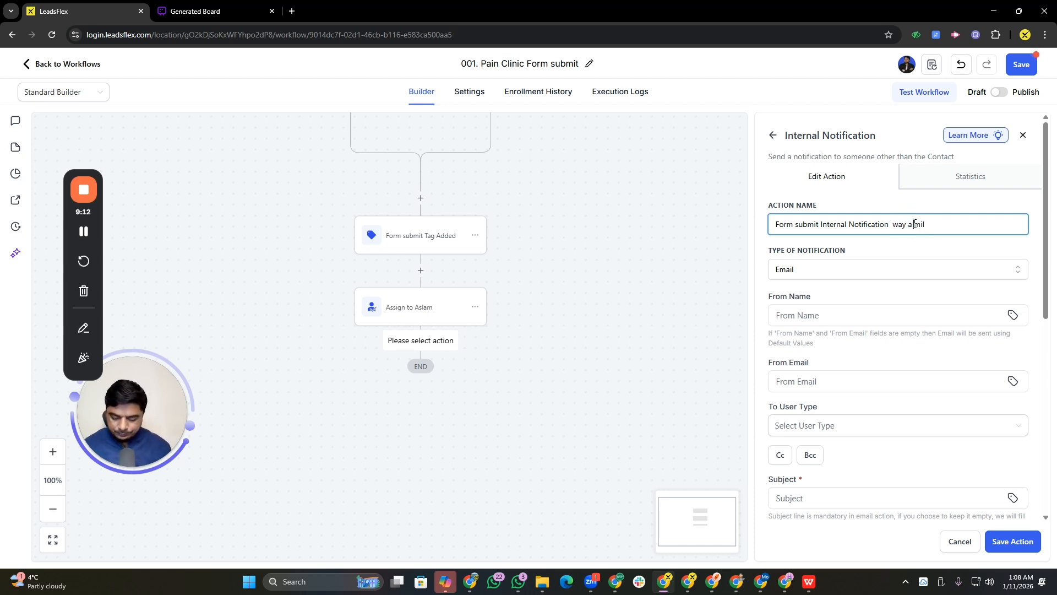
key(BackSpace)
text(E)
Set the From Name to {{user.name}} and the From Email to the user's email merge field {{user.email}}
click(829, 315)
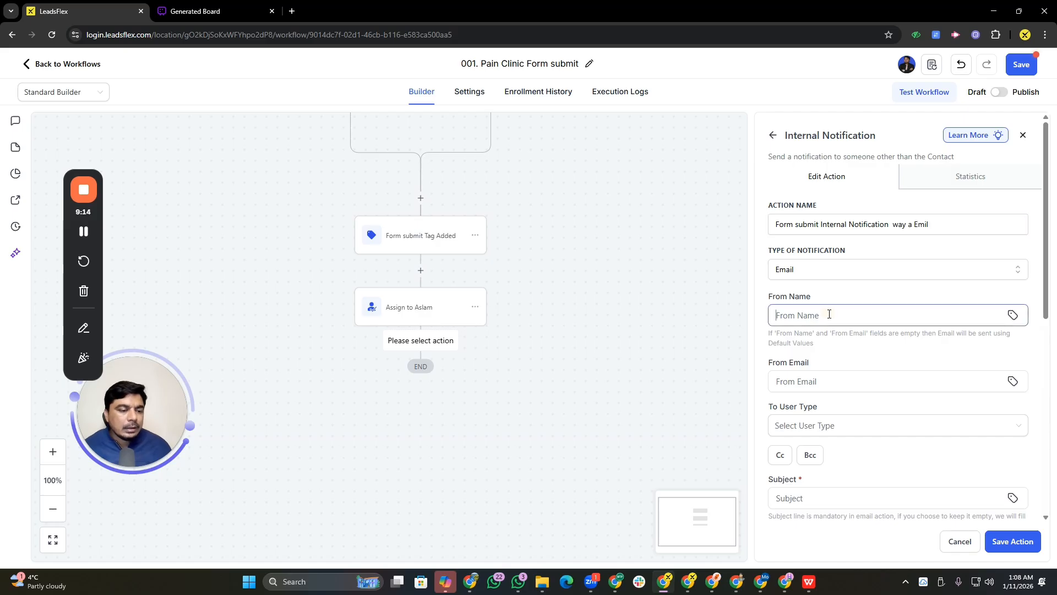
click(854, 343)
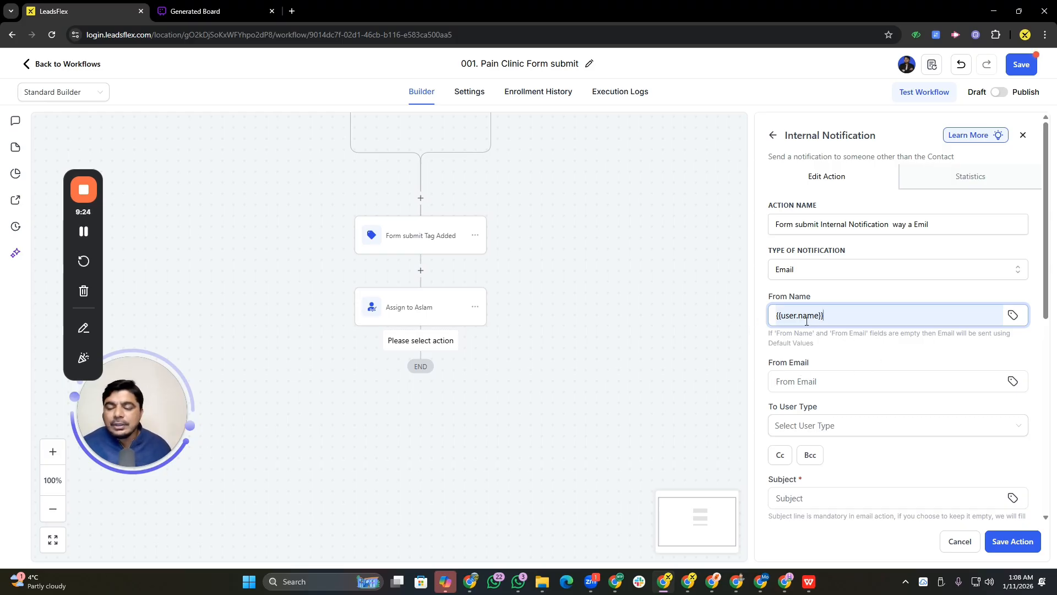
click(874, 382)
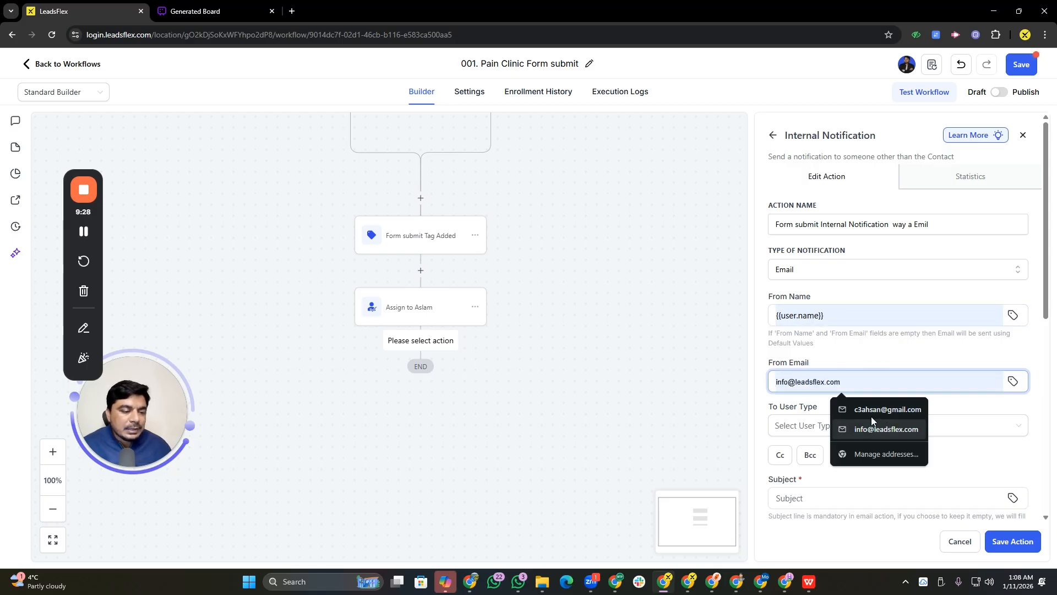
click(1013, 381)
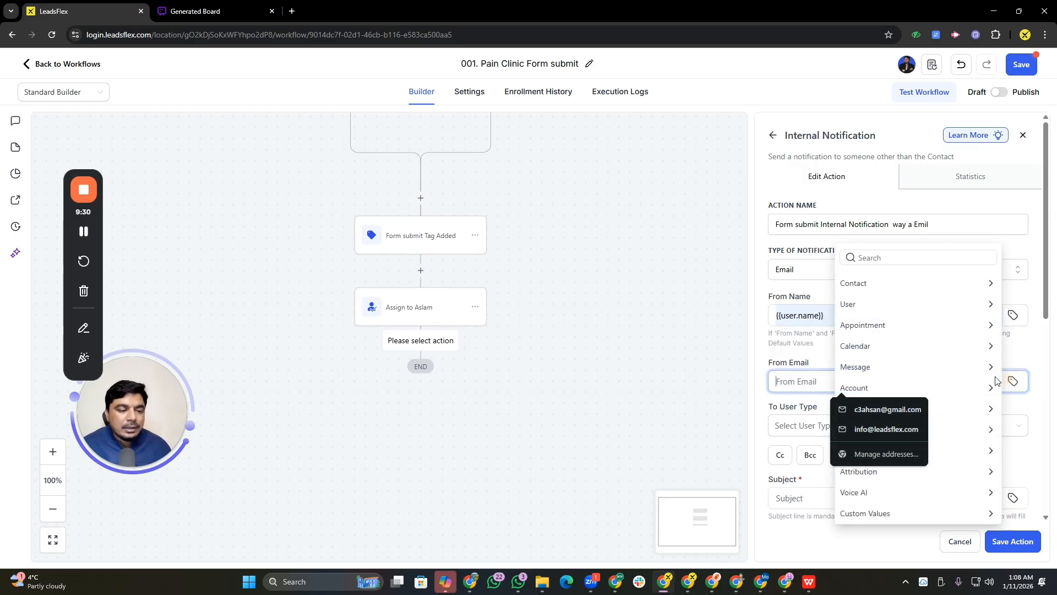
click(873, 304)
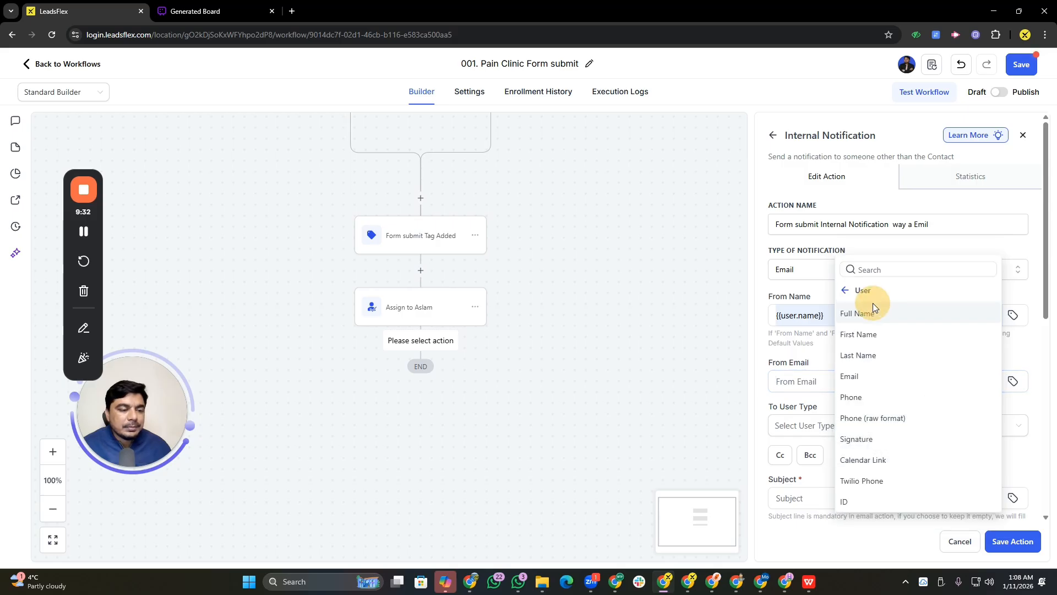
click(862, 377)
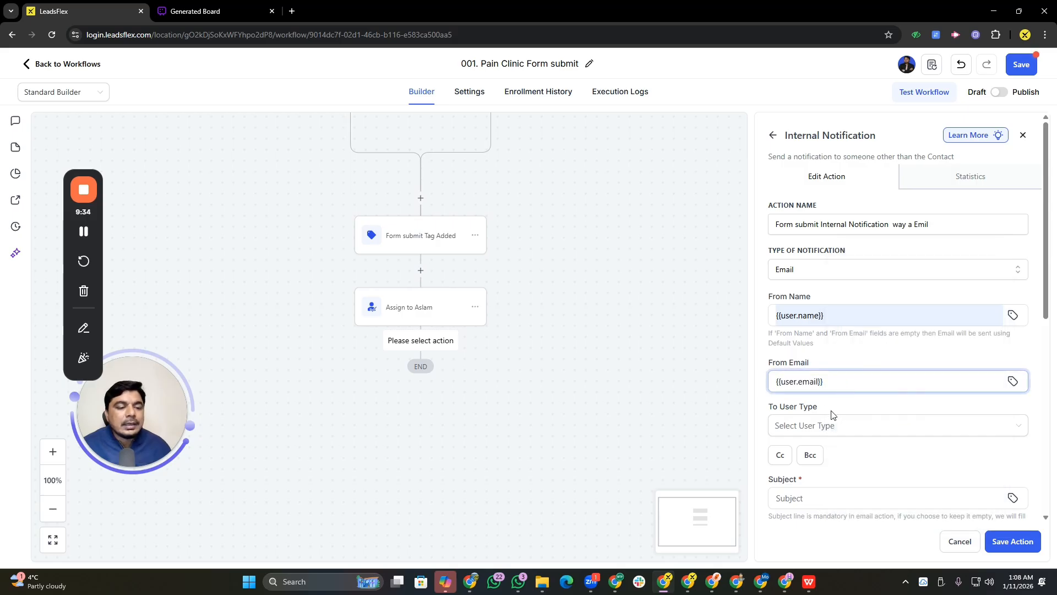
Set the recipient type to Particular User and select one team user as the recipient
click(814, 429)
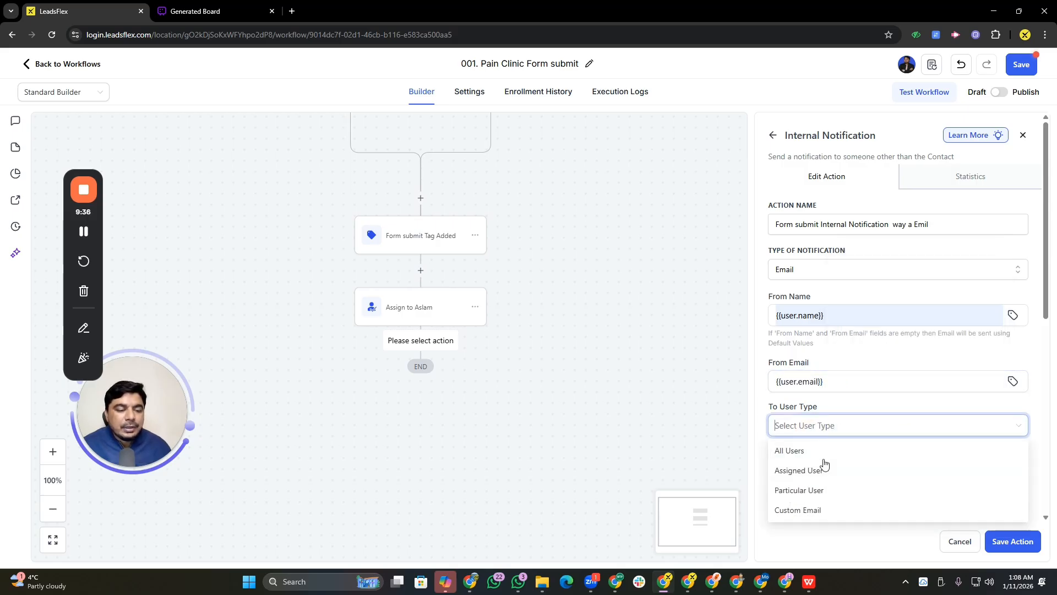
click(803, 492)
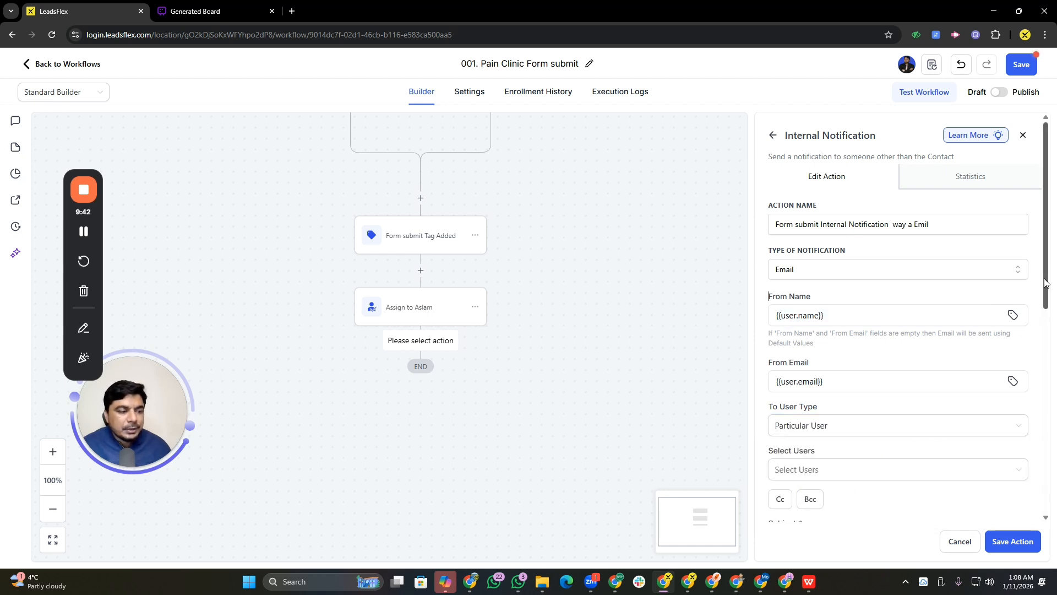
drag(1044, 284, 1048, 337)
scroll(1003, 354, down, 3)
click(831, 254)
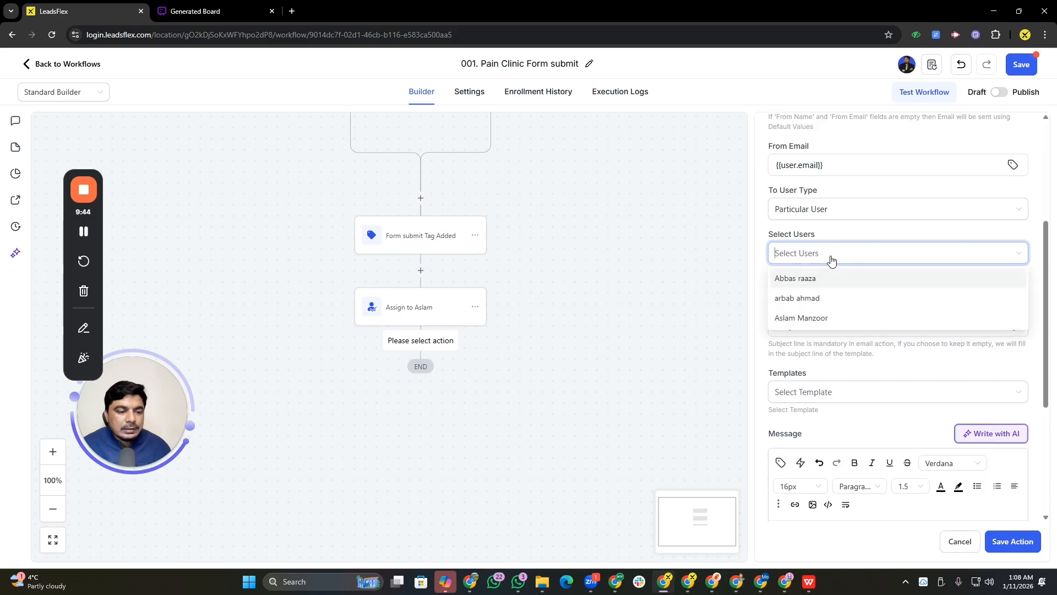
click(809, 318)
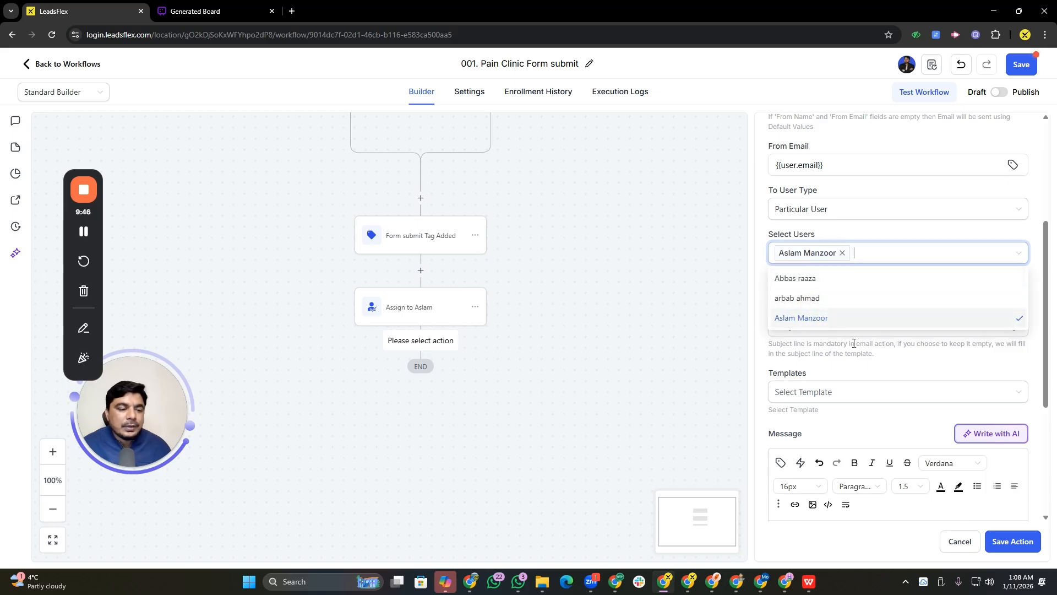
click(866, 339)
Set the email subject to "Test for now"
click(804, 326)
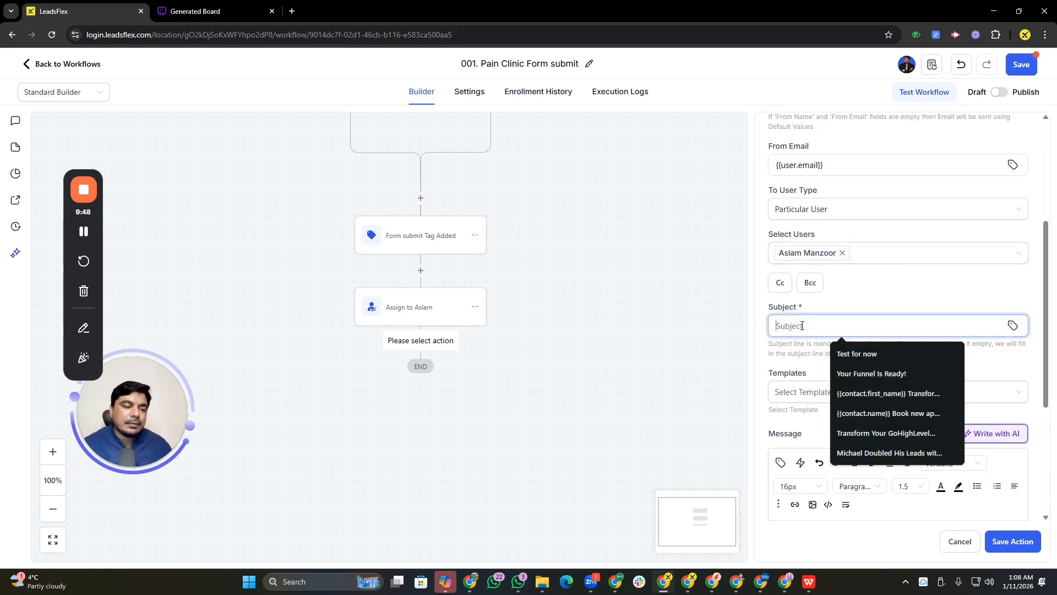
click(873, 354)
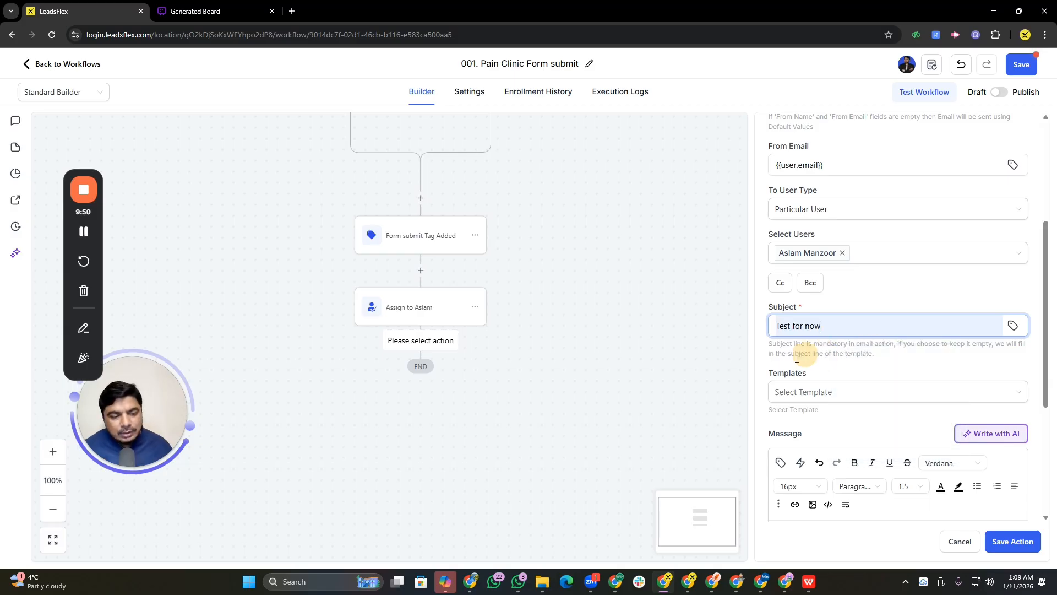
drag(770, 368, 1052, 400)
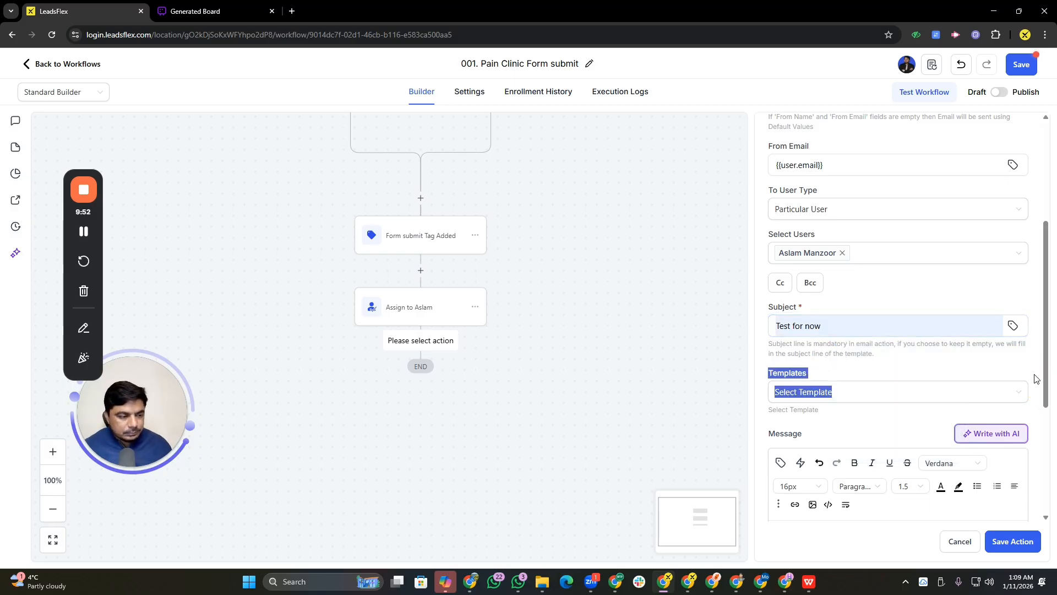
scroll(1046, 419, down, 3)
Fill the message body with a prepared new-form-submission notification text
click(840, 406)
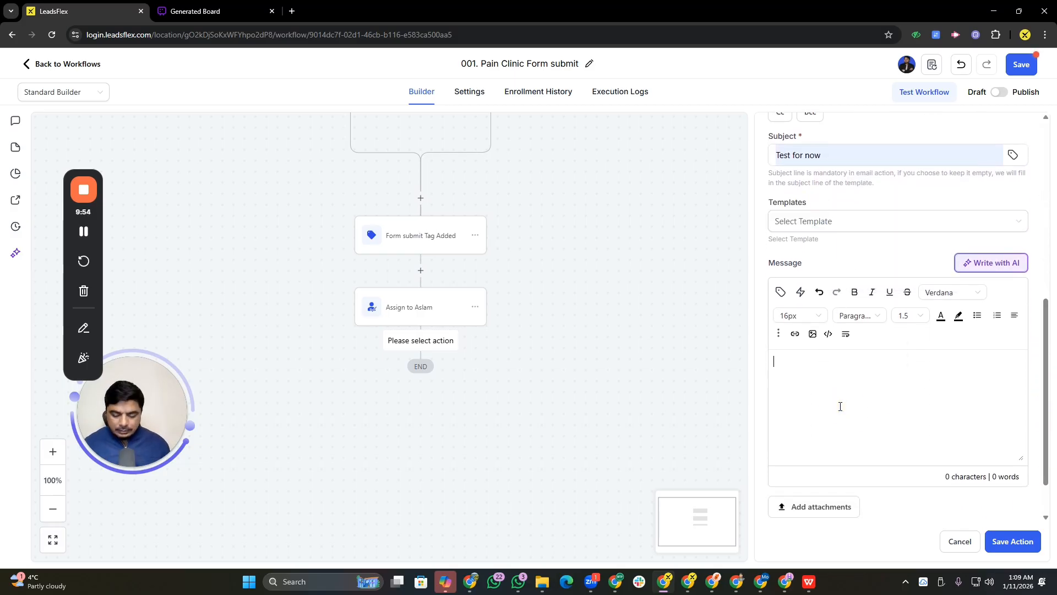
text(Test No)
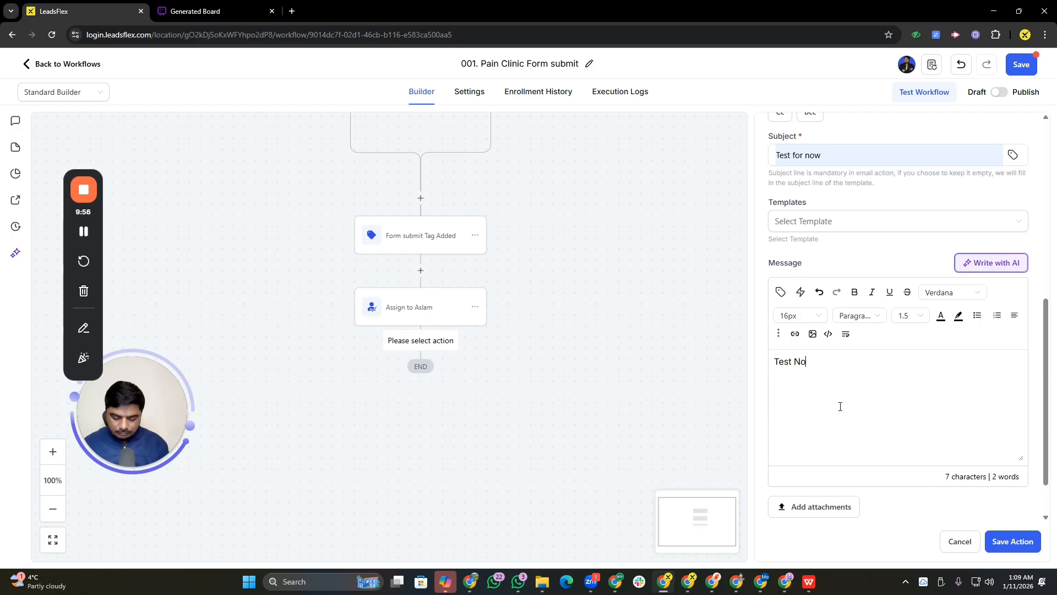
text(tifiat)
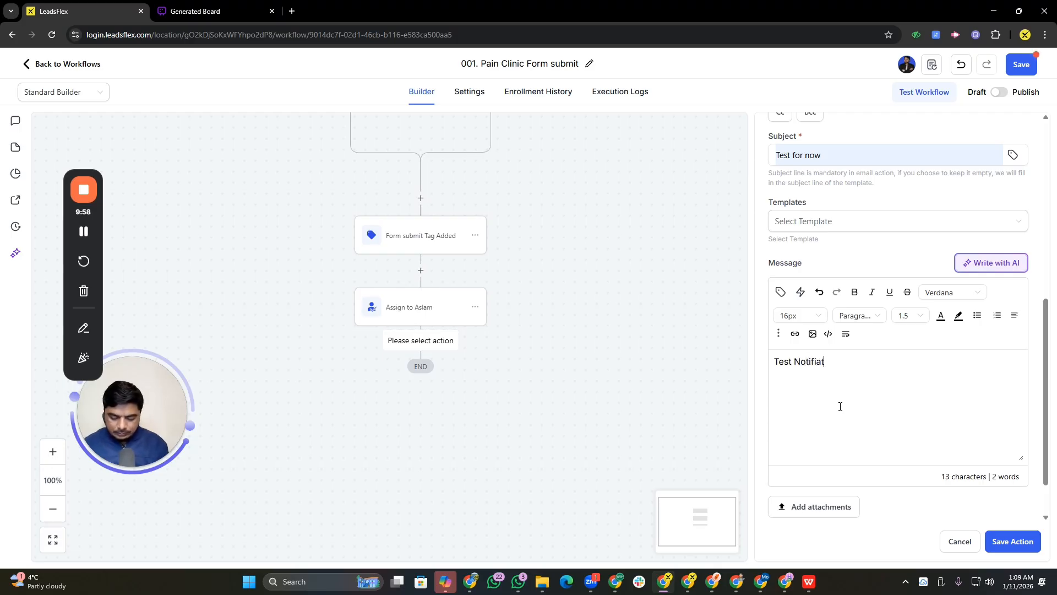
text(icon of leda)
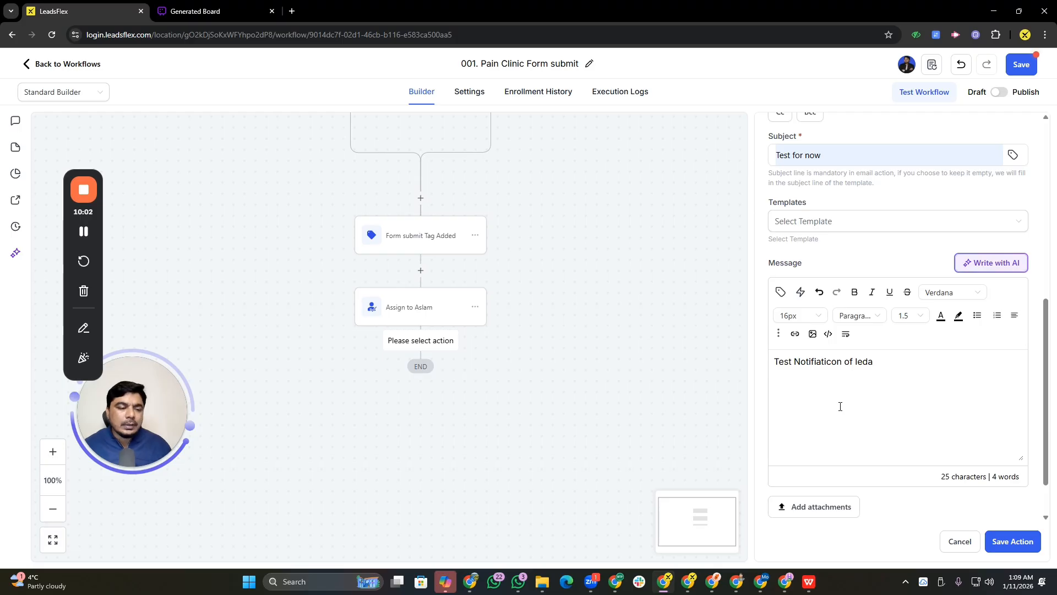
key(BackSpace)
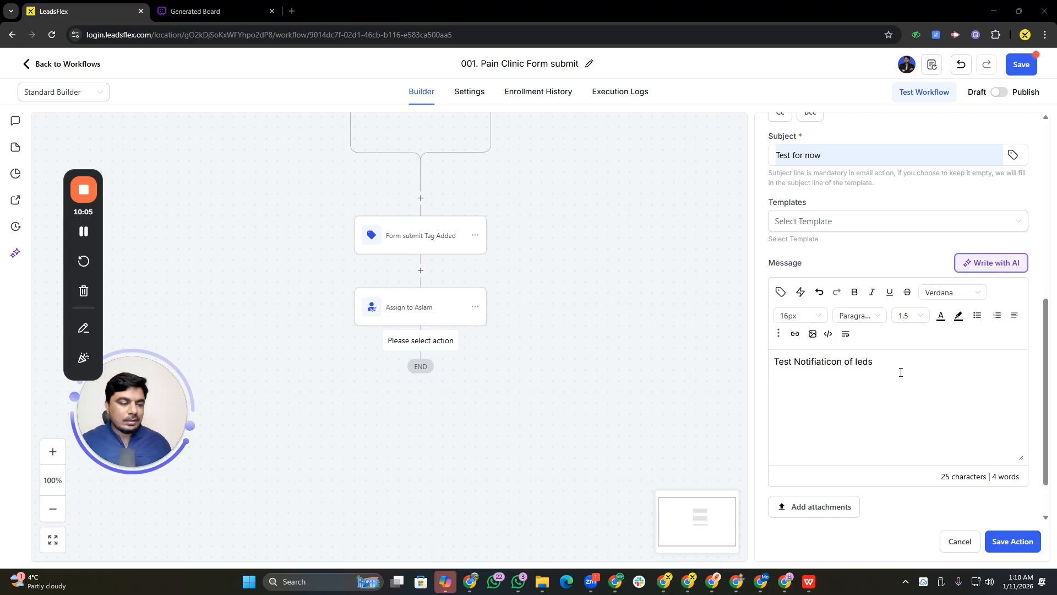
drag(875, 364, 758, 376)
key(ctrl+v)
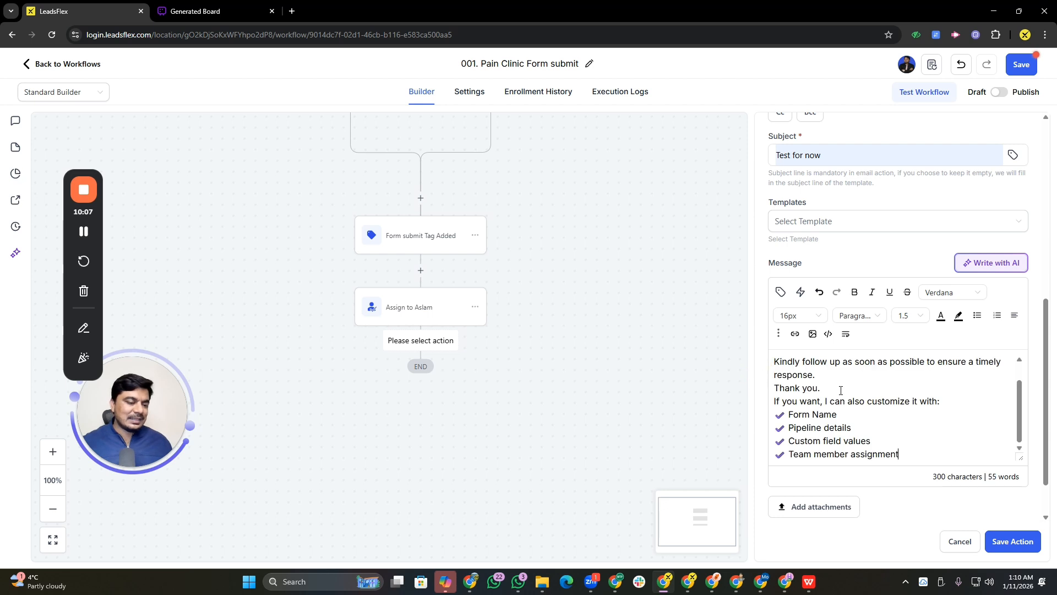
scroll(840, 391, down, 1)
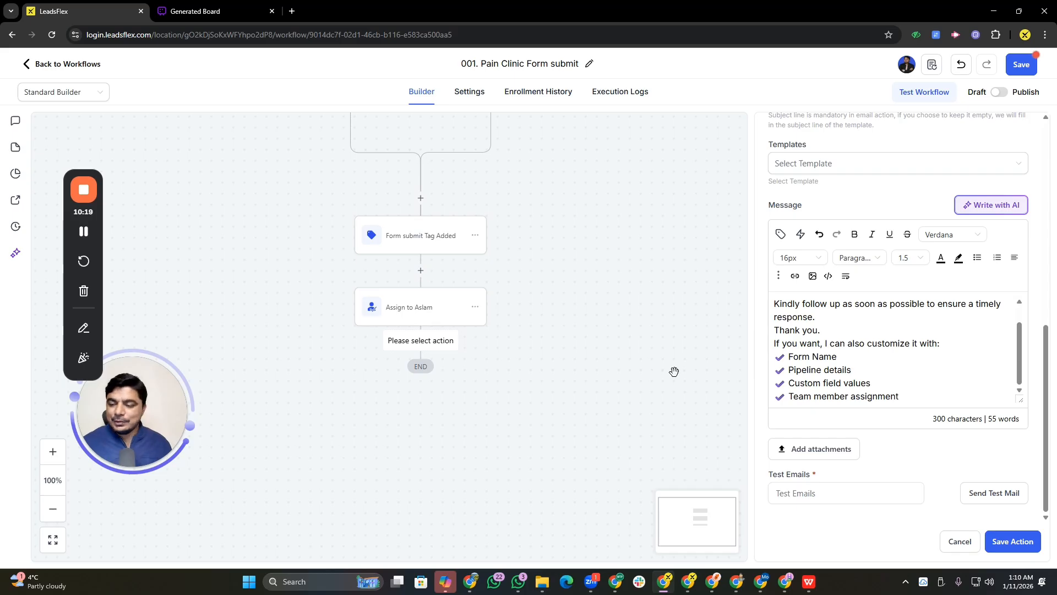
Insert the contact's full name merge field after the "Form Name :" line in the message
click(850, 357)
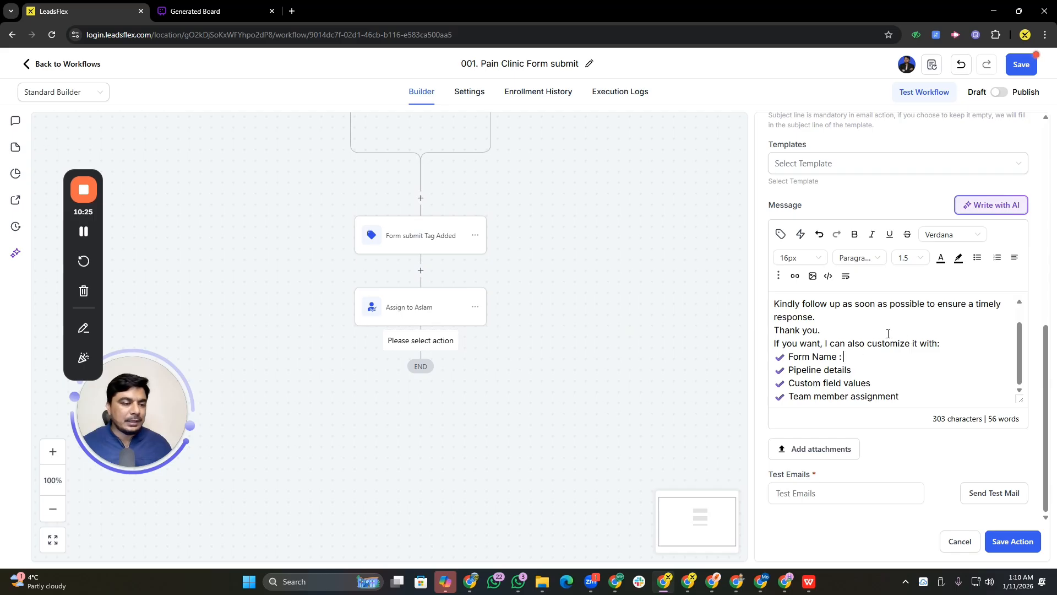
click(781, 234)
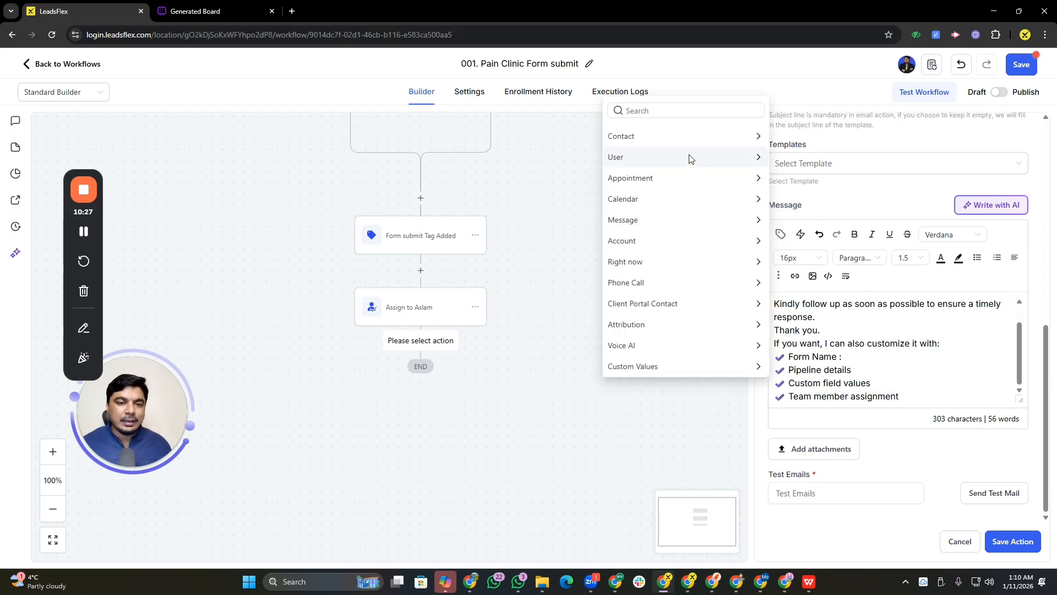
click(682, 138)
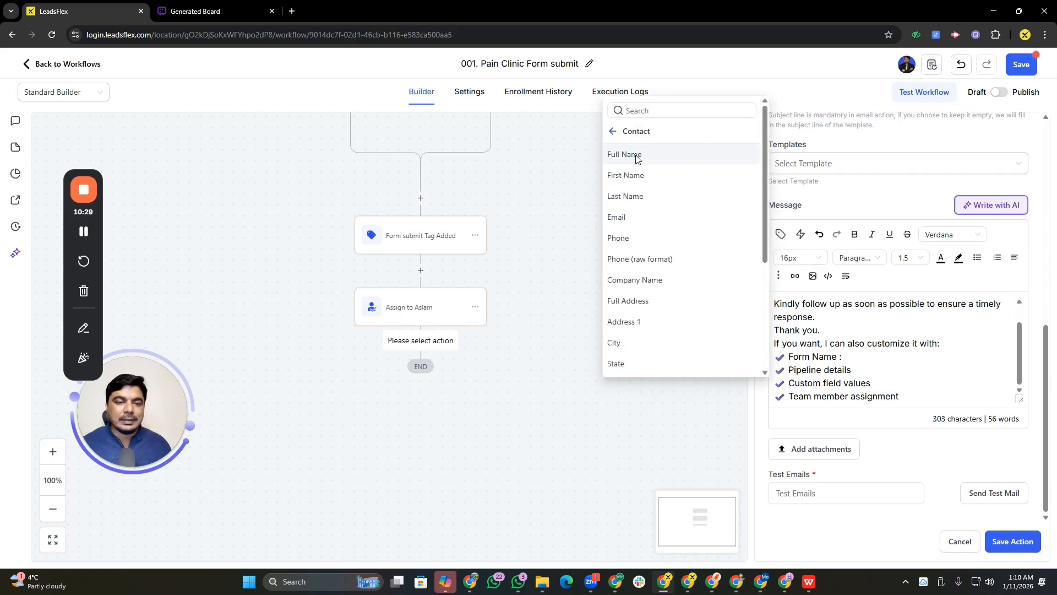
click(632, 156)
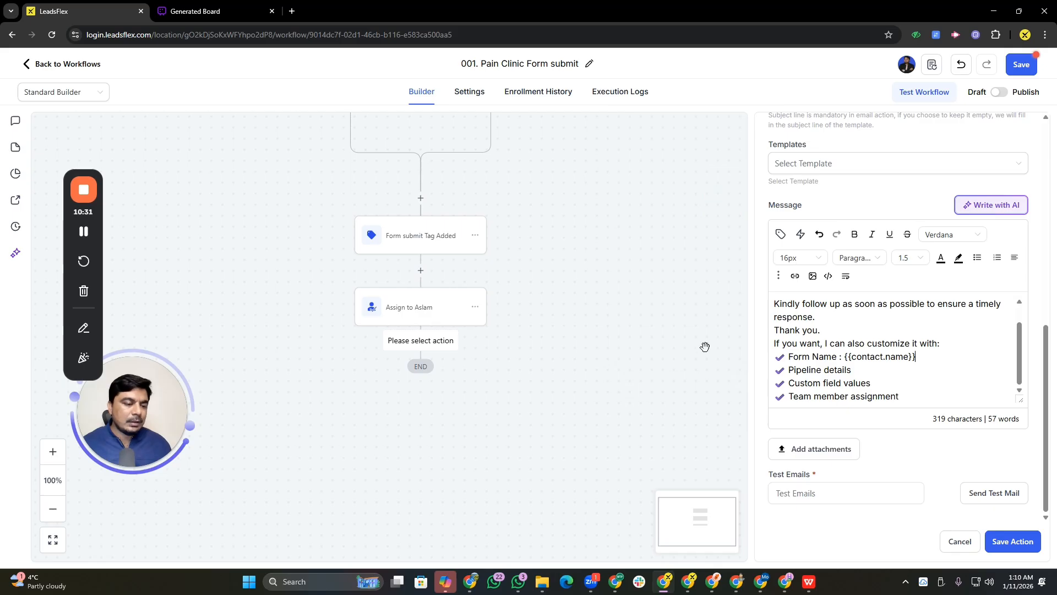
Delete the Pipeline details, Custom field values and Team member assignment lines, then save the action
click(860, 371)
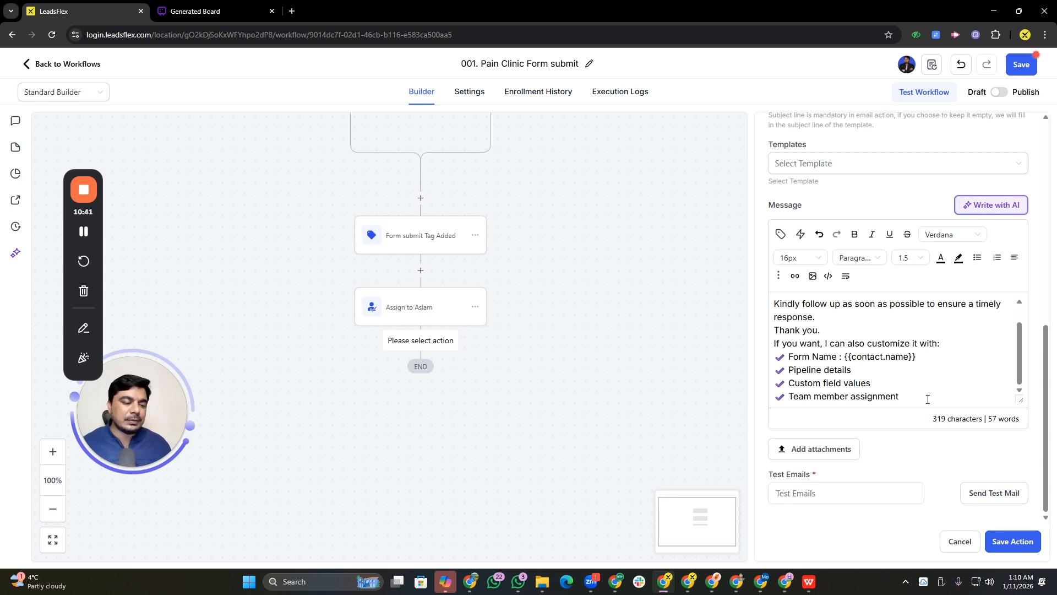
drag(915, 400, 781, 367)
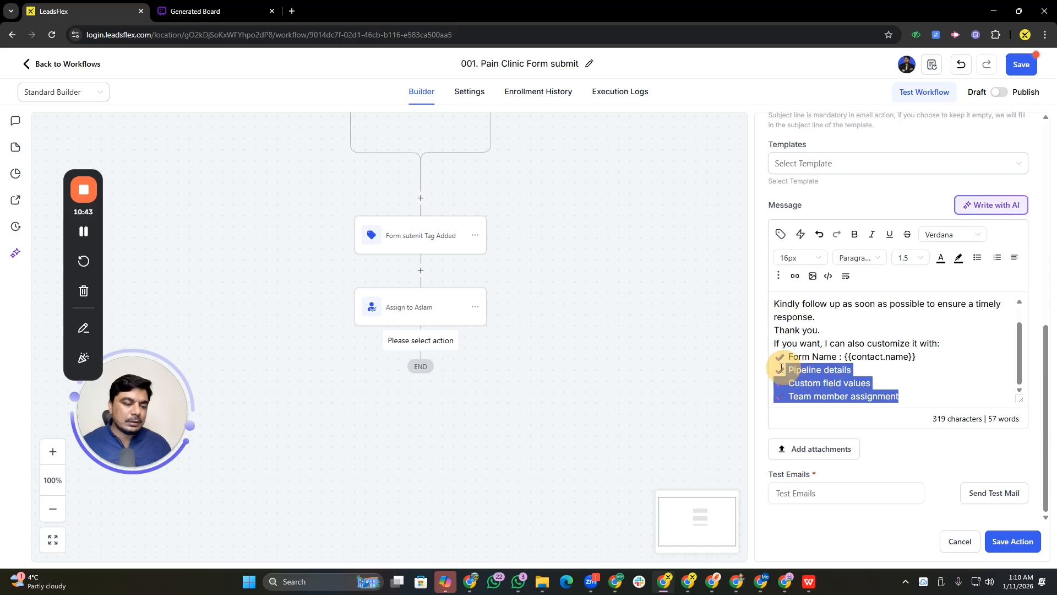
key(BackSpace)
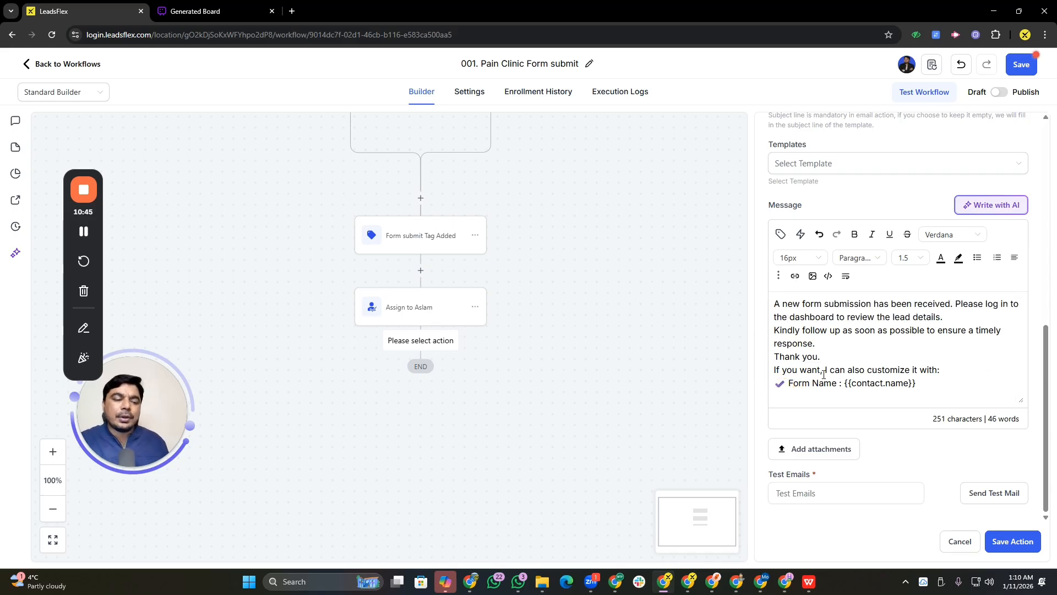
click(1011, 542)
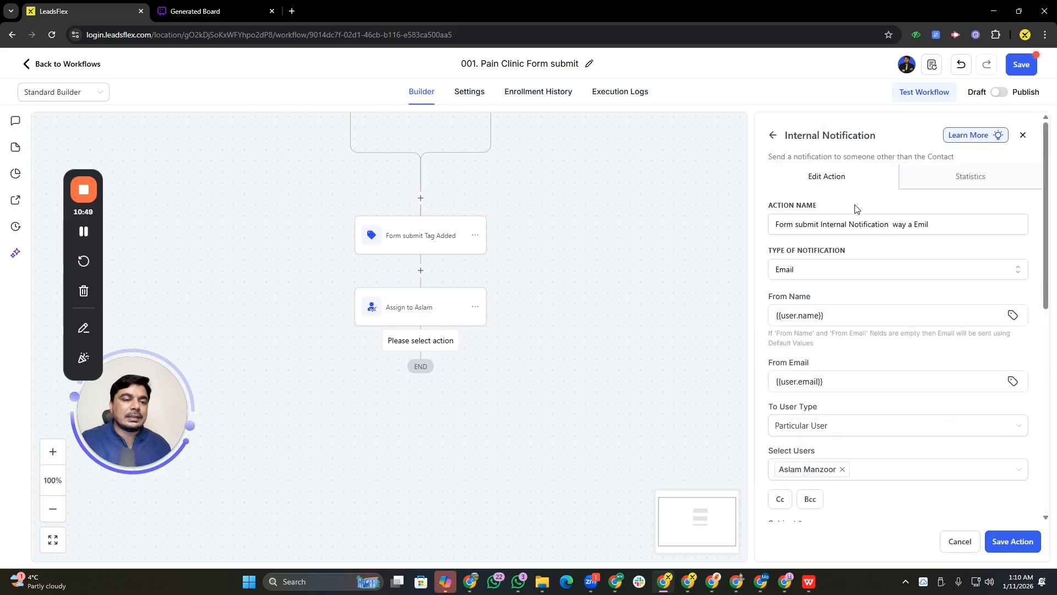
click(1014, 551)
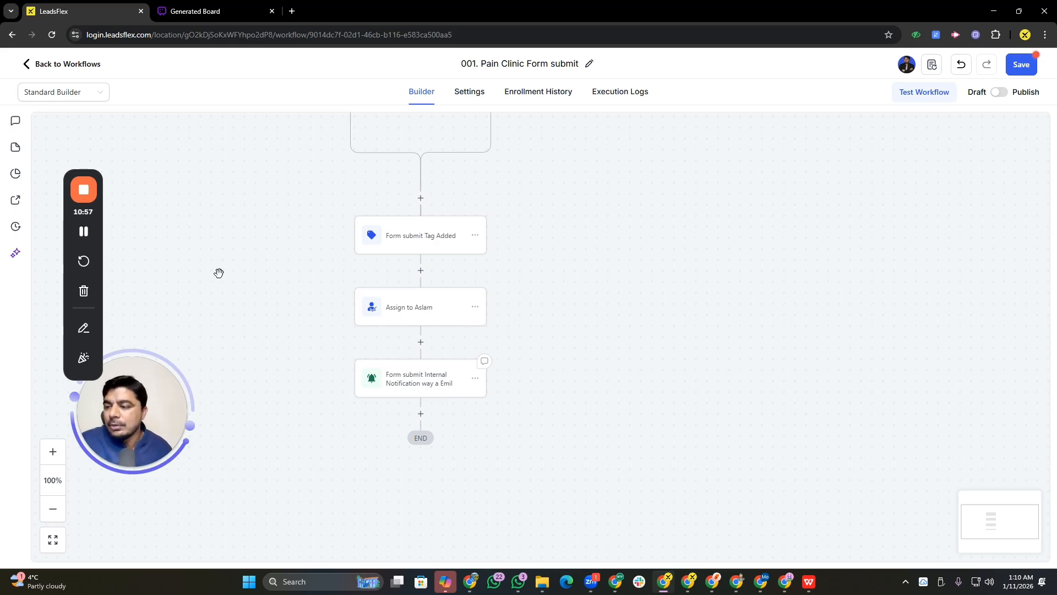
Add a blue sticky note to the canvas and place it beside the internal notification action
click(17, 149)
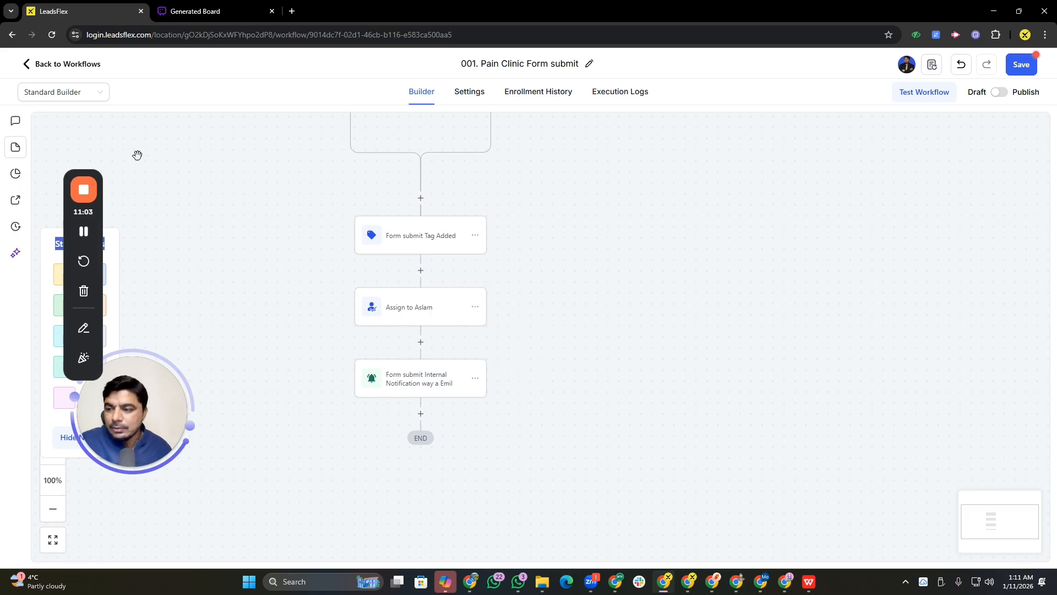
drag(100, 181, 636, 182)
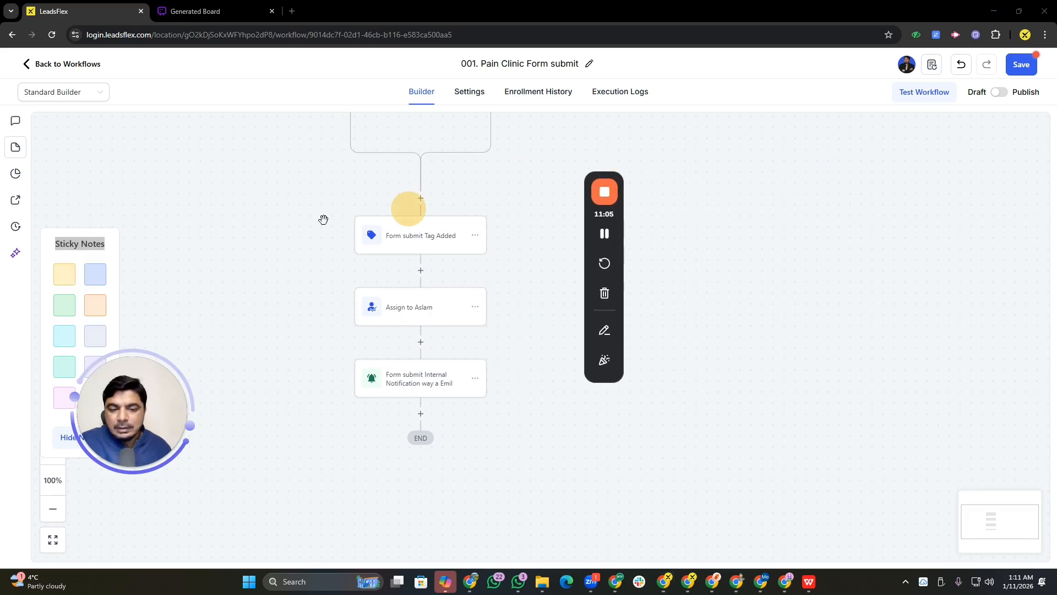
drag(102, 278, 99, 273)
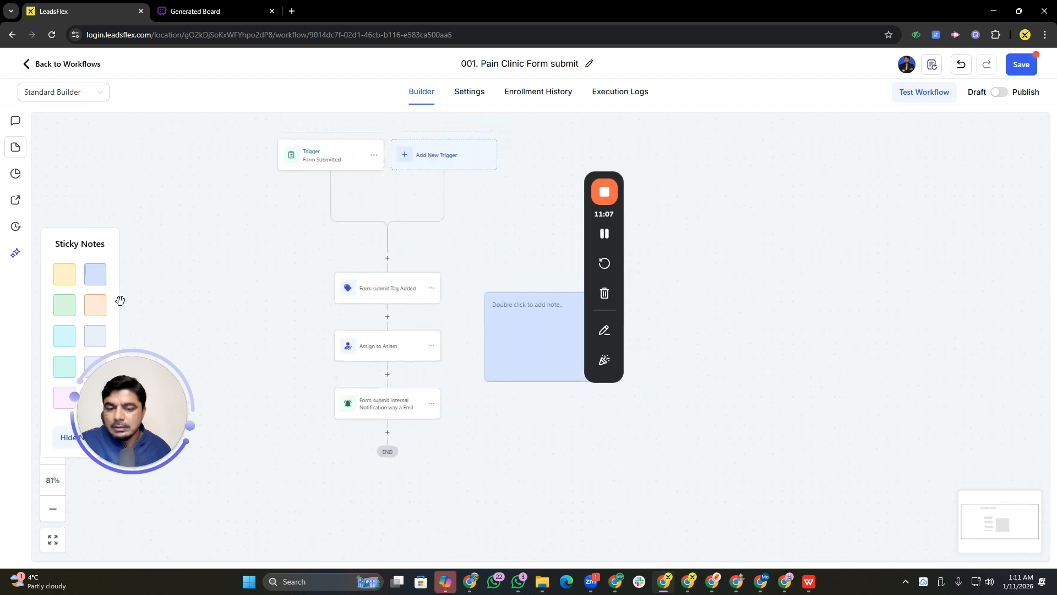
drag(509, 326, 470, 394)
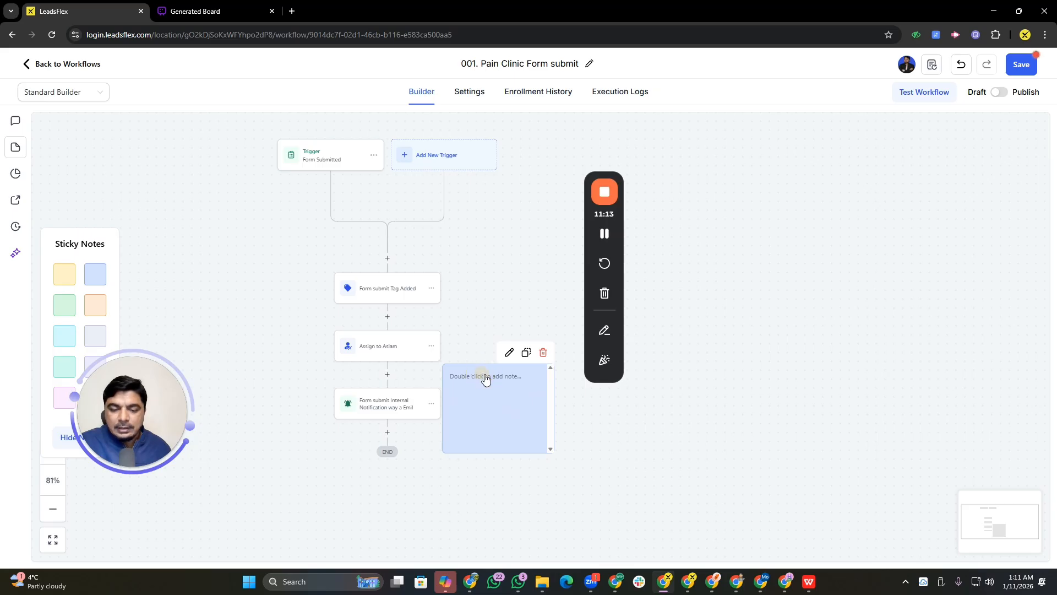
Write "Please add your own copies In emails and sms" in the sticky note
click(509, 352)
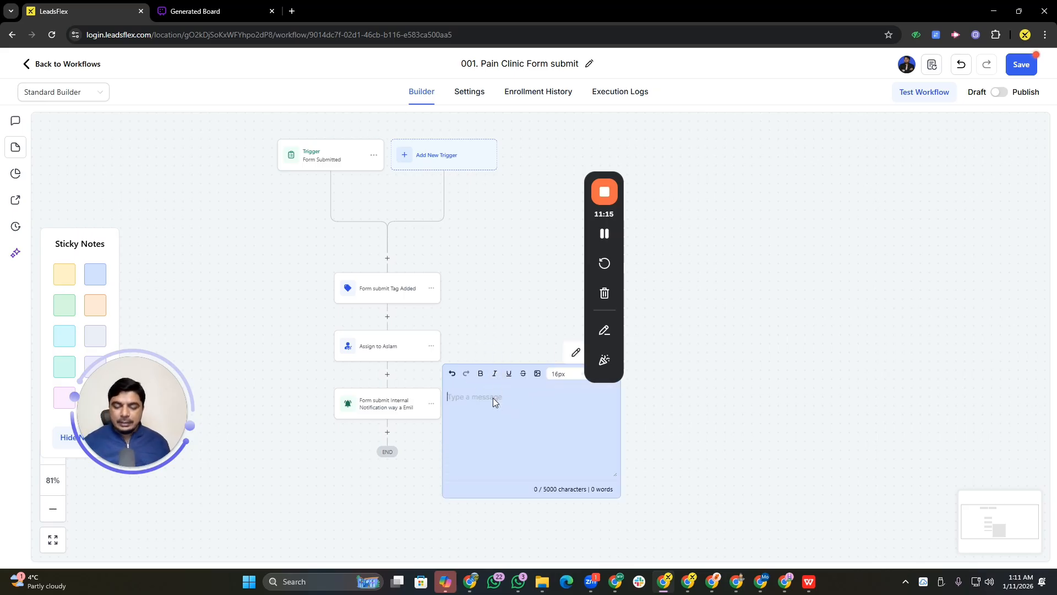
text(Please ad)
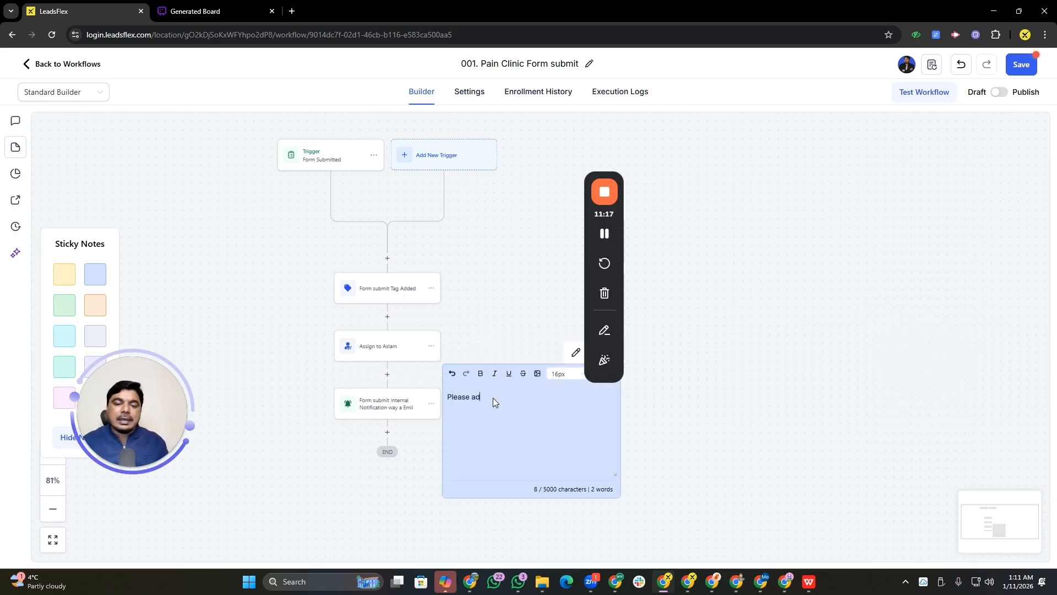
text(d )
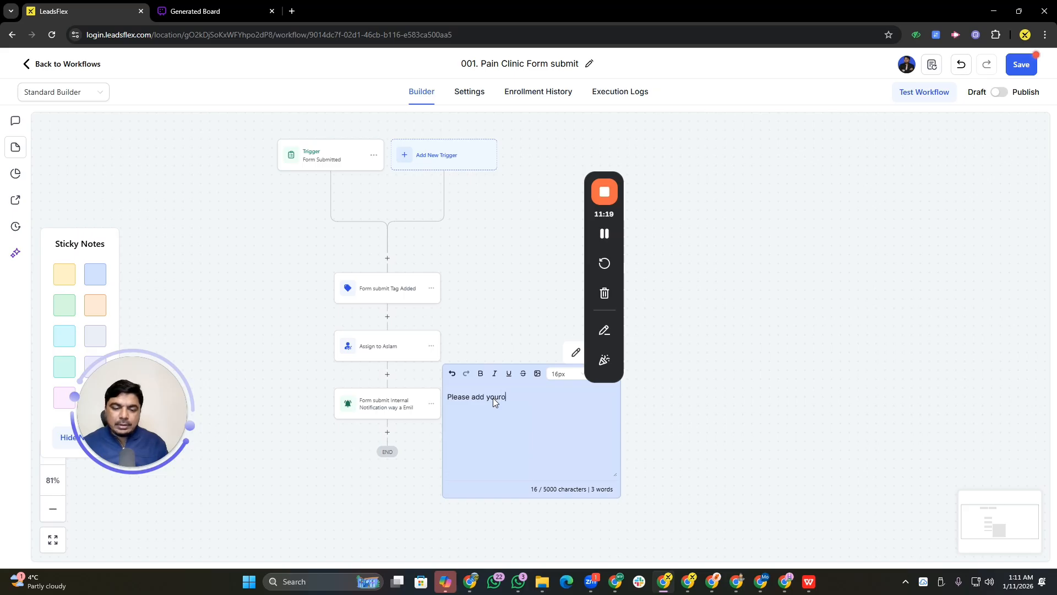
text(your own copy )
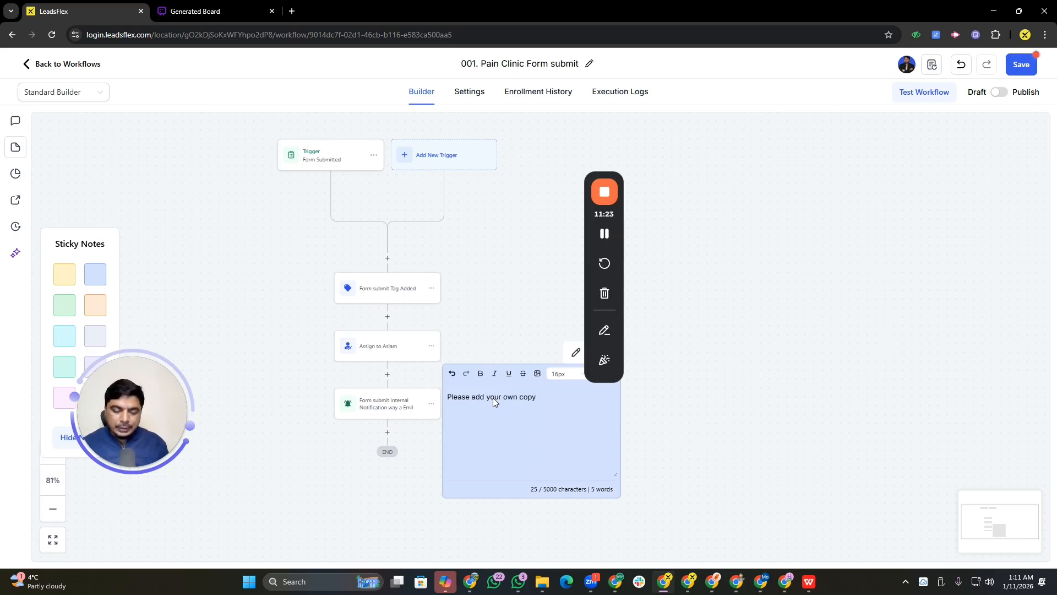
text(in this )
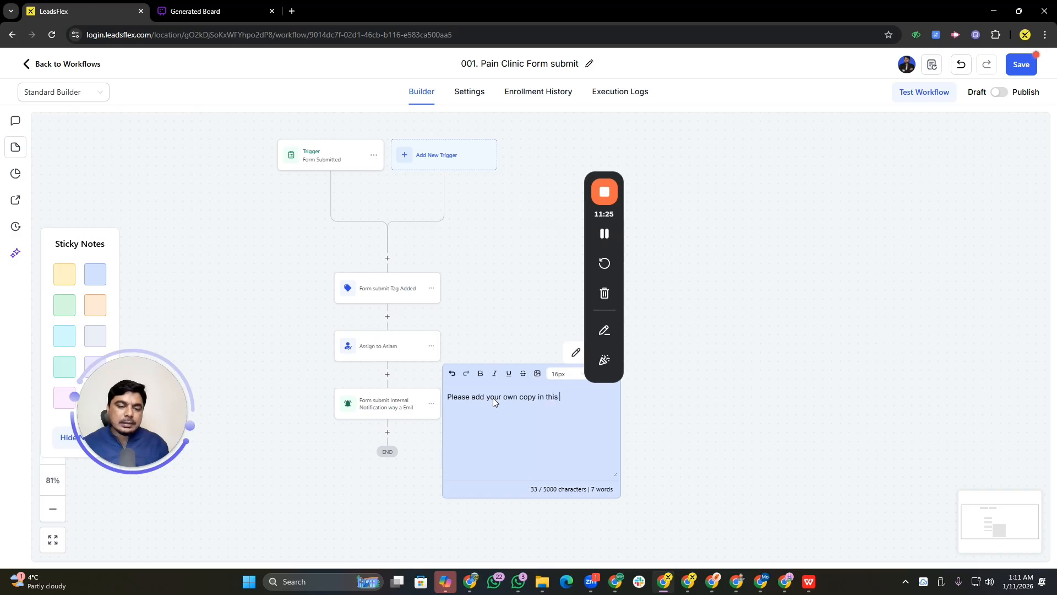
text(emial)
key(BackSpace)
key(BackSpace)
key(BackSpace)
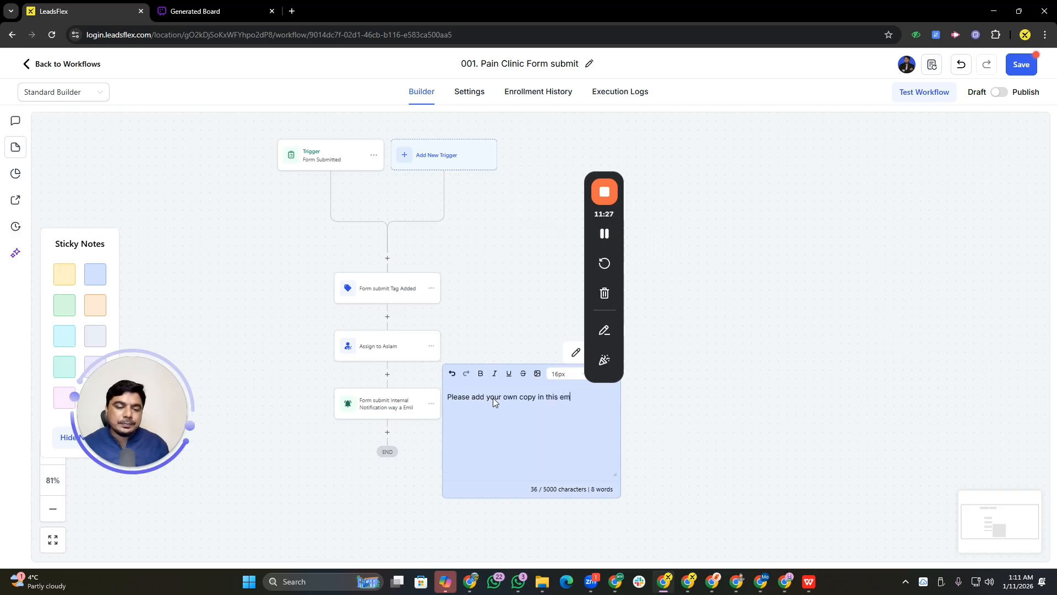
text(mail)
key(BackSpace)
key(BackSpace)
key(BackSpace)
key(BackSpace)
key(BackSpace)
key(BackSpace)
key(BackSpace)
key(BackSpace)
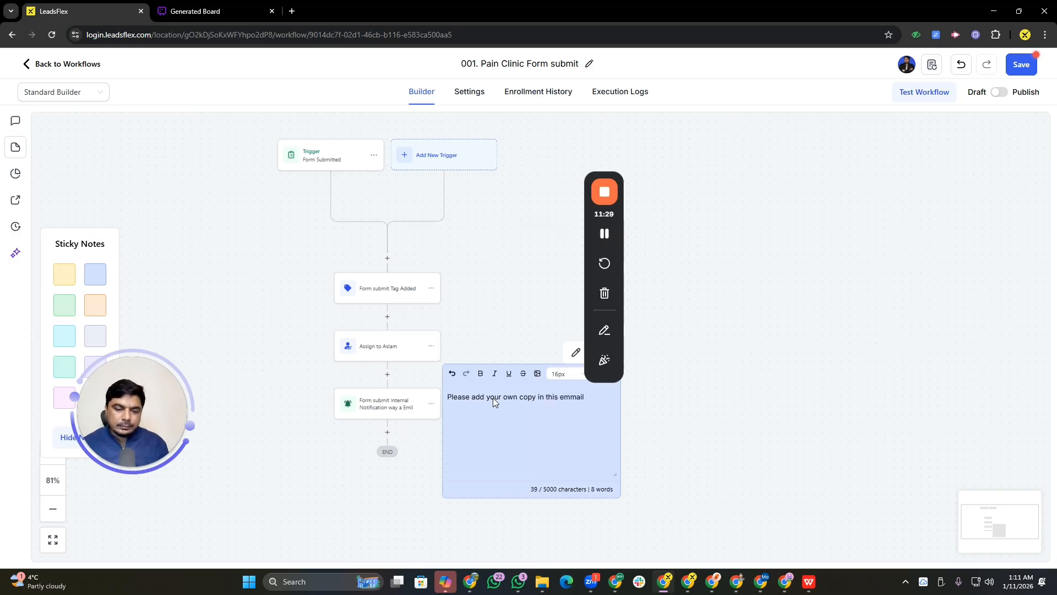
key(BackSpace)
key(BackSpace)
key(BackSpace)
key(BackSpace)
key(BackSpace)
key(BackSpace)
key(BackSpace)
key(BackSpace)
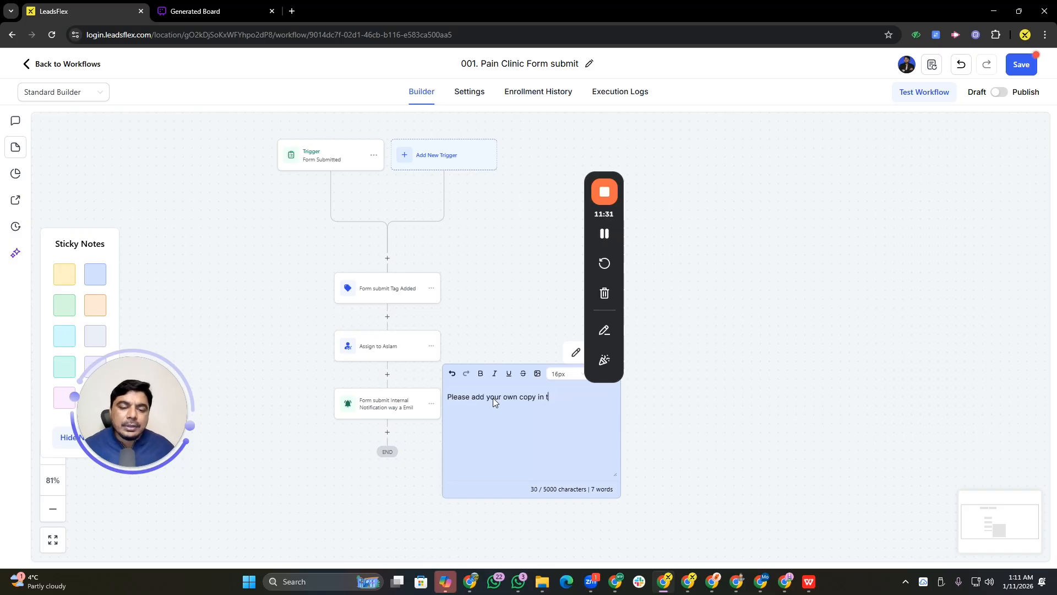
text(ie)
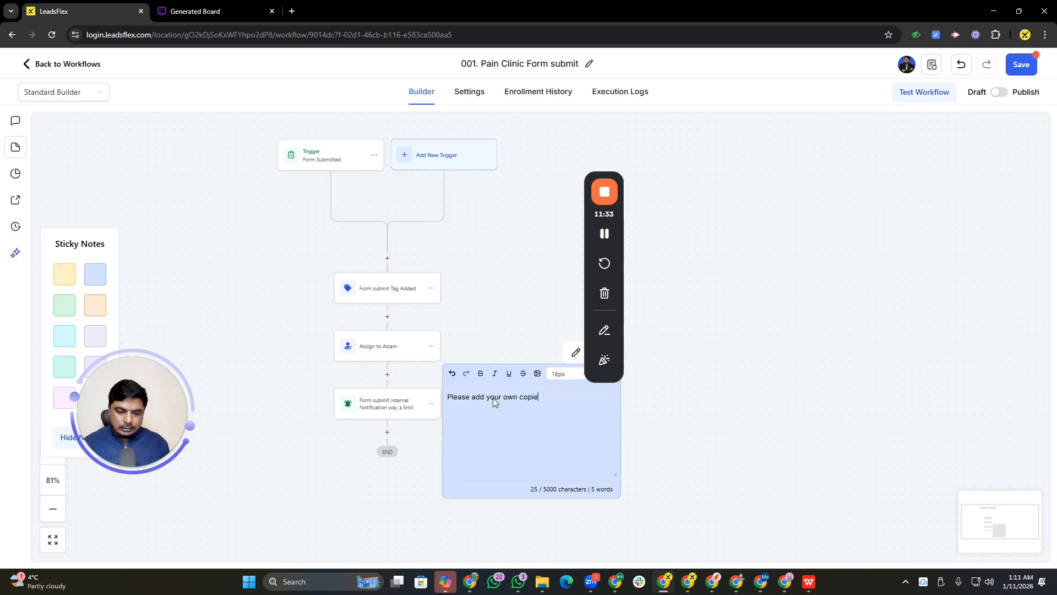
text(s In em)
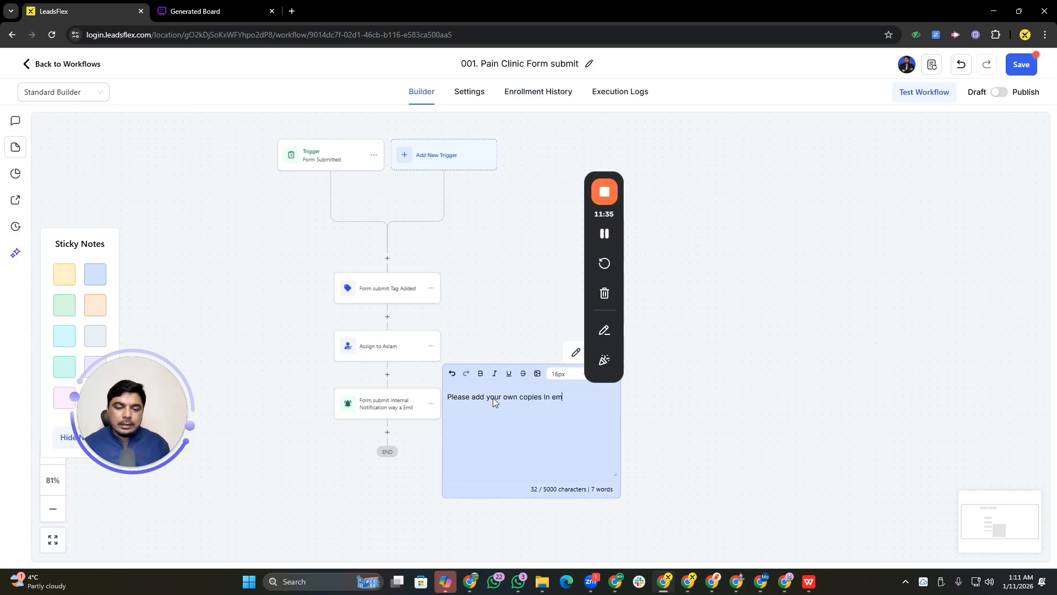
text(ails and sms)
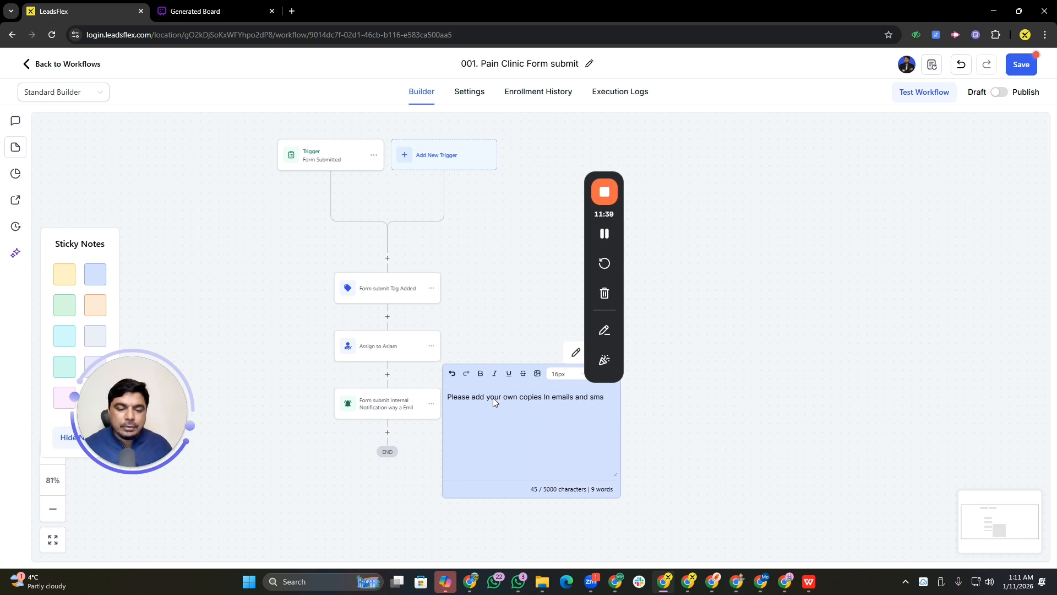
click(660, 379)
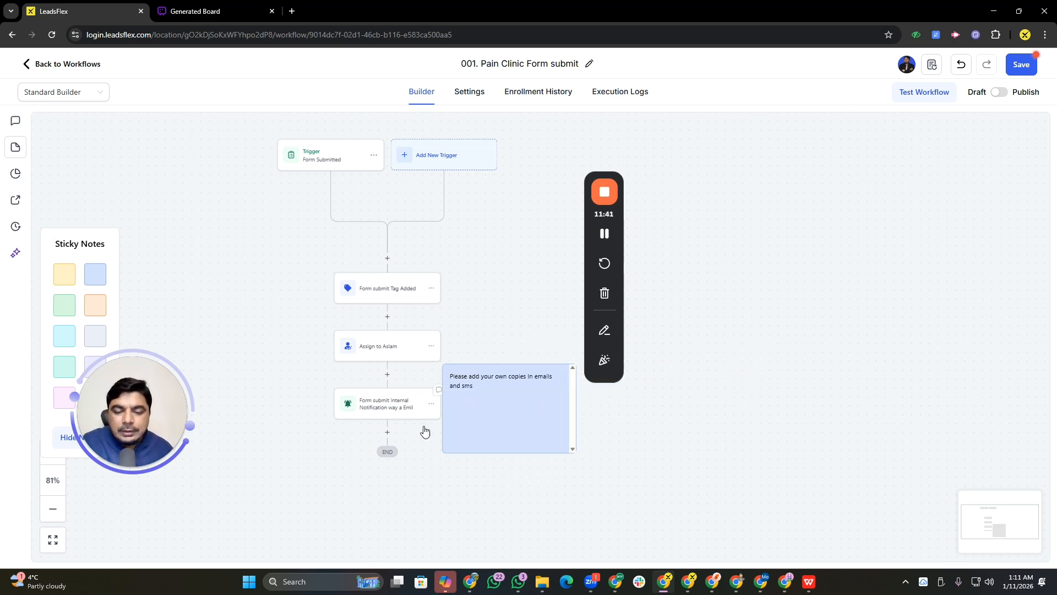
click(744, 403)
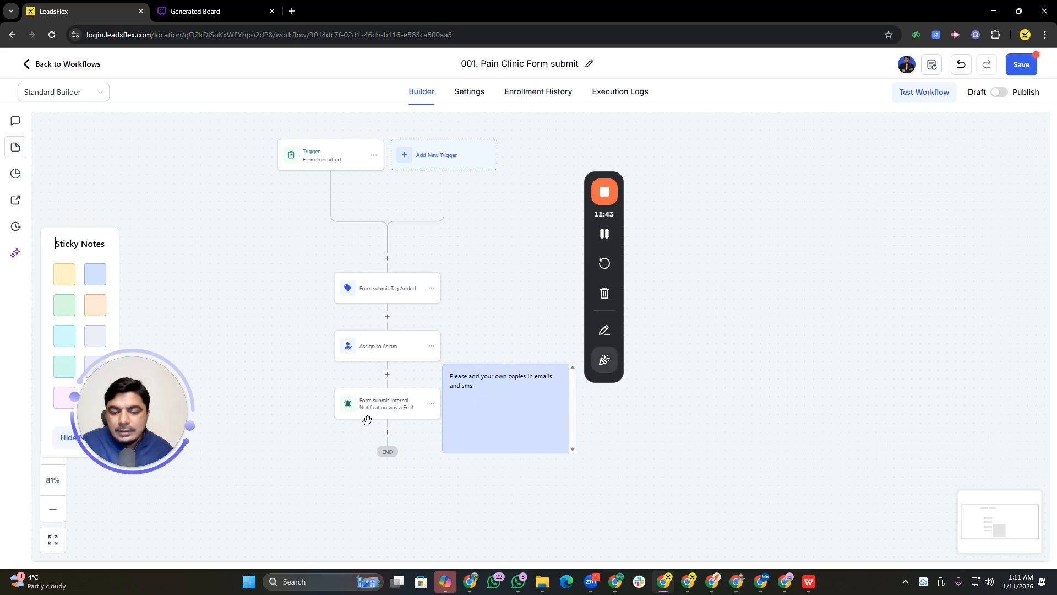
click(184, 192)
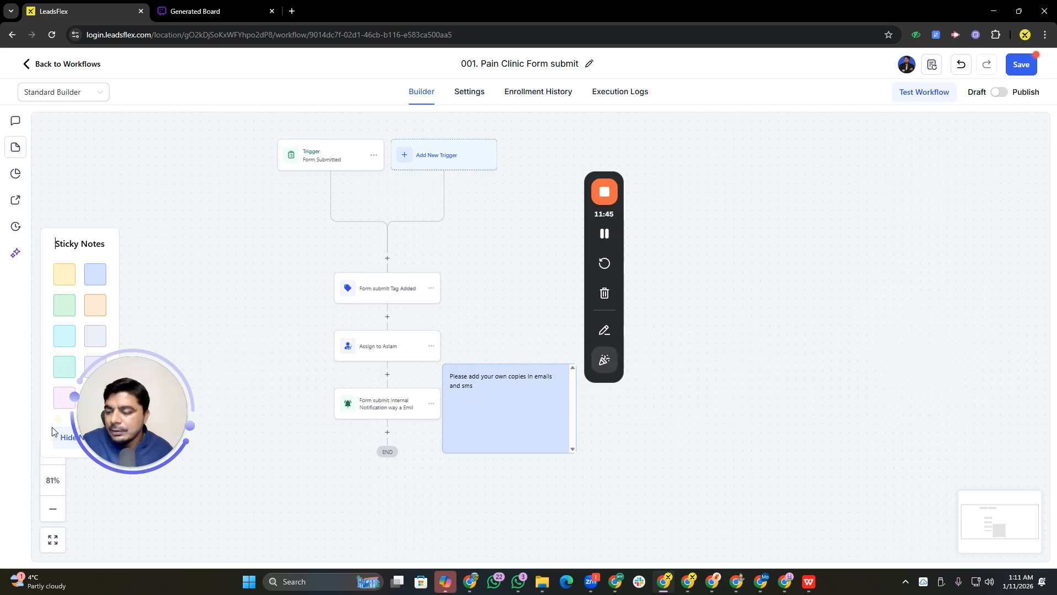
drag(486, 404, 489, 402)
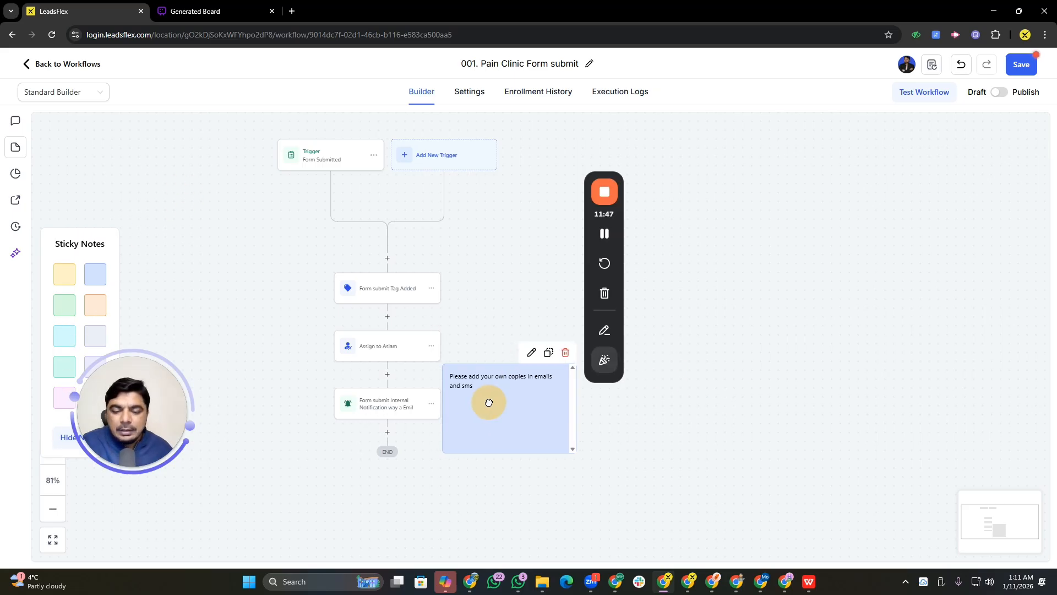
click(415, 428)
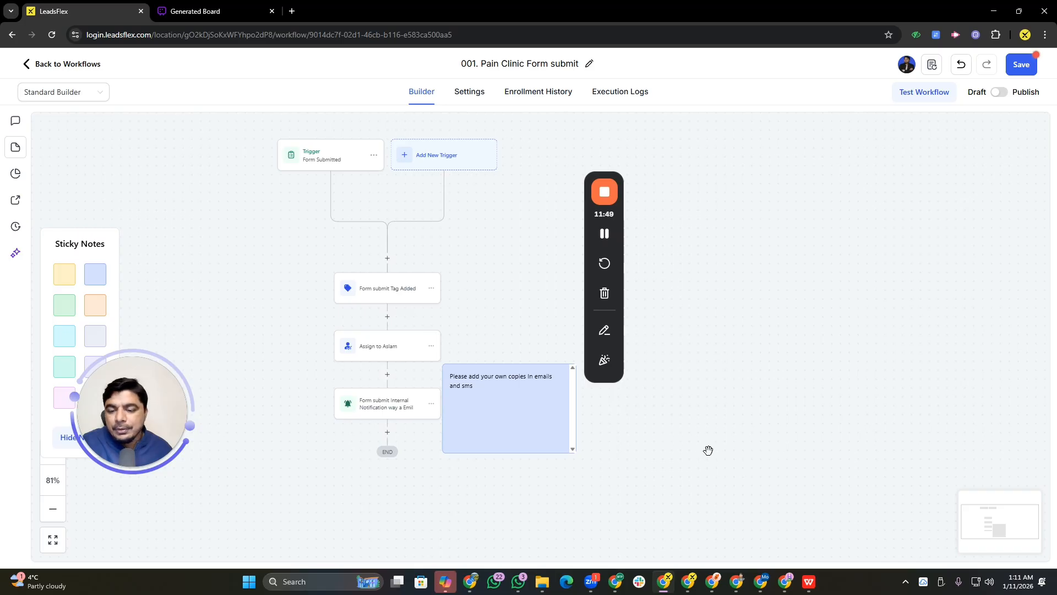
Add a Wait action after the internal notification with a 2 minutes time delay and save it
click(385, 434)
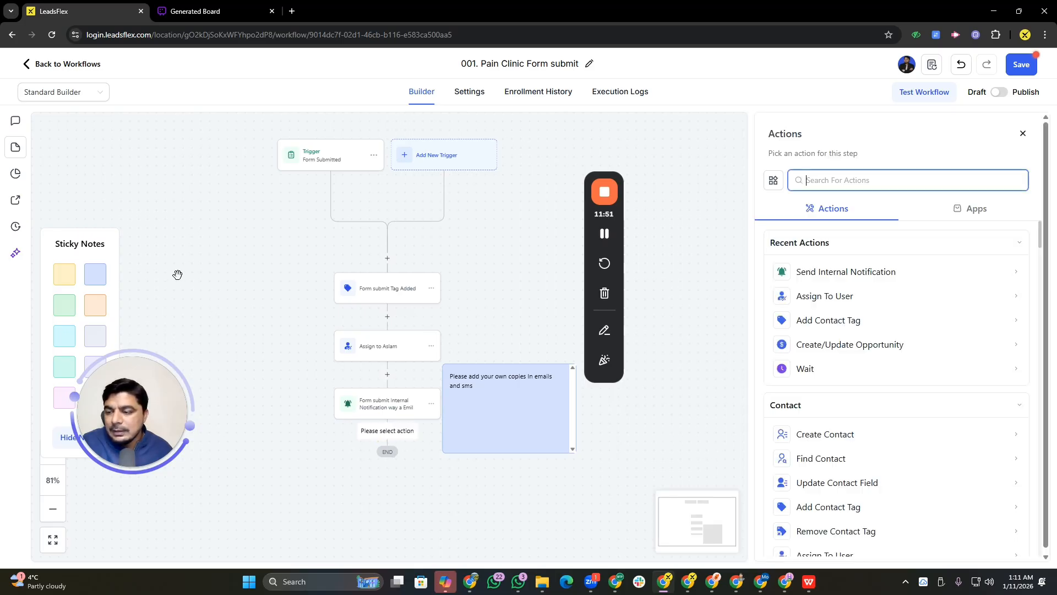
click(15, 147)
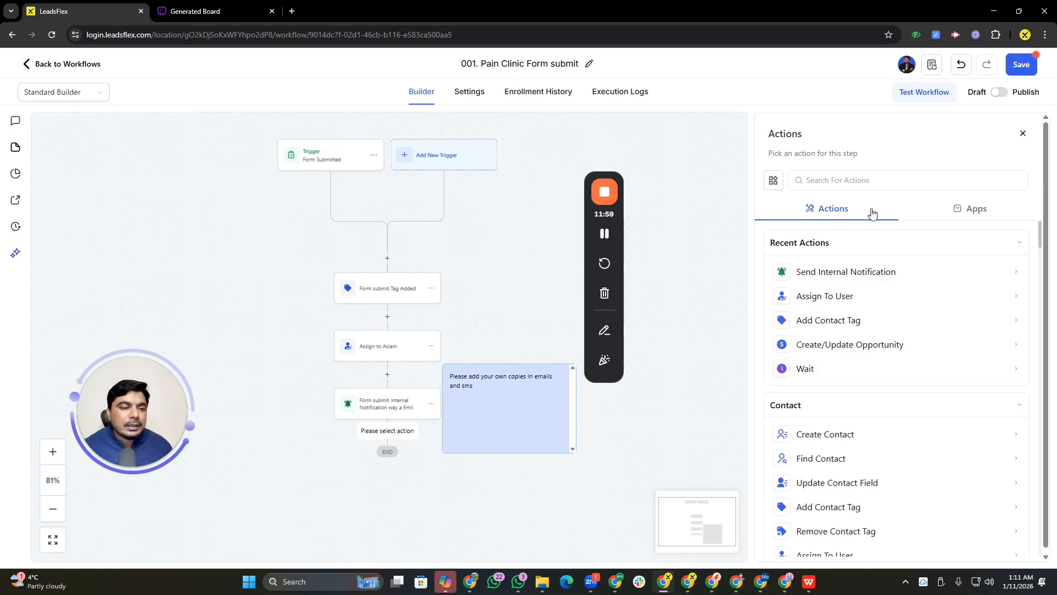
click(843, 185)
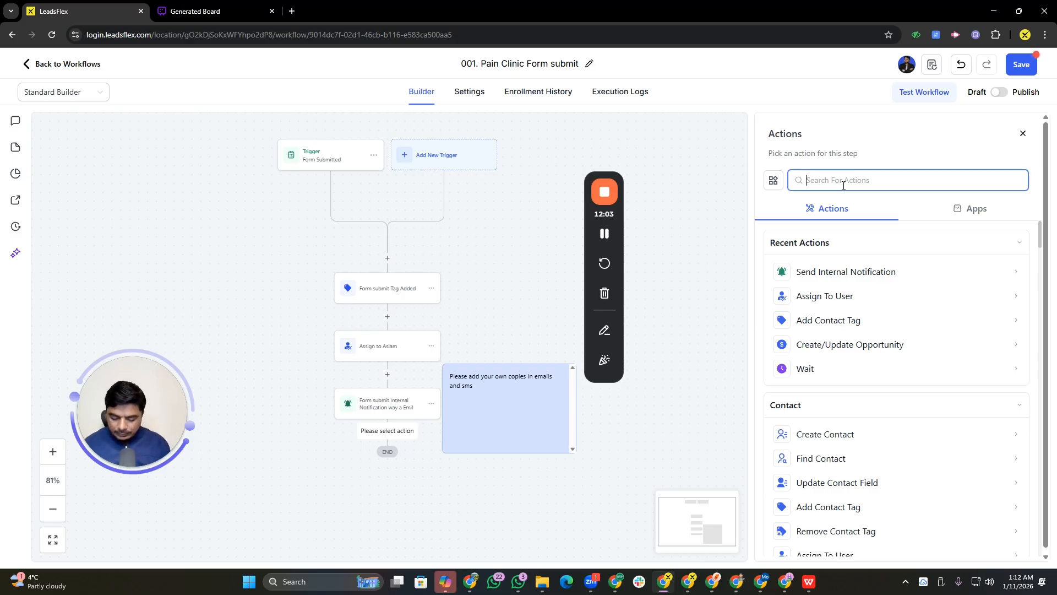
text(wait)
click(844, 269)
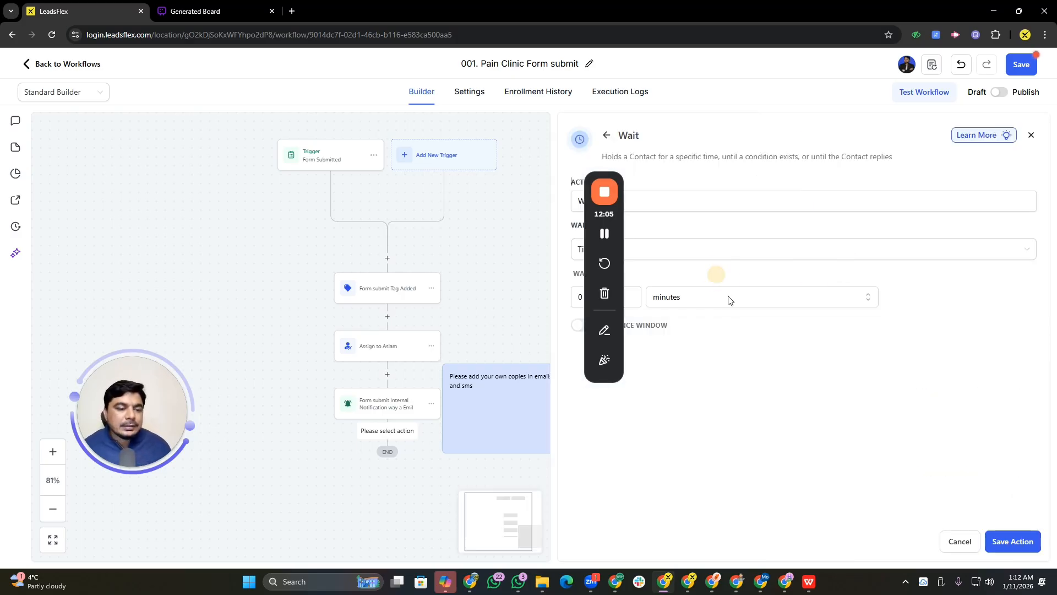
drag(617, 180, 60, 150)
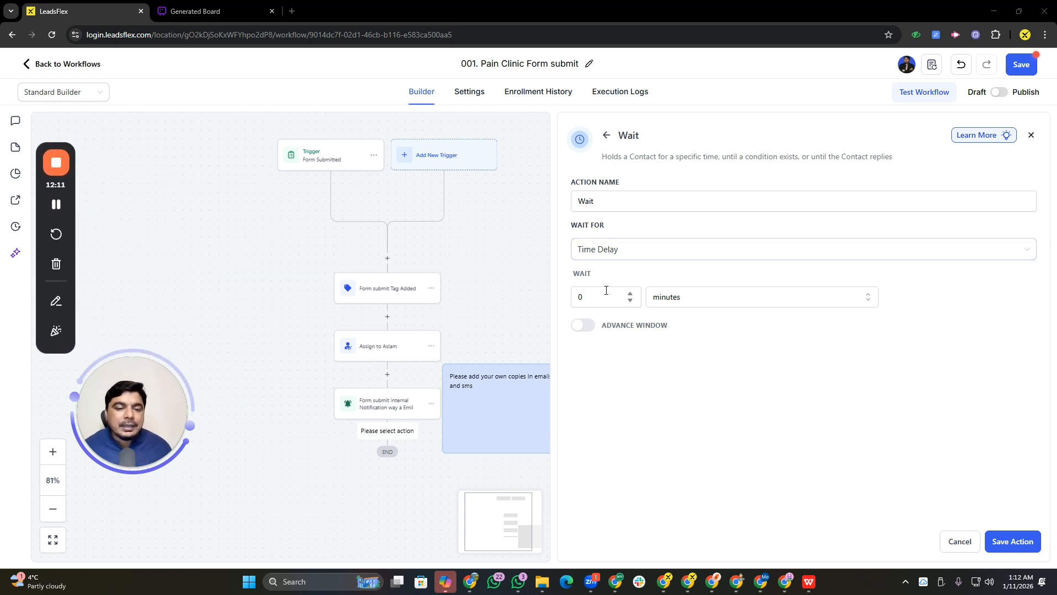
click(601, 305)
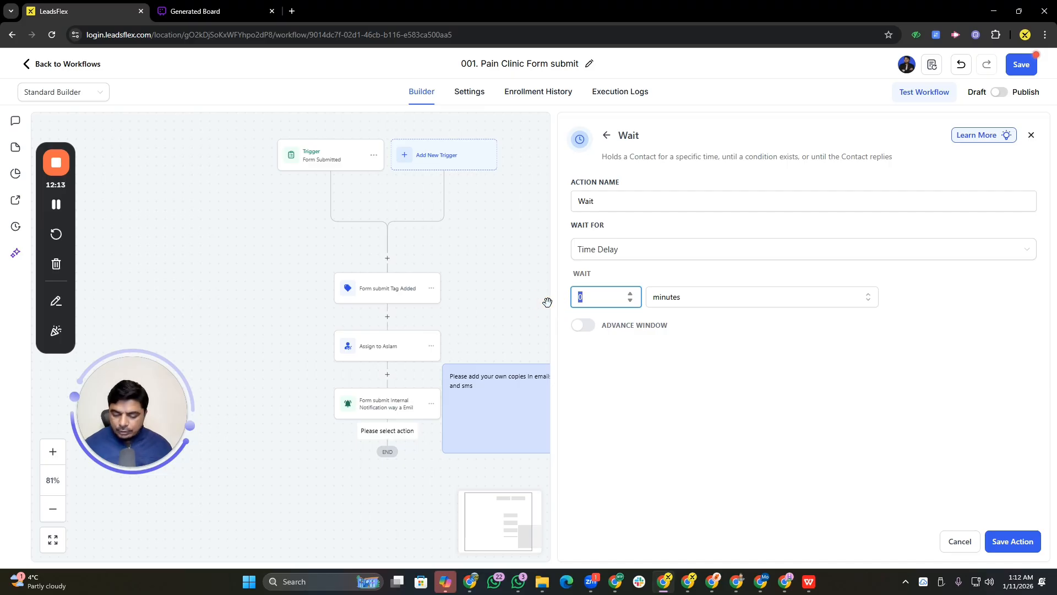
text(2)
click(709, 301)
click(661, 403)
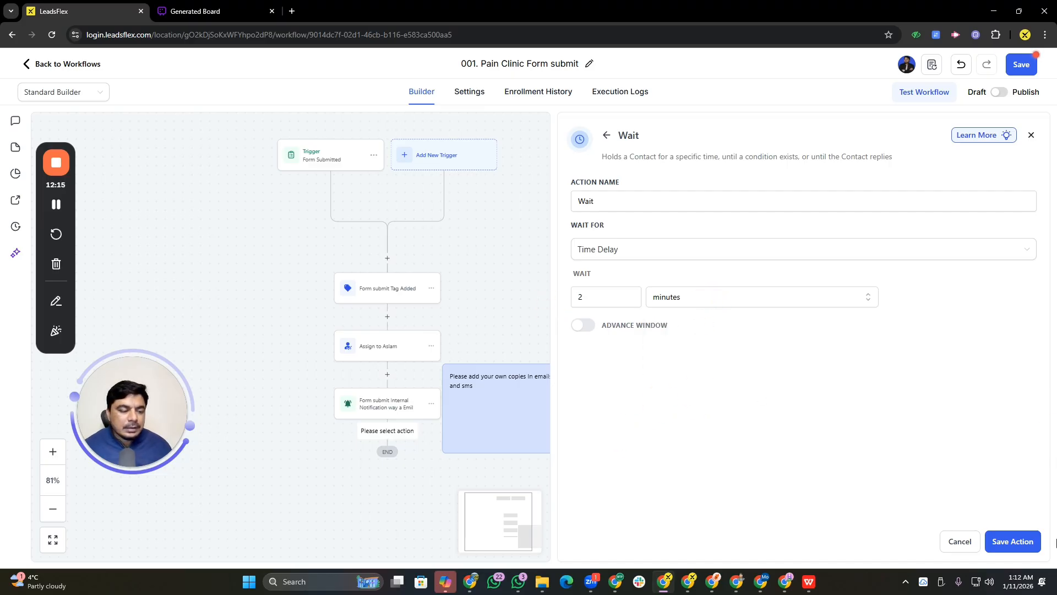
click(1022, 542)
Rename the Wait action to "2 Mintus Wait" and save it
click(384, 467)
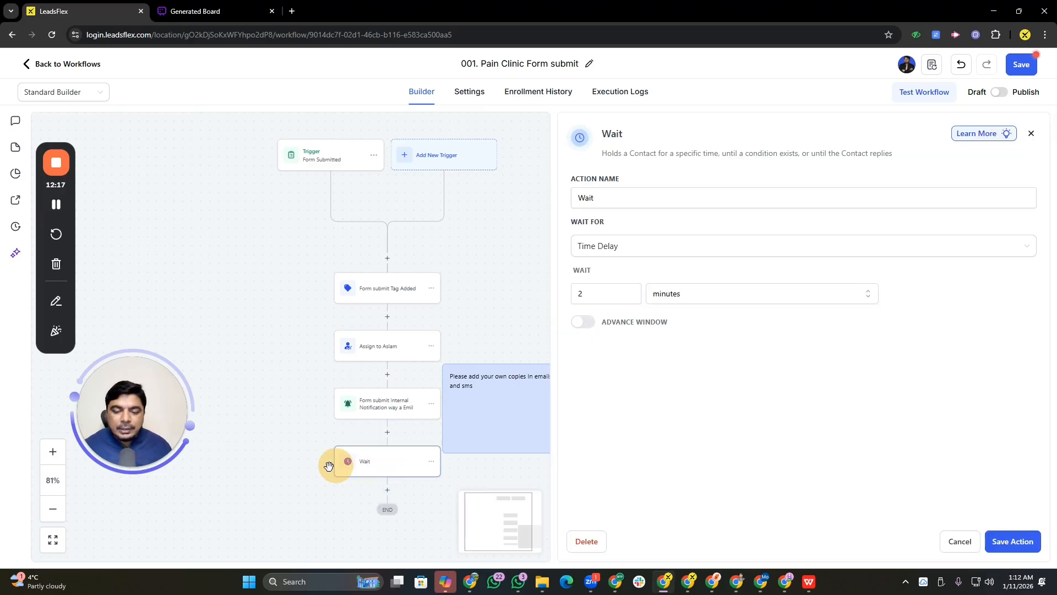
click(52, 451)
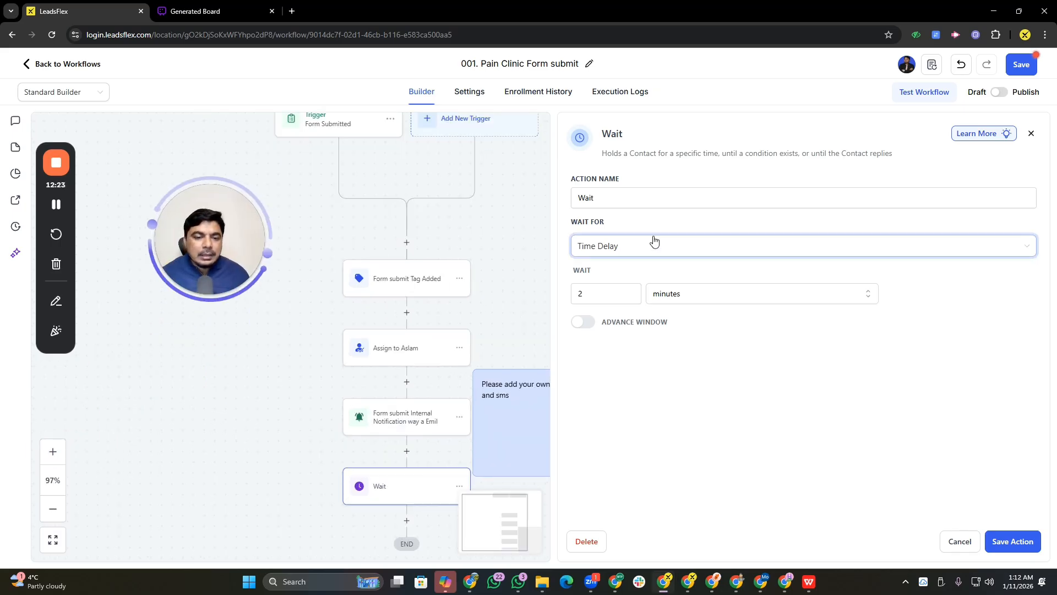
click(632, 198)
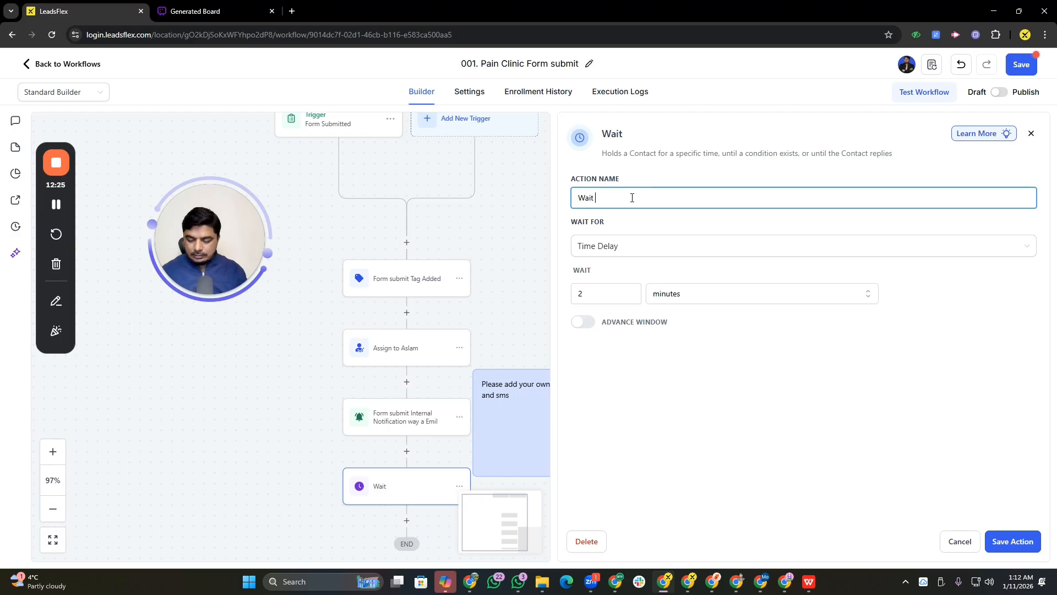
text(2 Mintus)
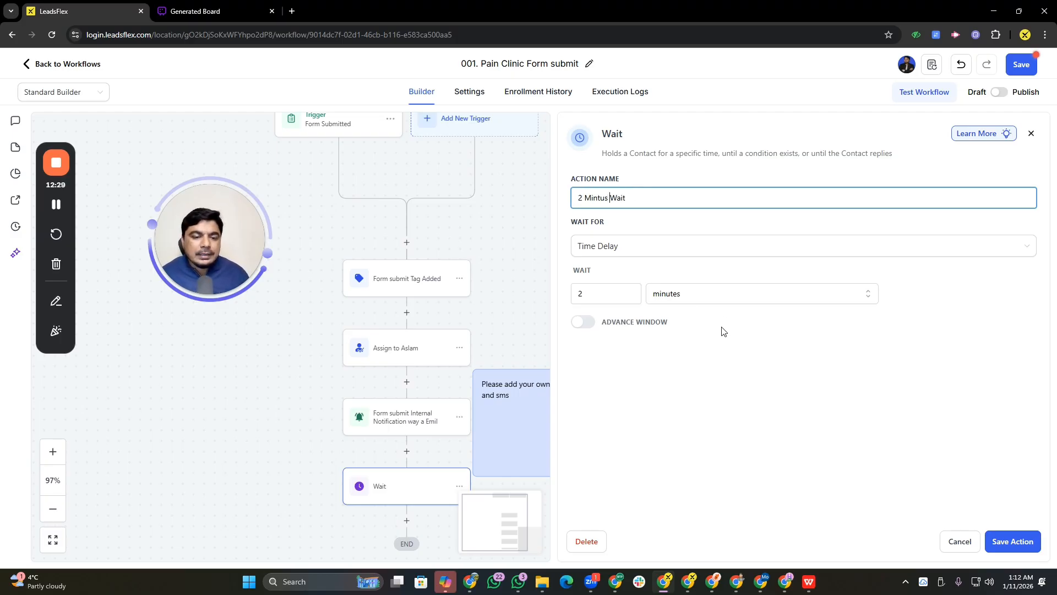
click(1015, 541)
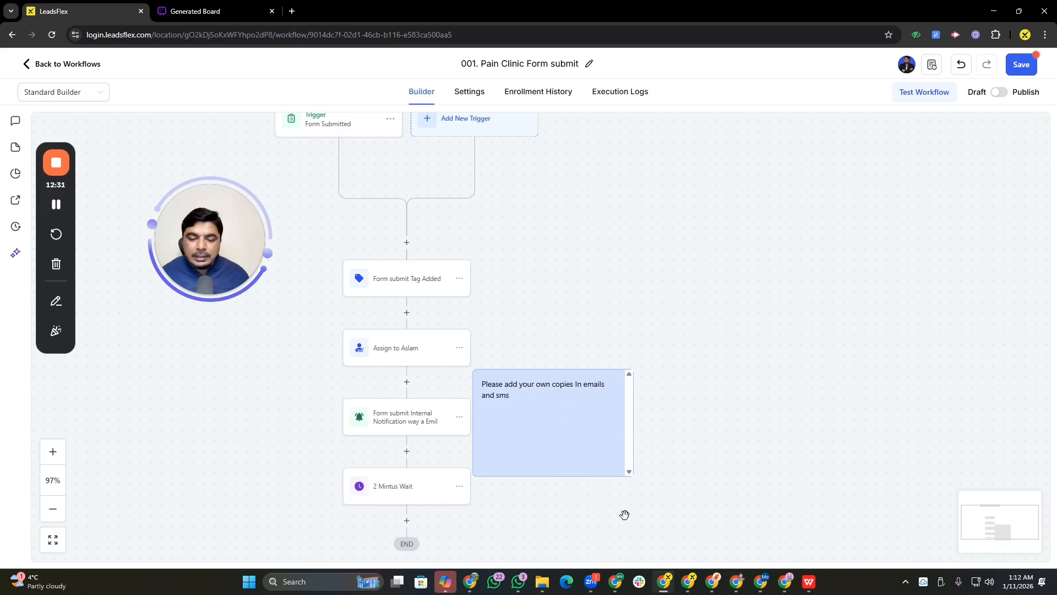
Add a Send Internal Notification action after the 2 Mintus Wait action
drag(523, 533, 468, 397)
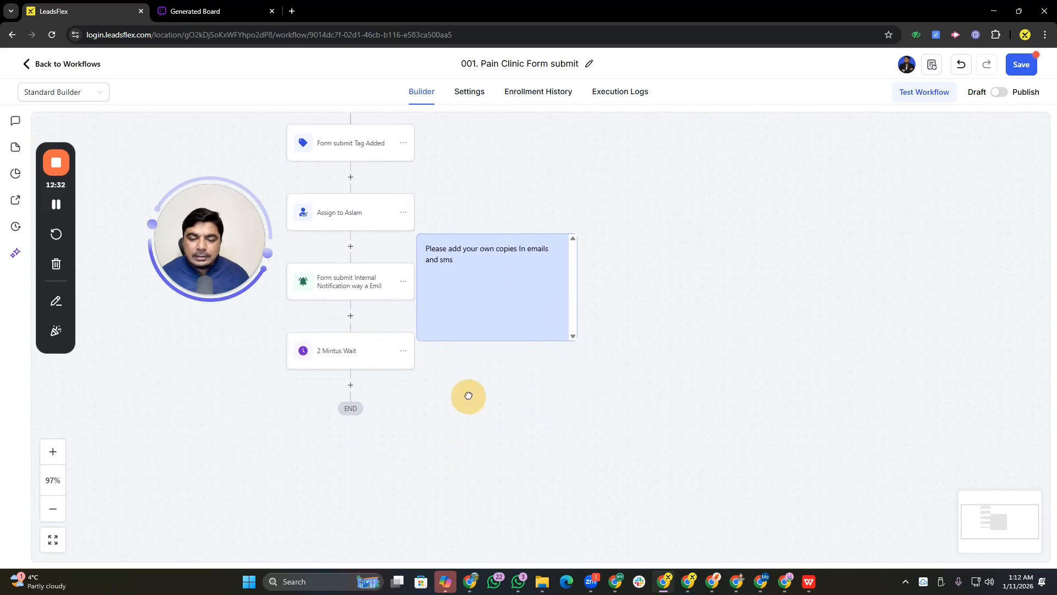
click(355, 380)
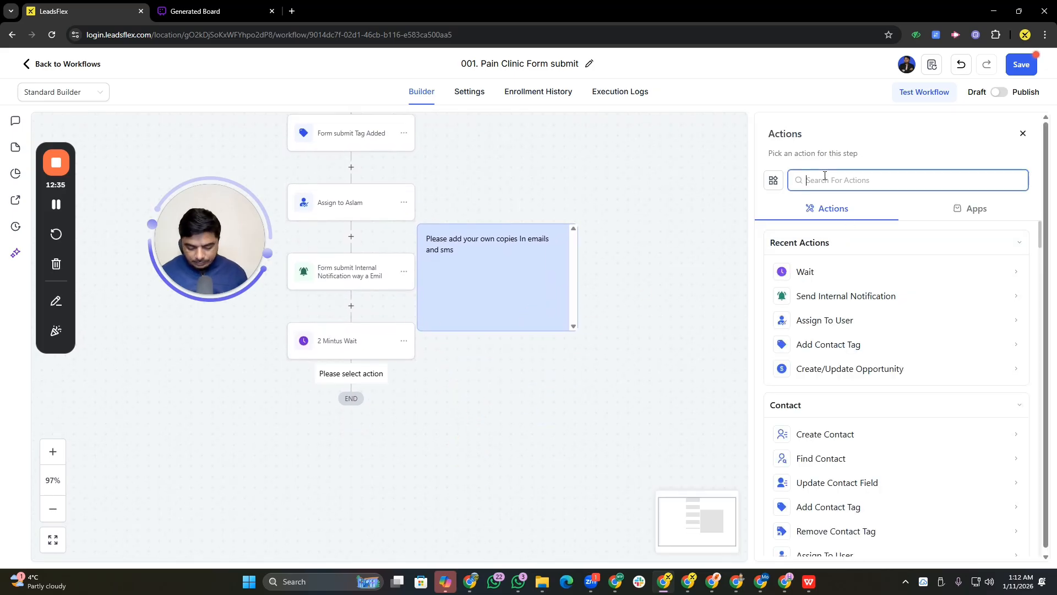
text(inst)
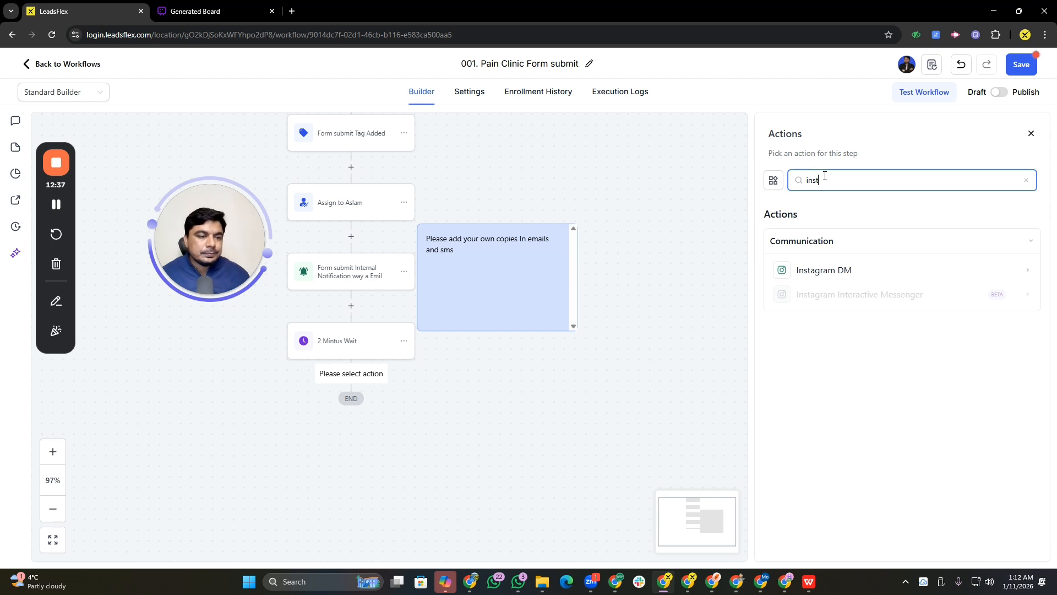
key(BackSpace)
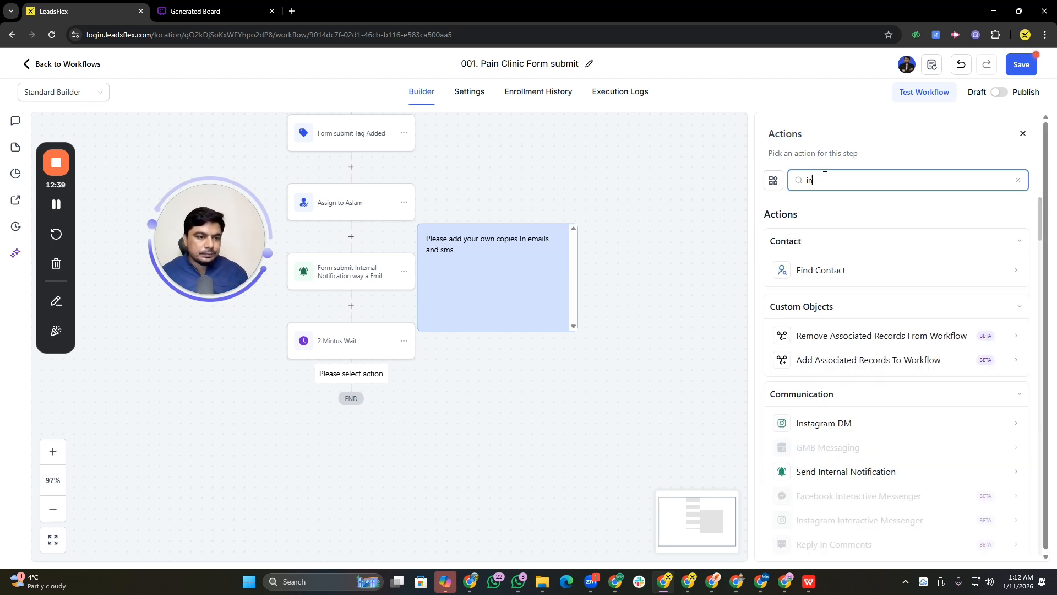
text(ter)
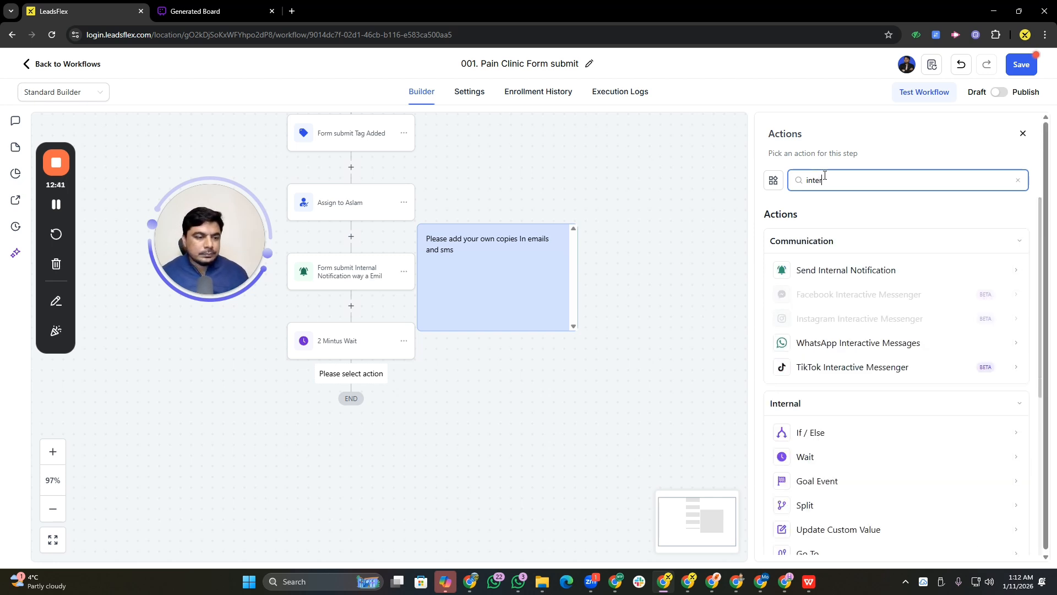
click(869, 269)
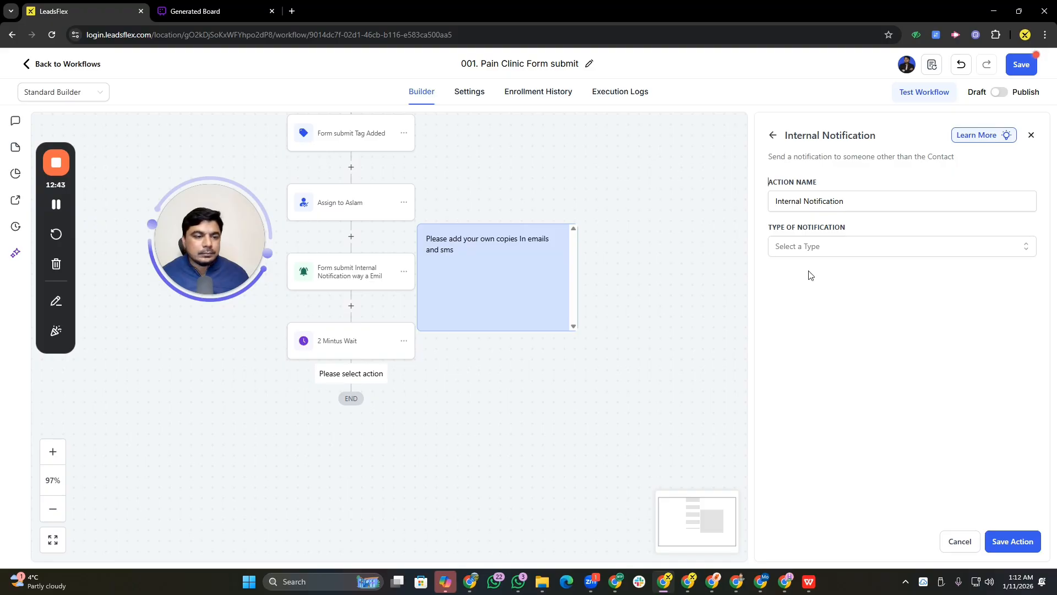
Set the notification type to Email with From Name {{user.name}} and From Email {{user.email}}
click(809, 246)
click(800, 273)
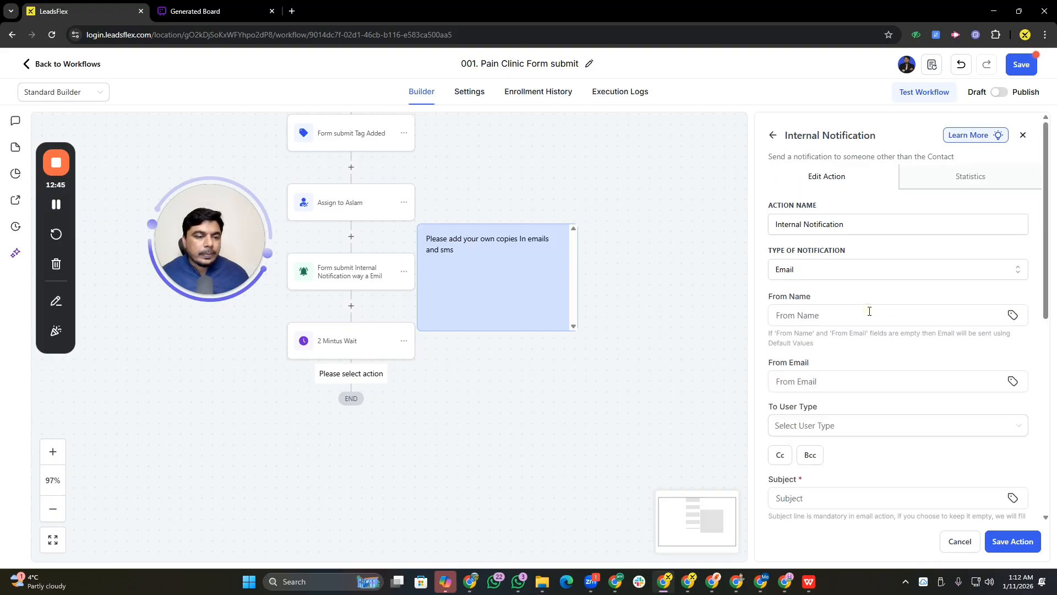
click(830, 315)
click(848, 344)
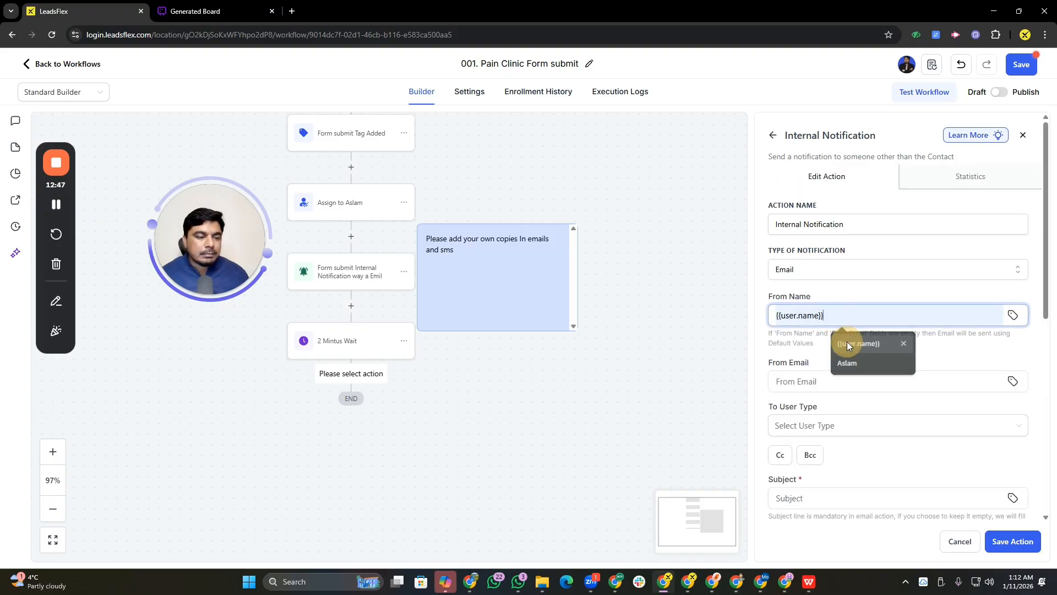
click(801, 379)
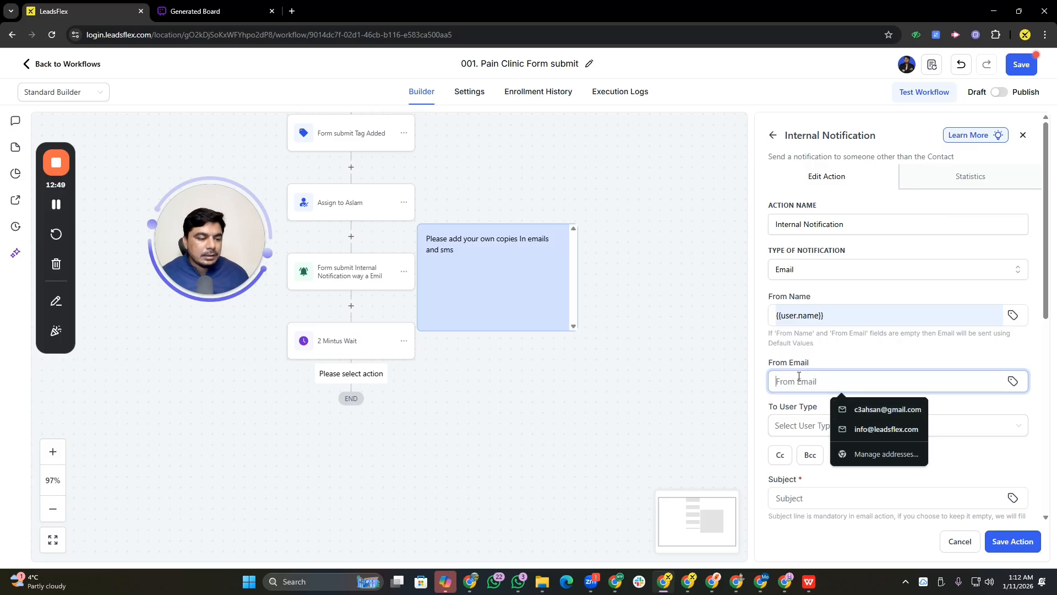
click(1013, 381)
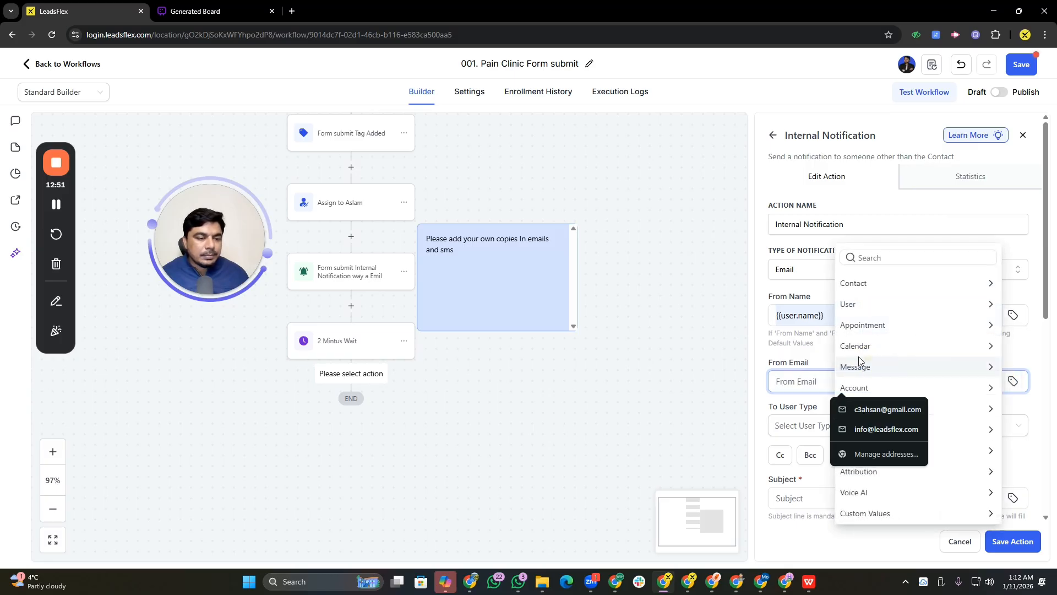
click(862, 307)
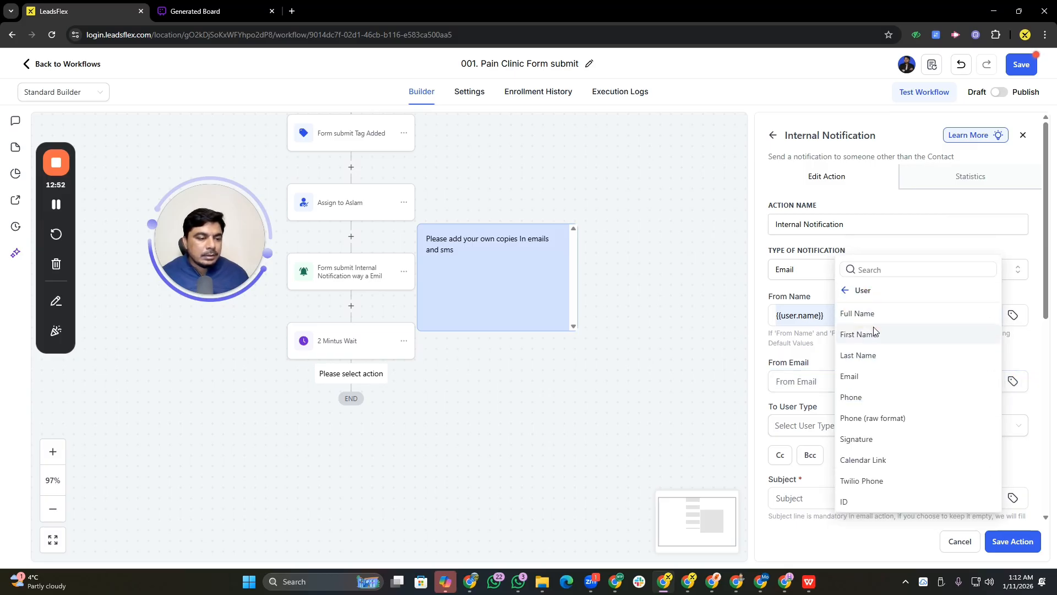
click(853, 376)
Address the email notification to All Users and paste the notification message into its body
click(818, 427)
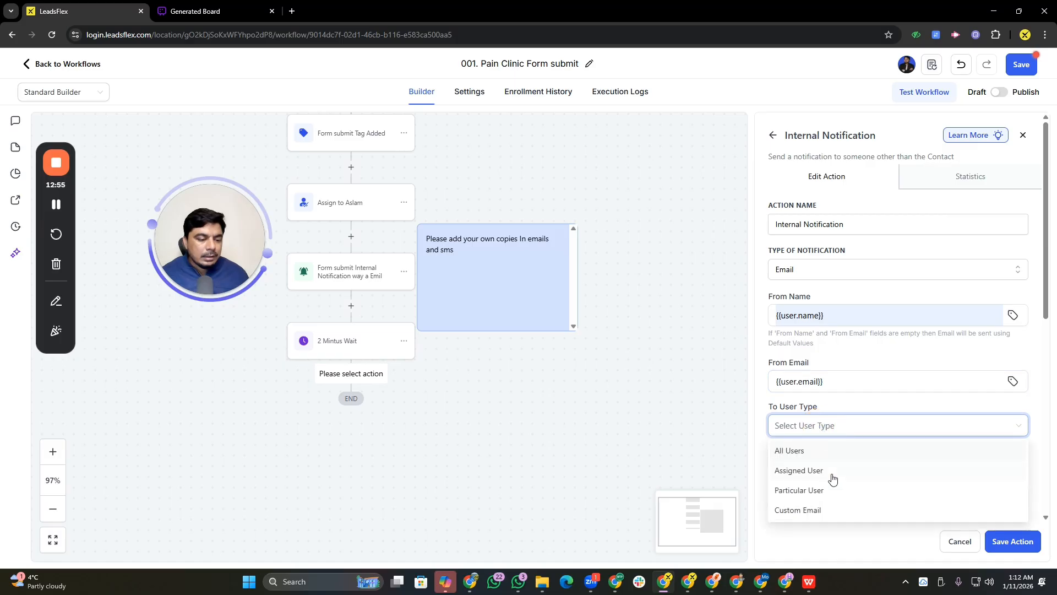
click(815, 450)
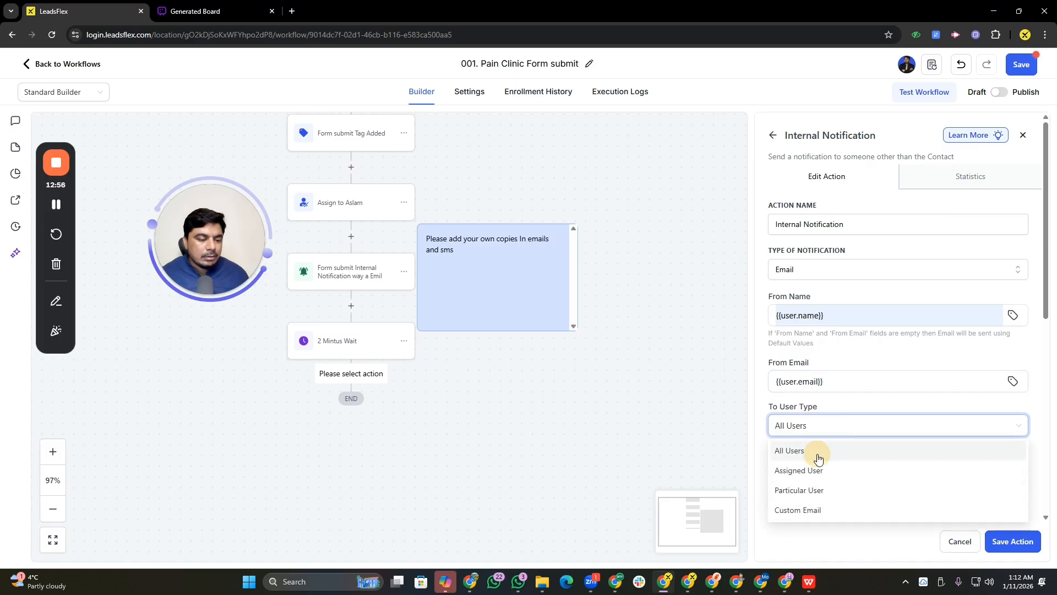
click(800, 425)
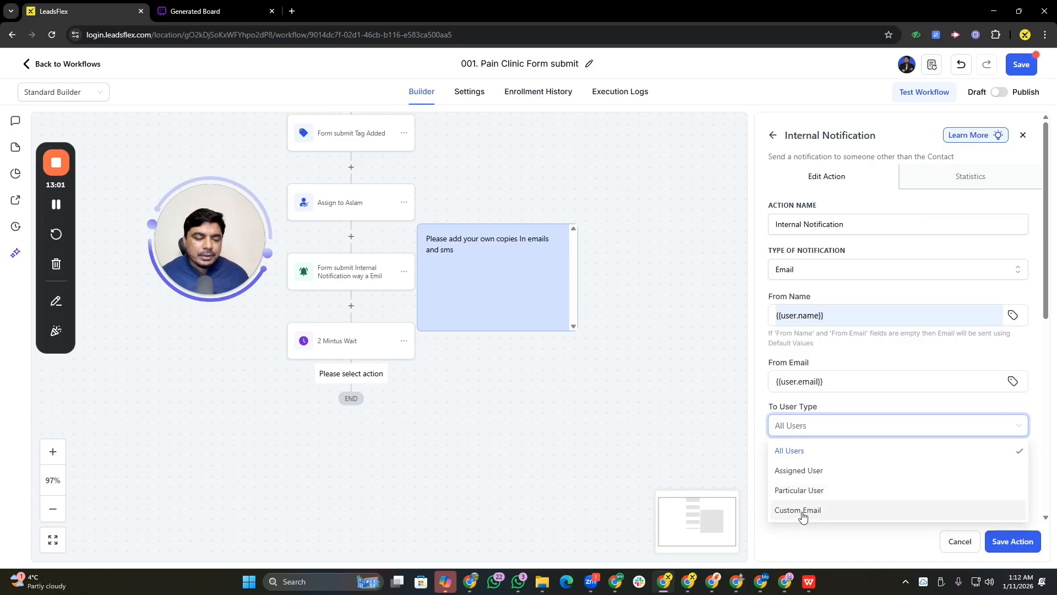
click(798, 453)
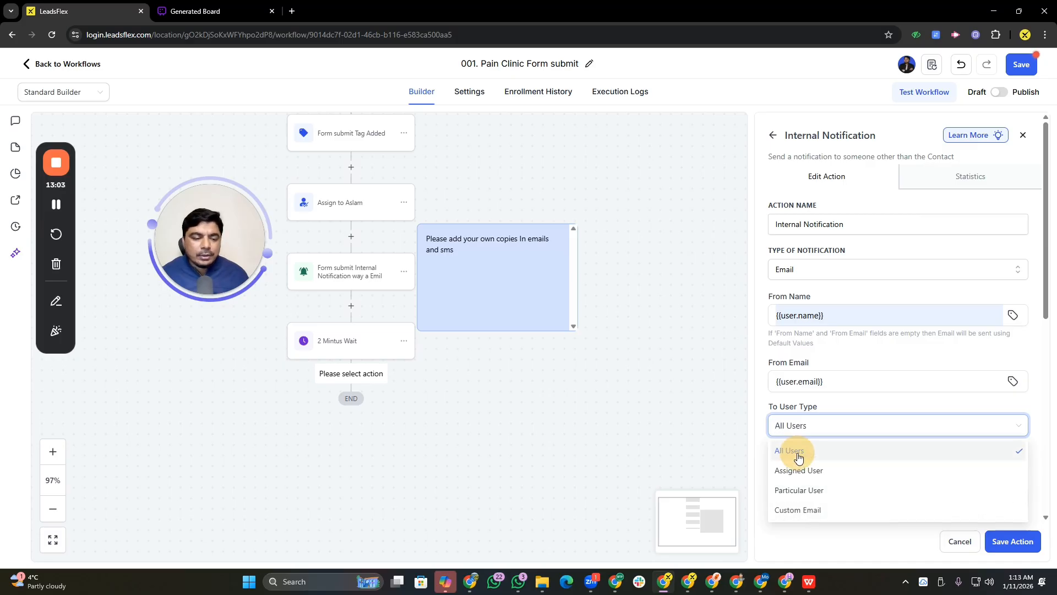
drag(1045, 304, 1035, 457)
click(872, 427)
key(ctrl+v)
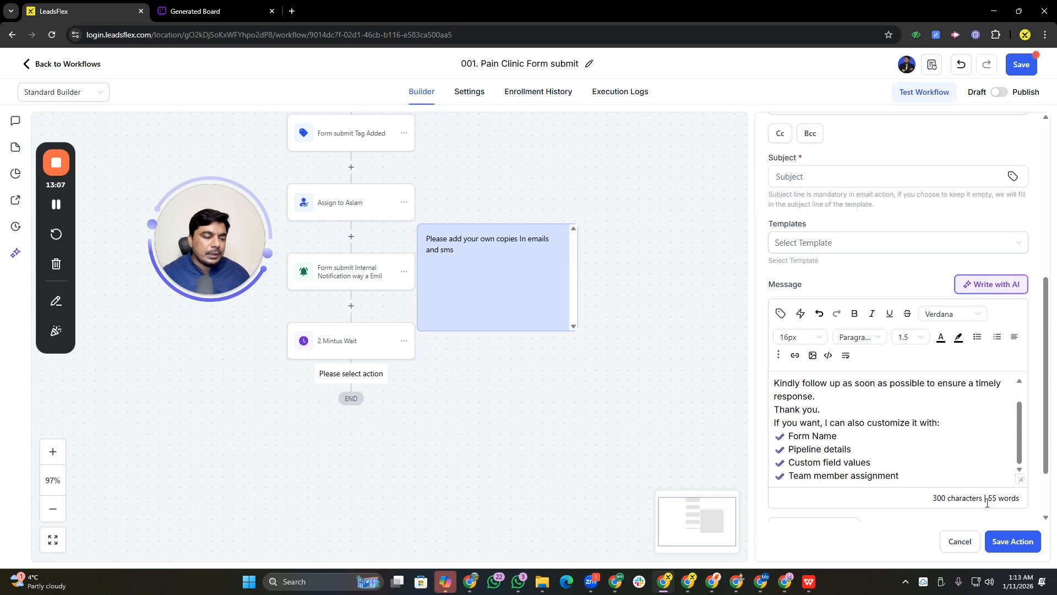
Attempt to save the email notification and fill its subject with Test for now
click(1006, 542)
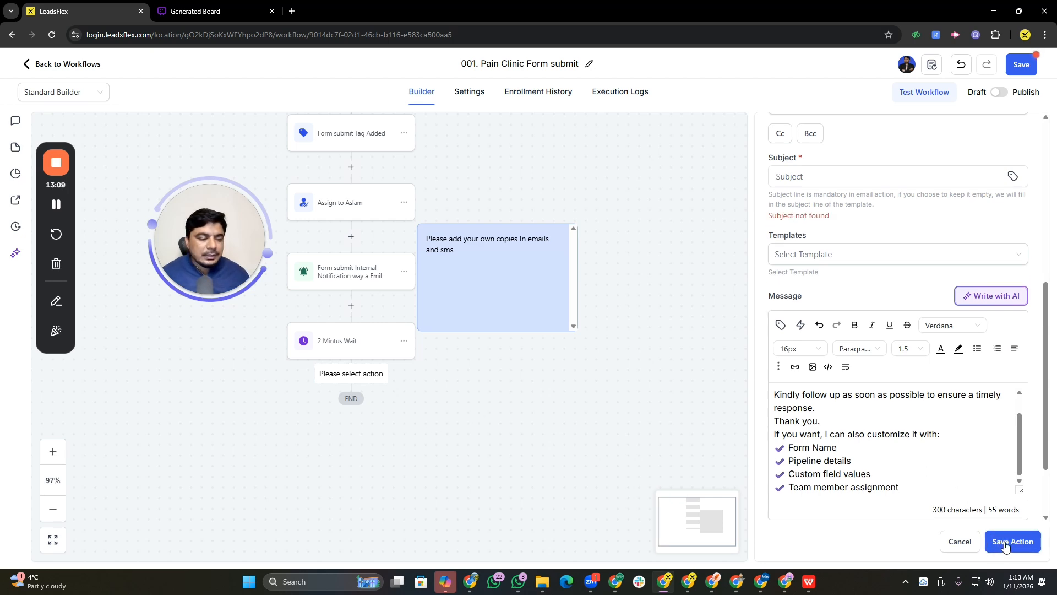
scroll(945, 403, down, 2)
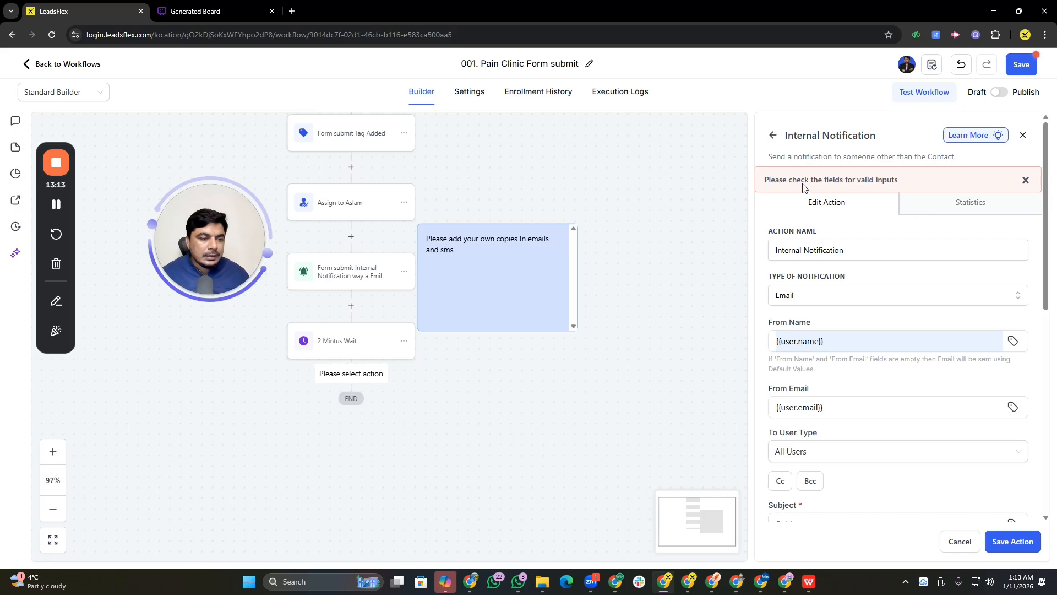
drag(1047, 246, 1046, 342)
click(778, 296)
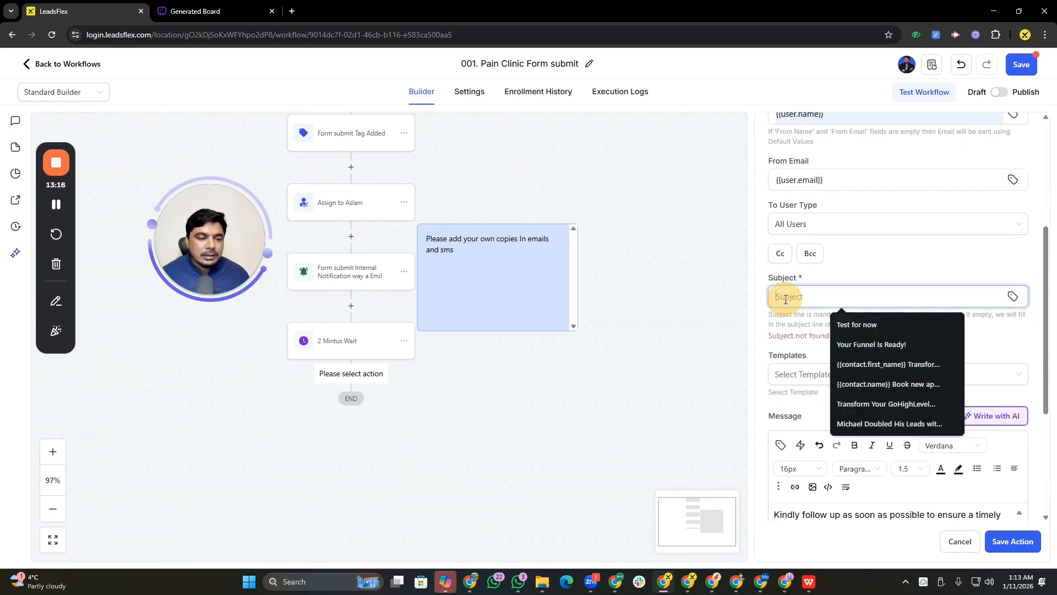
click(844, 330)
Change the internal notification type to SMS
scroll(802, 238, up, 2)
scroll(802, 239, up, 3)
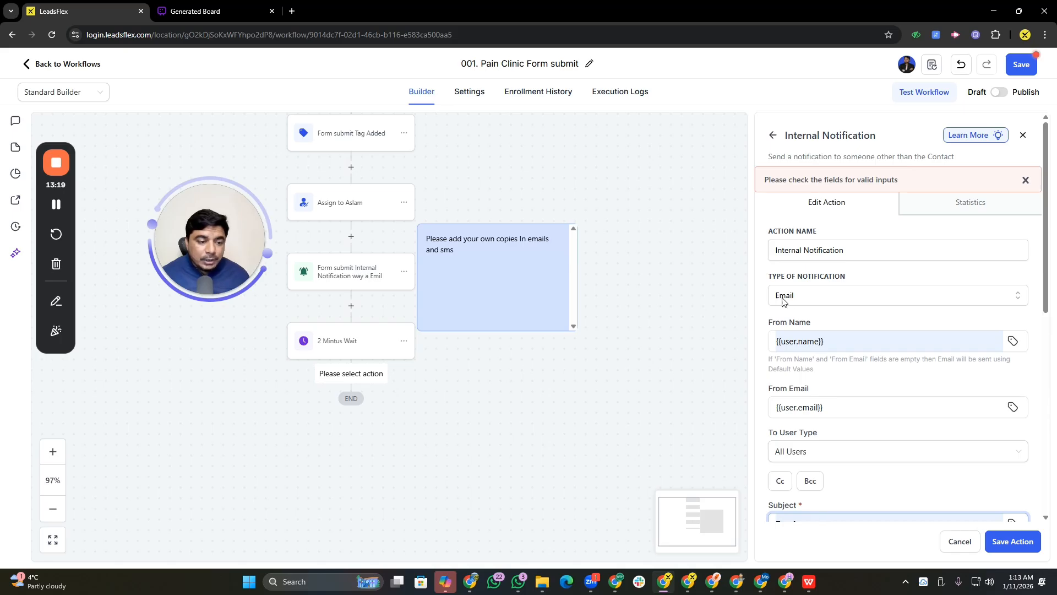
click(813, 295)
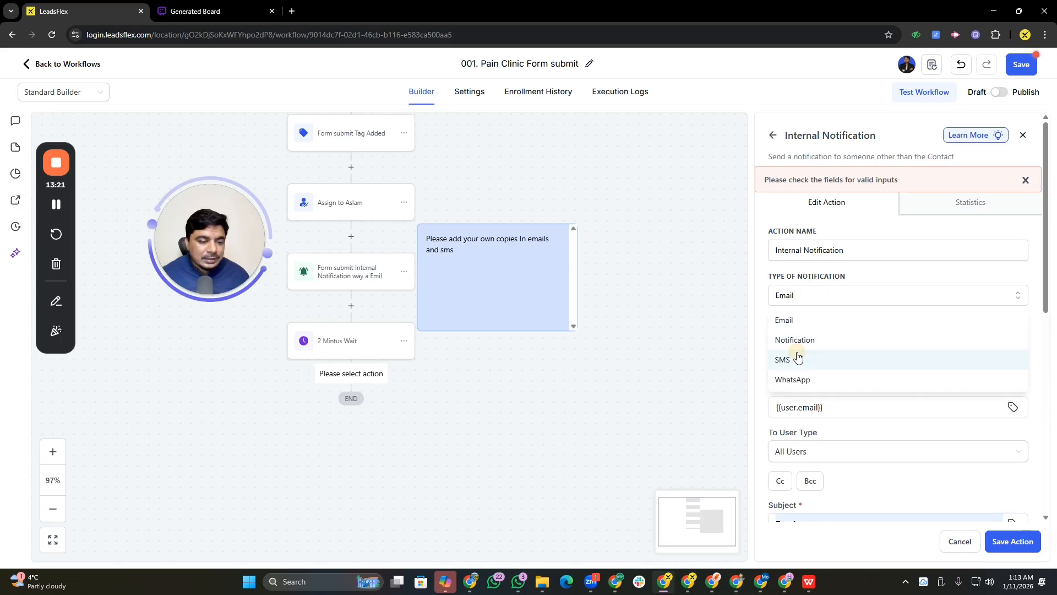
click(866, 359)
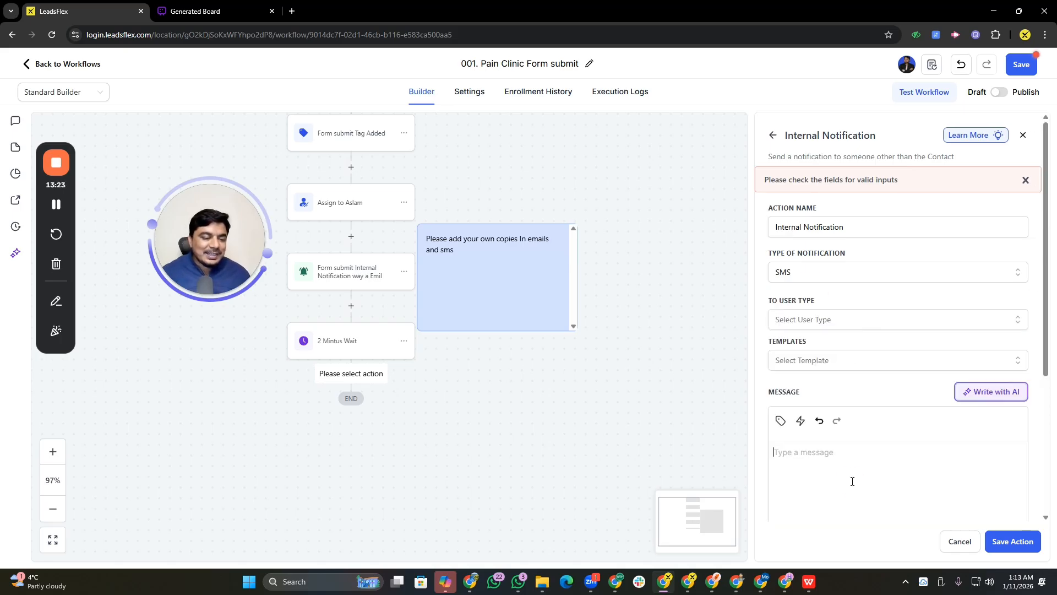
Paste the notification message into the SMS body and set the recipients to All Users
click(852, 481)
text(A new form submission has been received. Please log in to the dashboard to review the lead details. Kindly follow up as soon as possible to ensure a timely response. Thank you. If you want, I can also customize it with: ✔ Form Name ✔ Pipeline details ✔ Custom field values ✔ Team member assignment)
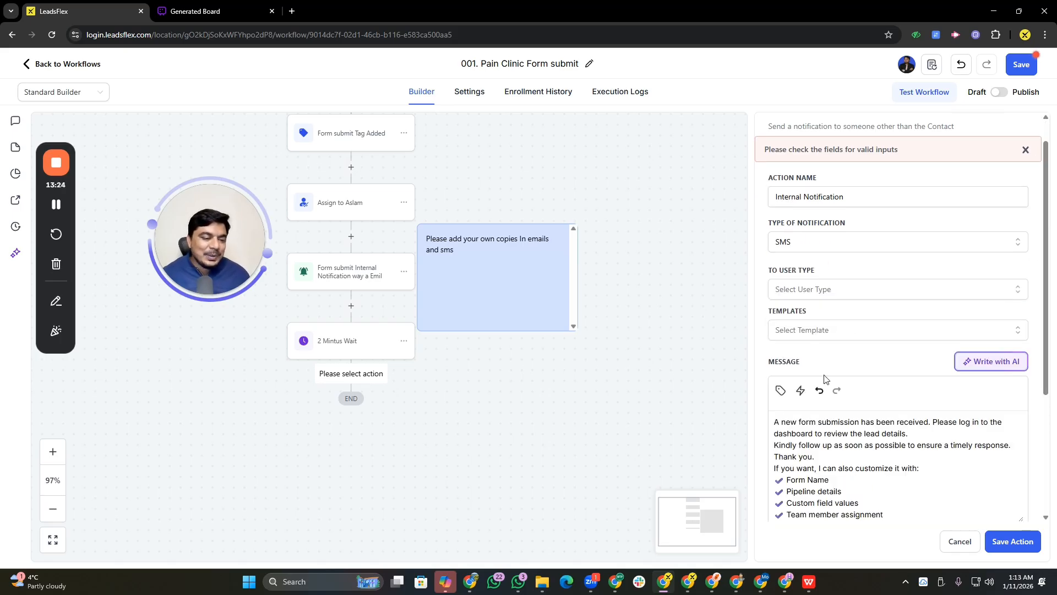
click(812, 296)
click(793, 319)
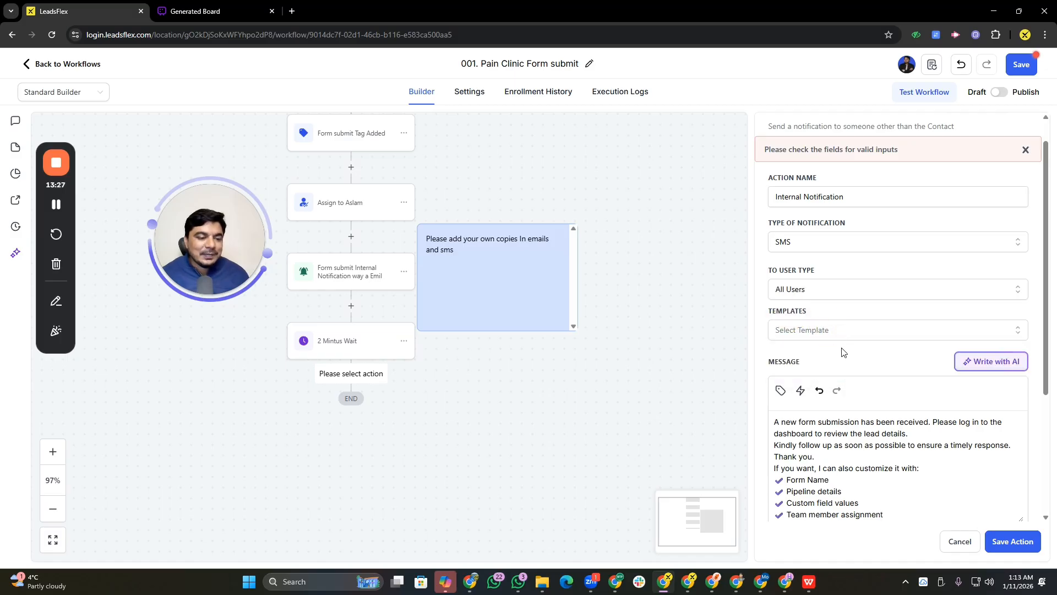
Rename the action to Internal Notification For SMS and save it
click(848, 202)
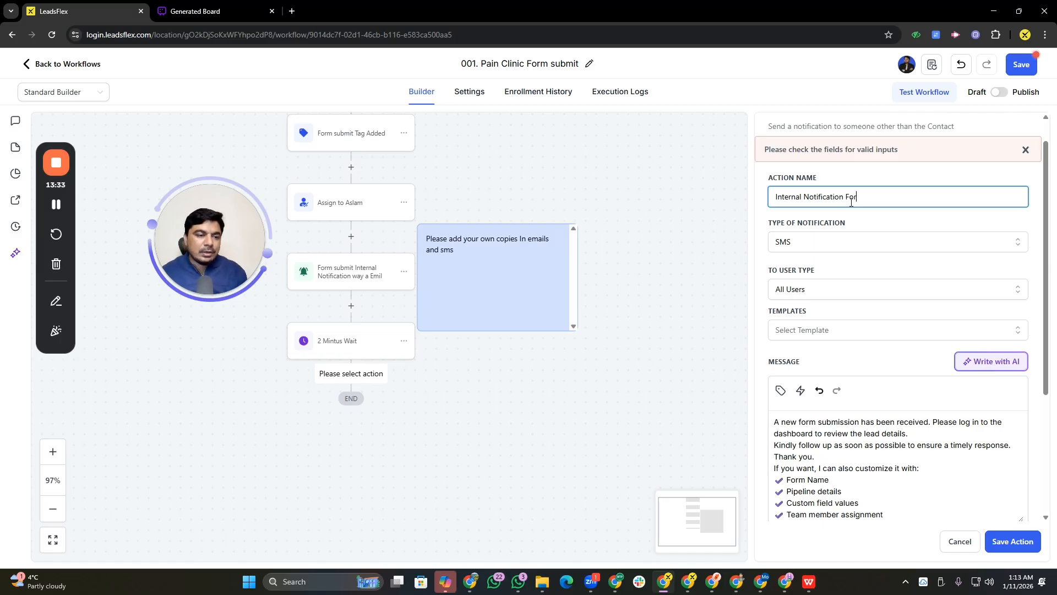
click(1013, 541)
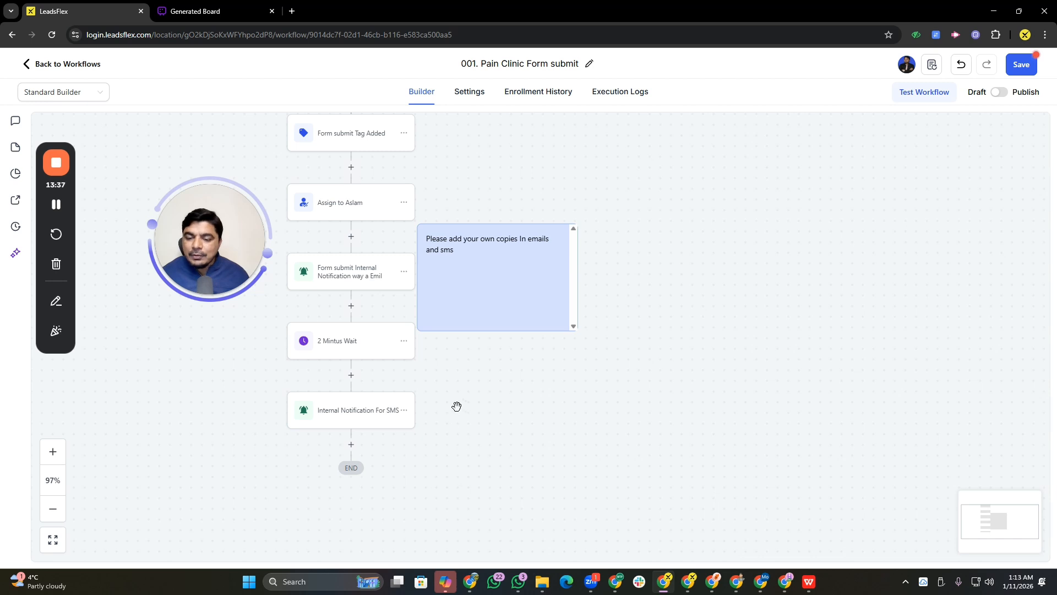
Add a Create/Update Opportunity action after the SMS internal notification
drag(492, 449, 471, 349)
drag(527, 330, 606, 358)
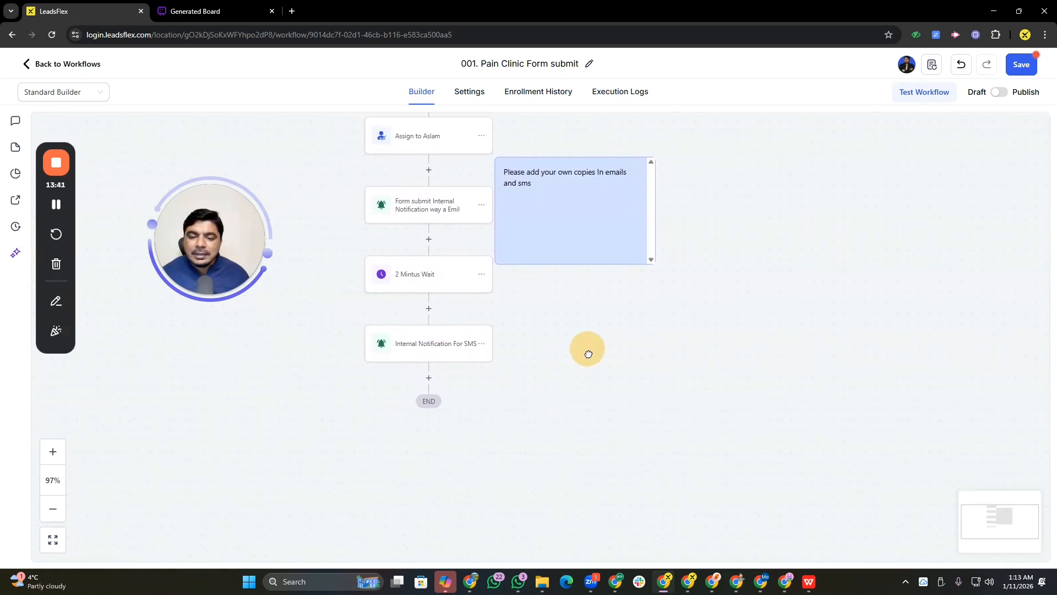
scroll(551, 361, up, 1)
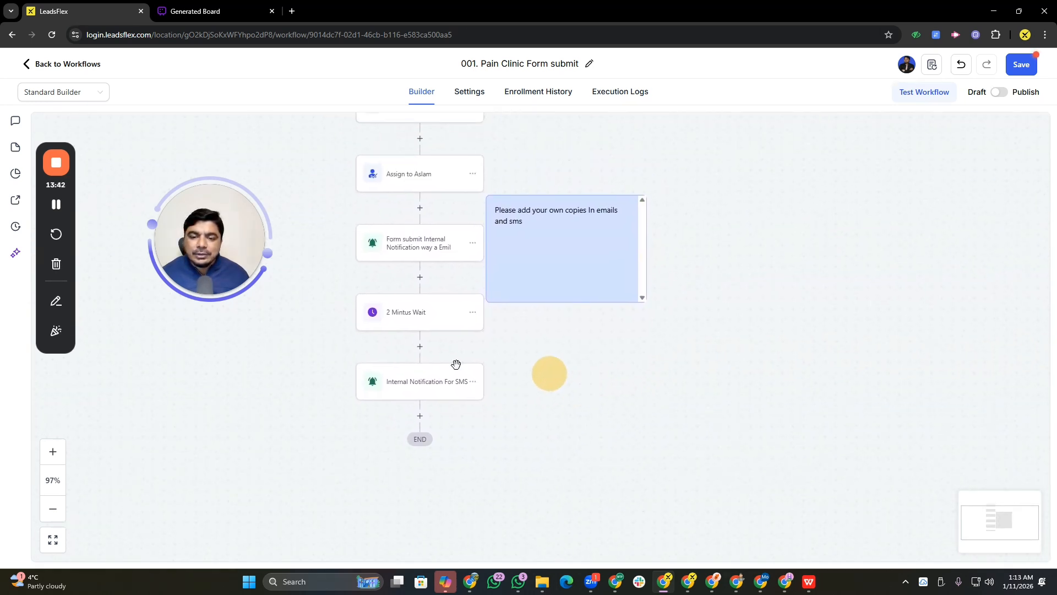
click(420, 417)
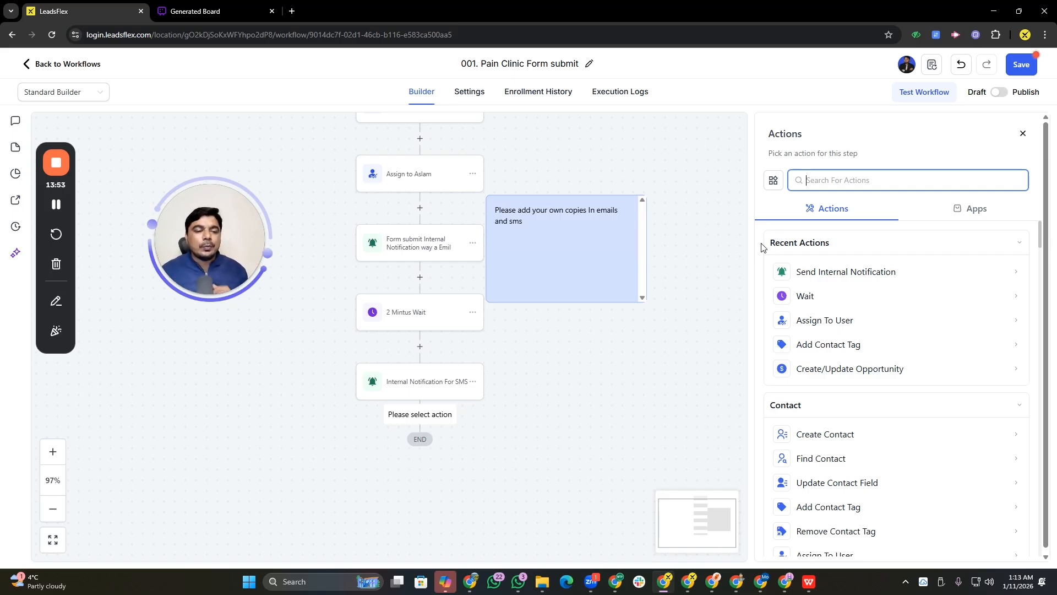
text(creaty)
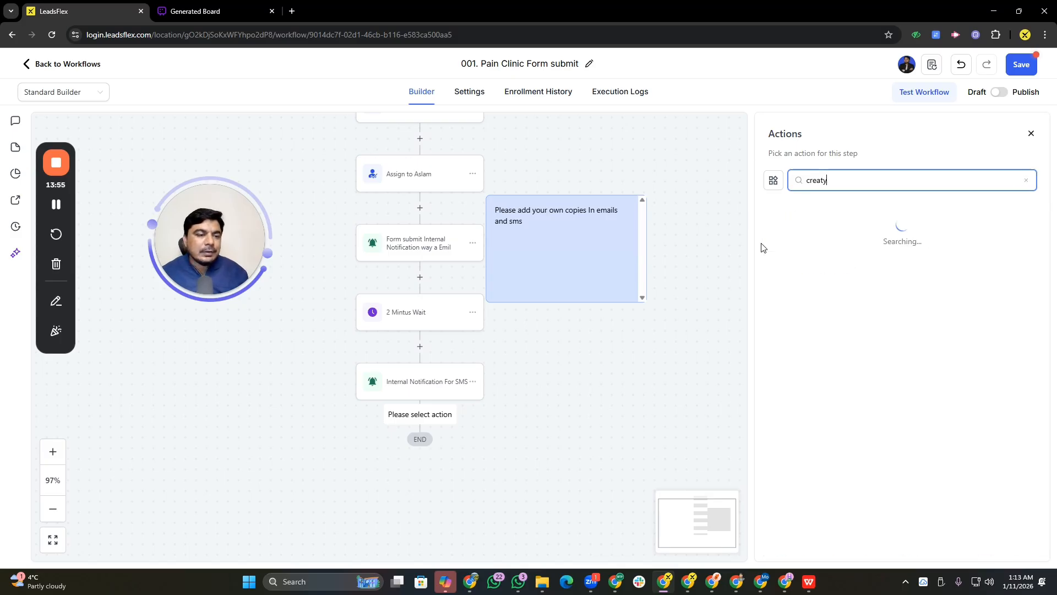
key(BackSpace)
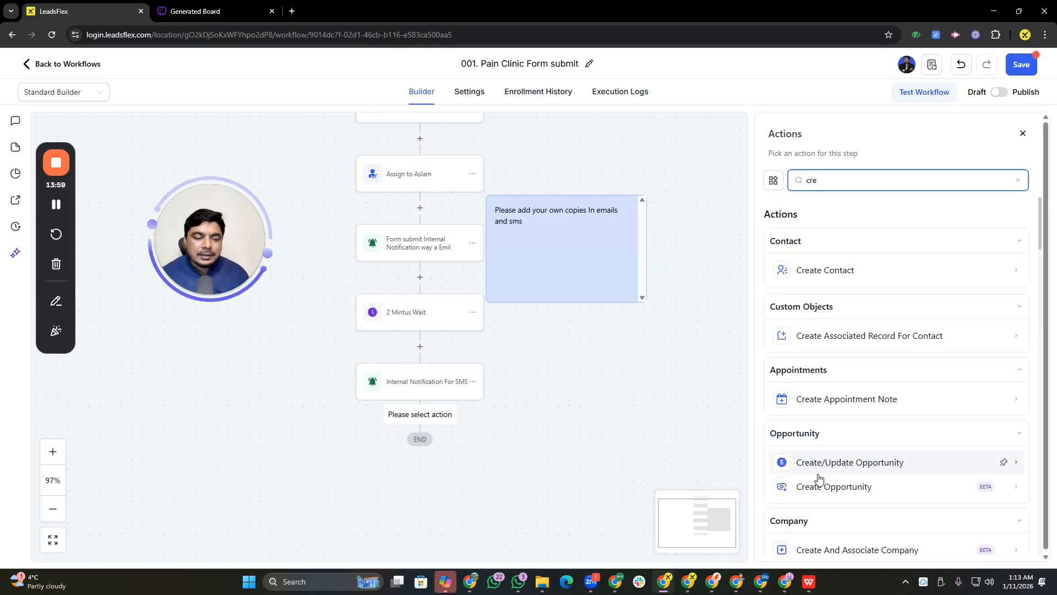
click(856, 466)
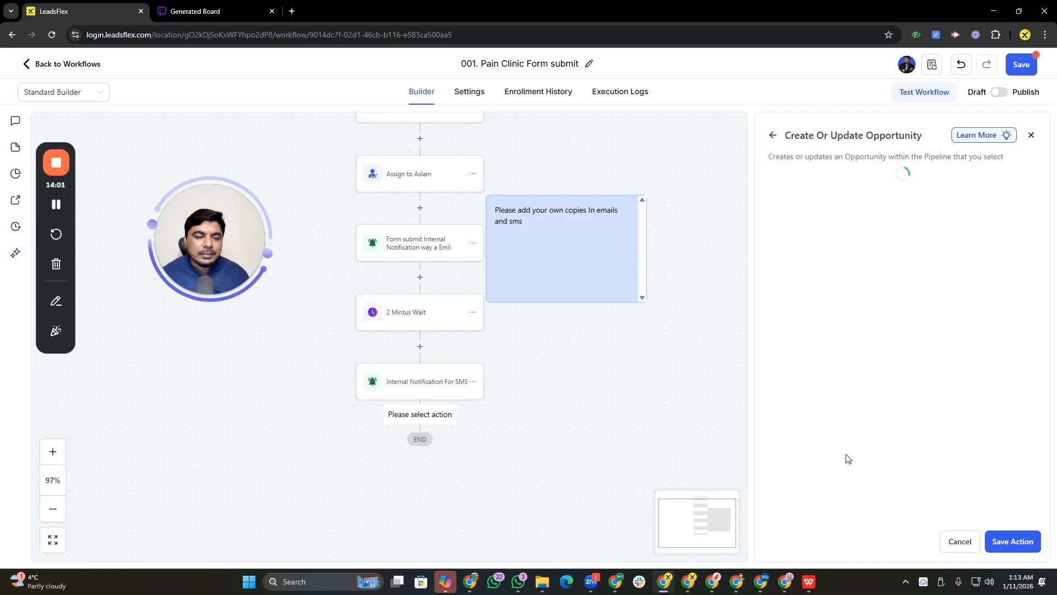
Set the opportunity's pipeline to Funnel Flex Pipeline and its stage to New Lead - Live Chat
click(736, 319)
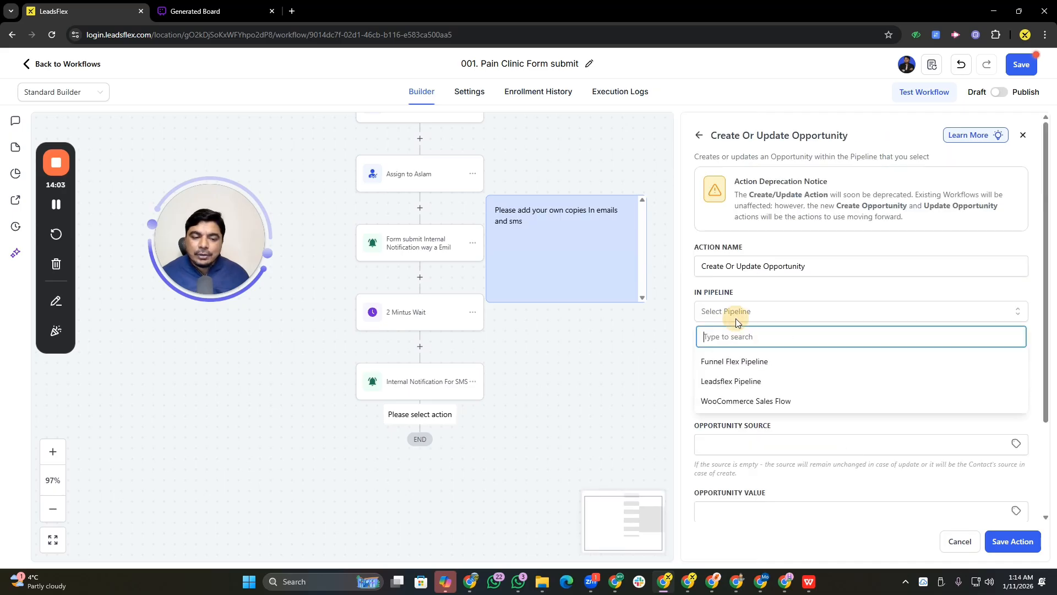
click(719, 363)
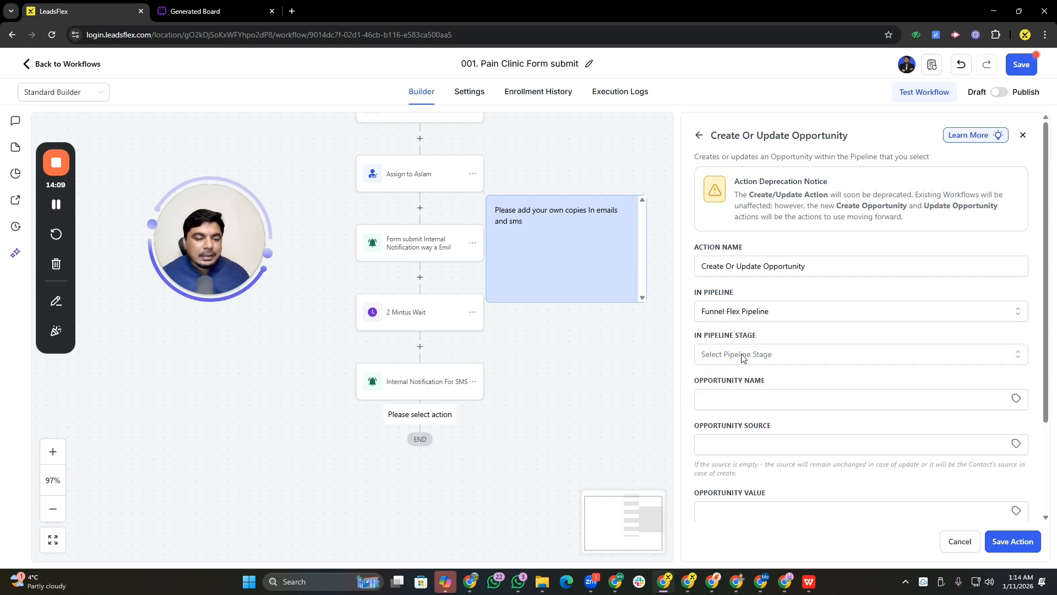
click(743, 358)
click(711, 407)
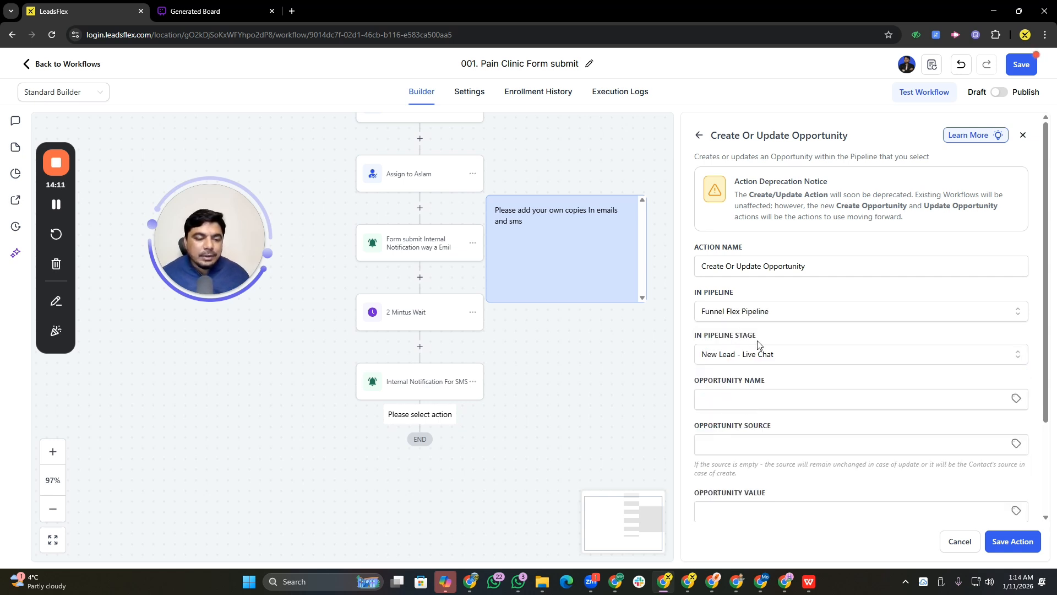
Set the opportunity name to {{contact.name}} and the opportunity source to form
click(739, 390)
click(775, 417)
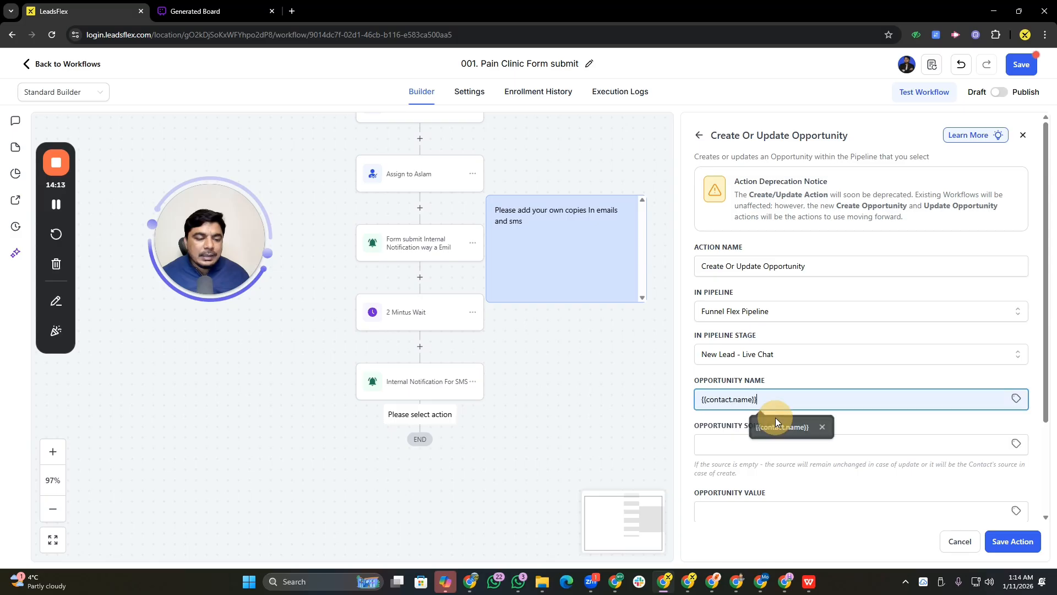
click(726, 448)
click(774, 469)
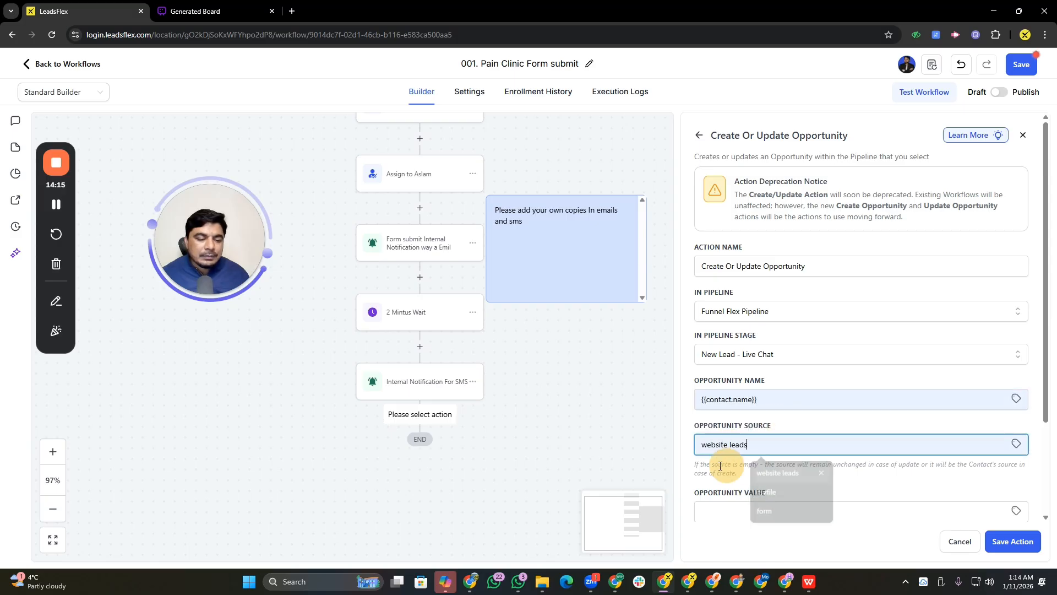
scroll(769, 430, down, 2)
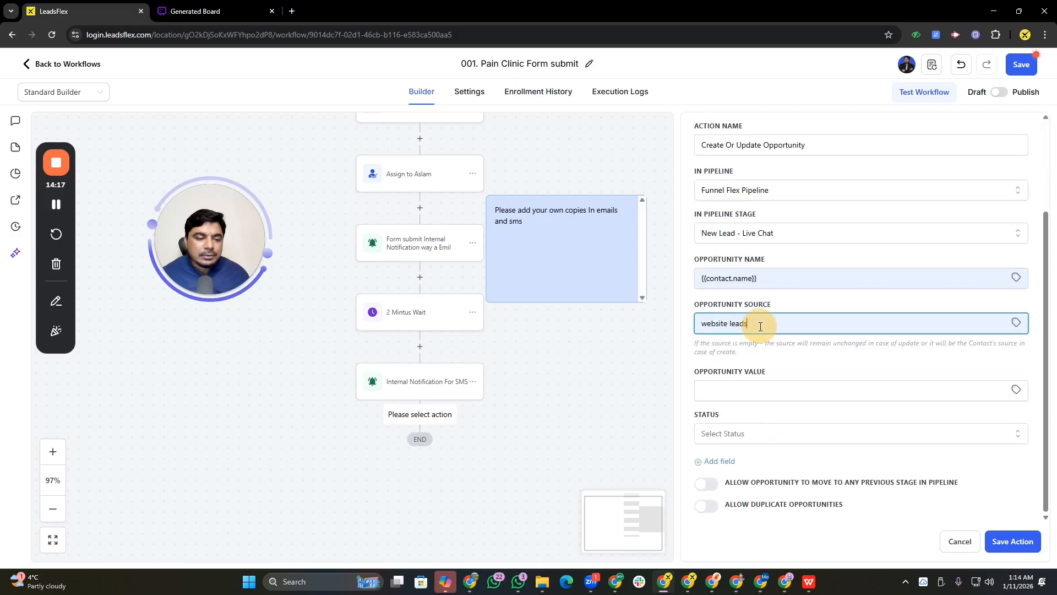
click(1016, 322)
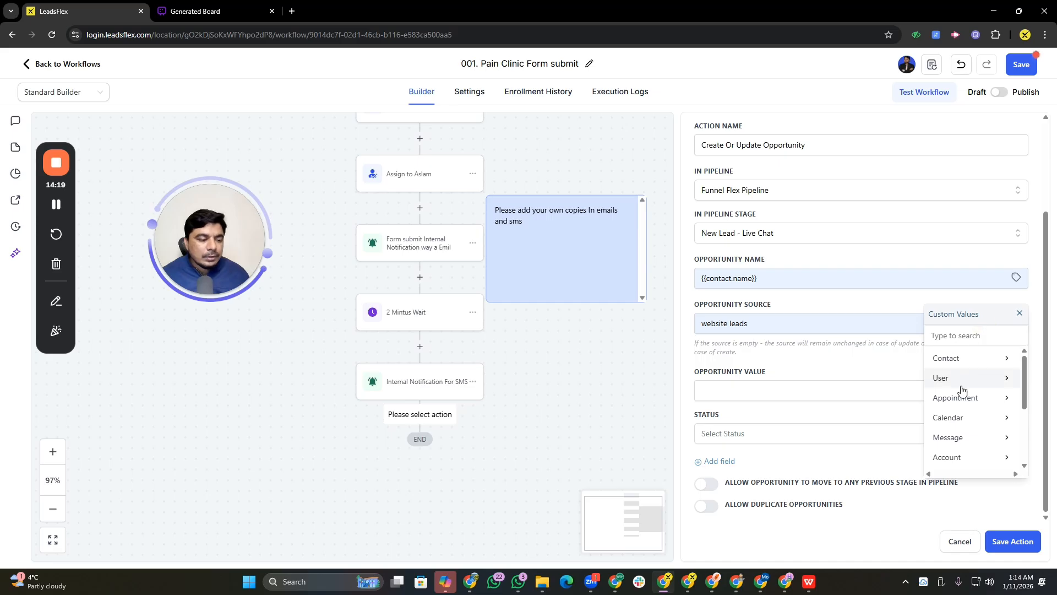
scroll(961, 402, down, 5)
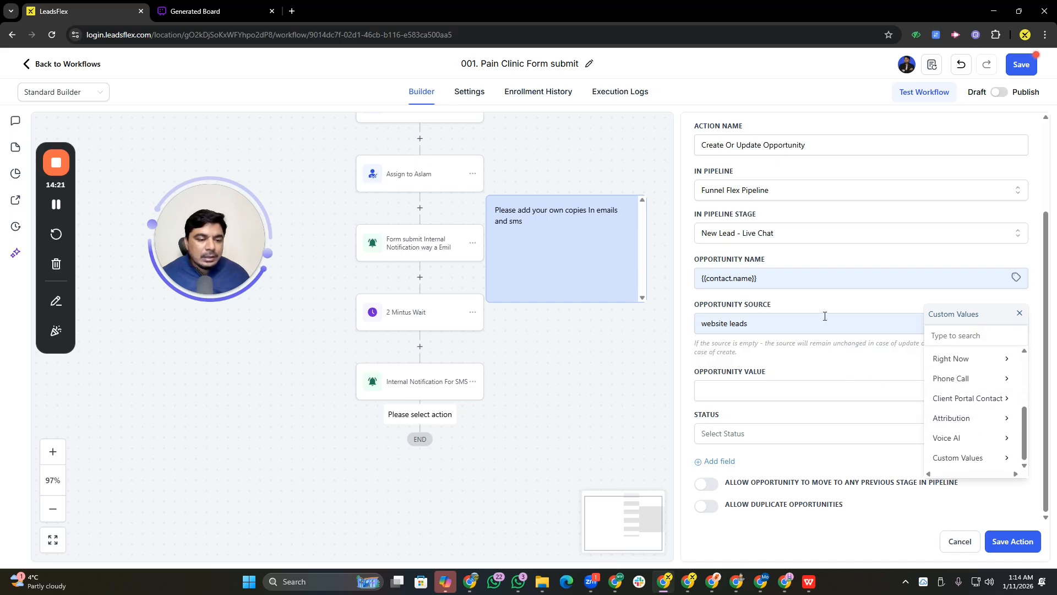
drag(824, 316, 566, 316)
key(BackSpace)
click(721, 327)
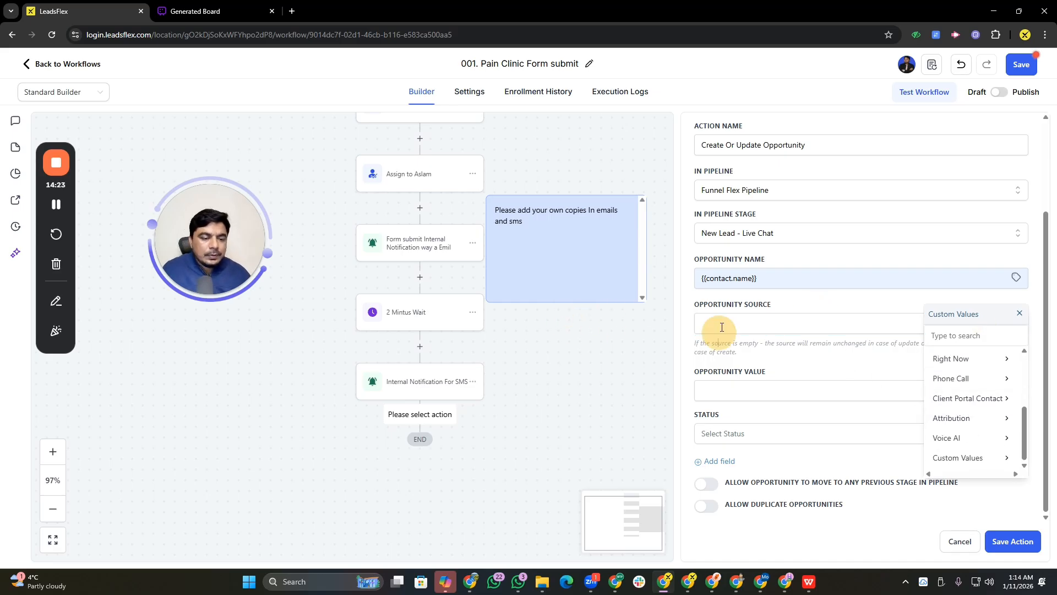
text(form)
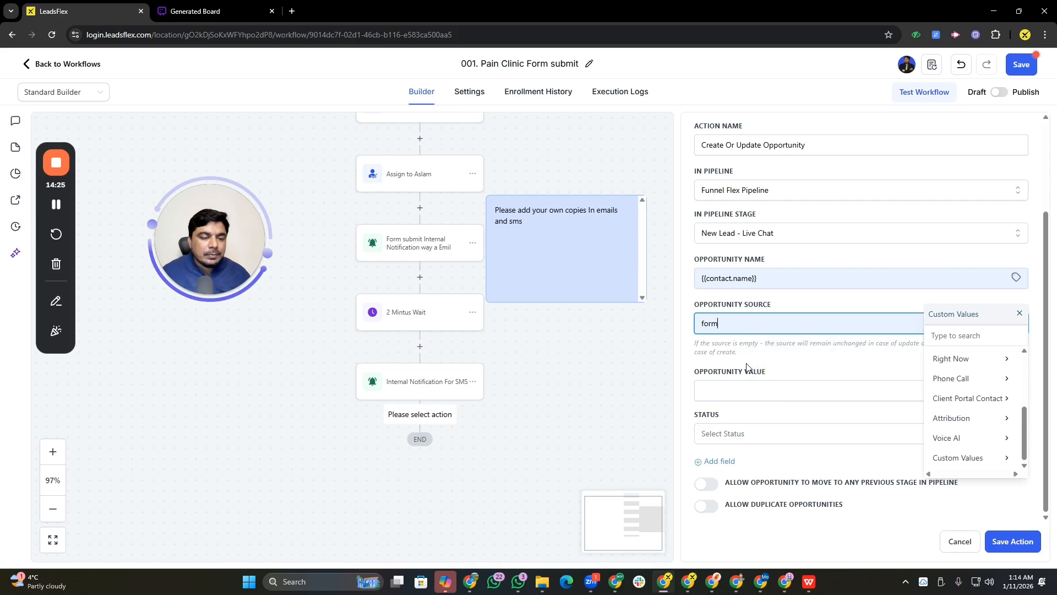
Set the opportunity value to 1000 and the status to open, then save the action
click(750, 392)
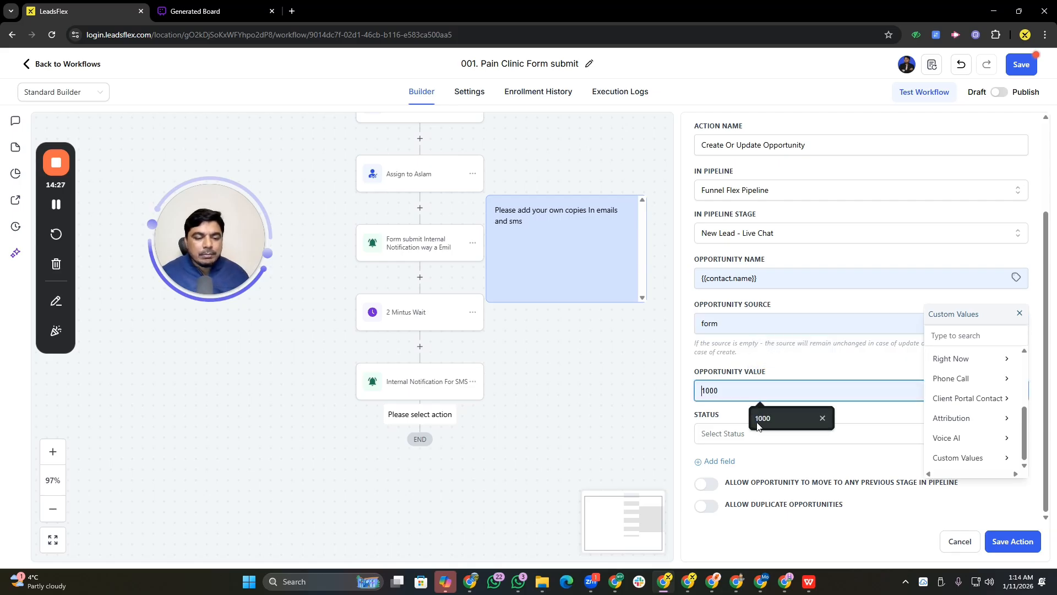
click(757, 419)
click(742, 436)
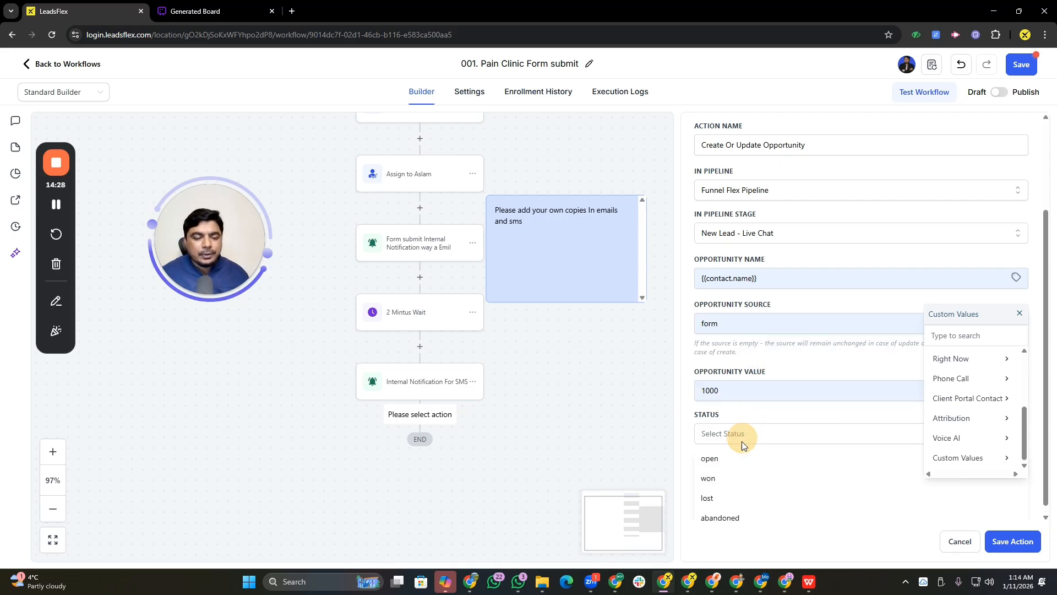
click(719, 460)
click(991, 539)
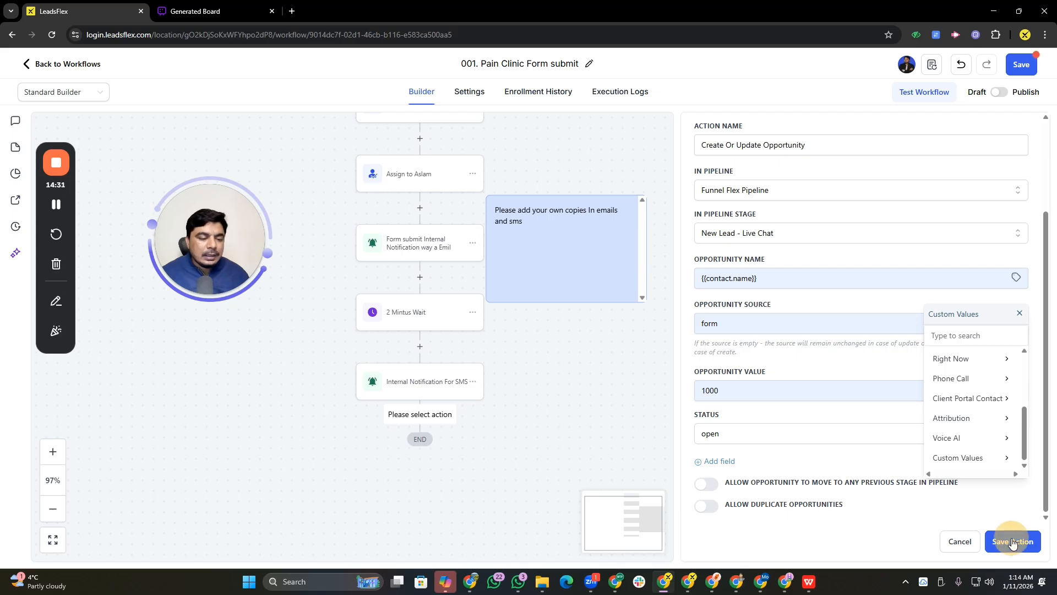
Rename the opportunity action to Leads added into Opportunity and save it
drag(560, 401, 538, 308)
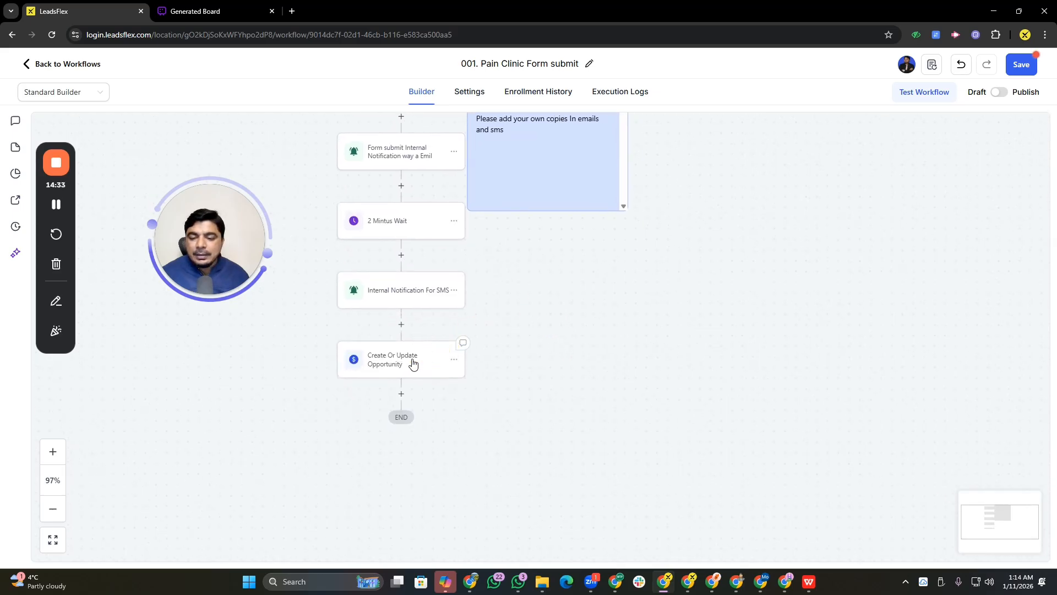
click(413, 361)
click(816, 263)
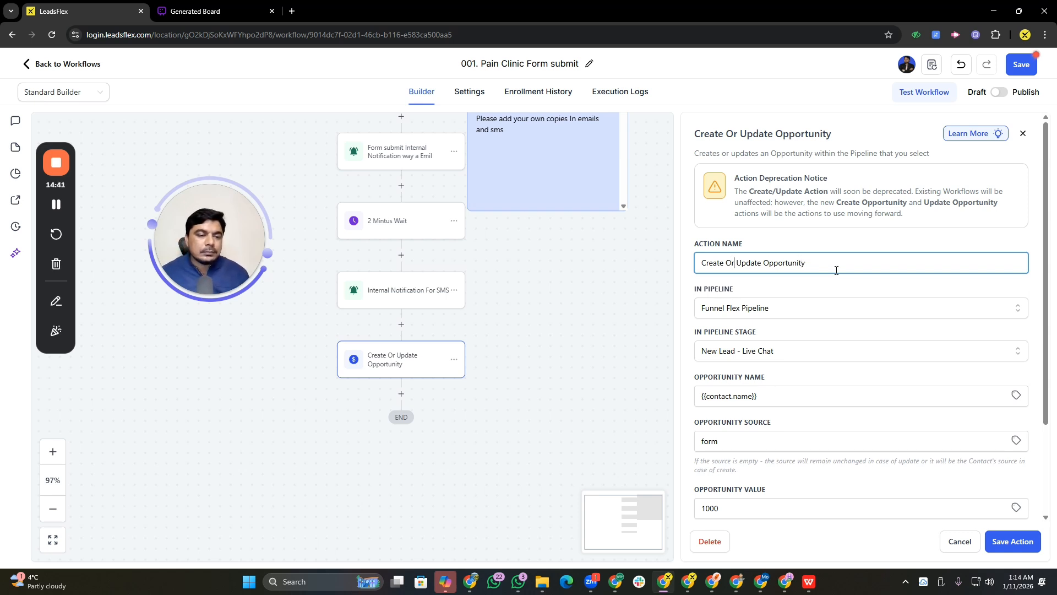
key(BackSpace)
key(BackSpace)
key(BackSpace)
key(BackSpace)
key(BackSpace)
key(BackSpace)
key(BackSpace)
key(BackSpace)
key(BackSpace)
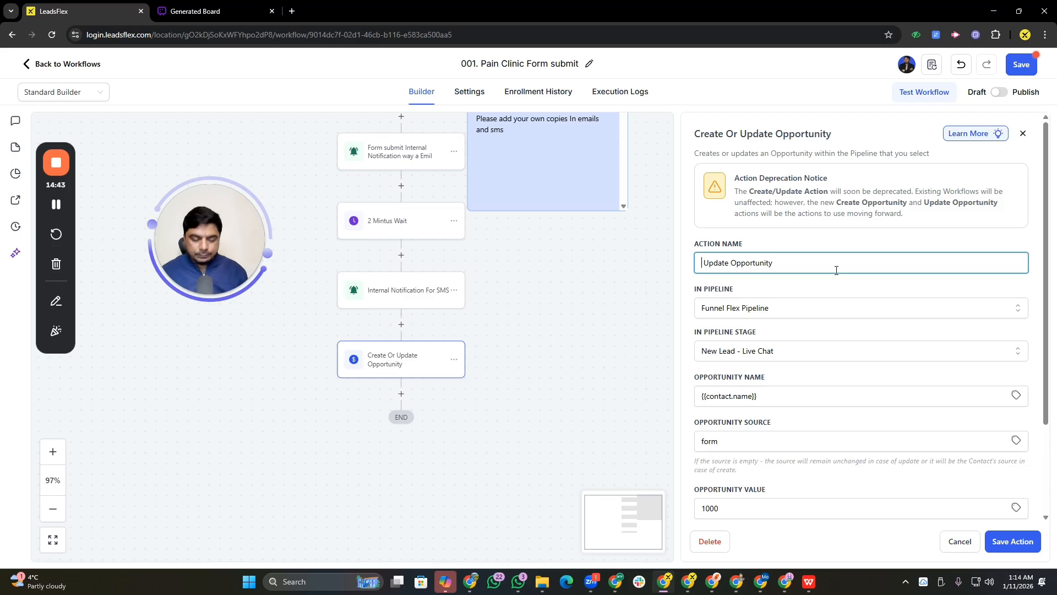
text(Leads)
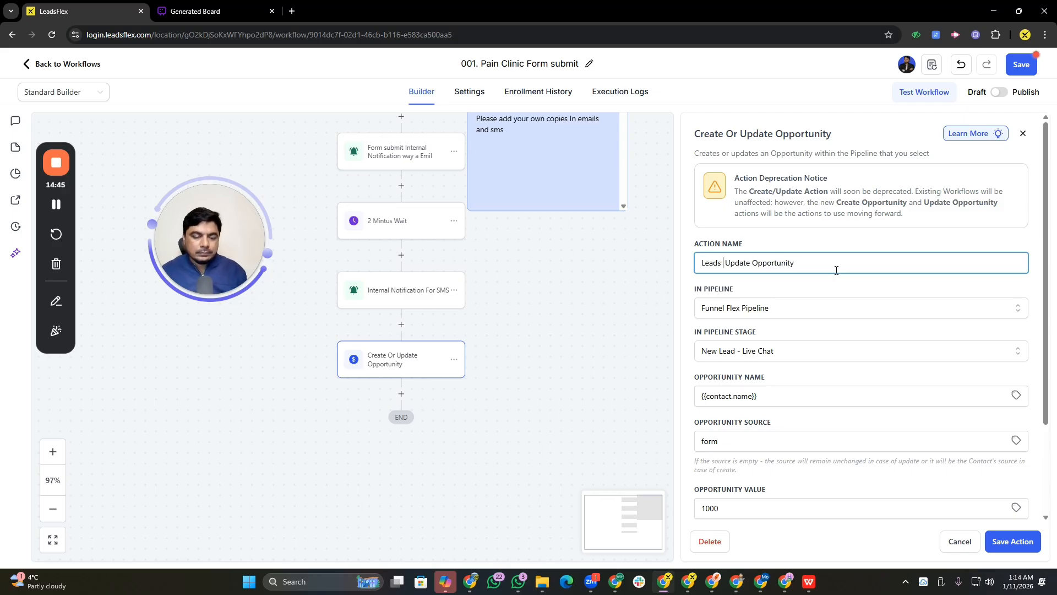
text( added into)
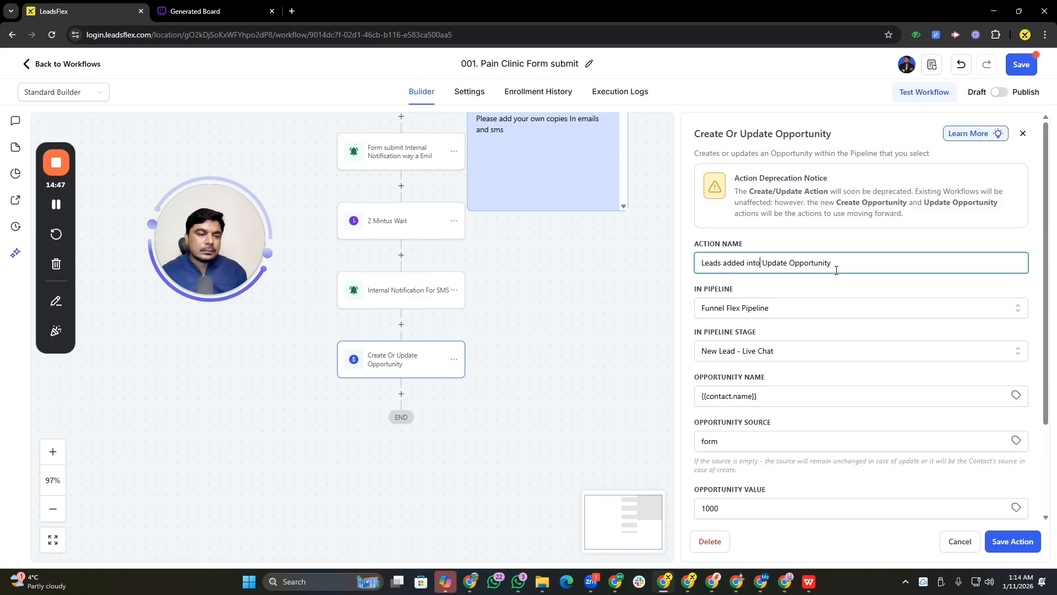
double_click(772, 262)
key(BackSpace)
key(BackSpace)
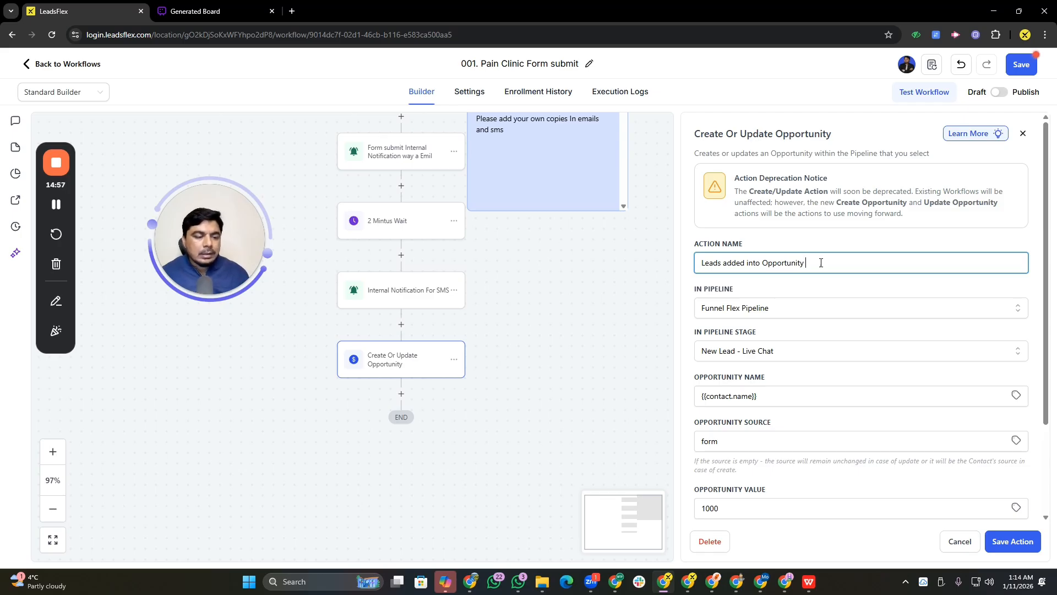
click(1011, 541)
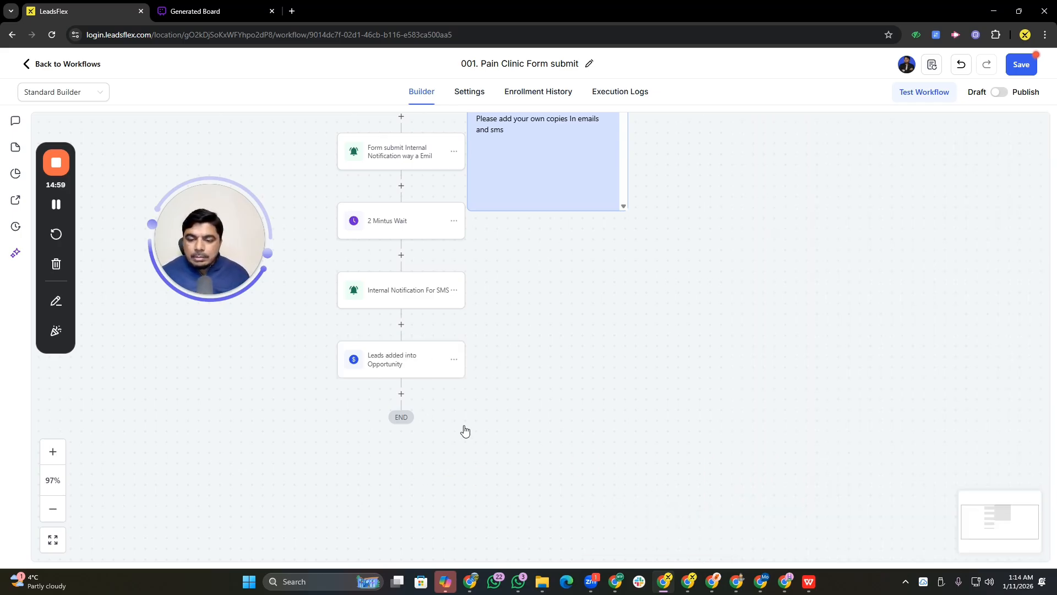
Add a Send Email action after the Leads added into Opportunity step
drag(526, 352, 523, 395)
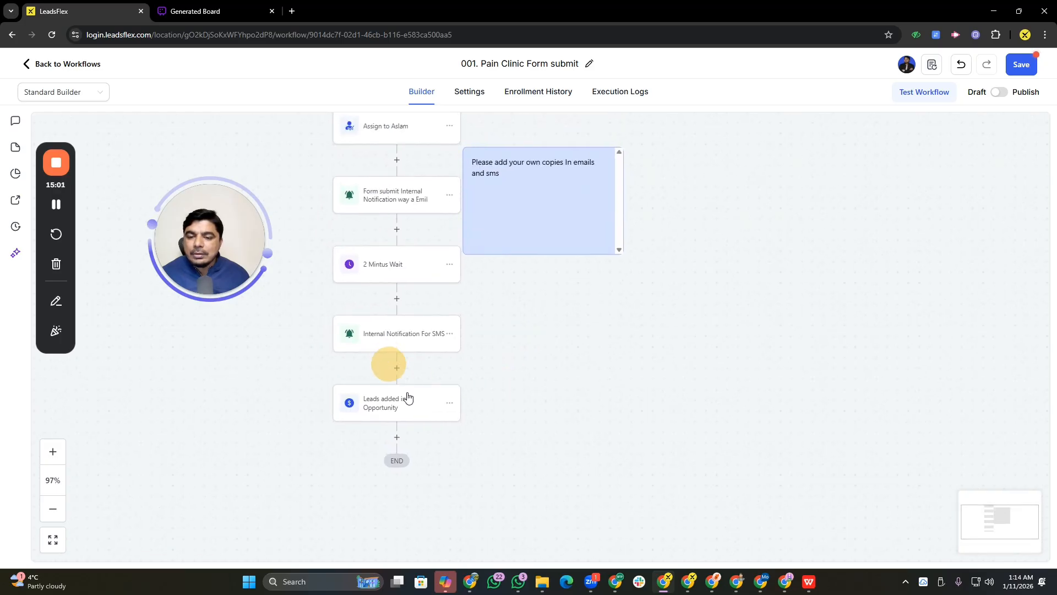
click(398, 439)
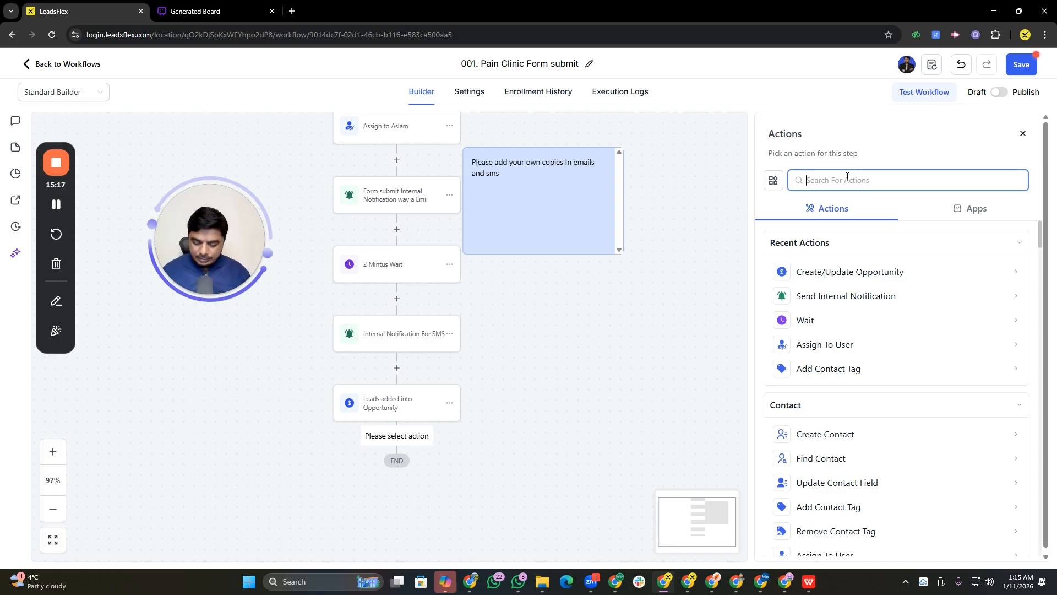
text(send)
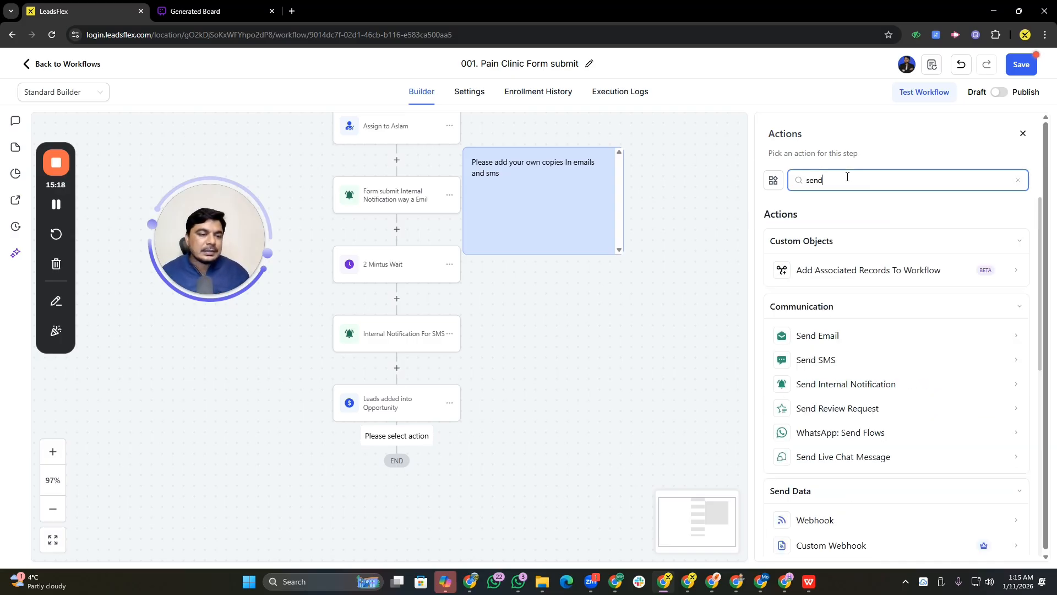
click(825, 336)
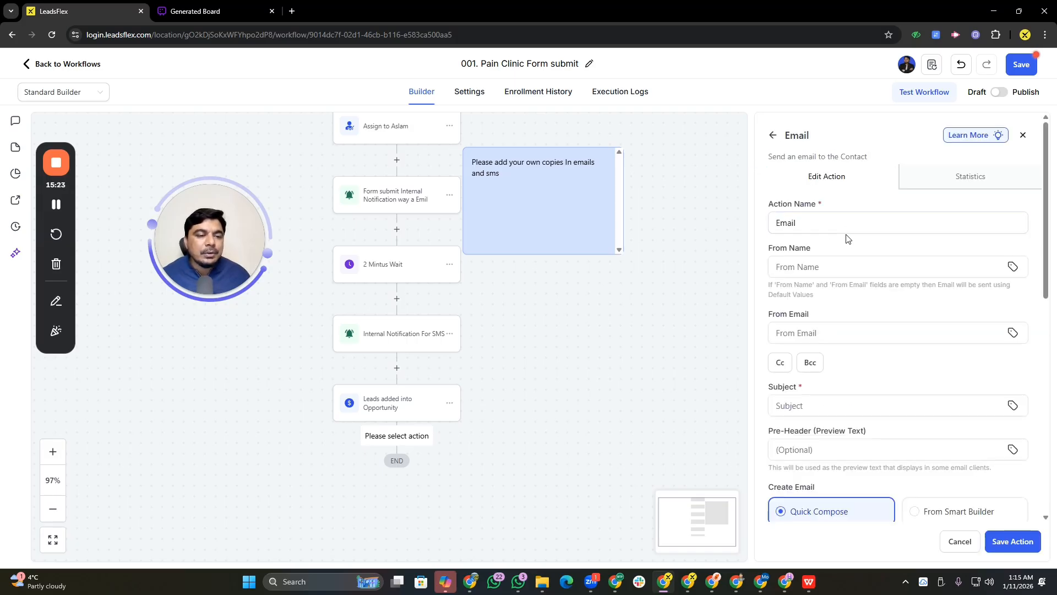
Name the email action Confirmation Email Send to Lead
click(826, 220)
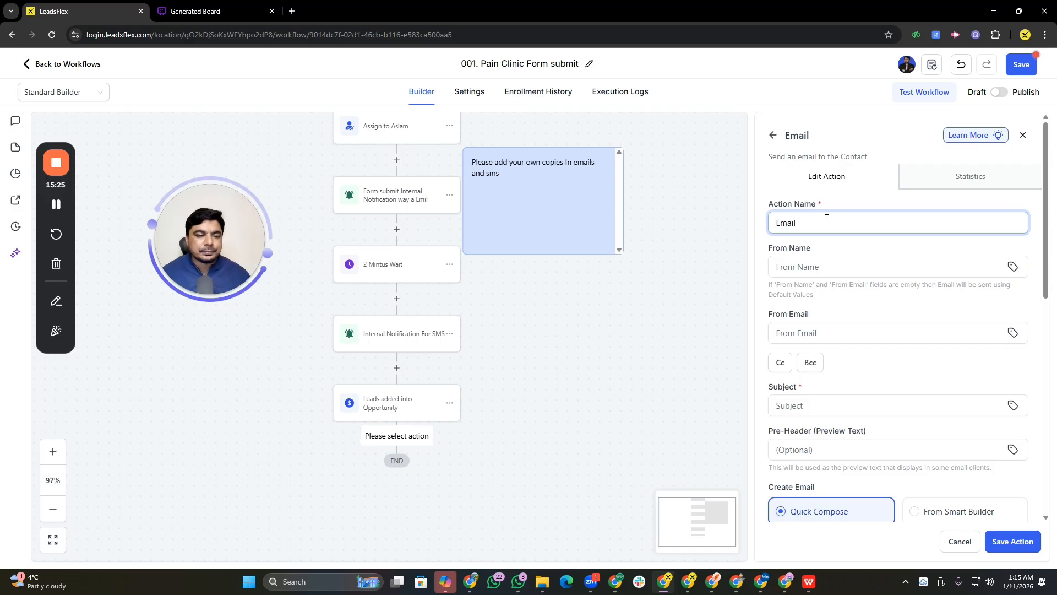
text(Confrimatio)
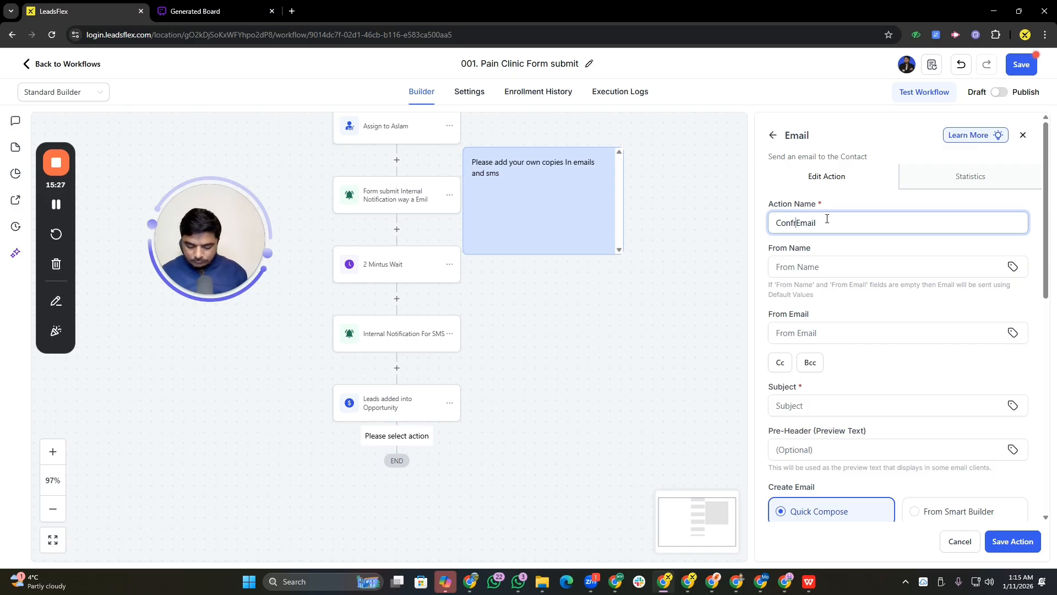
text(n )
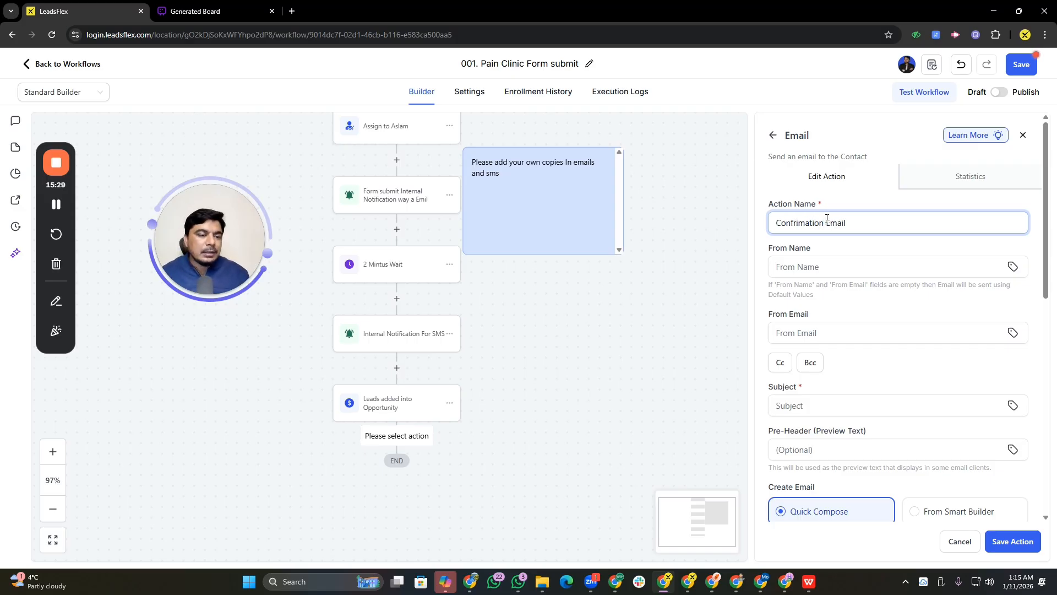
text(send)
key(BackSpace)
key(BackSpace)
key(BackSpace)
key(BackSpace)
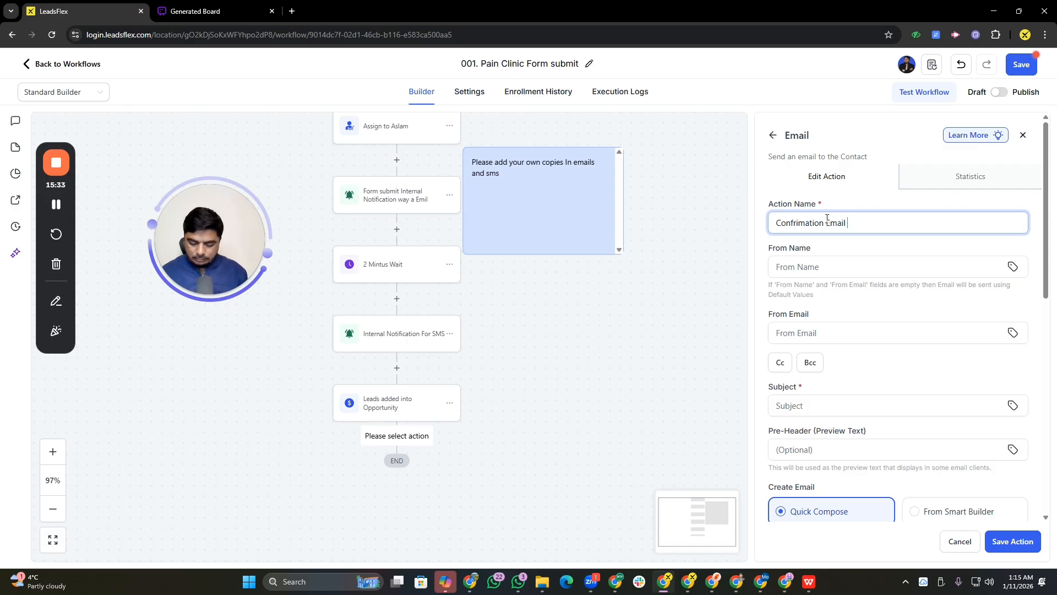
text(Send to Lead)
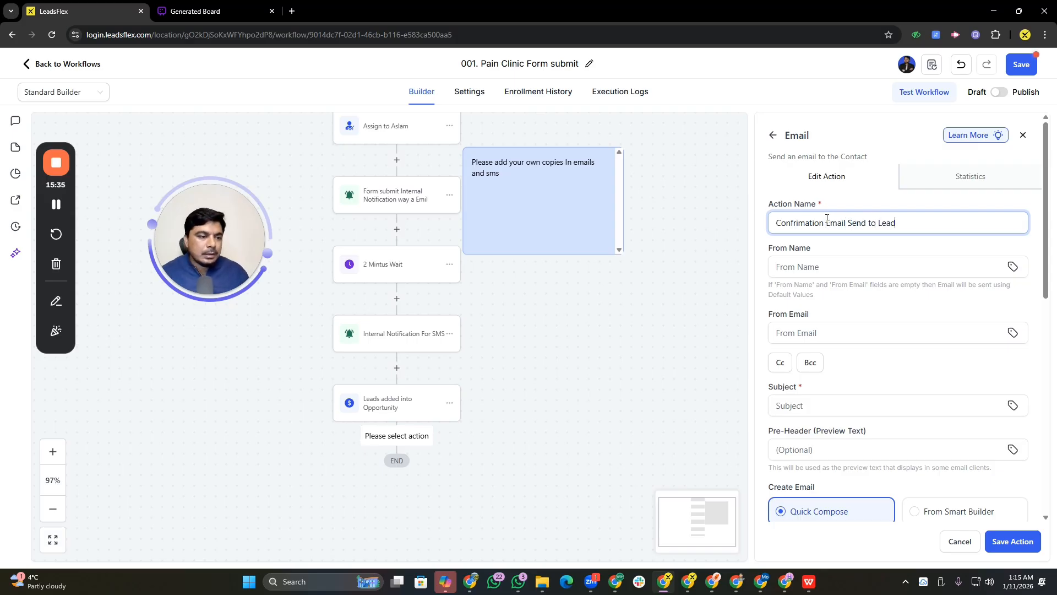
Set the email's From Name to {{user.name}} and From Email to the user's Email custom value {{user.email}}
click(816, 268)
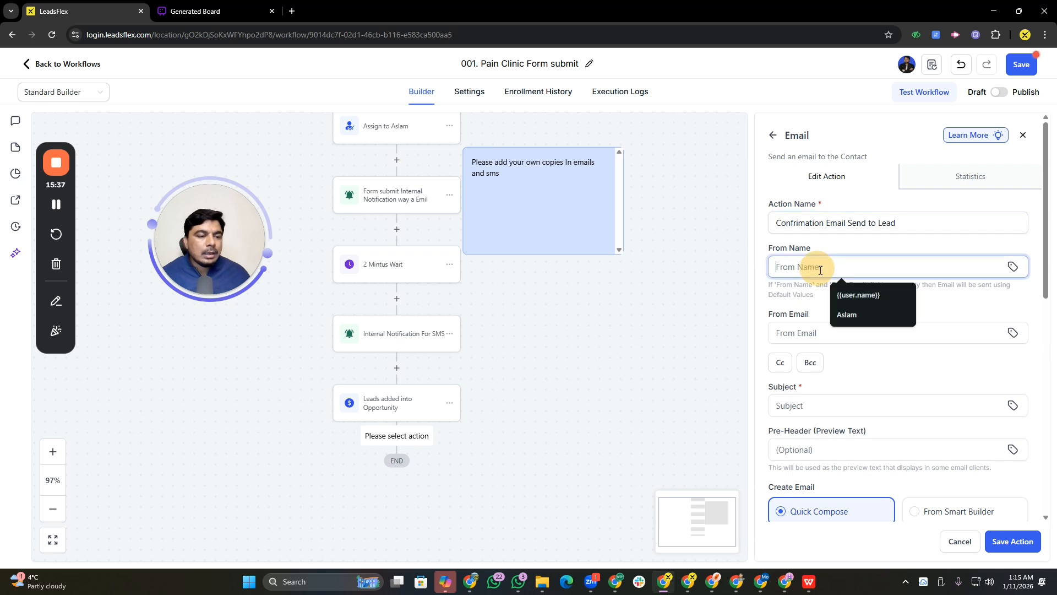
click(856, 297)
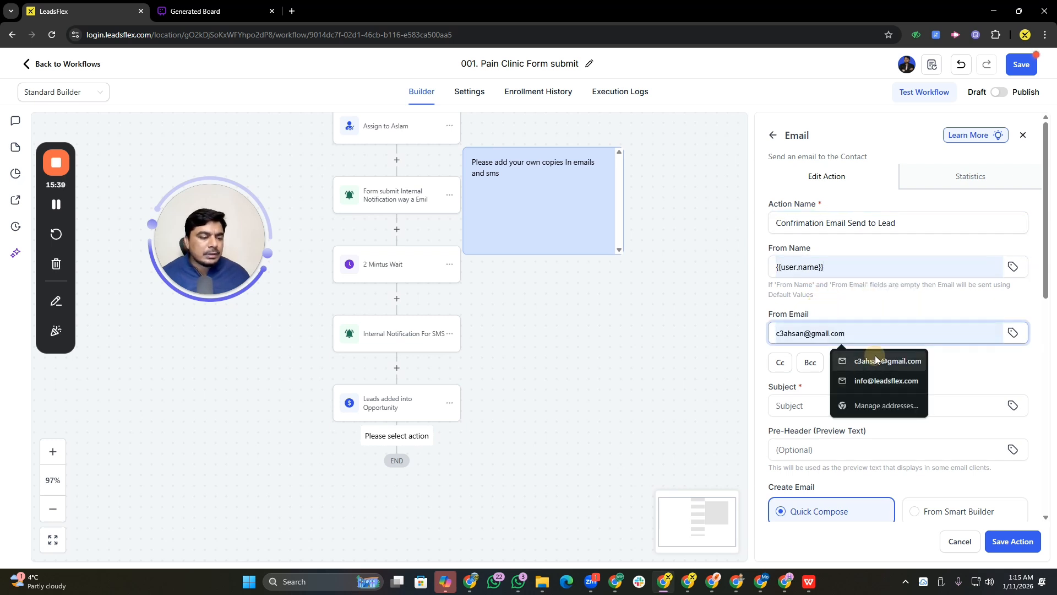
click(875, 360)
click(842, 338)
drag(866, 330, 711, 335)
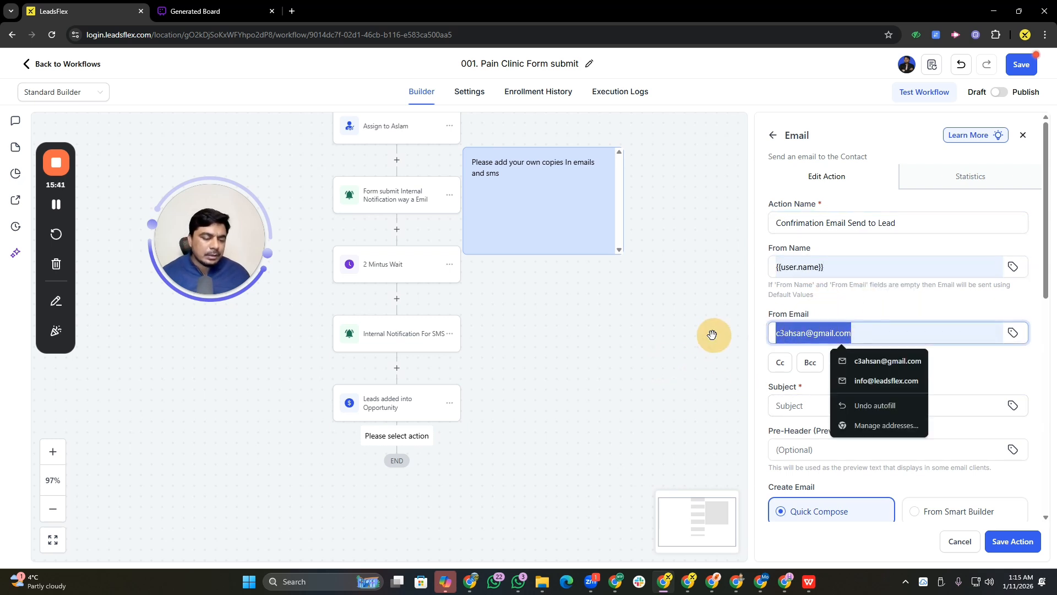
key(BackSpace)
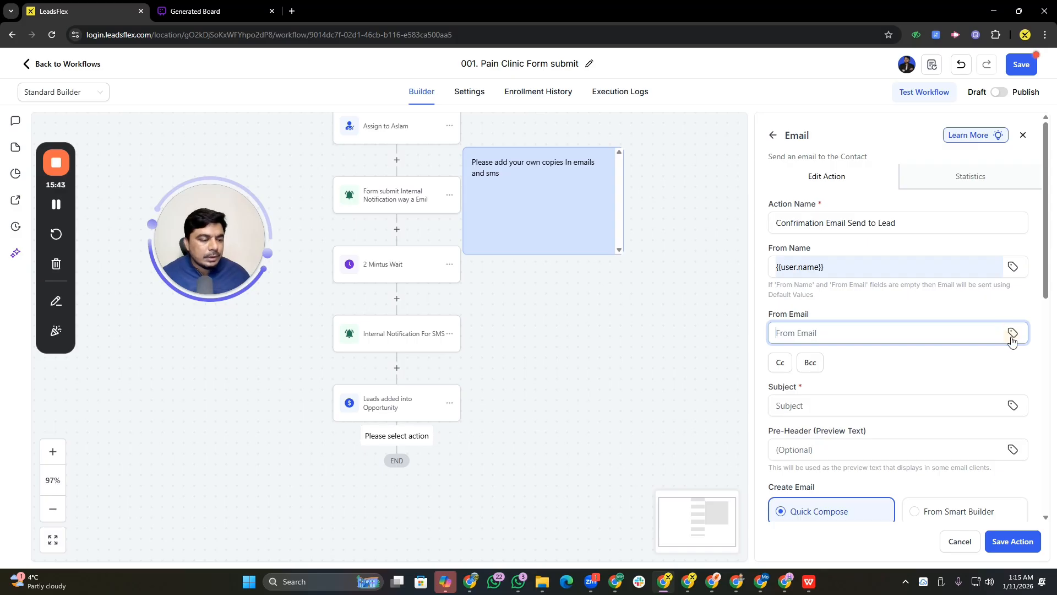
click(1012, 338)
click(859, 256)
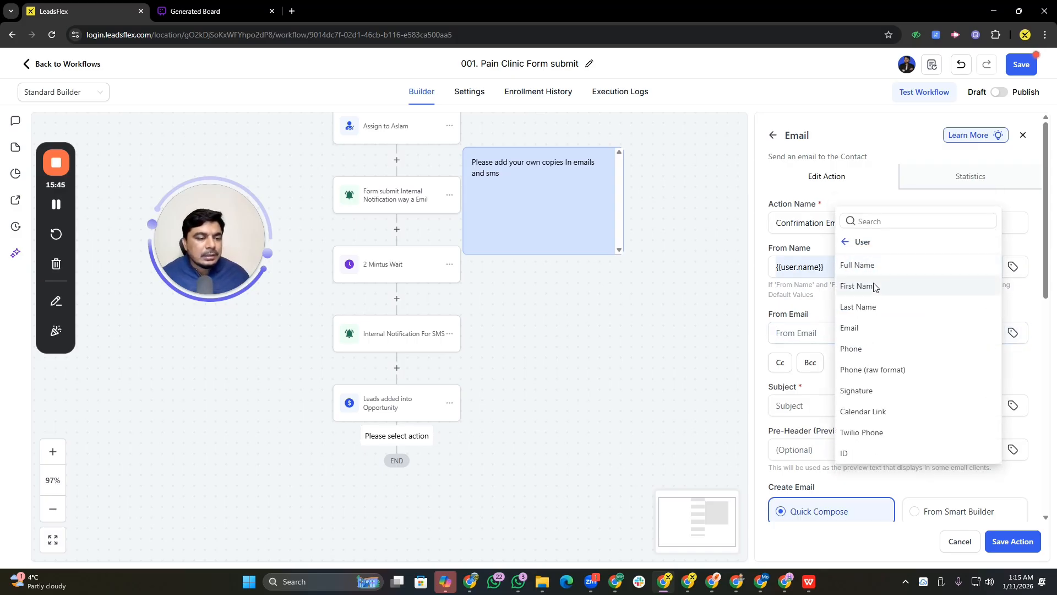
click(870, 328)
Set the email subject to Test for now, paste the prepared message into the email body, and save the action
click(813, 405)
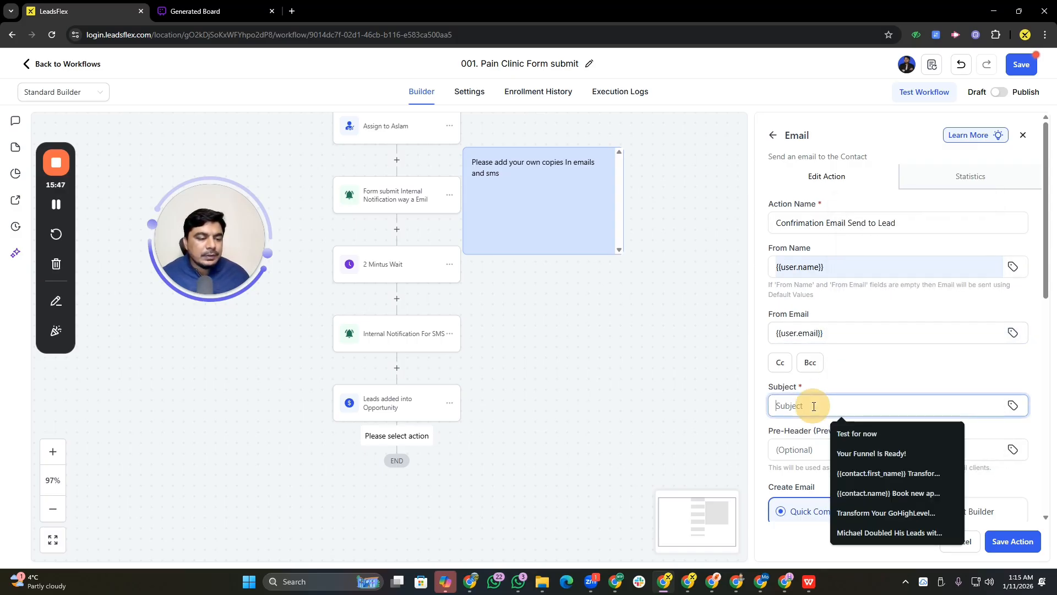
click(857, 433)
scroll(825, 292, down, 10)
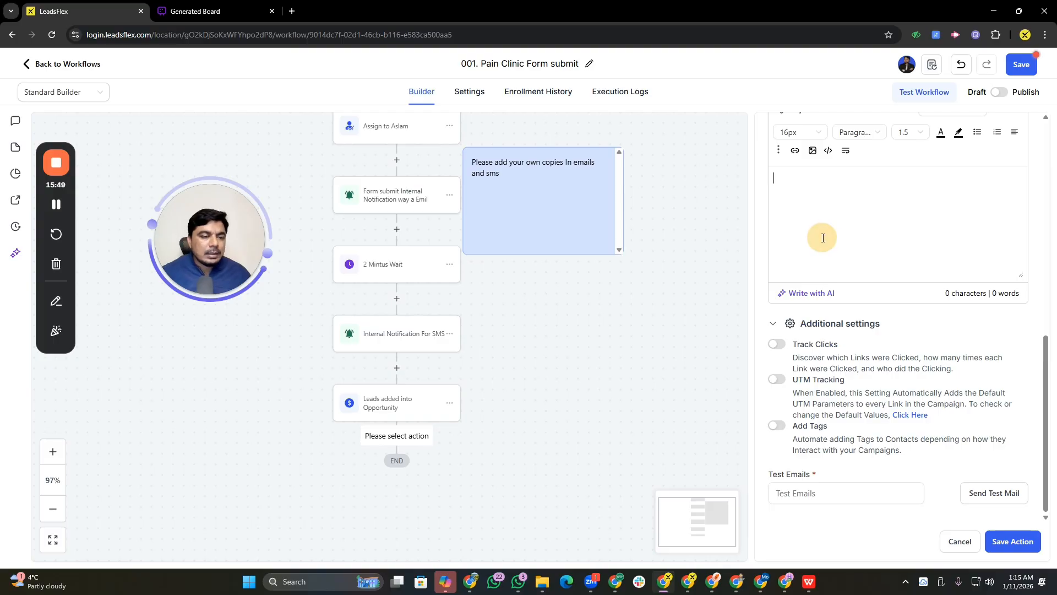
key(ctrl+v)
click(1002, 540)
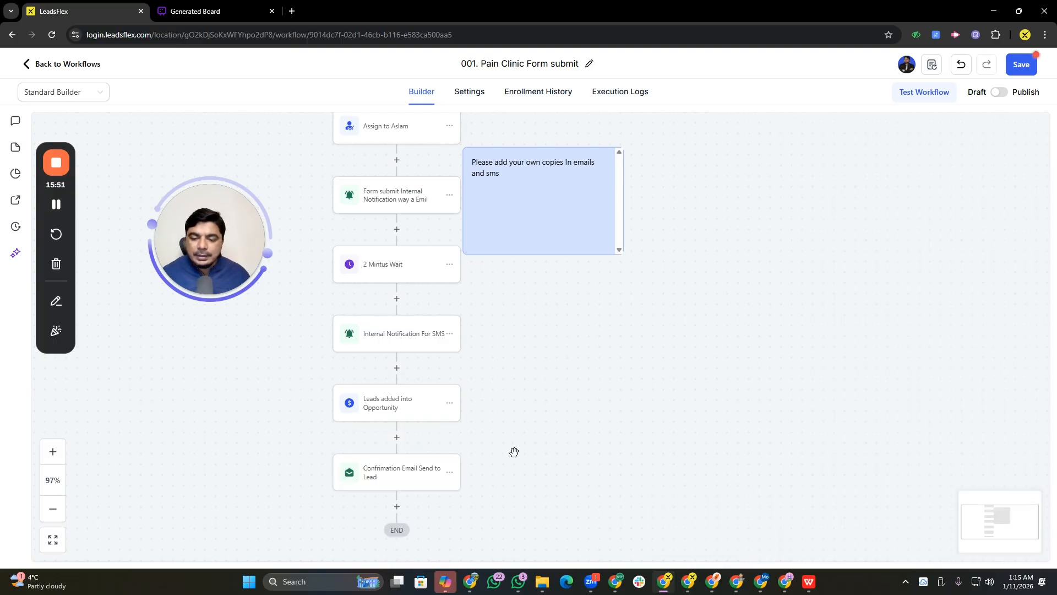
Add a Wait action after the confirmation email with a time delay of 2 minutes
drag(514, 451, 501, 347)
click(384, 403)
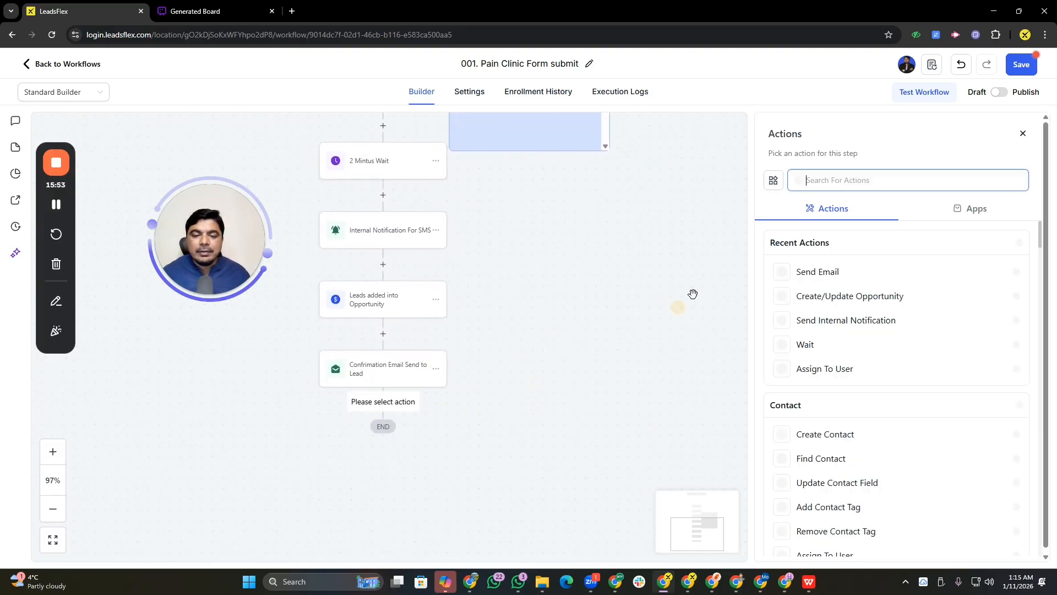
text(wait)
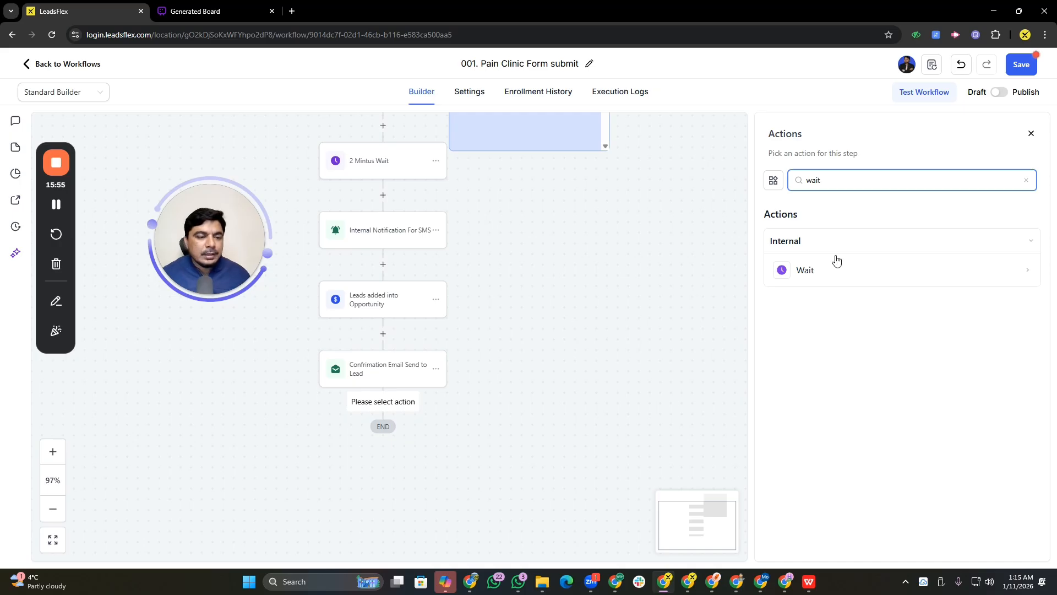
click(836, 264)
double_click(609, 302)
text(2)
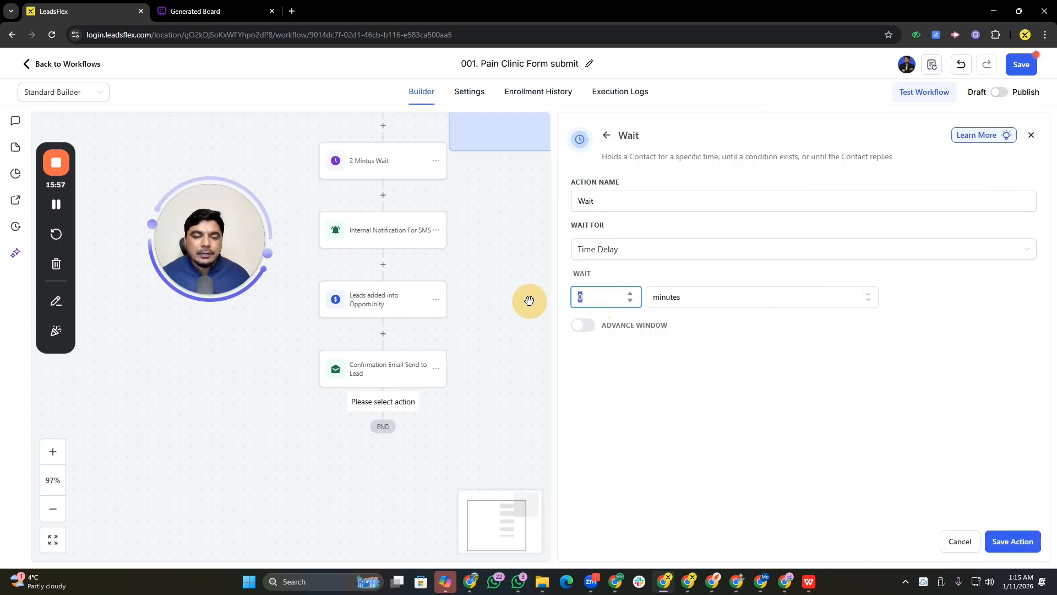
click(634, 259)
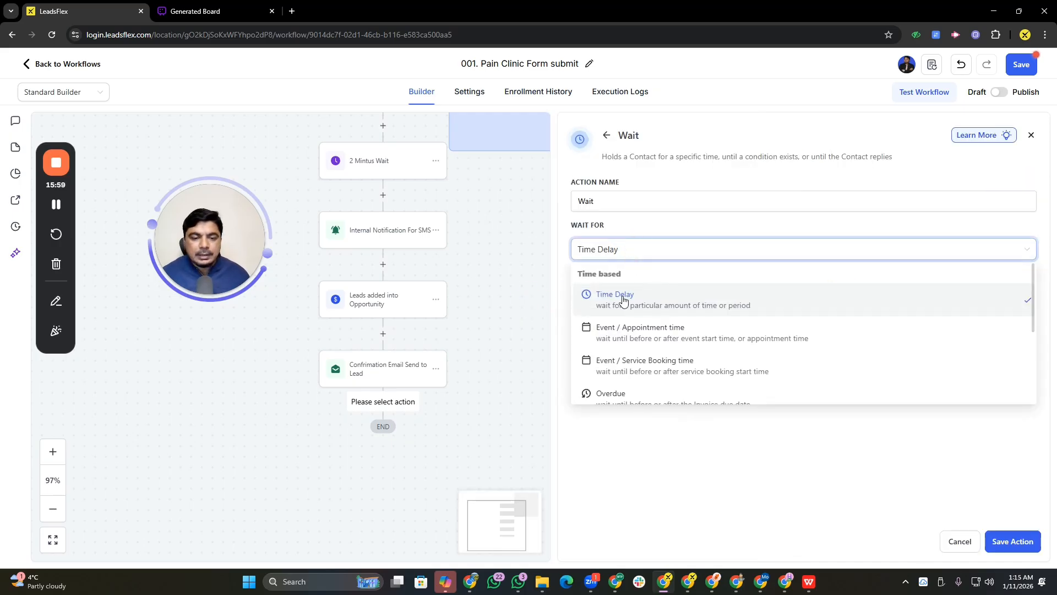
click(695, 435)
Name the wait action 2 mintus Wait and save it
click(606, 198)
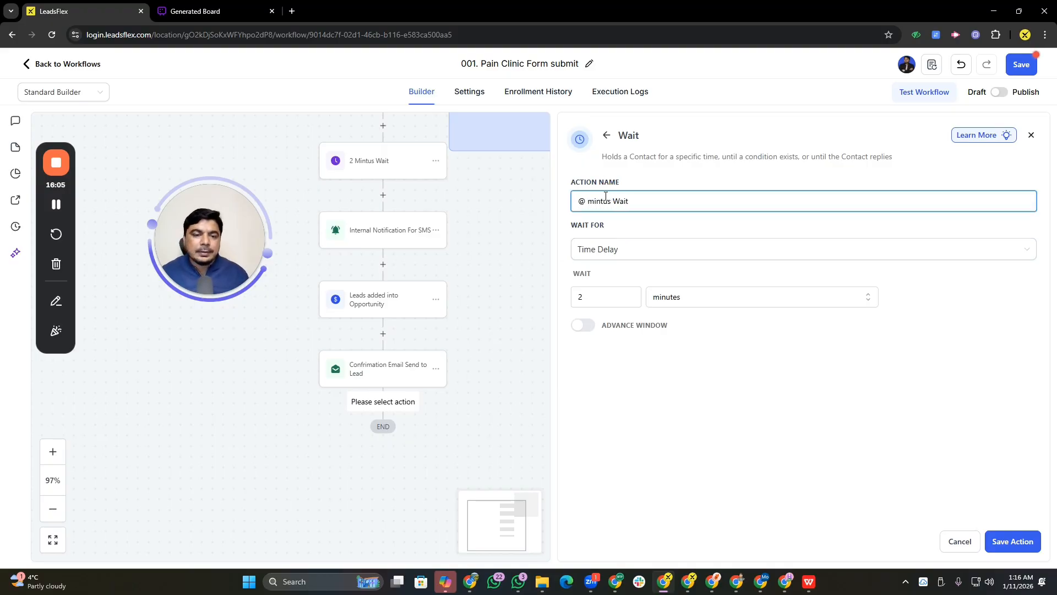
click(581, 202)
click(585, 203)
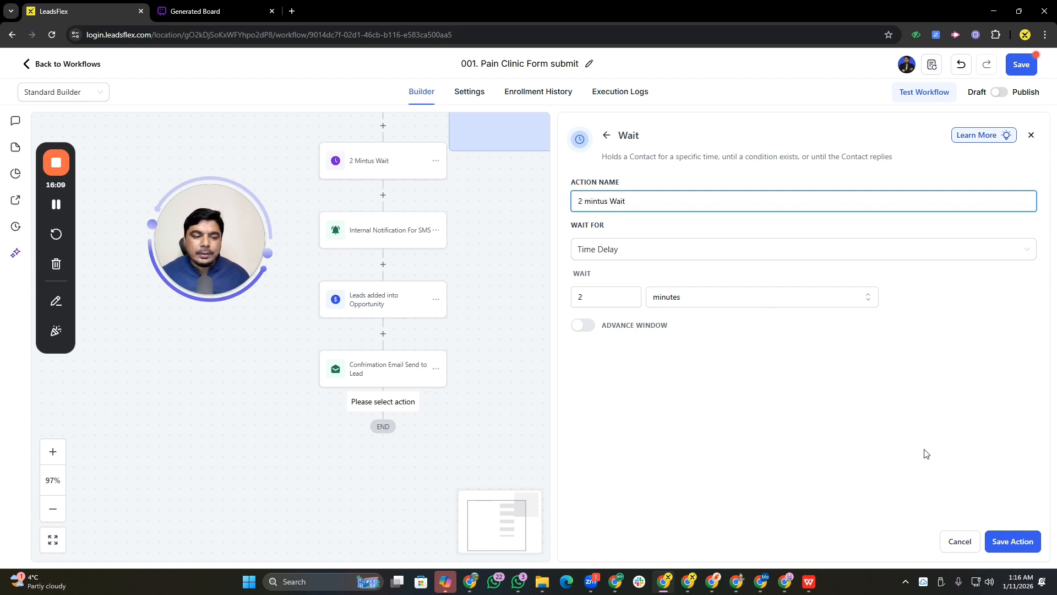
click(1013, 541)
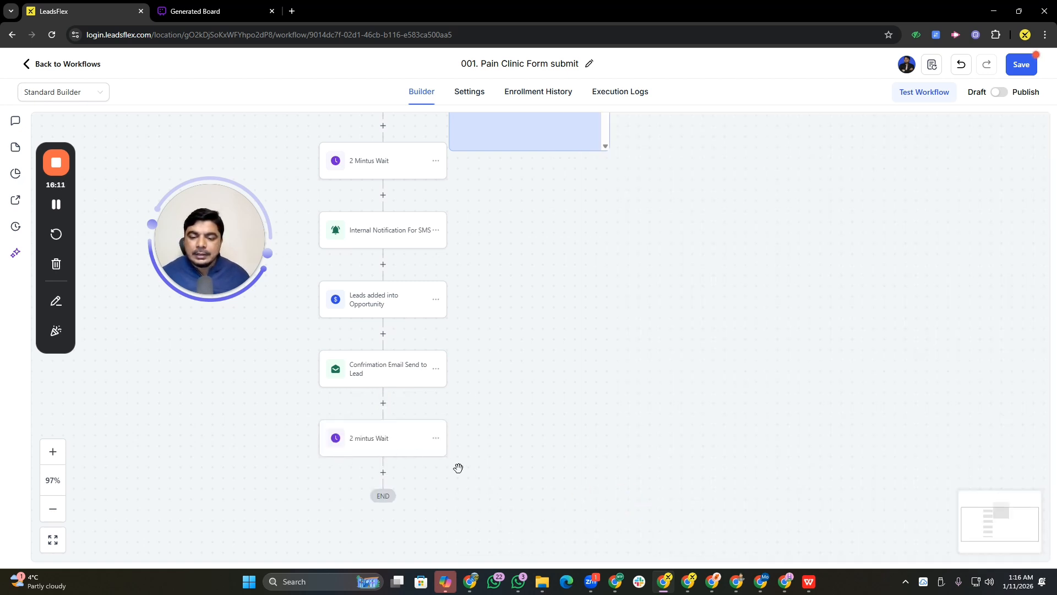
Add a Send SMS action after the 2 mintus Wait step and paste the prepared message text into it
click(383, 472)
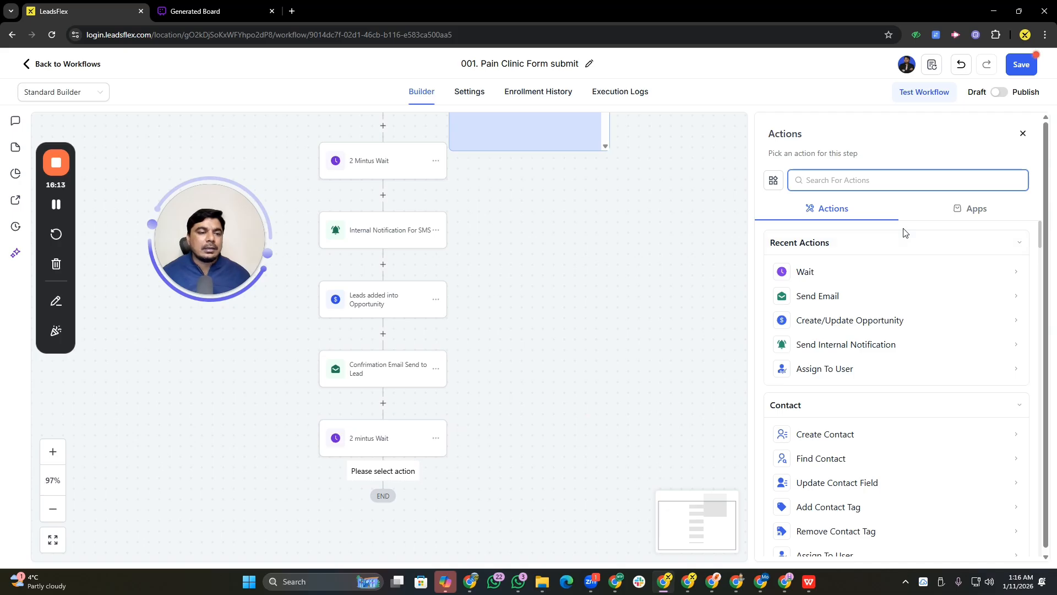
text(sen)
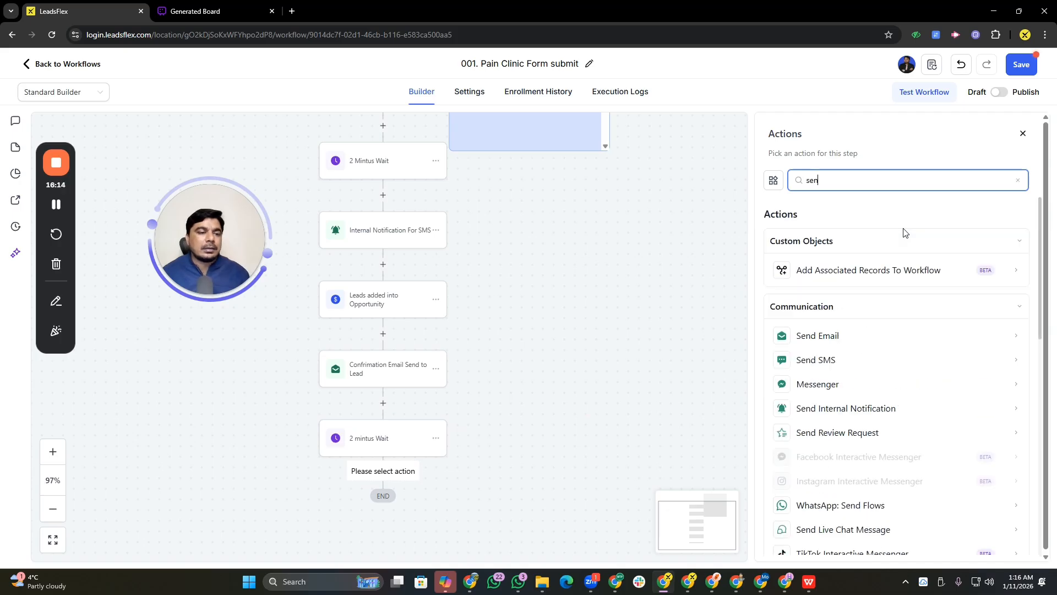
click(843, 361)
text(A new form submission has been received. Please log in to the dashboard to review the lead details. Kindly follow up as soon as possible to ensure a timely response. Thank you. If you want, I can also customize it with: ✔ Form Name ✔ Pipeline details ✔ Custom field values ✔ Team member assignment)
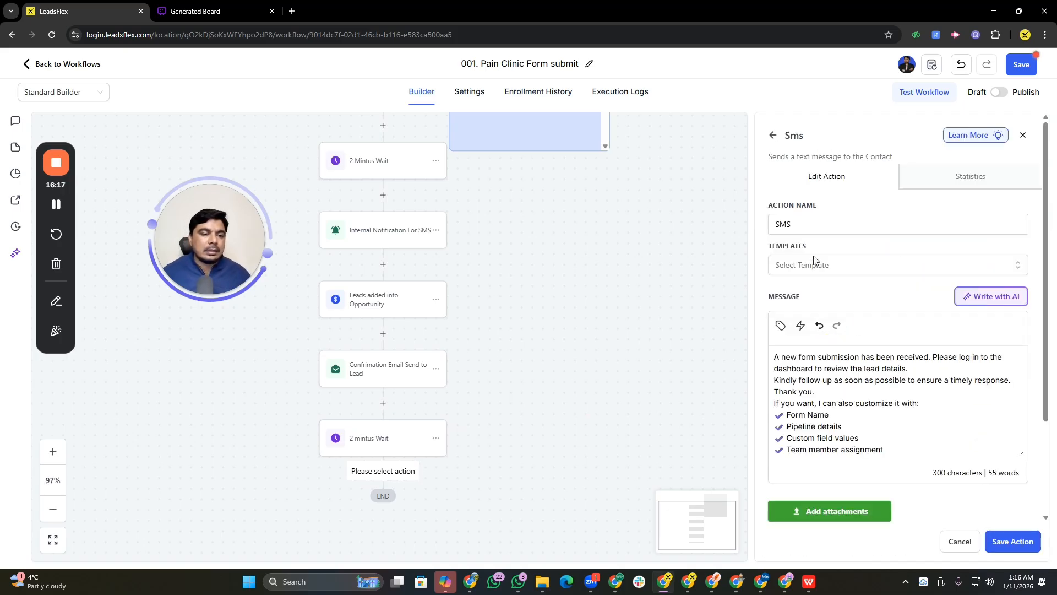
click(802, 225)
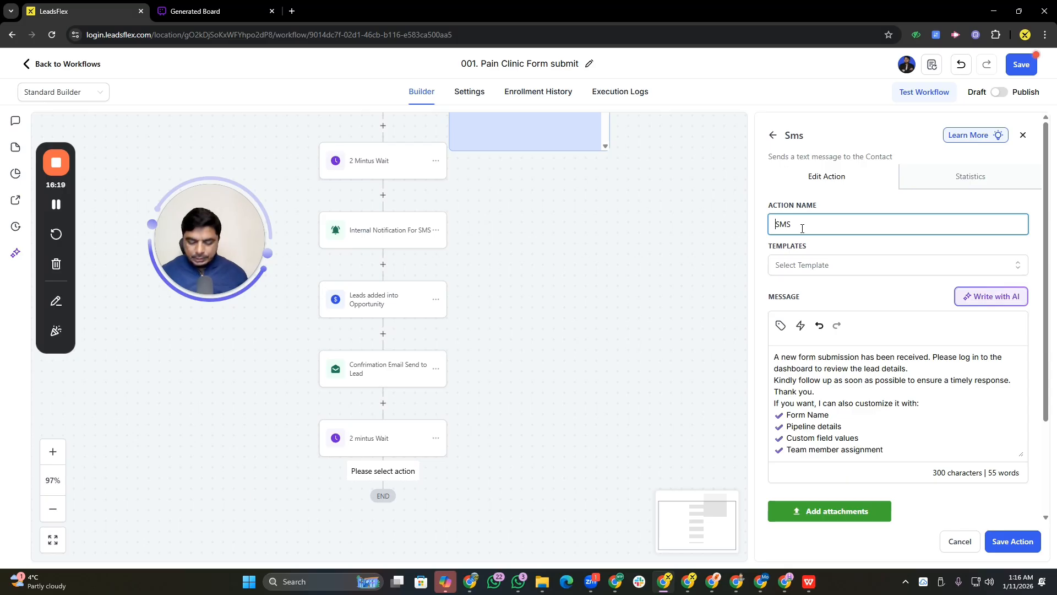
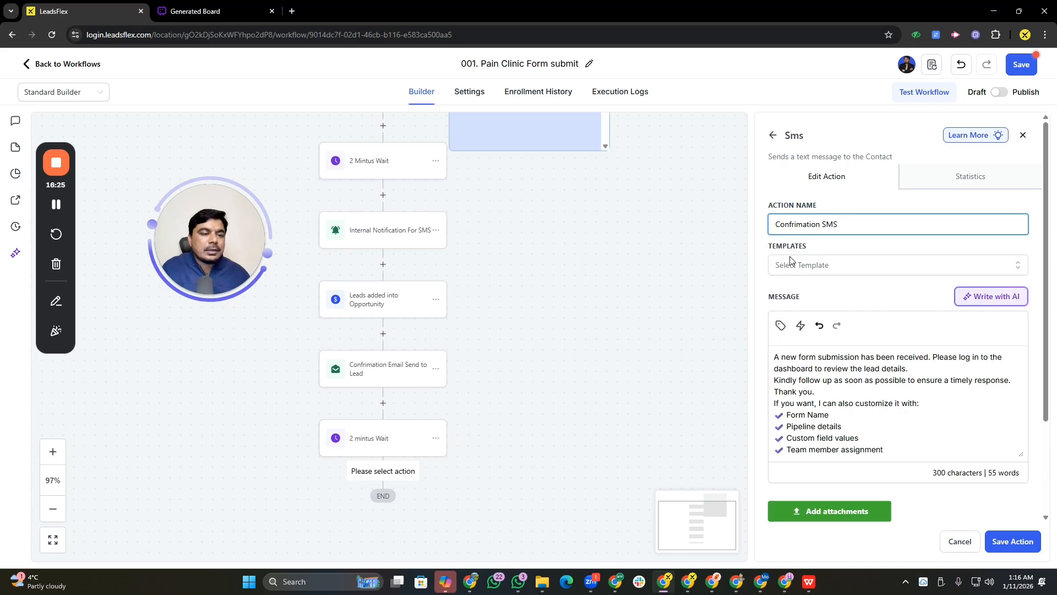
Save the Confirmation SMS action and save the workflow
click(994, 541)
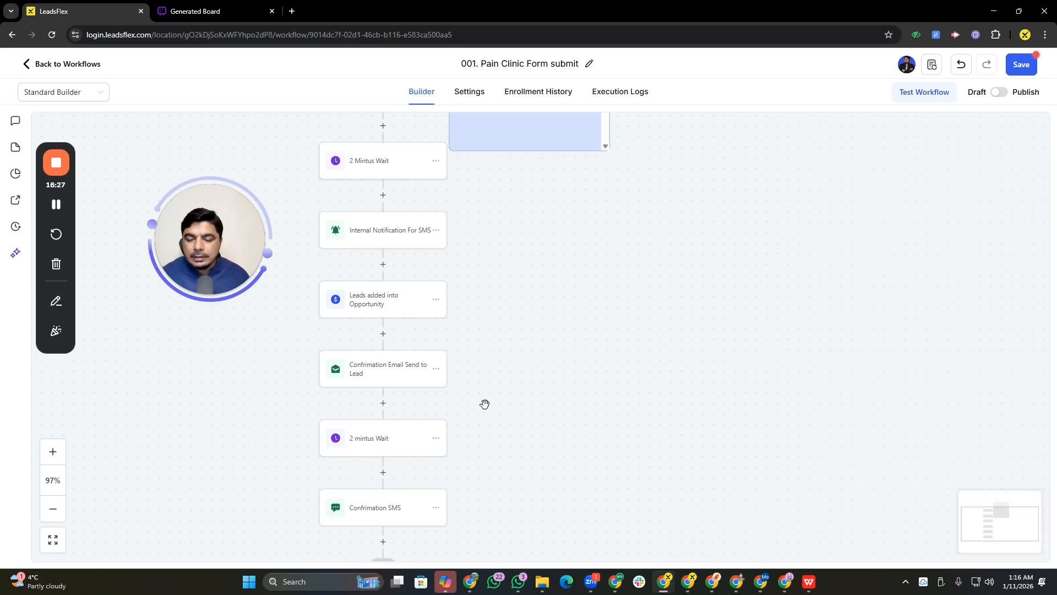
drag(491, 441, 536, 418)
click(1013, 71)
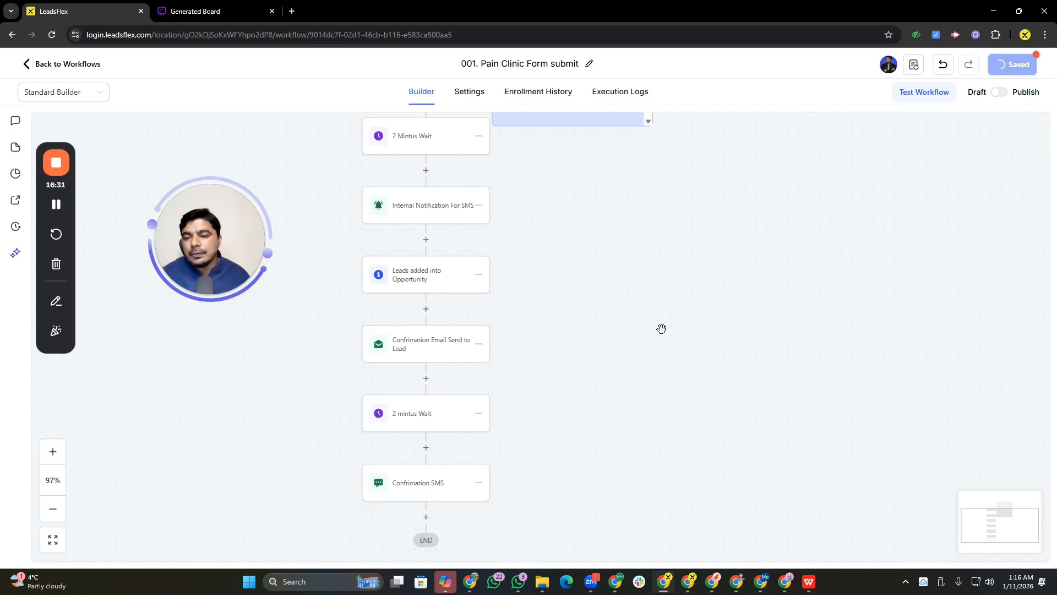
Review the whole workflow from the trigger down to the final Confirmation SMS step
drag(599, 326, 608, 556)
drag(635, 203, 606, 252)
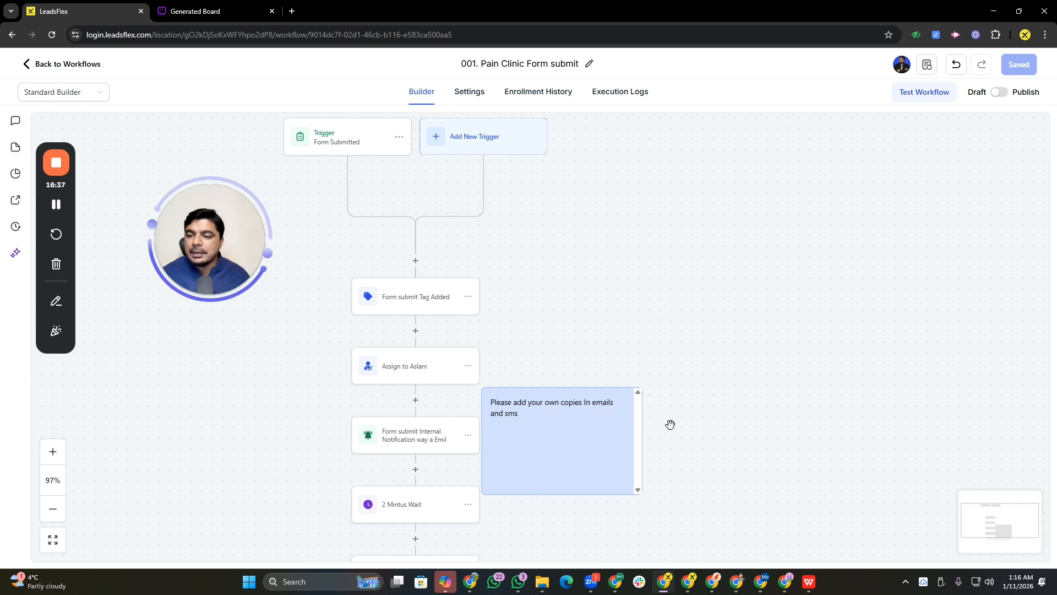
drag(597, 343, 599, 207)
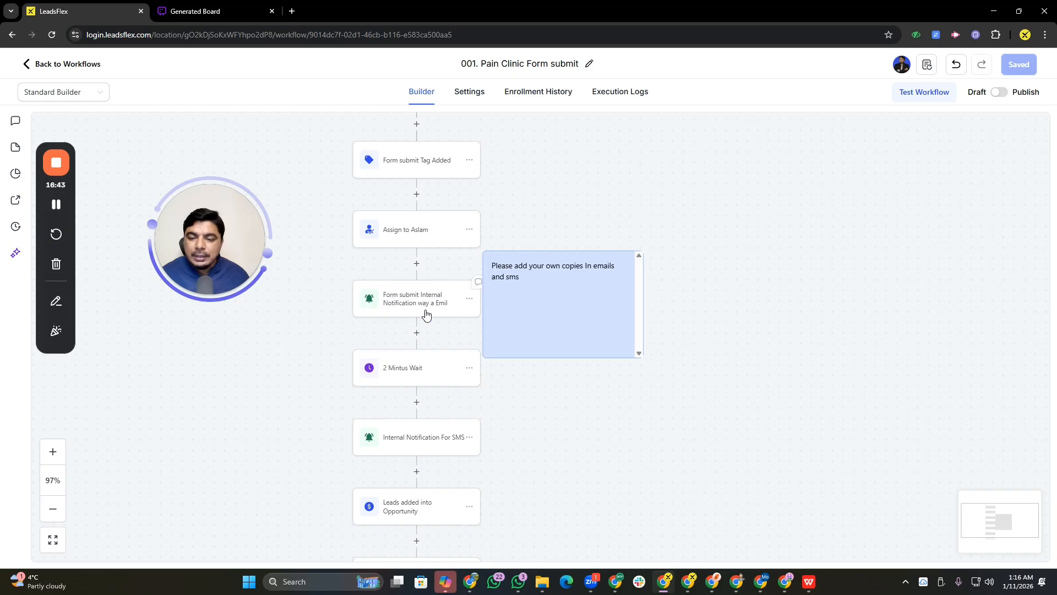
drag(565, 450, 545, 297)
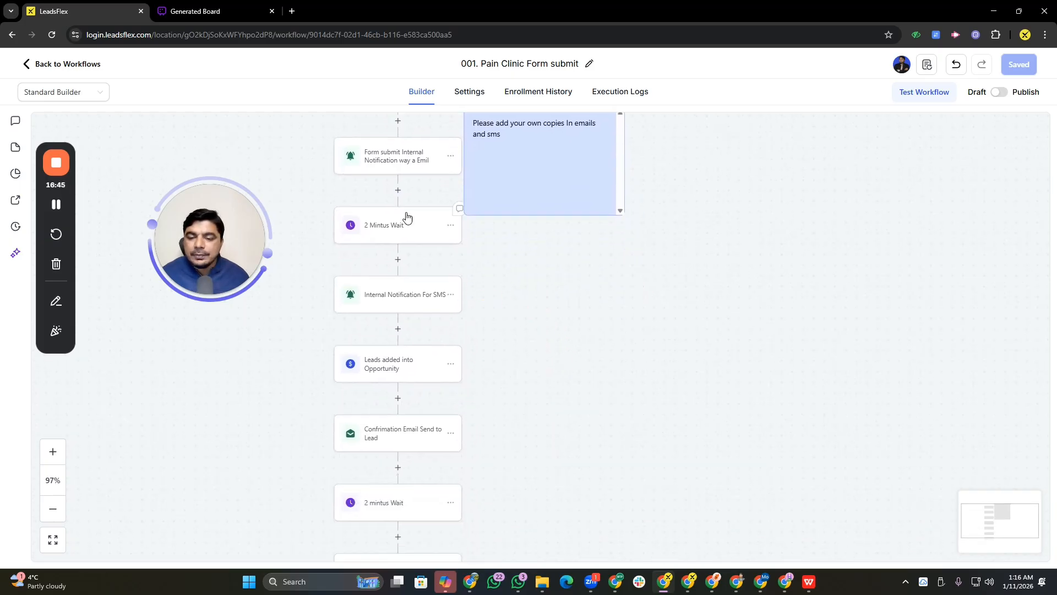
drag(528, 419, 540, 301)
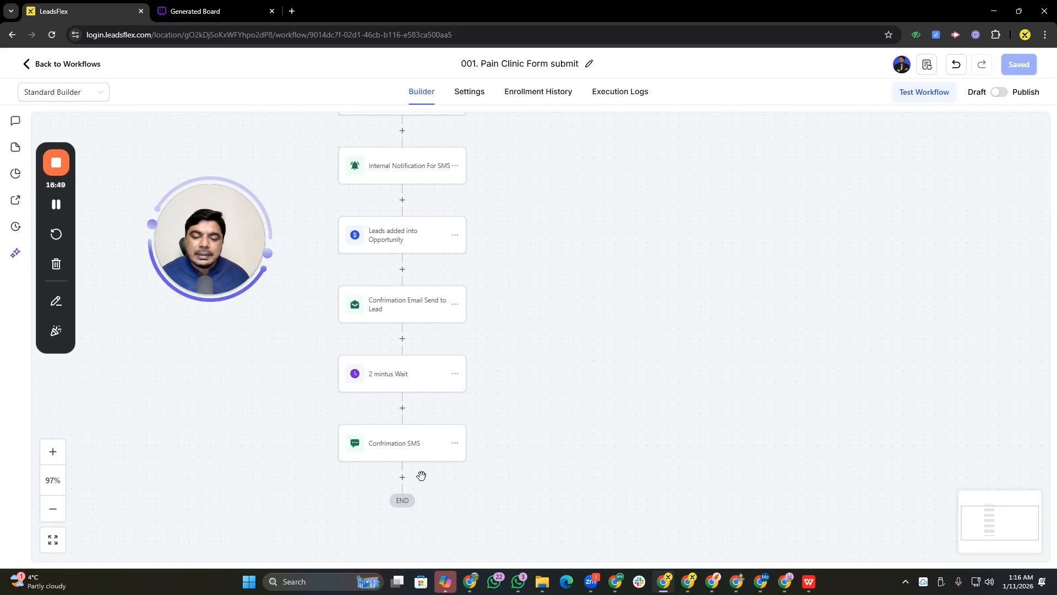
drag(555, 299, 554, 266)
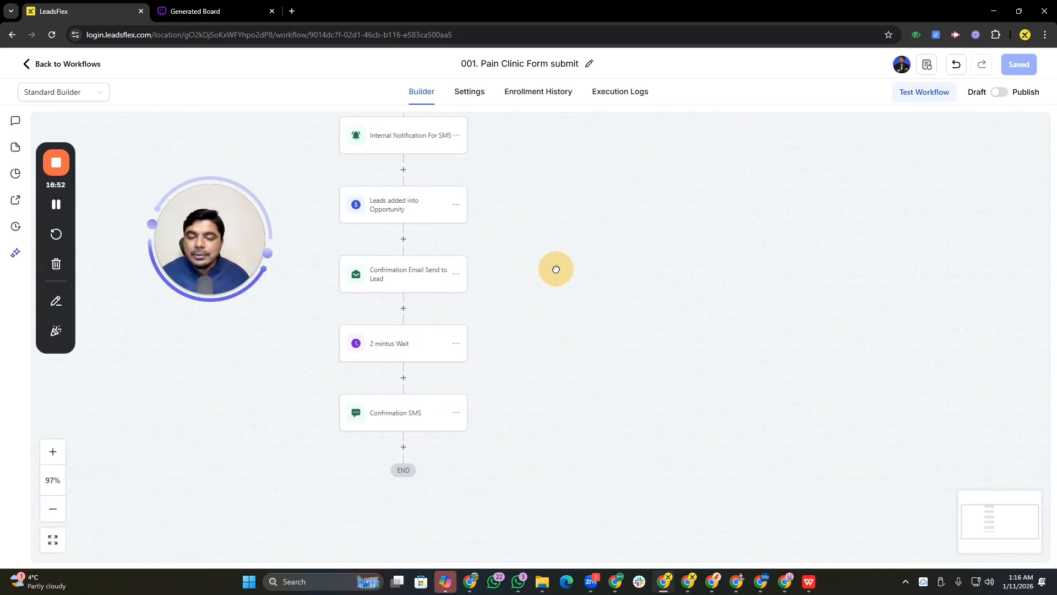
click(403, 448)
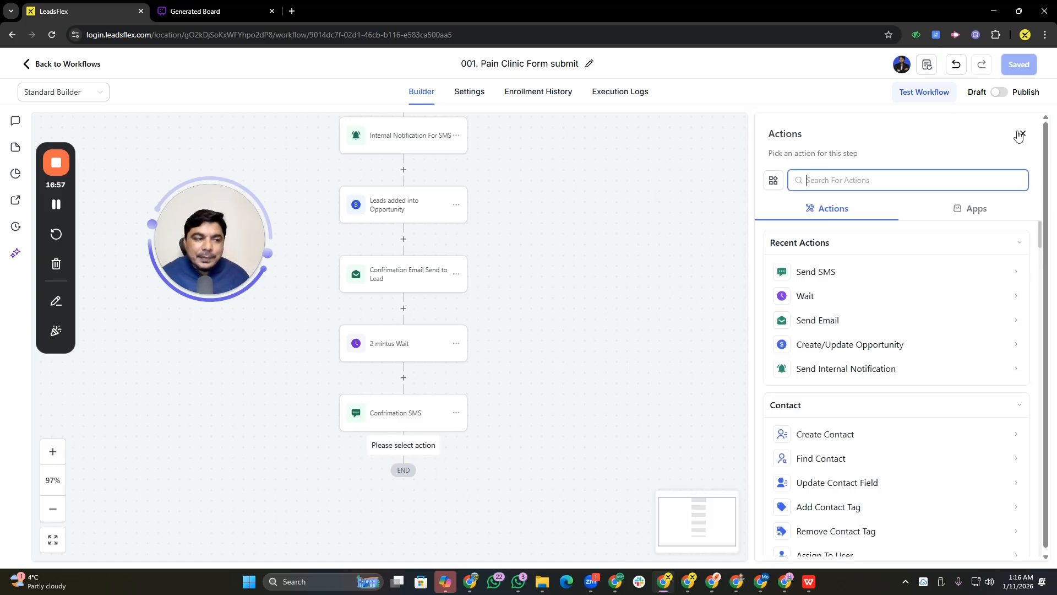
click(1023, 134)
drag(633, 248, 220, 227)
click(29, 65)
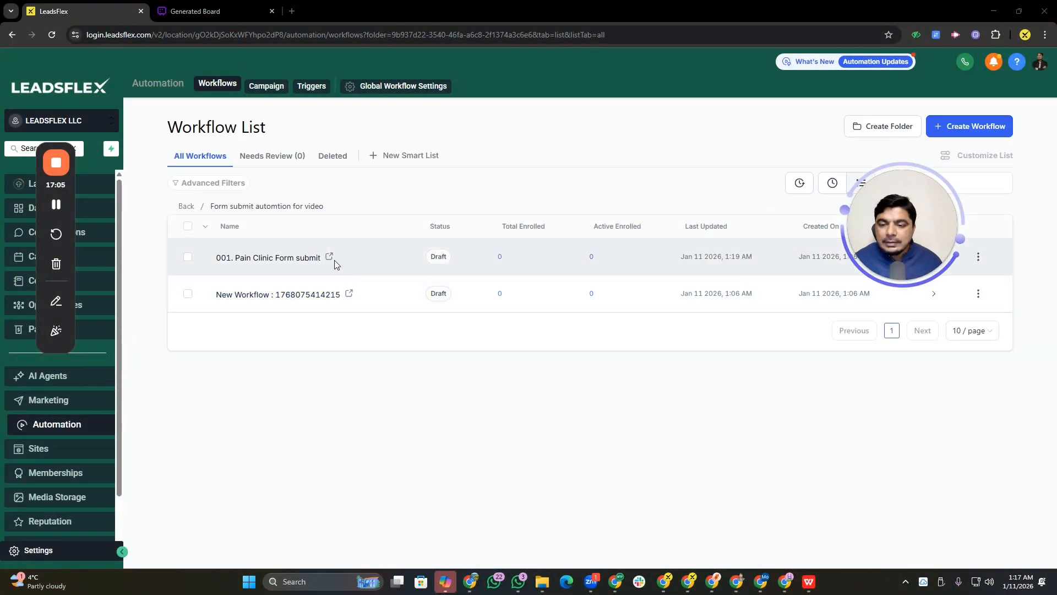
drag(899, 224, 834, 184)
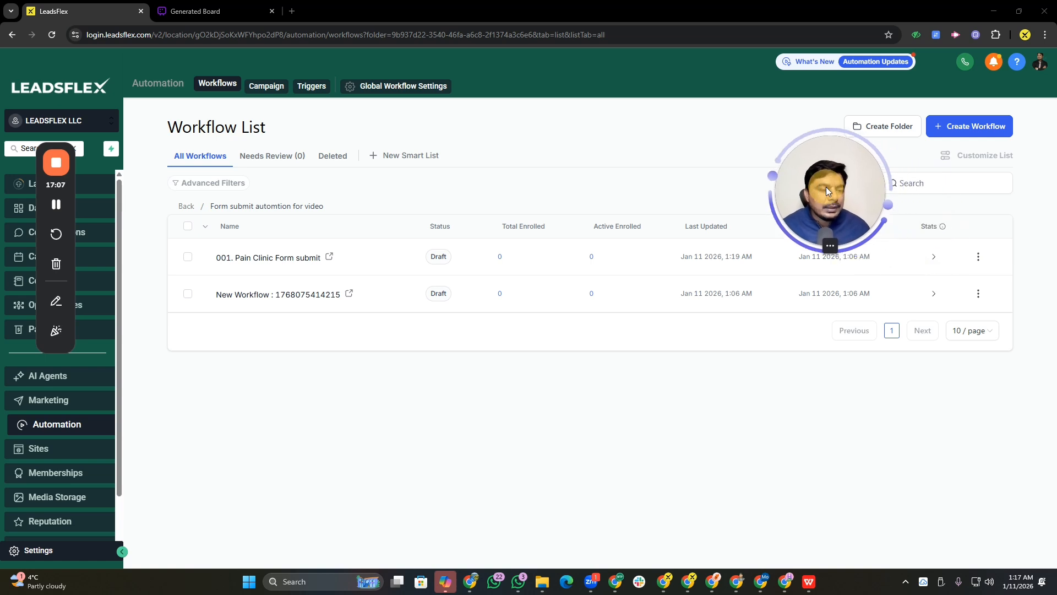
click(296, 297)
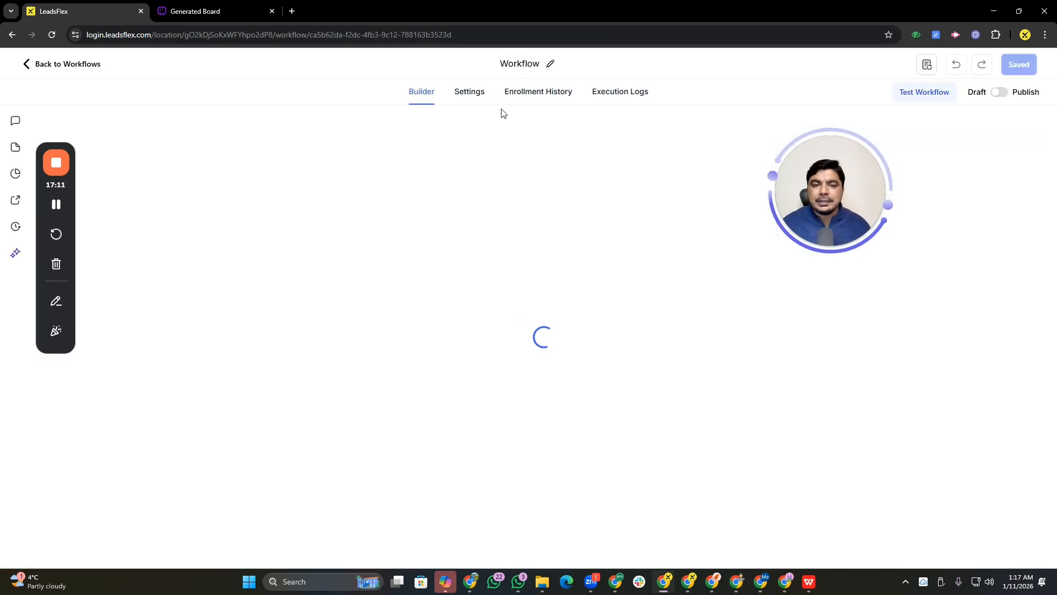
Rename the workflow to 002. Reply to Leads
click(505, 63)
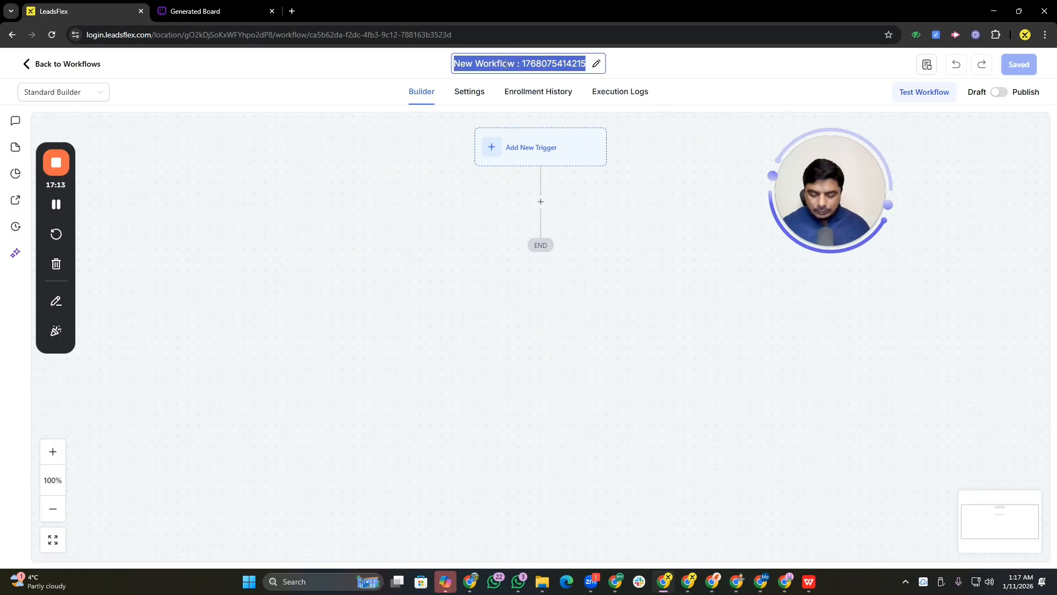
text())
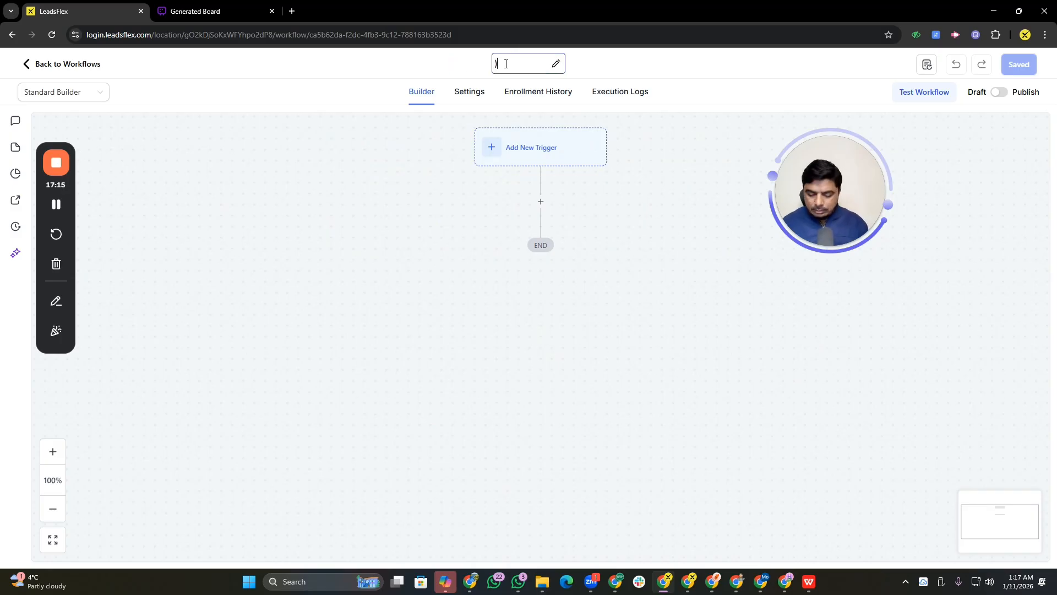
key(BackSpace)
text(002)
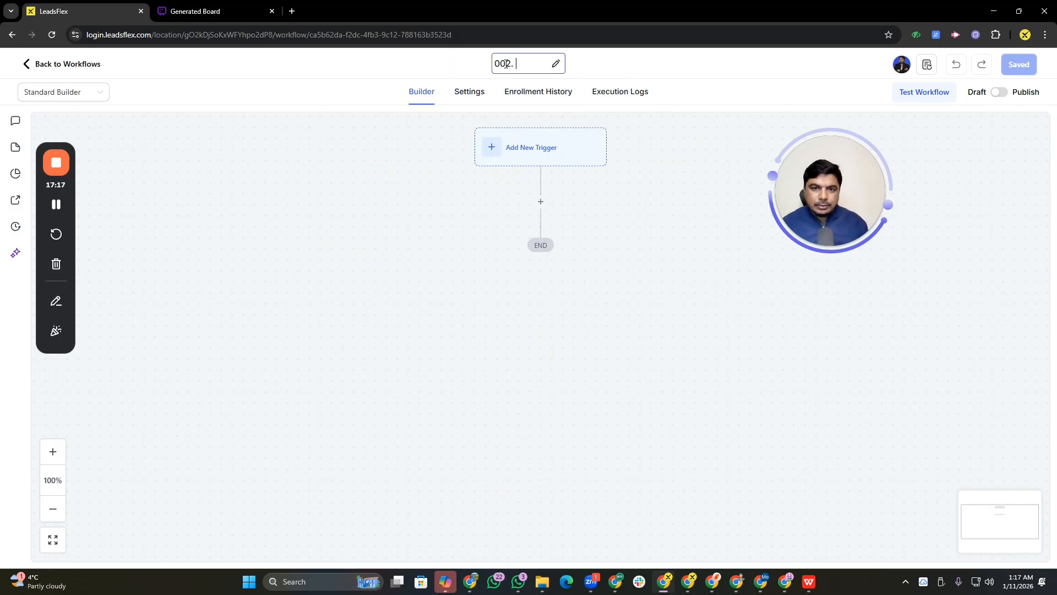
text(. )
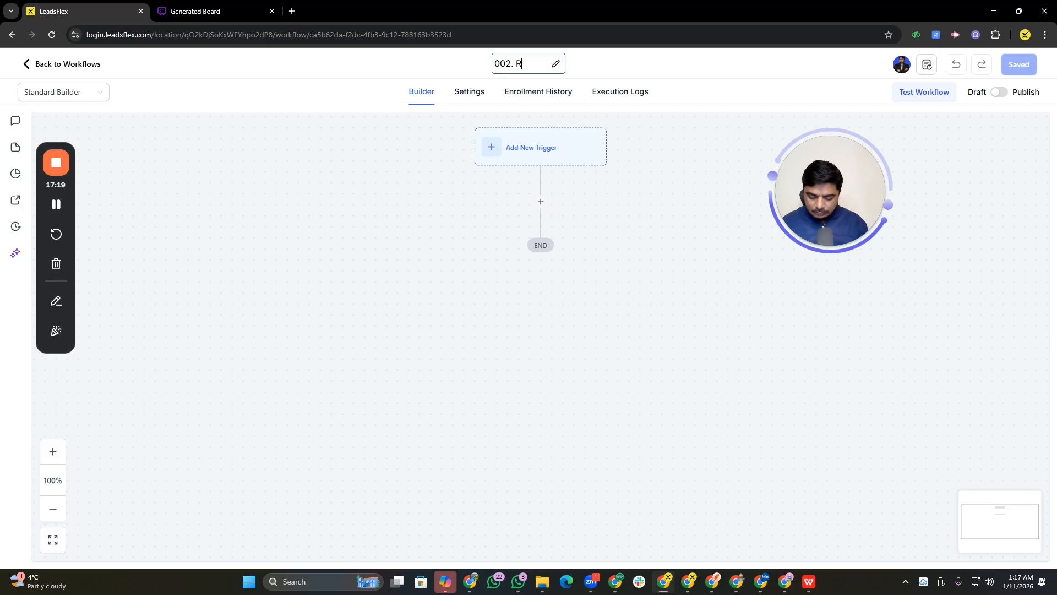
text(Reply to Cus)
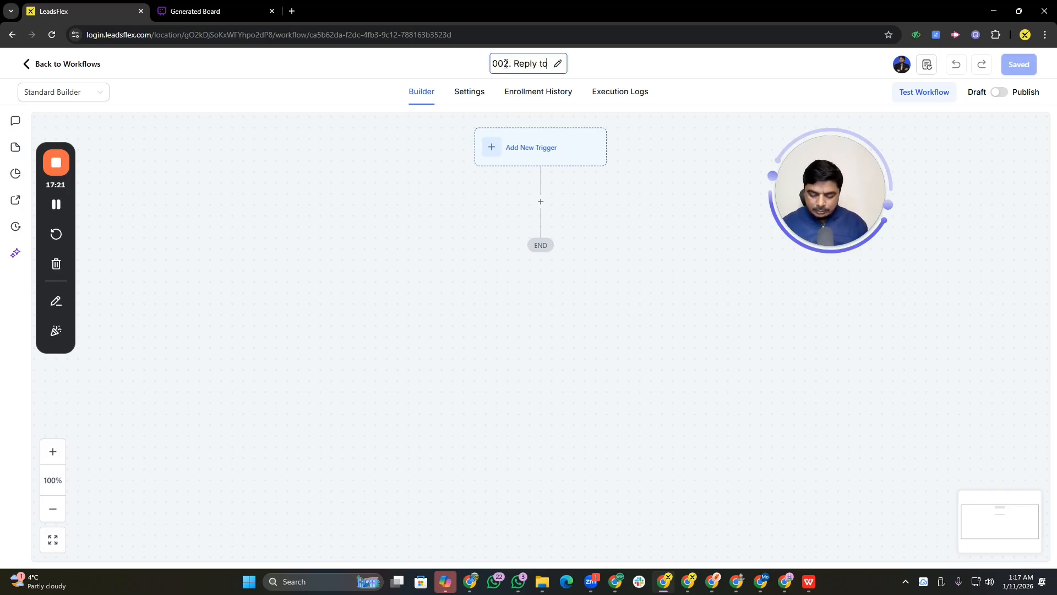
key(BackSpace)
key(BackSpace)
key(BackSpace)
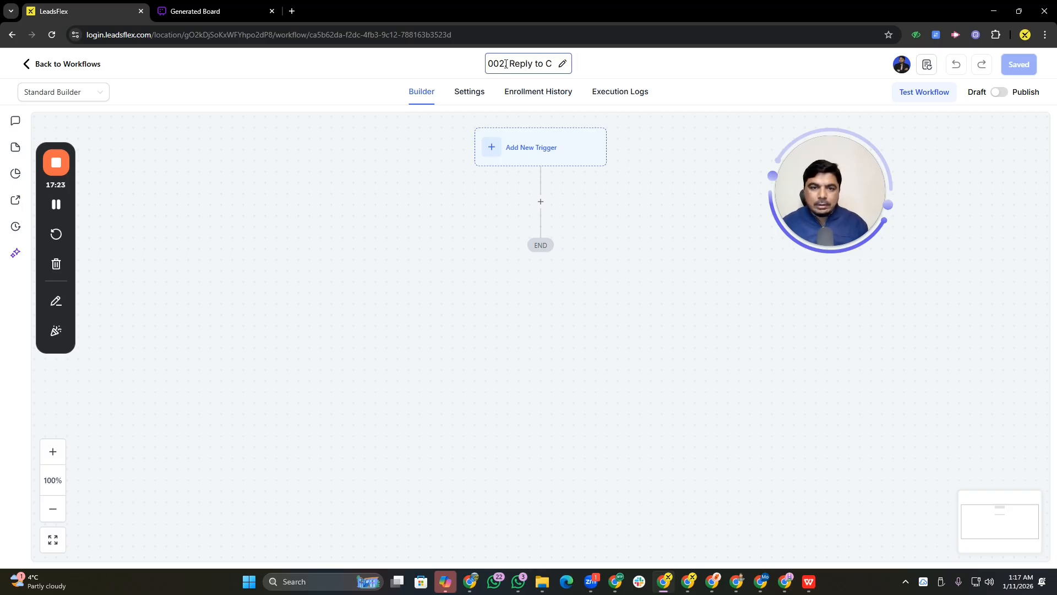
text(Leads)
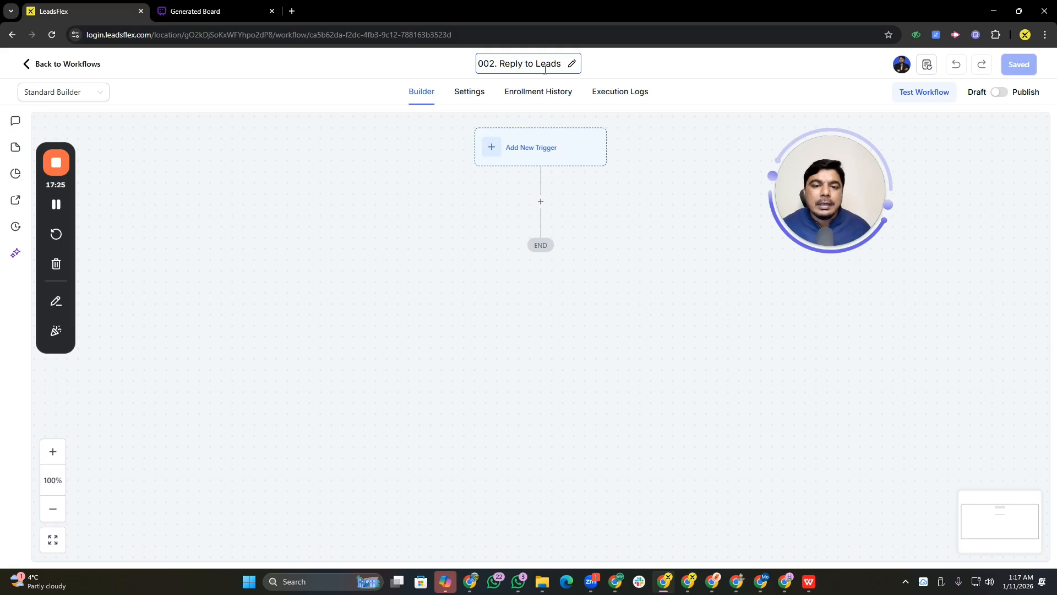
click(567, 148)
Add a Customer Replied trigger to the workflow by searching the trigger list for custom
click(532, 148)
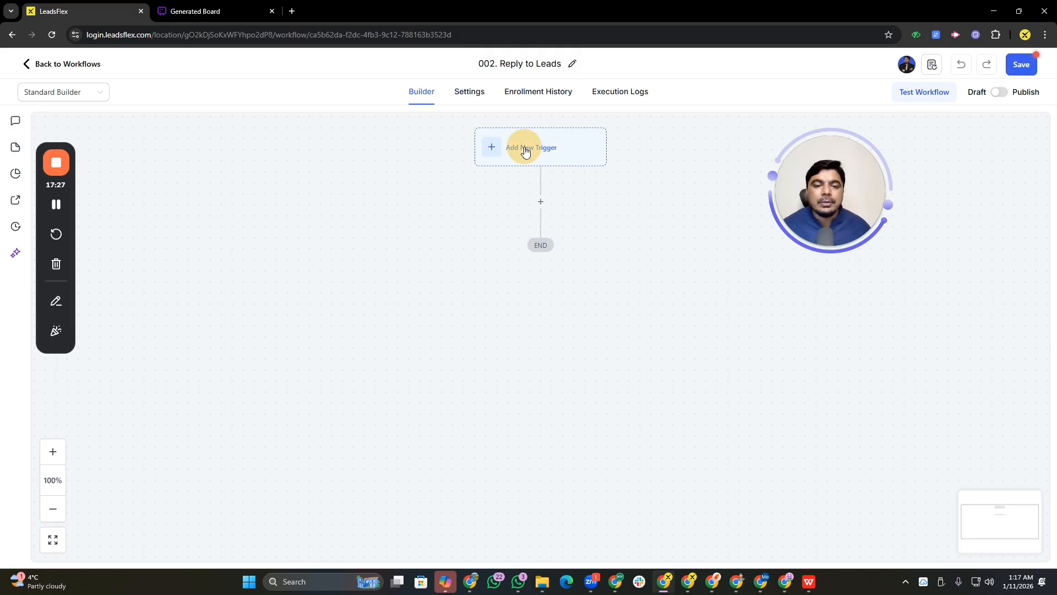
drag(853, 178, 215, 297)
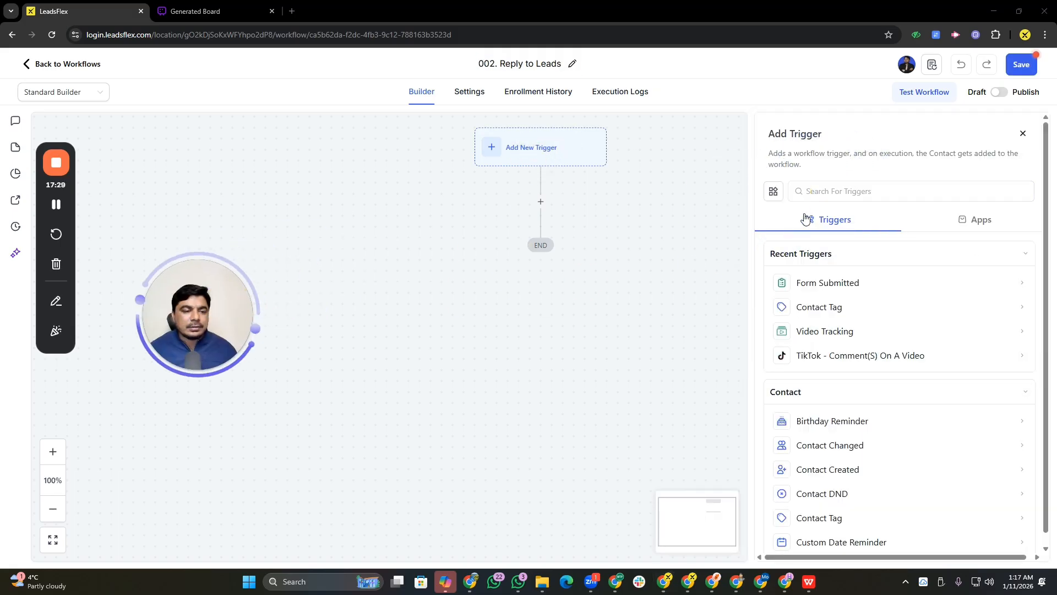
click(828, 191)
text(cus)
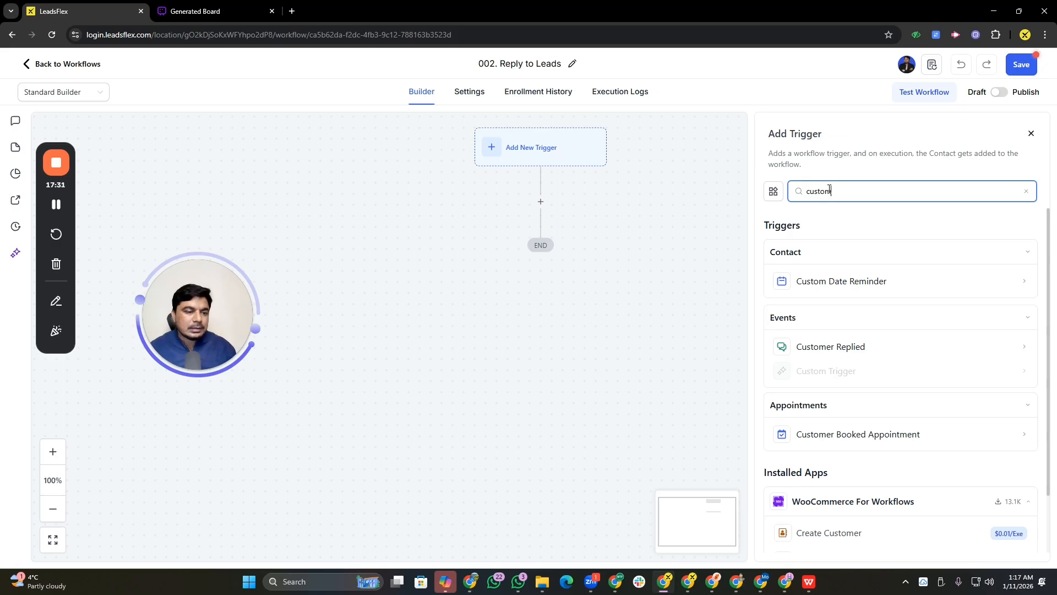
text(tom)
click(826, 346)
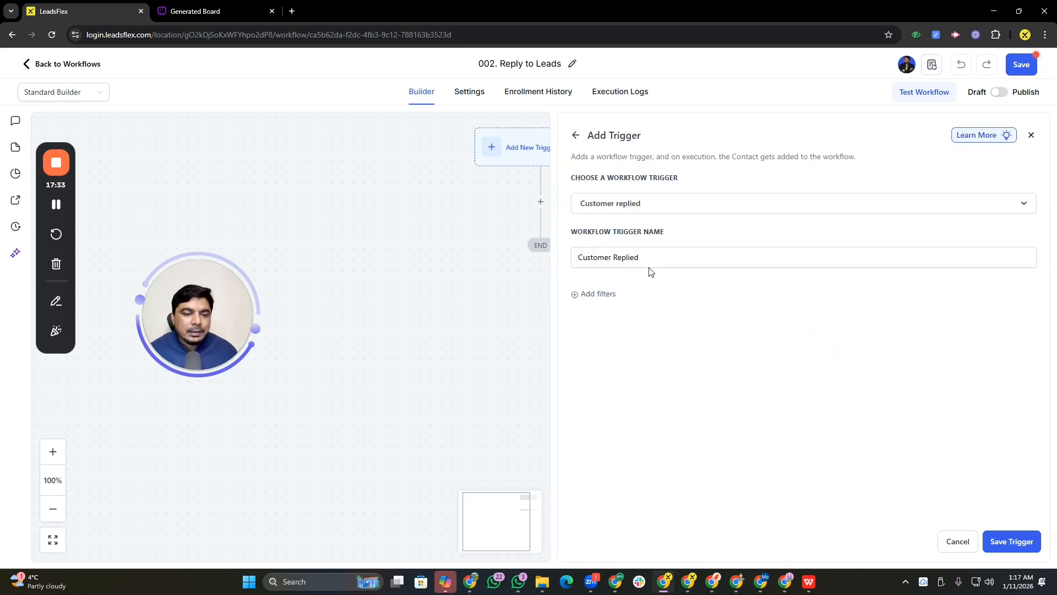
Add a filter to the trigger and select the Business Email field for it
click(617, 294)
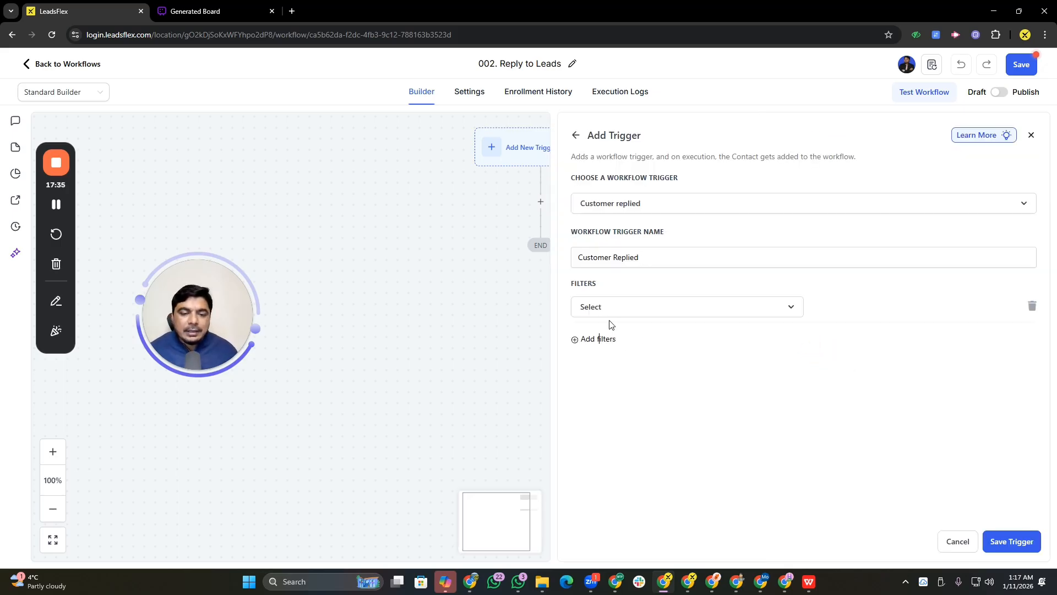
click(637, 309)
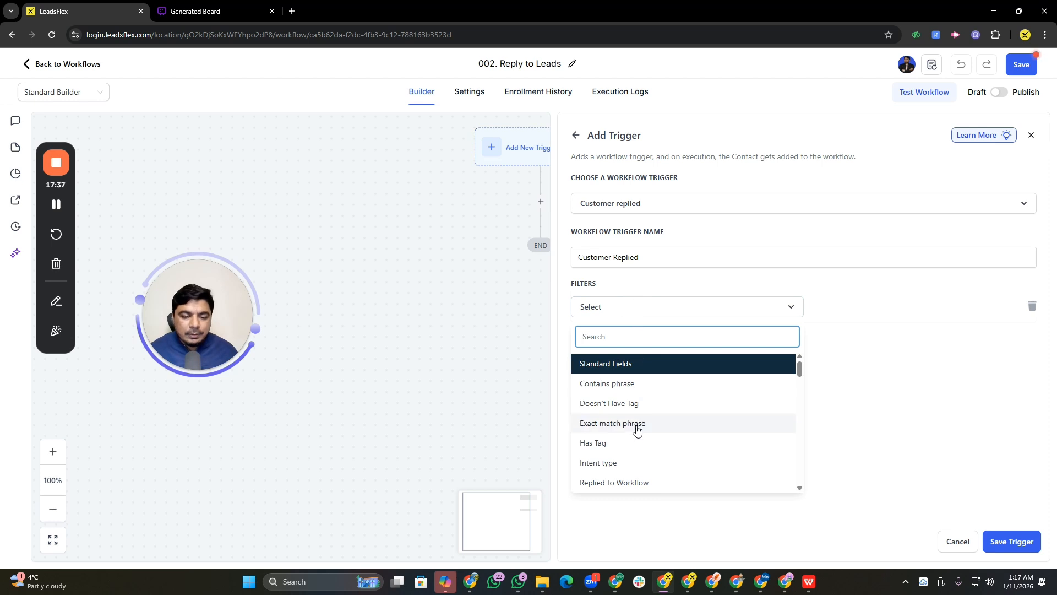
drag(799, 367, 801, 335)
text(e)
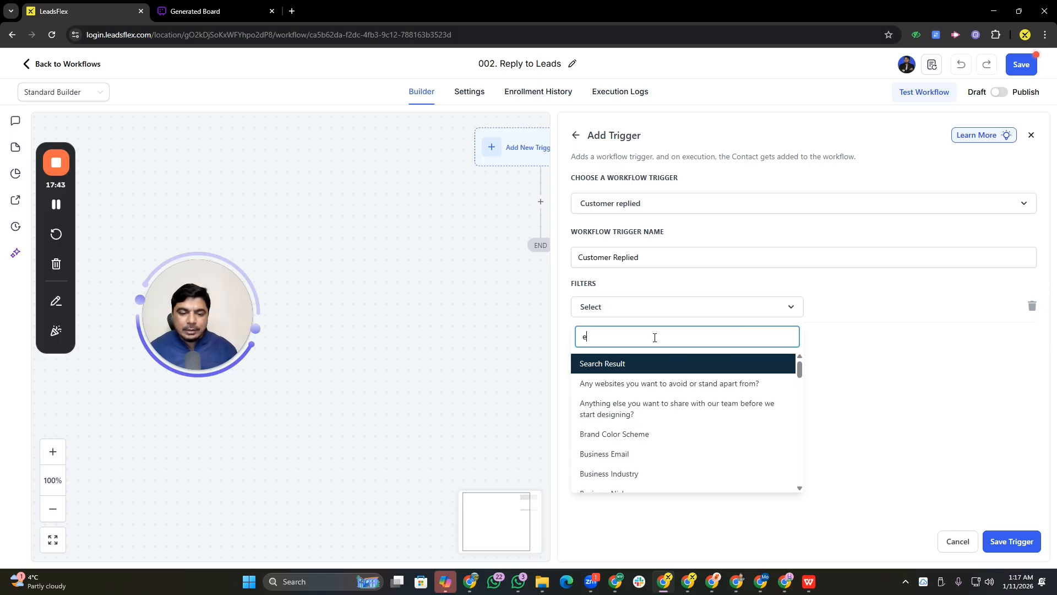
text(mil)
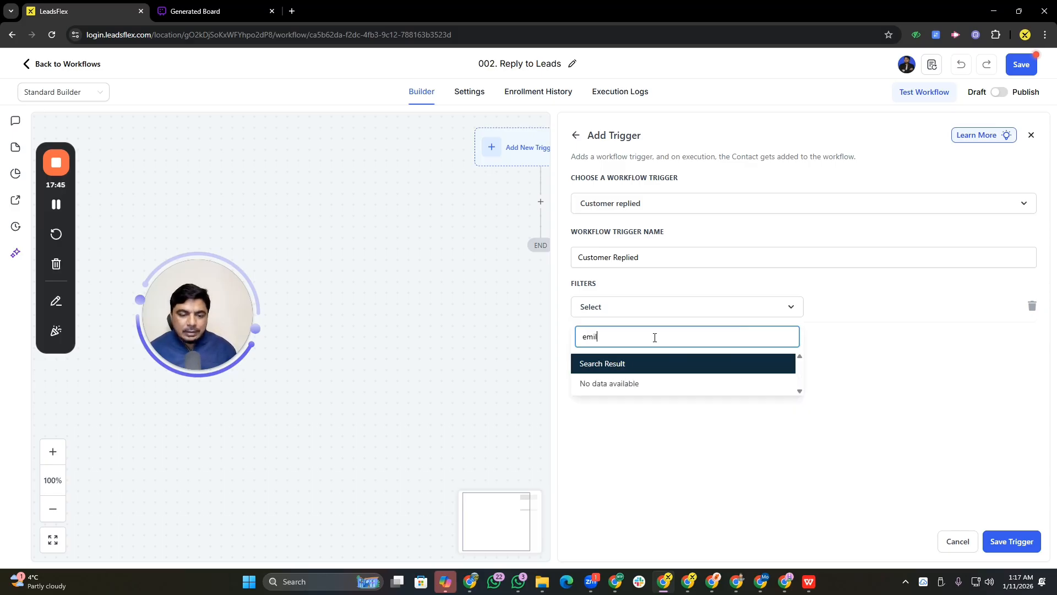
key(BackSpace)
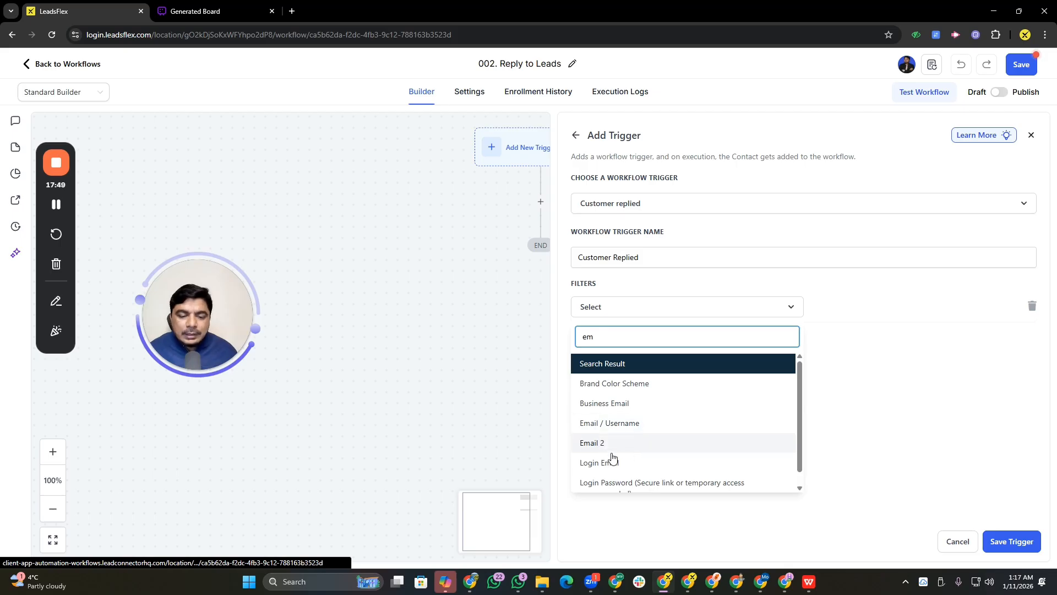
click(603, 407)
Clear the filter's field selection and set the filter's second option to Email
click(868, 312)
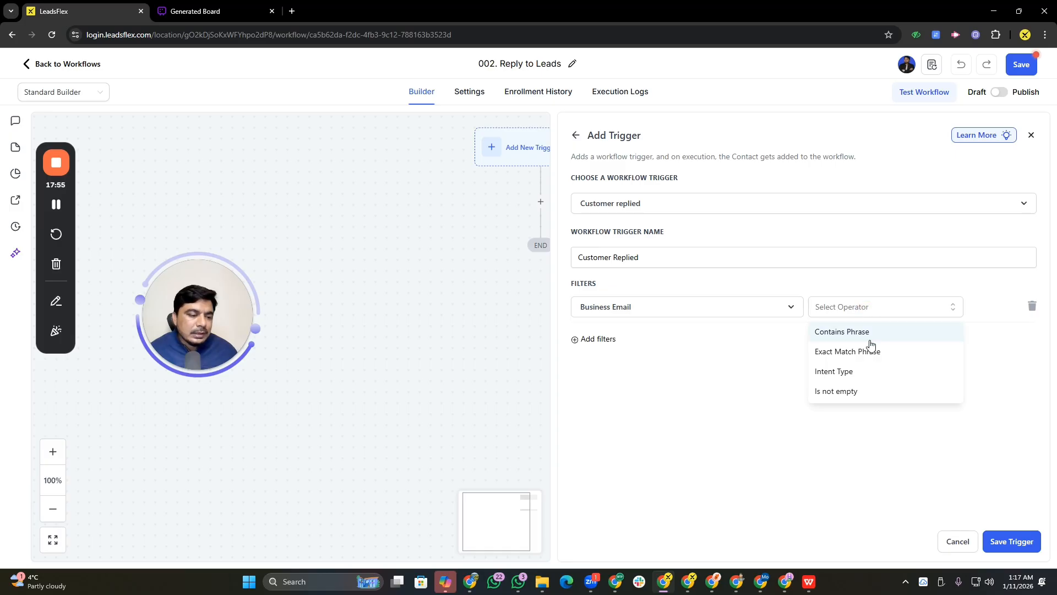
click(653, 306)
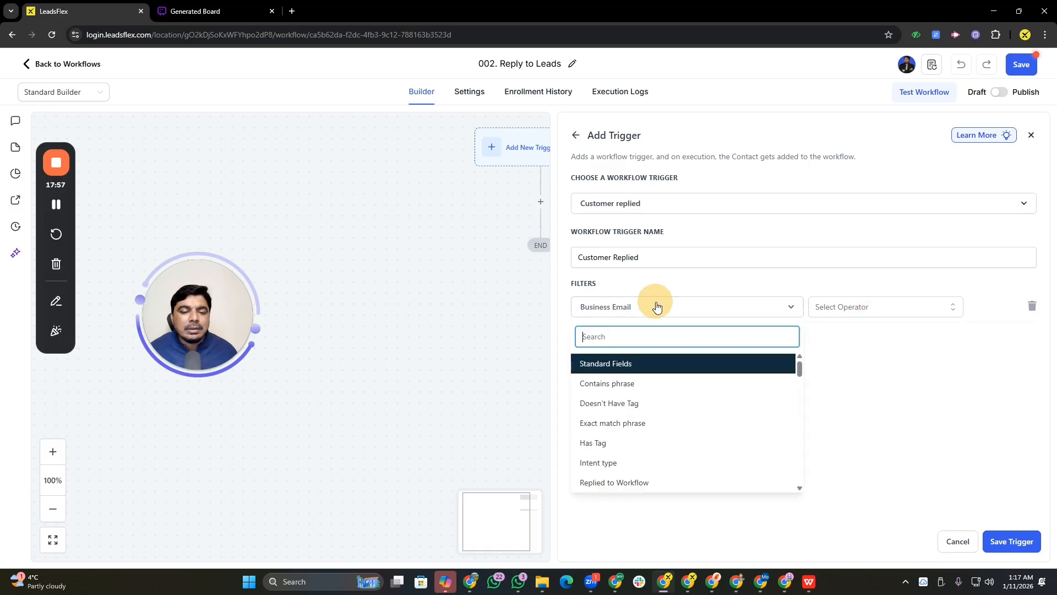
scroll(637, 408, down, 3)
scroll(636, 409, down, 5)
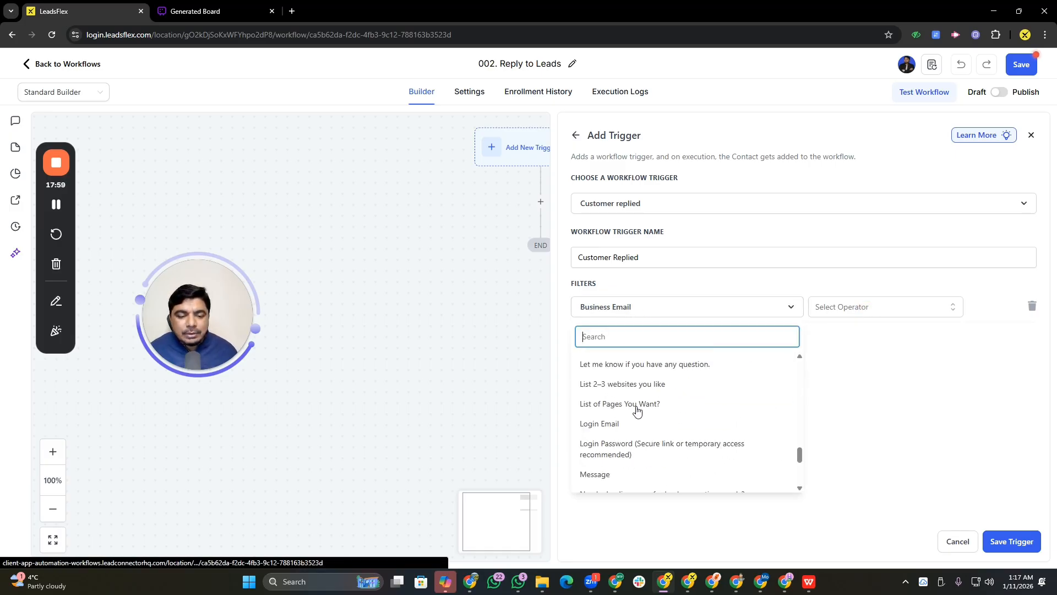
scroll(631, 405, up, 5)
click(620, 363)
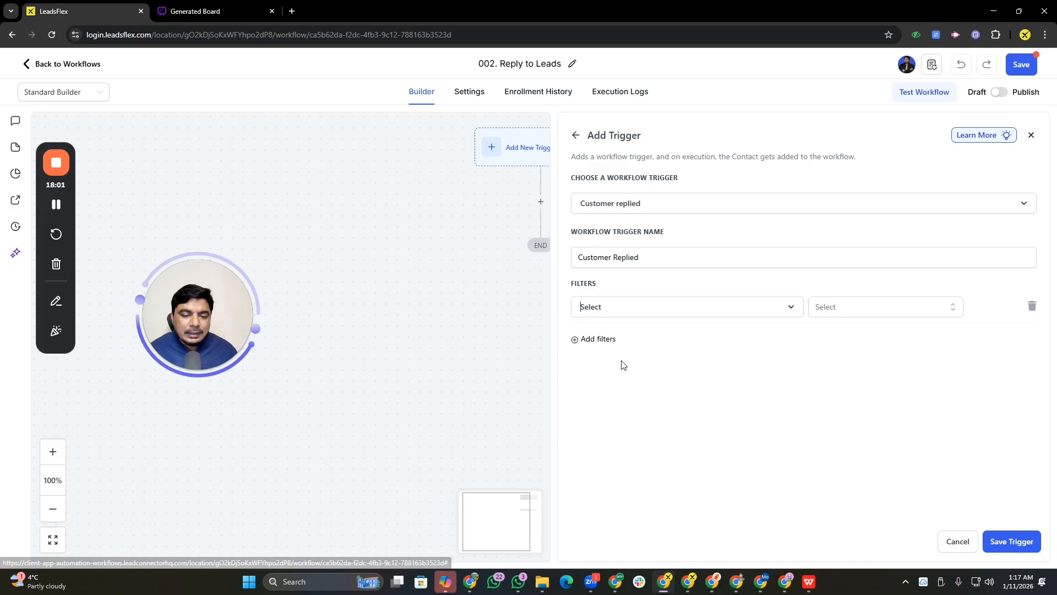
click(845, 306)
click(848, 399)
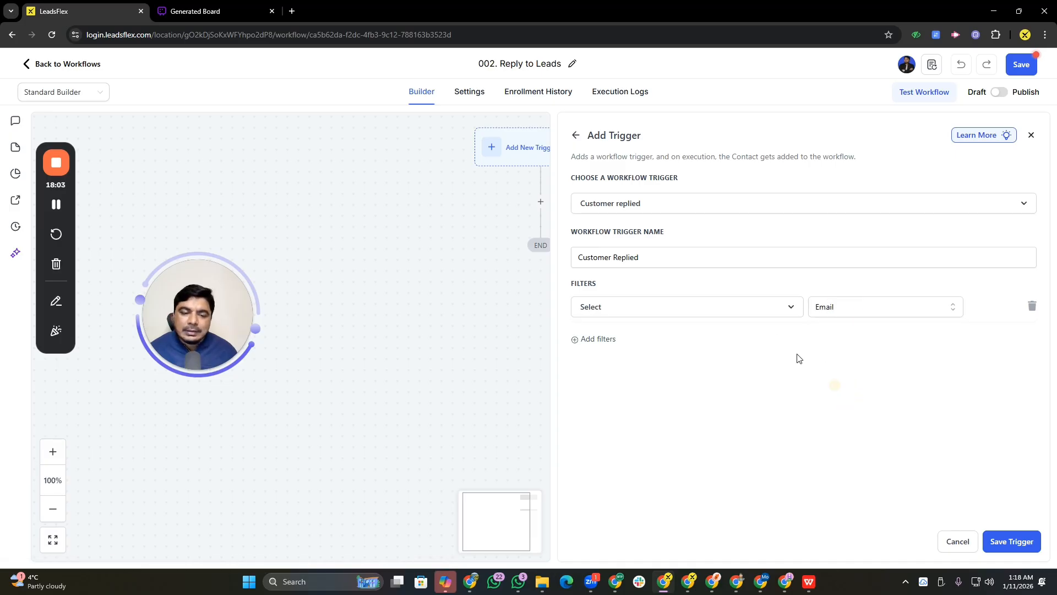
Set the trigger filter's field to Reply channel by searching the filter list for reply
click(611, 310)
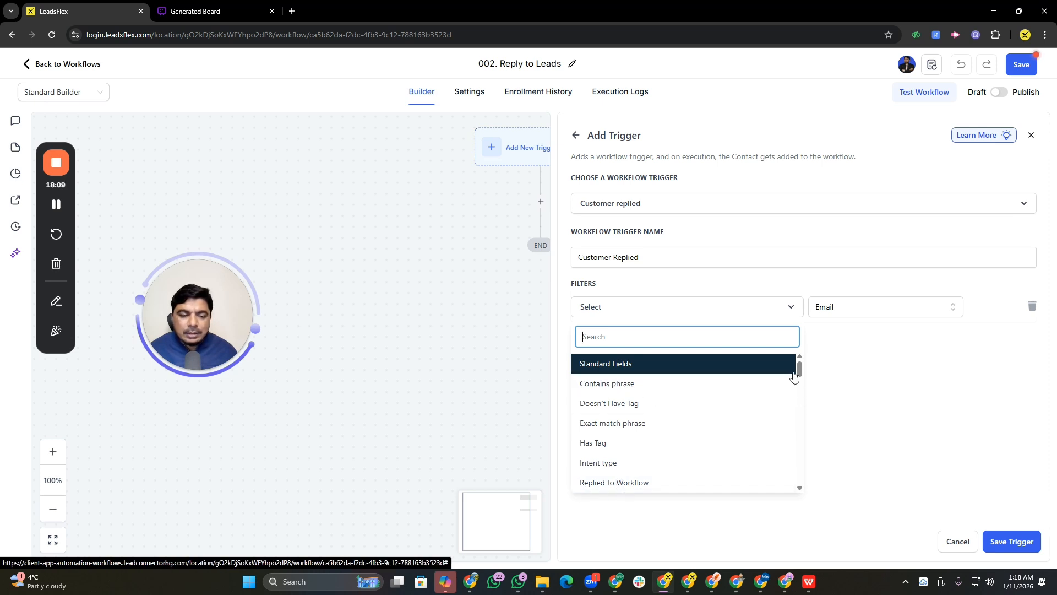
drag(803, 368, 803, 379)
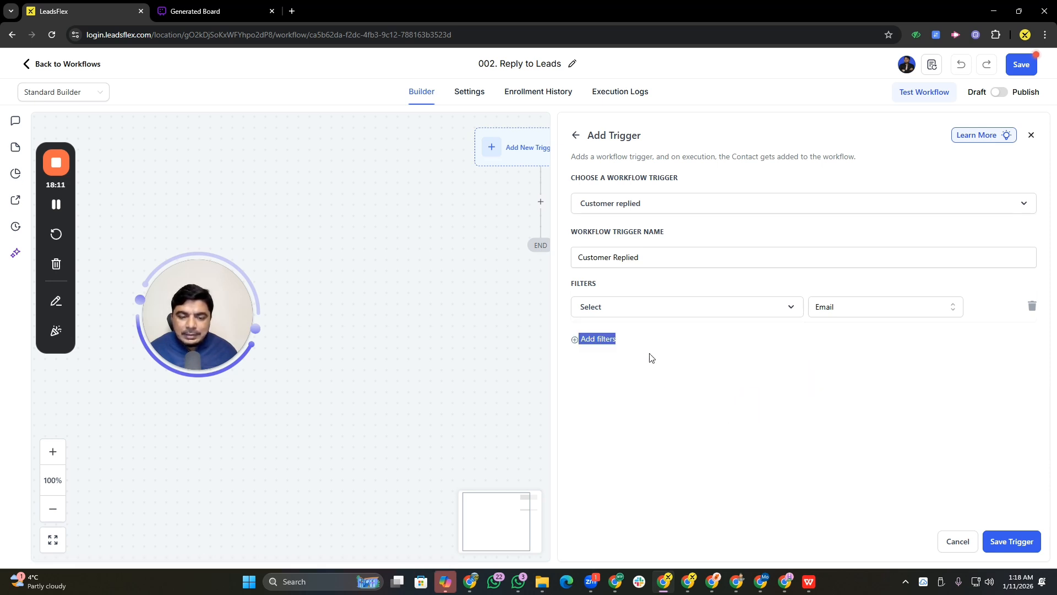
click(637, 305)
text(reply)
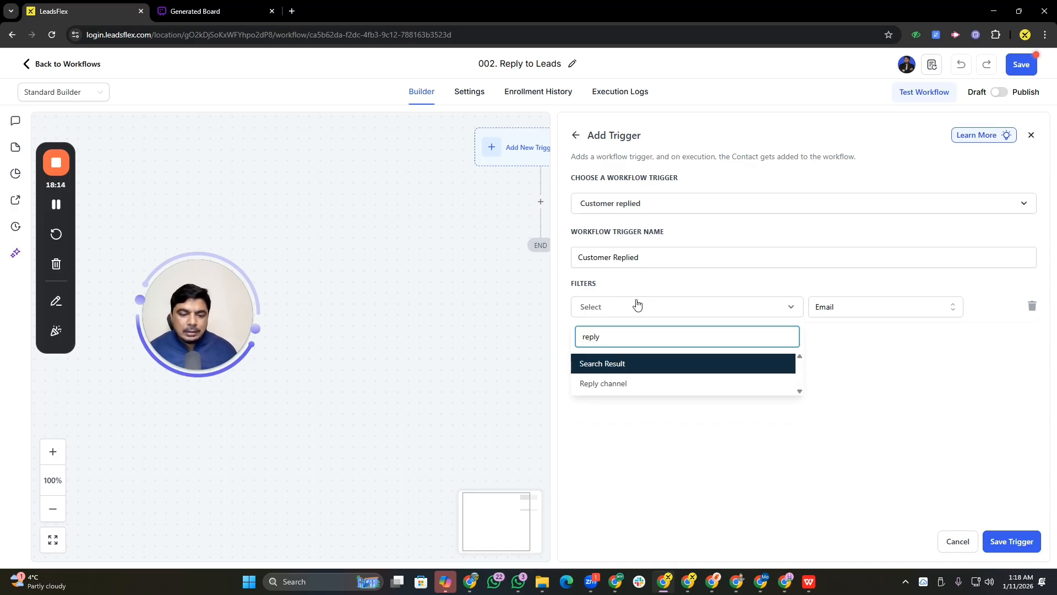
click(610, 384)
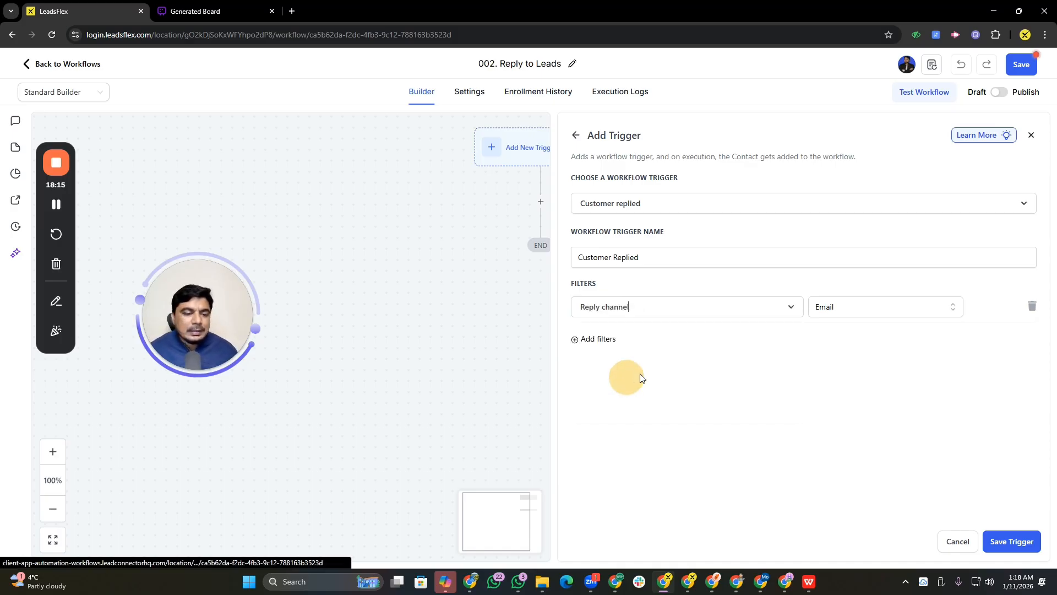
Choose Email as the reply channel value and save the trigger
click(604, 337)
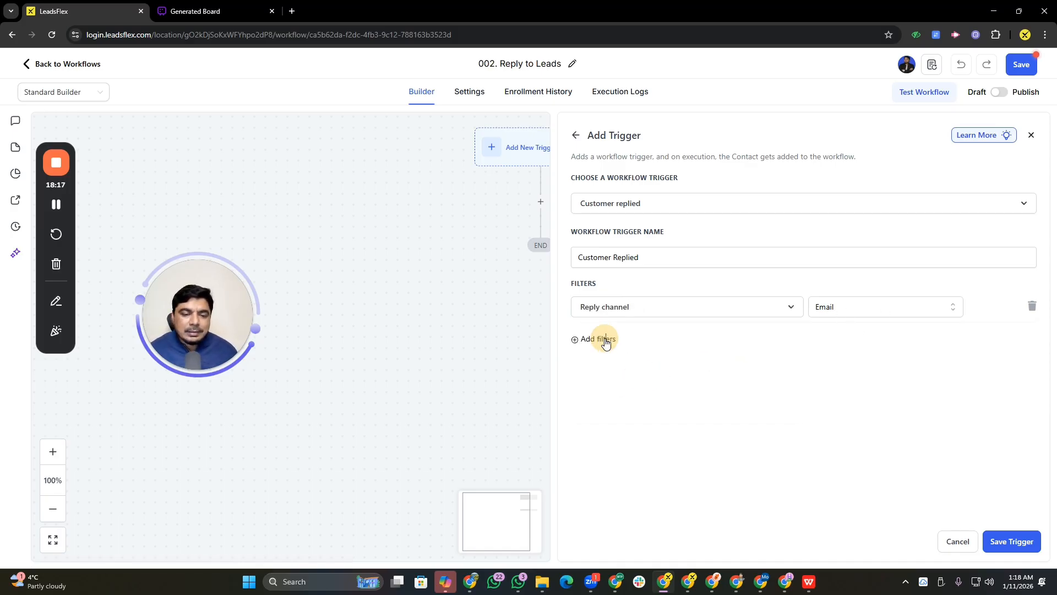
click(1022, 543)
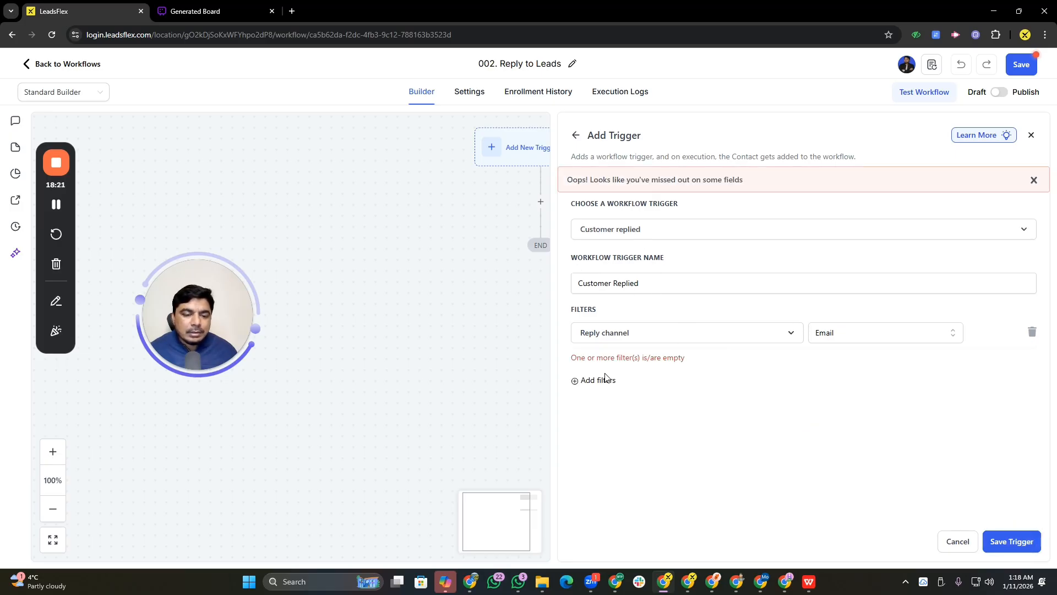
click(847, 335)
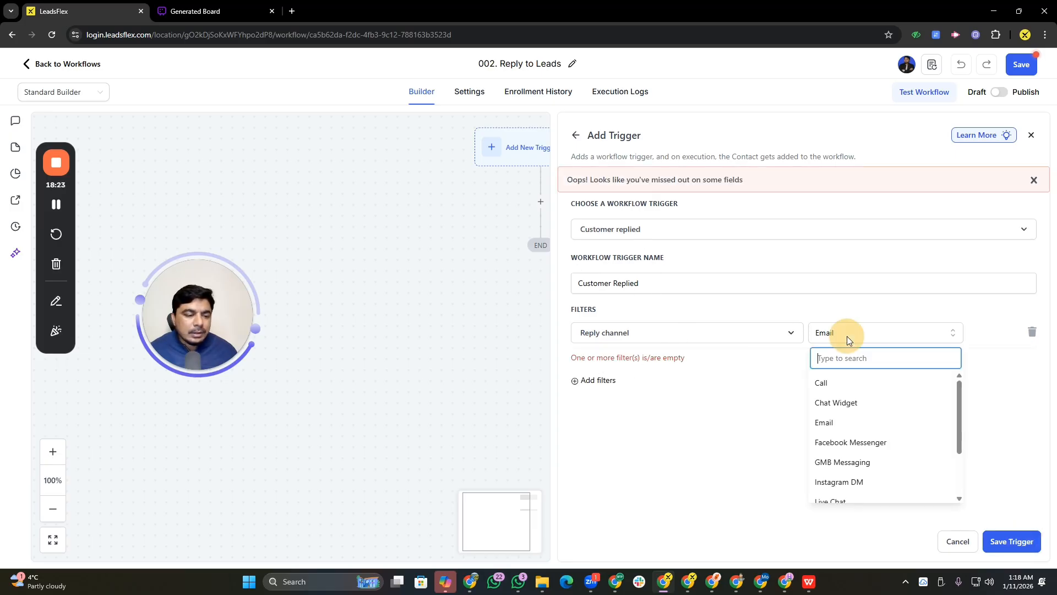
click(831, 425)
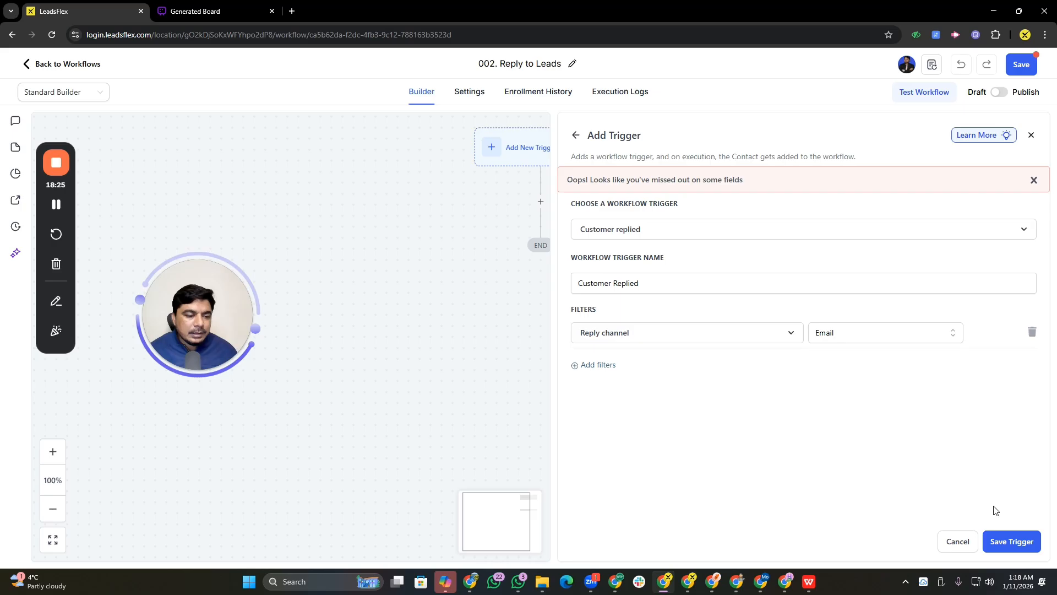
click(1006, 542)
Reopen the trigger, rename it to Customer Replied On emil, and save it
drag(609, 198, 545, 311)
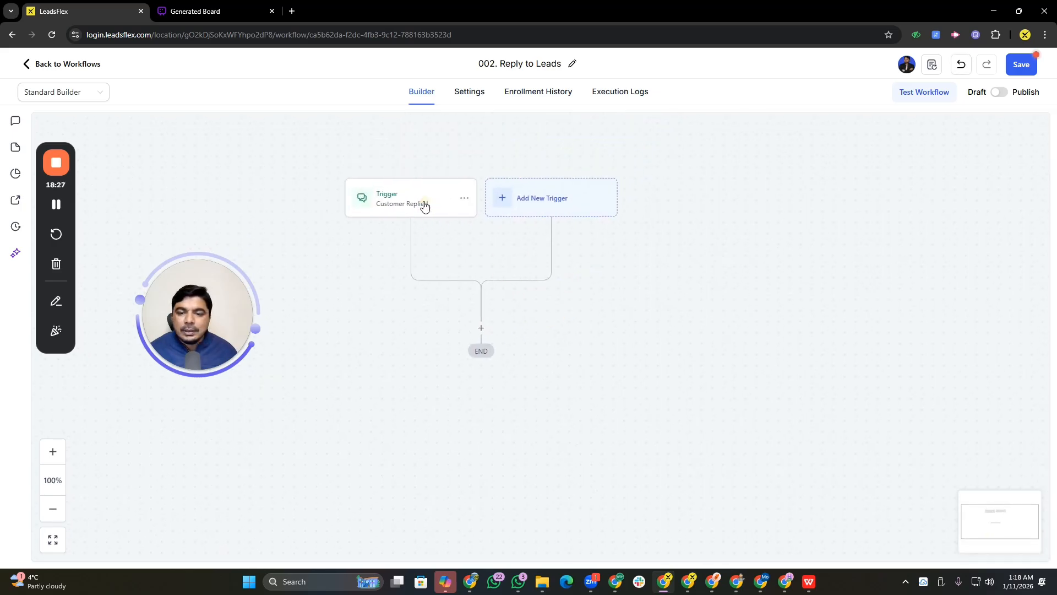
click(424, 206)
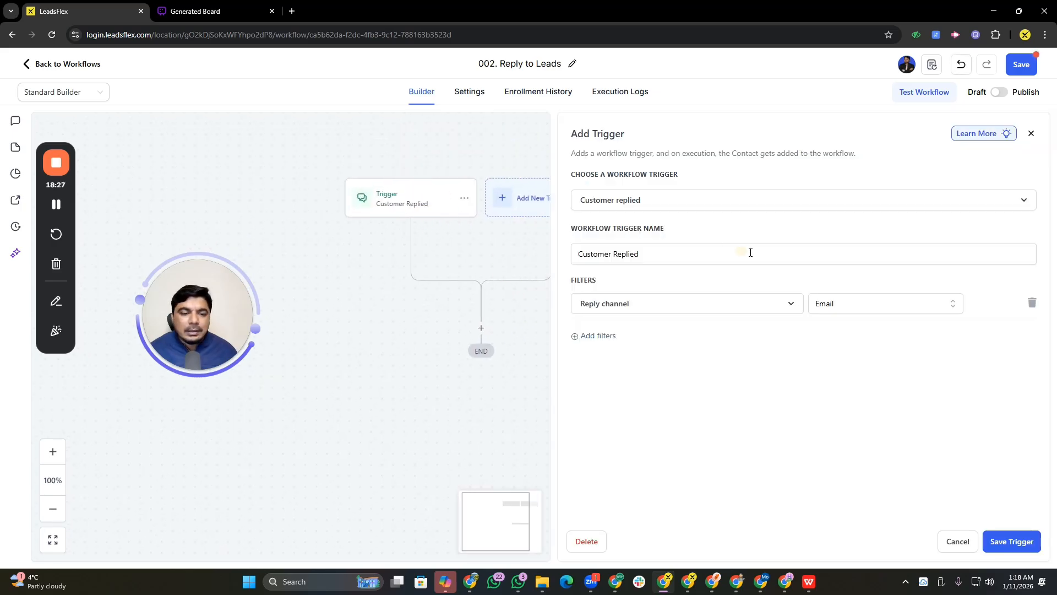
click(648, 255)
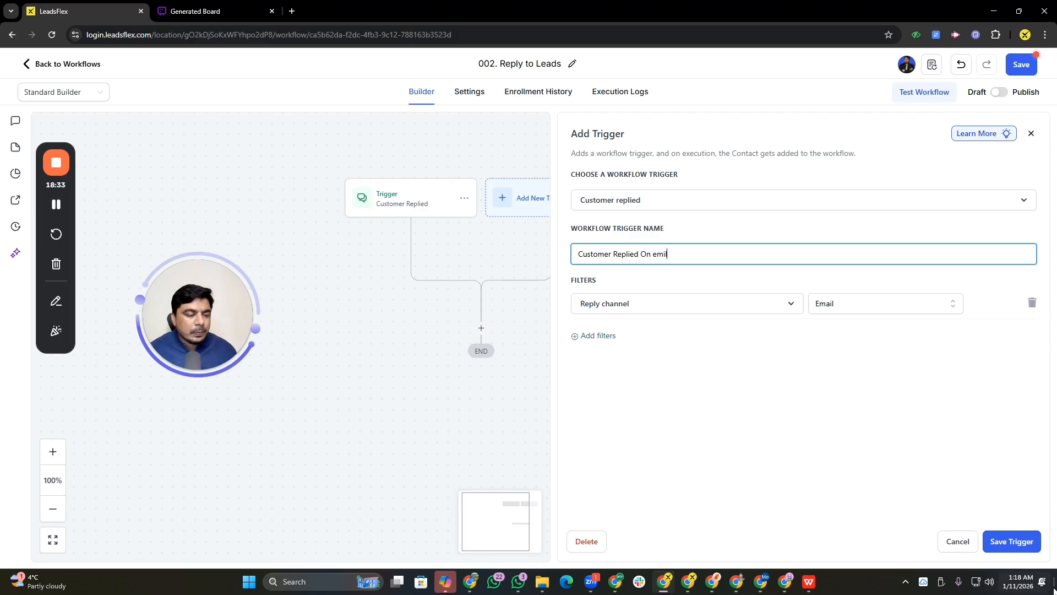
click(1025, 552)
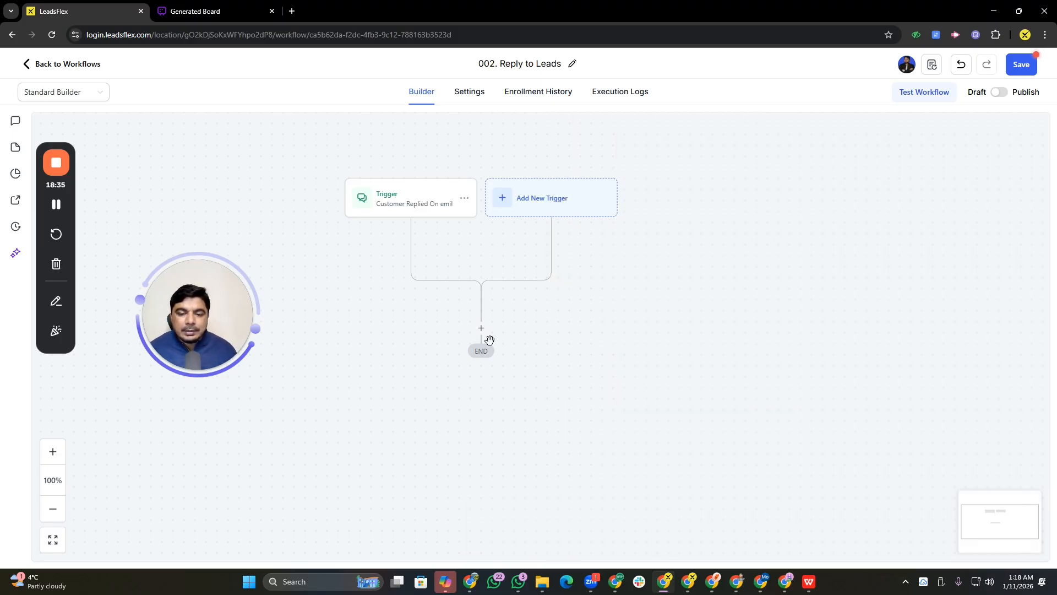
Reopen the trigger and add a second filter set to Has Tag
click(410, 212)
click(597, 336)
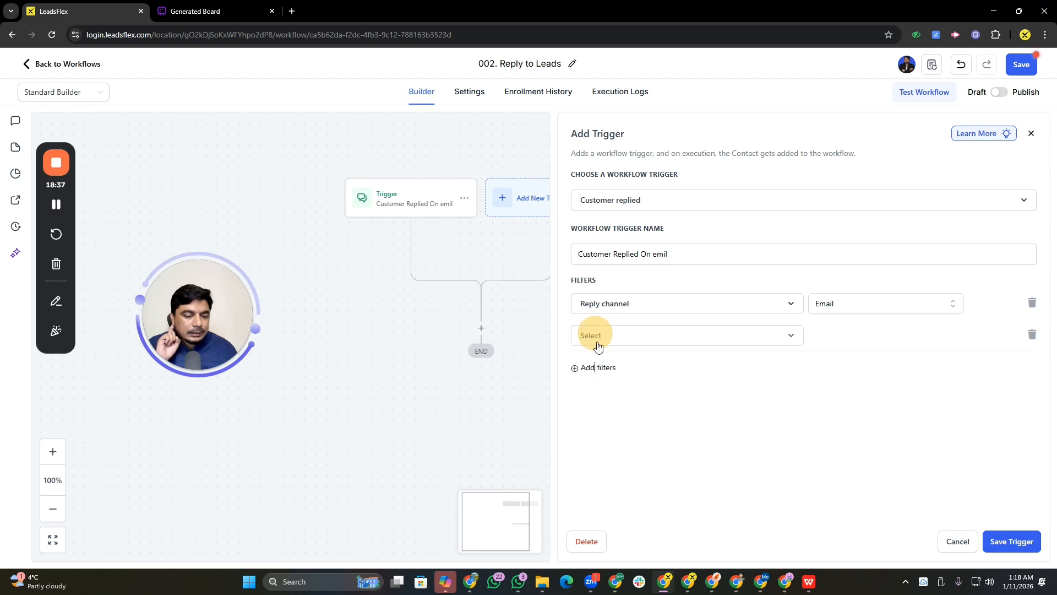
click(635, 340)
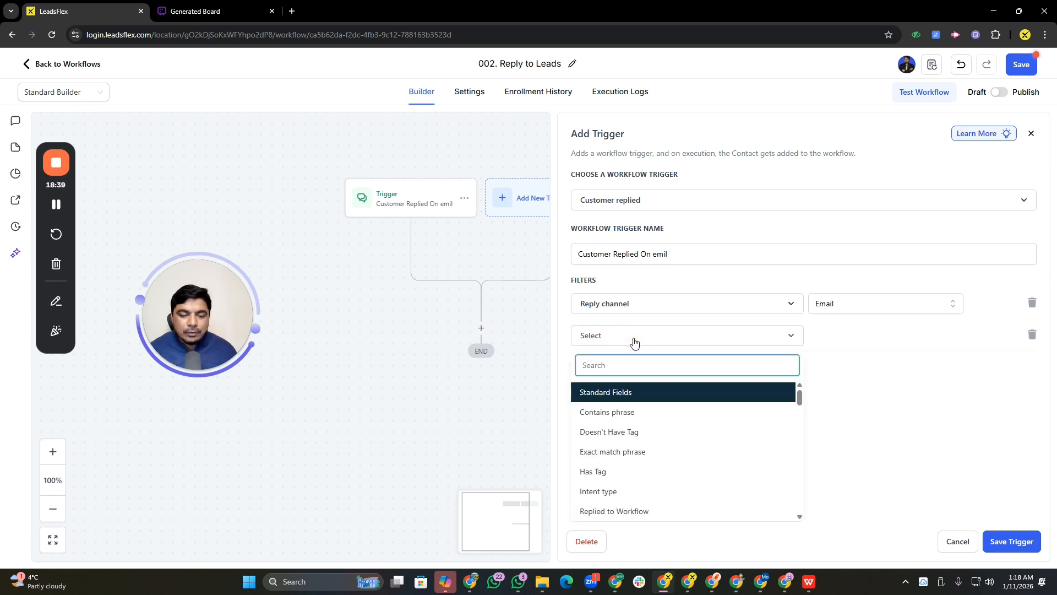
text(form)
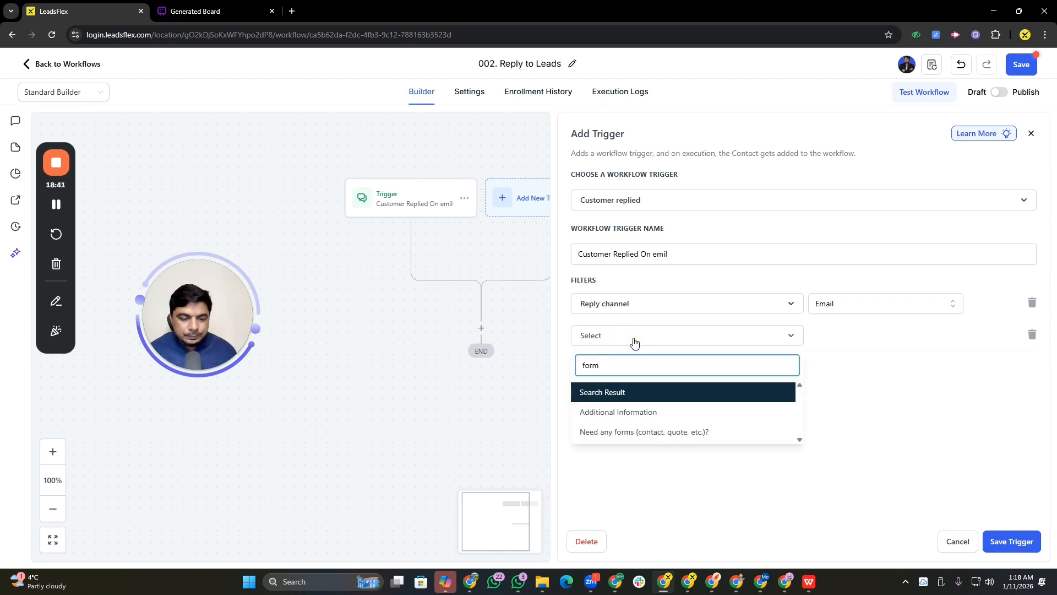
key(BackSpace)
key(BackSpace)
key(BackSpace)
key(BackSpace)
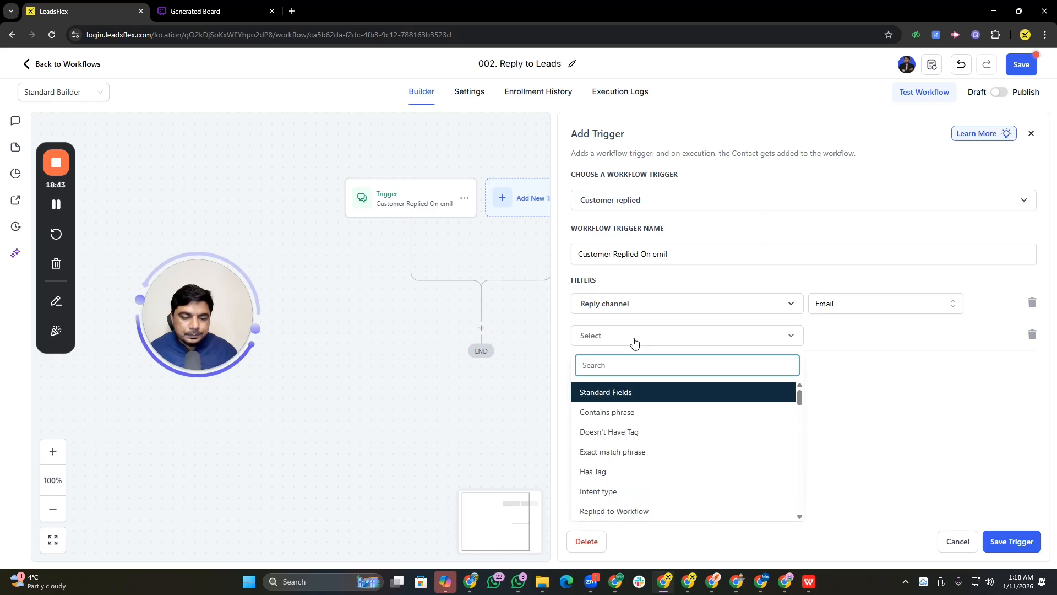
scroll(677, 450, down, 10)
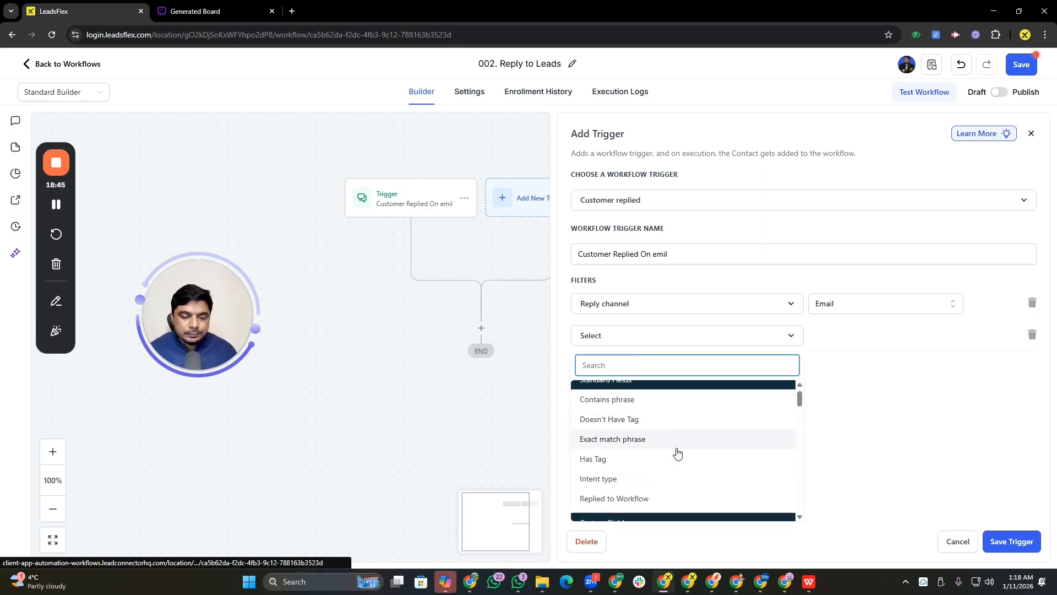
scroll(677, 452, down, 15)
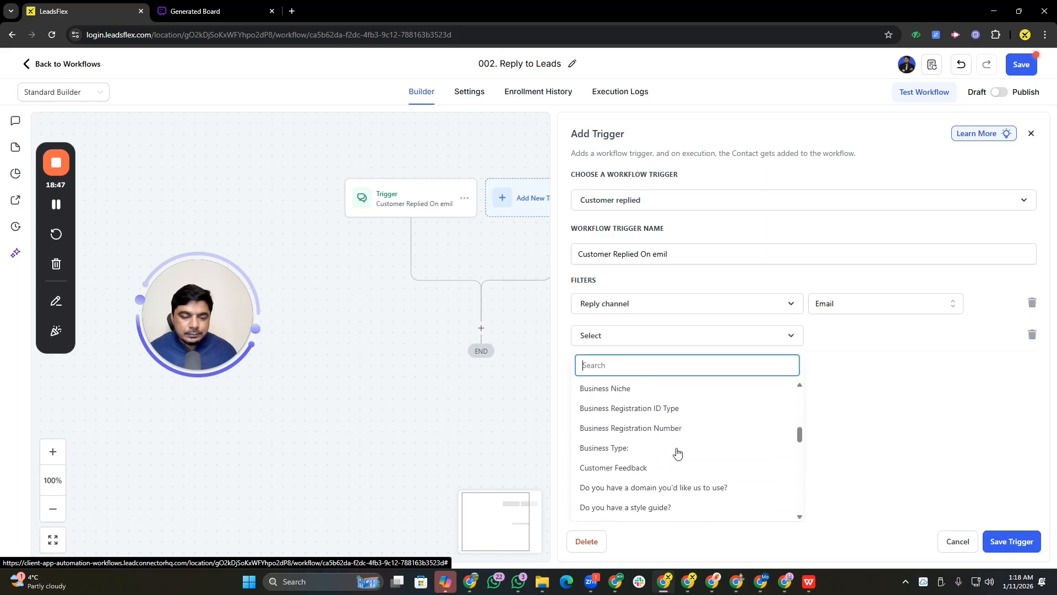
scroll(677, 453, down, 10)
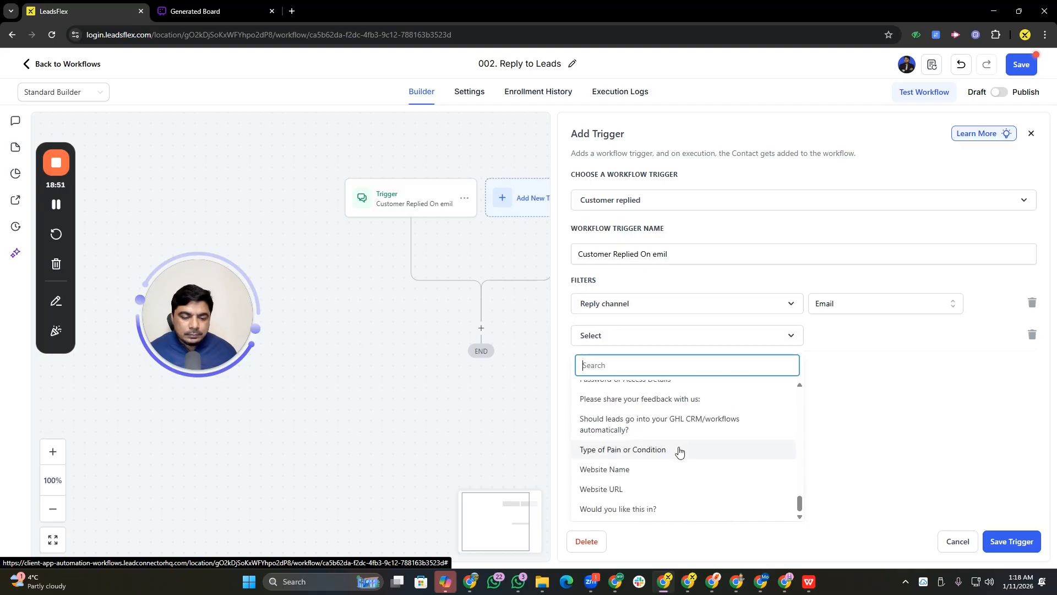
scroll(680, 451, up, 15)
scroll(679, 451, up, 5)
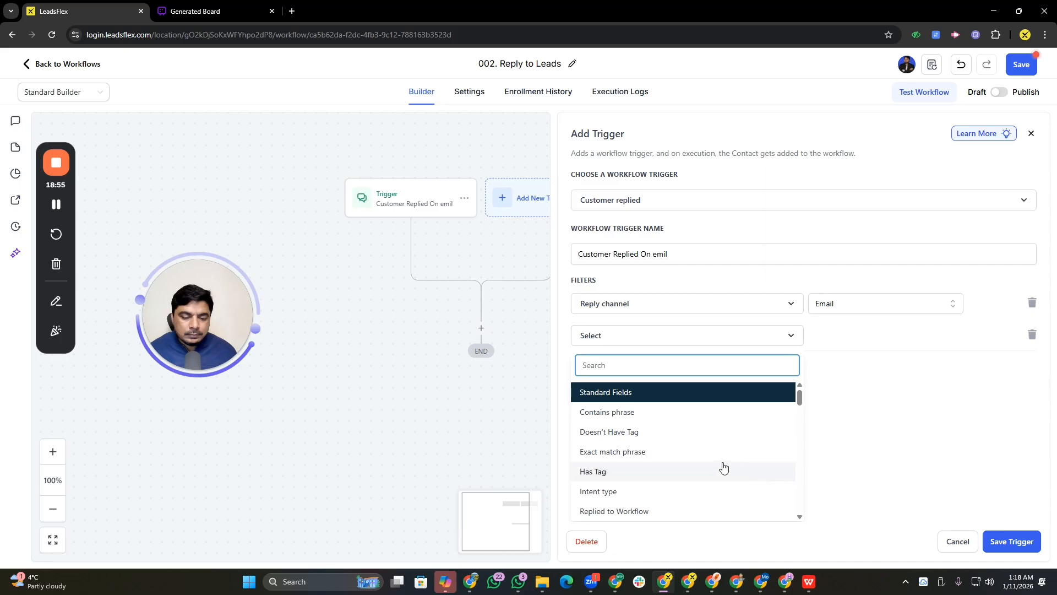
click(702, 472)
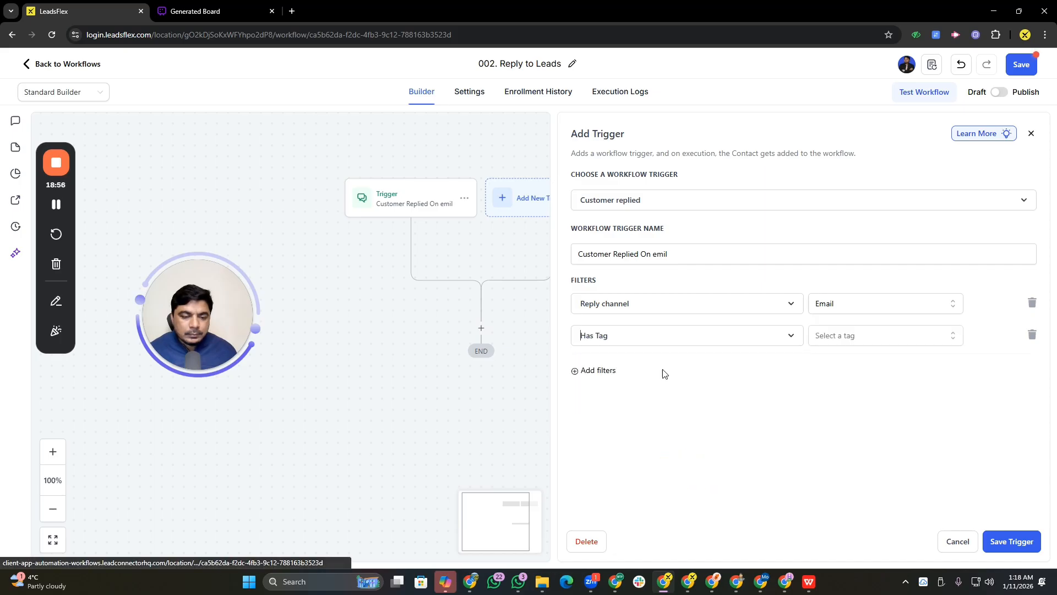
Choose the painformsubmit tag for the Has Tag filter and save the trigger
click(852, 338)
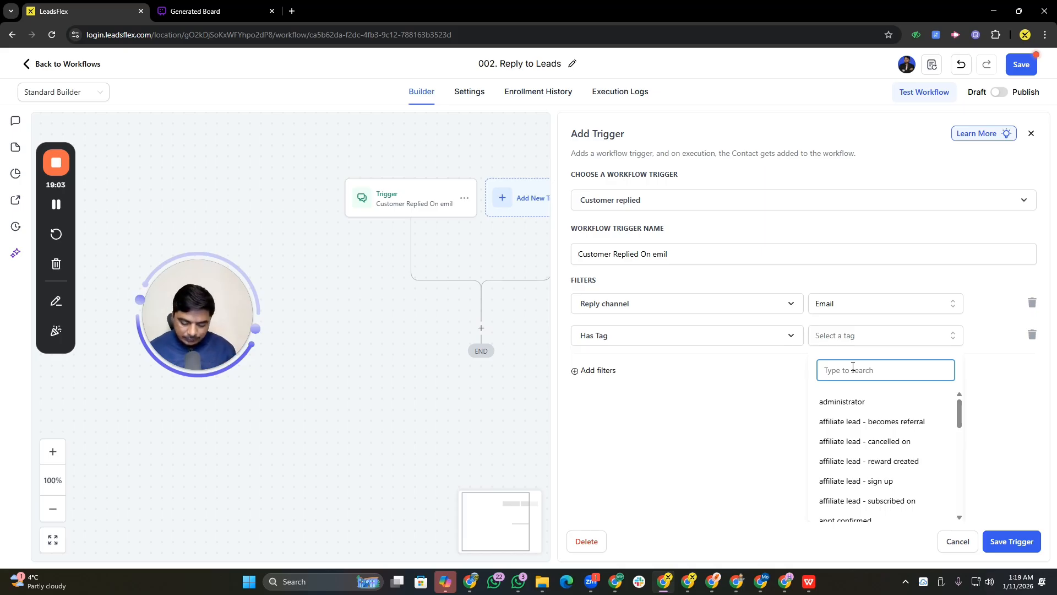
text(lead)
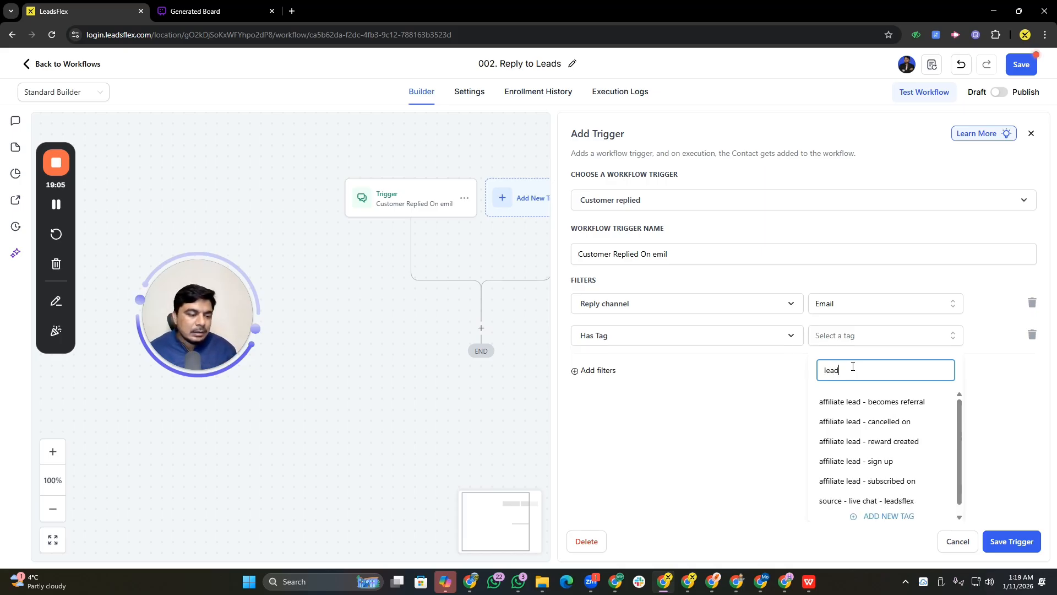
key(BackSpace)
key(BackSpace)
key(BackSpace)
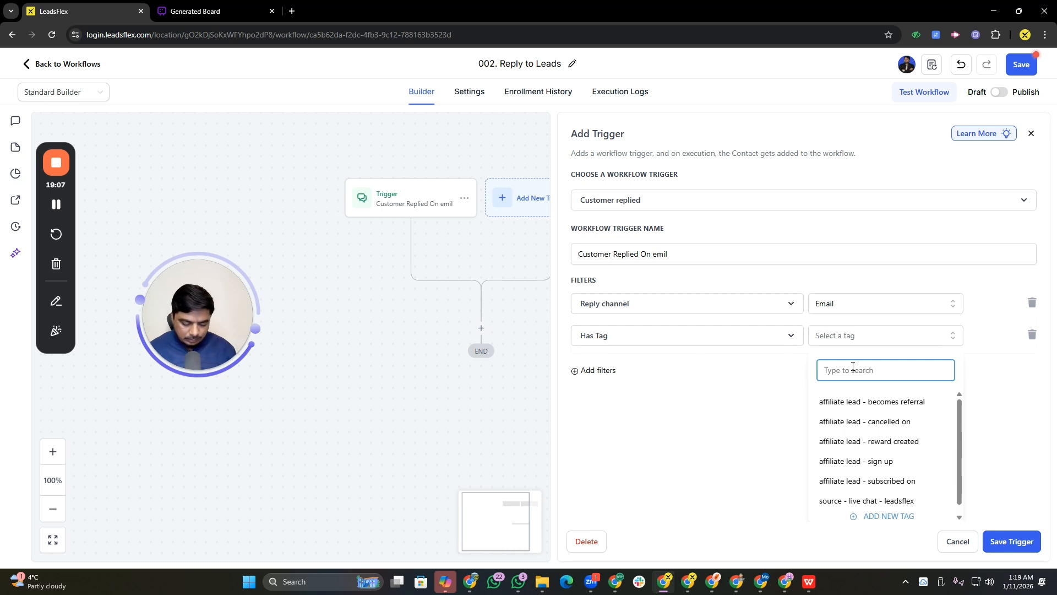
text(pain)
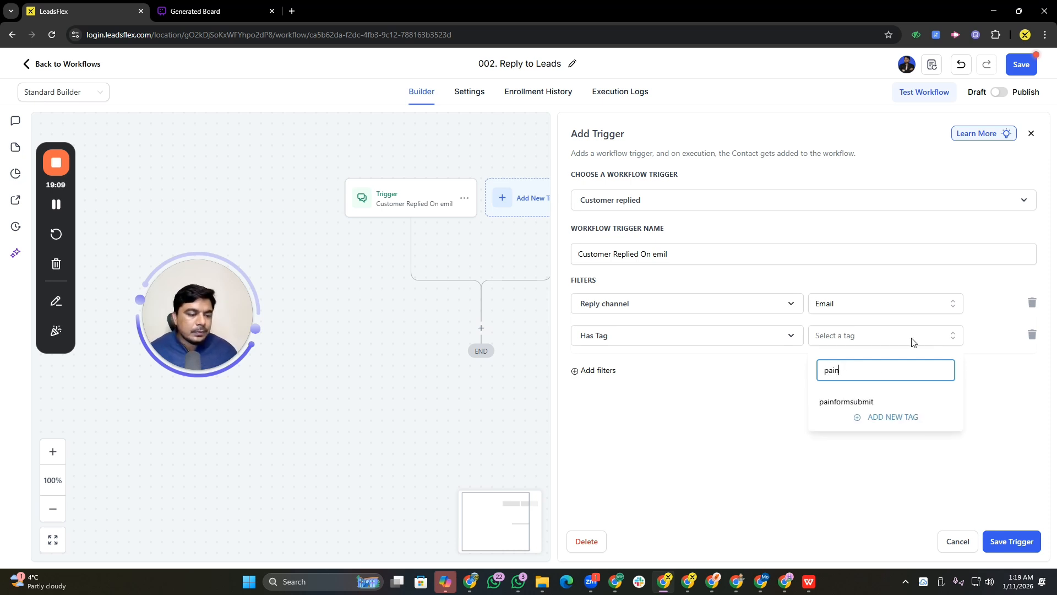
click(830, 402)
click(575, 357)
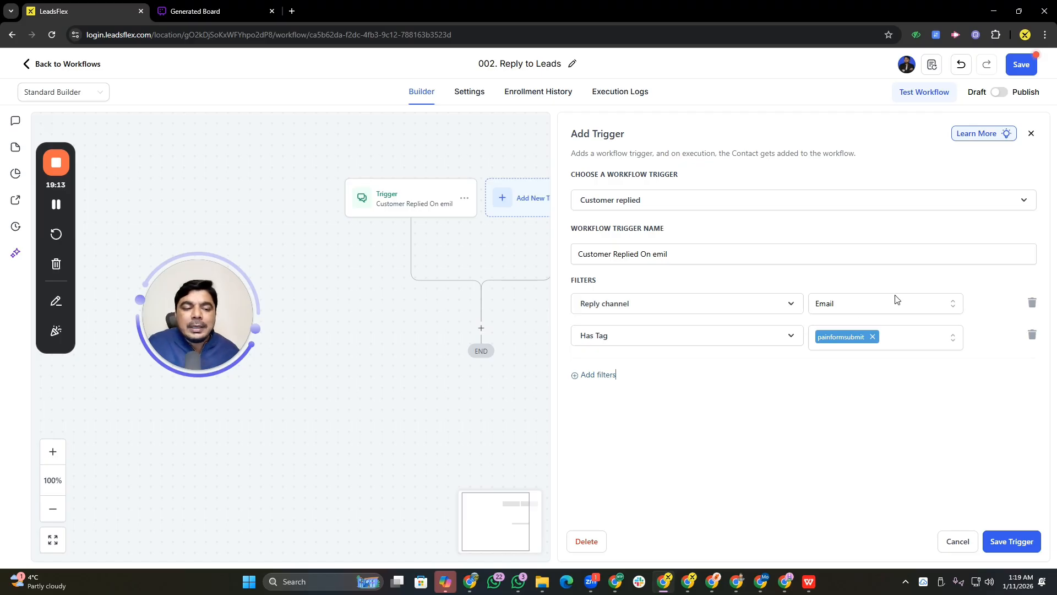
click(1006, 542)
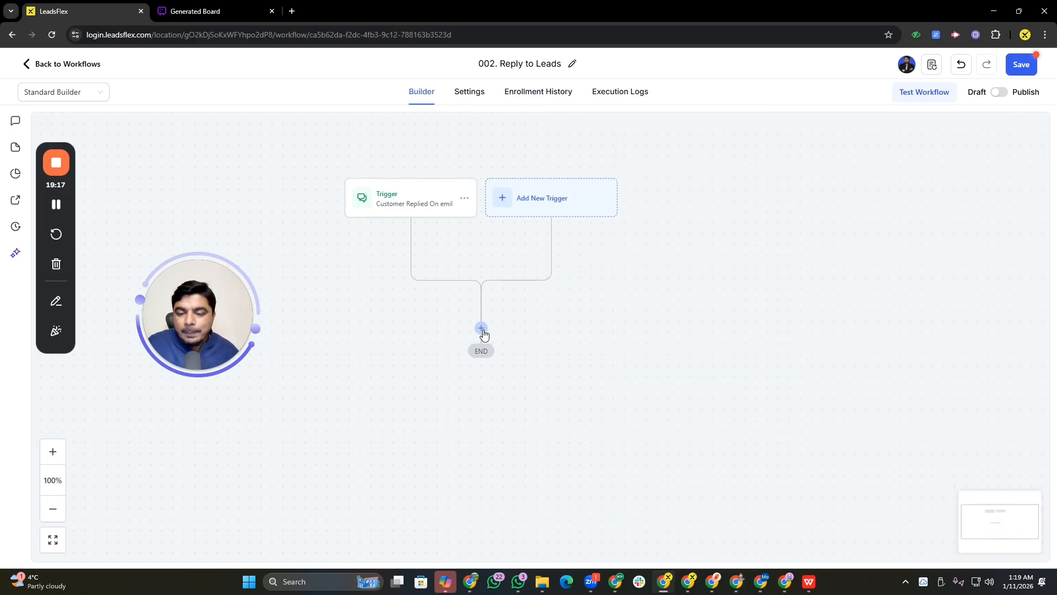
Add a Send Internal Notification action below the trigger and set its notification type to Email
click(481, 329)
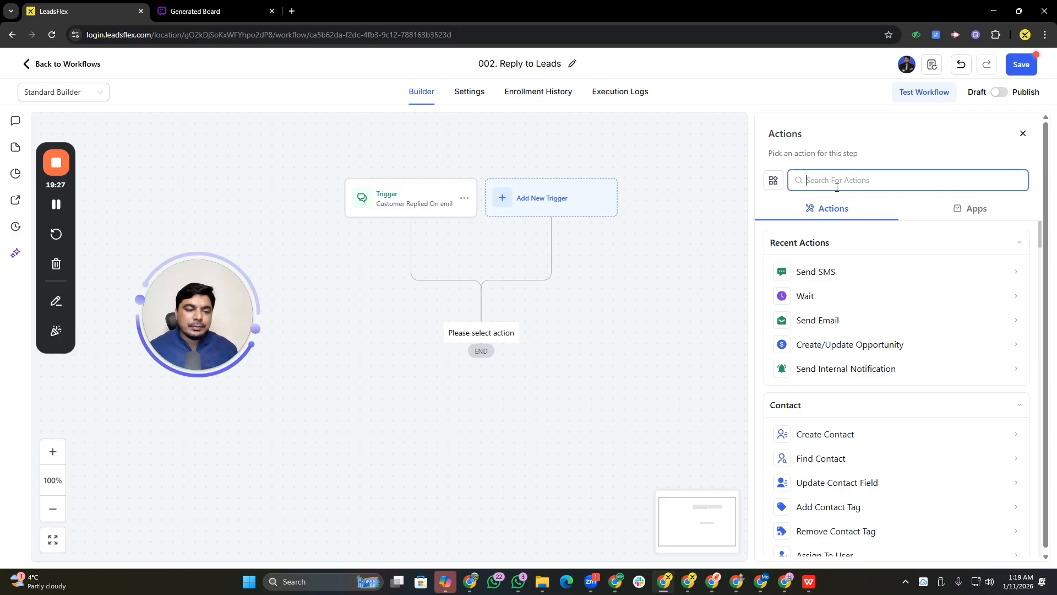
text(ass)
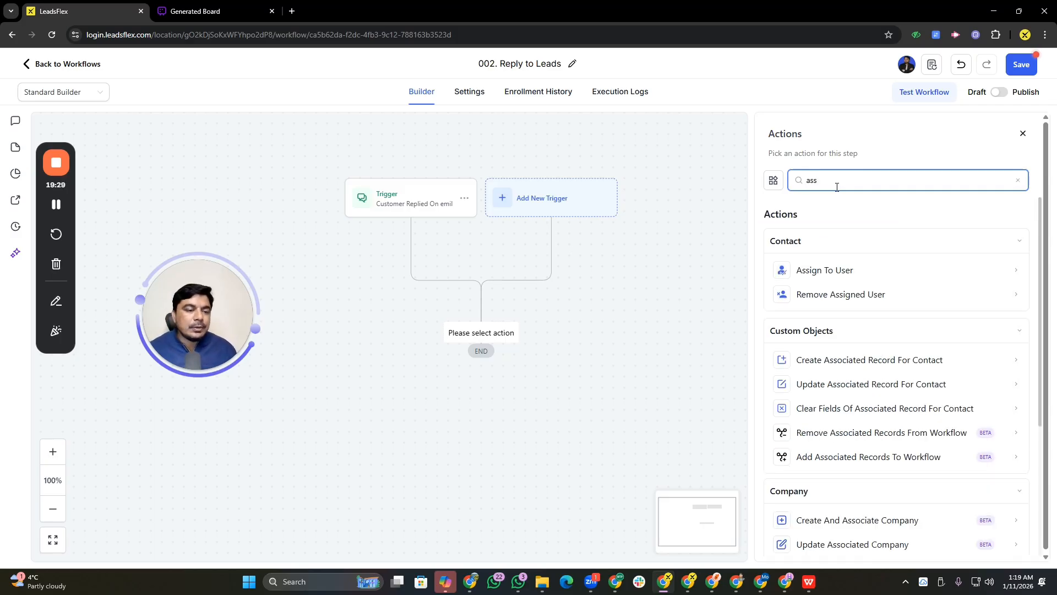
key(BackSpace)
key(BackSpace)
key(BackSpace)
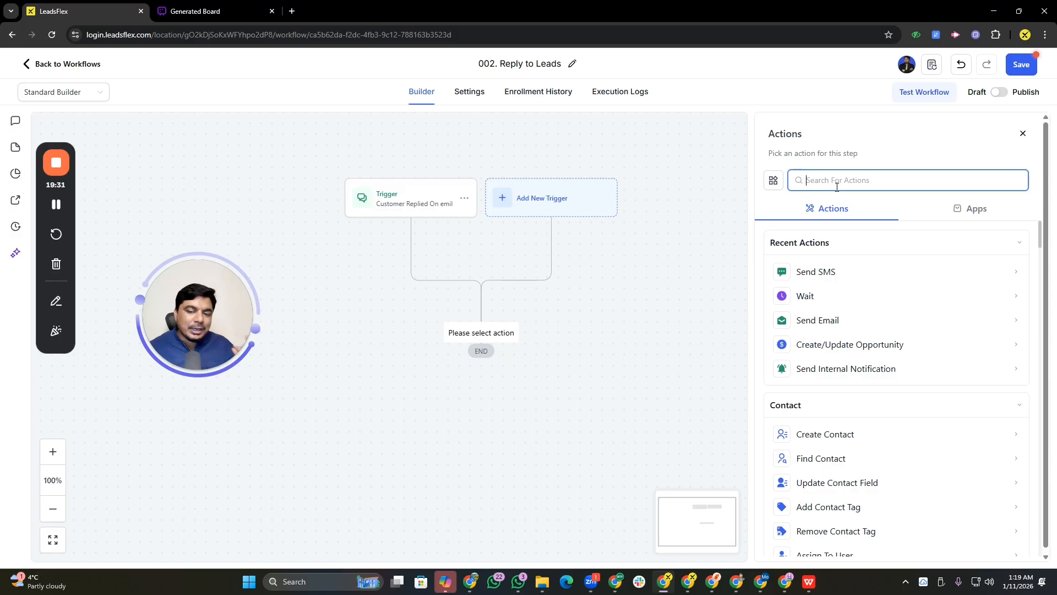
text(no)
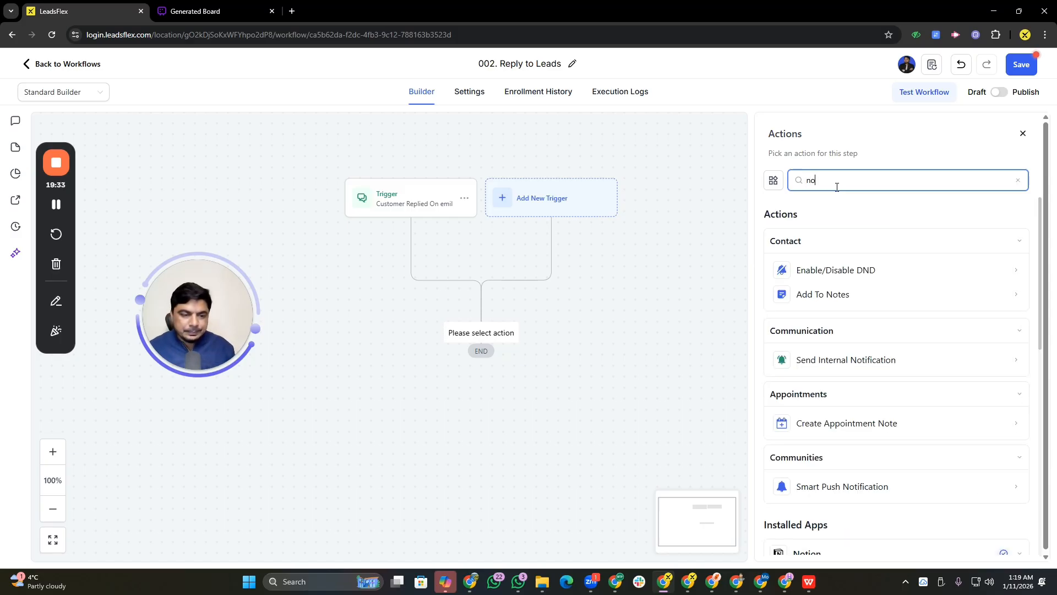
key(BackSpace)
key(BackSpace)
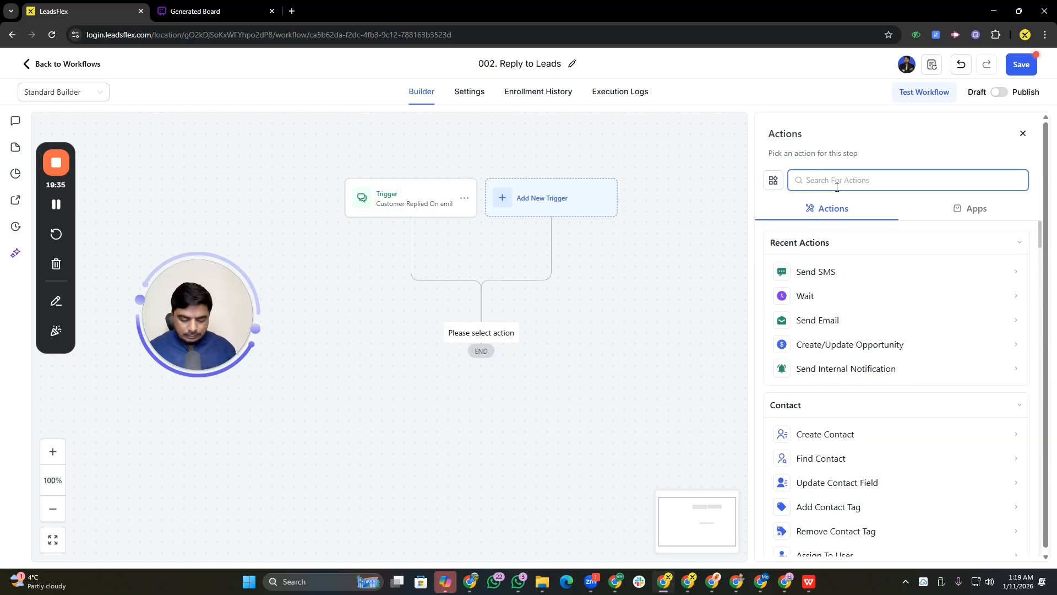
text(inter)
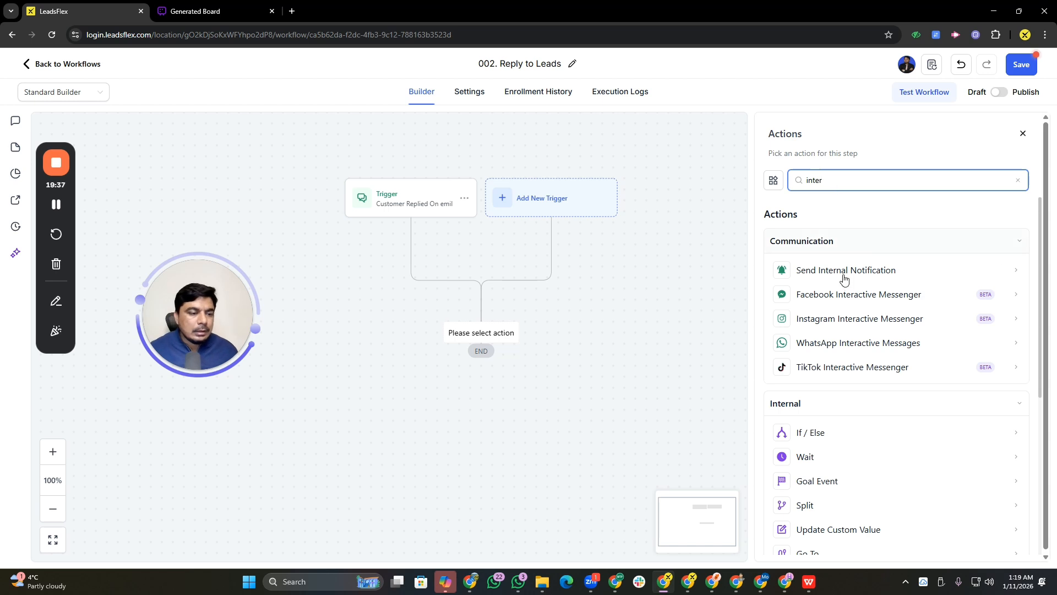
click(842, 276)
click(823, 248)
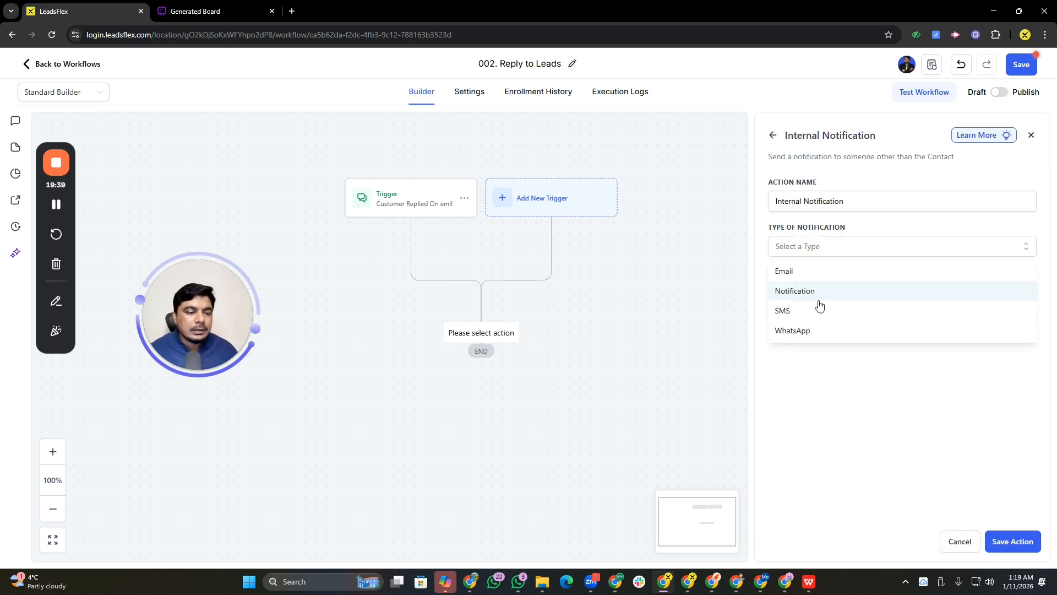
click(796, 280)
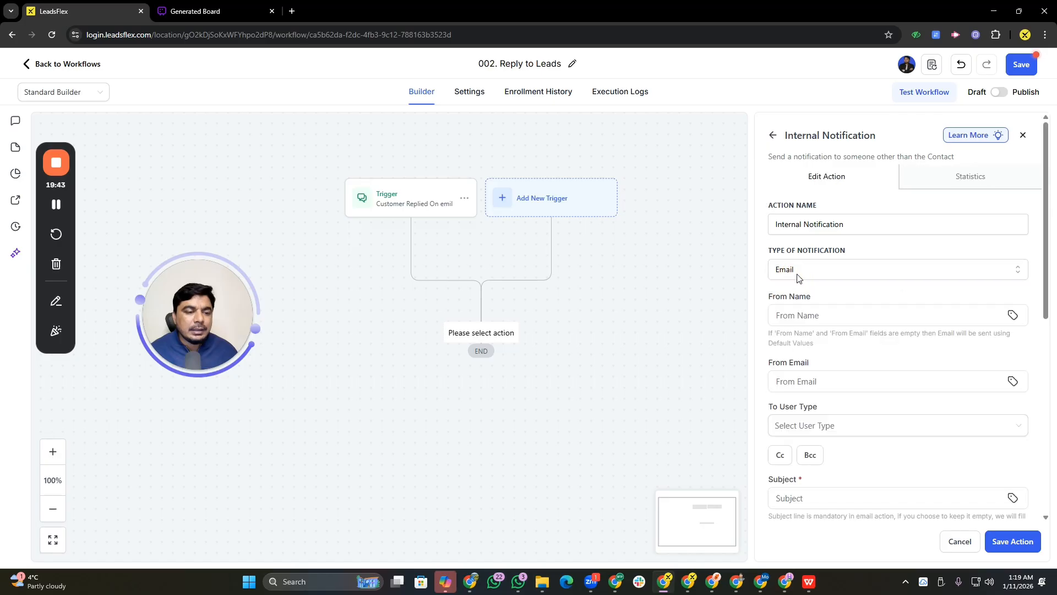
Fill the From Name with {{user.name}}, pick the sender's email address for From Email, and set To User Type to Assigned User
click(833, 309)
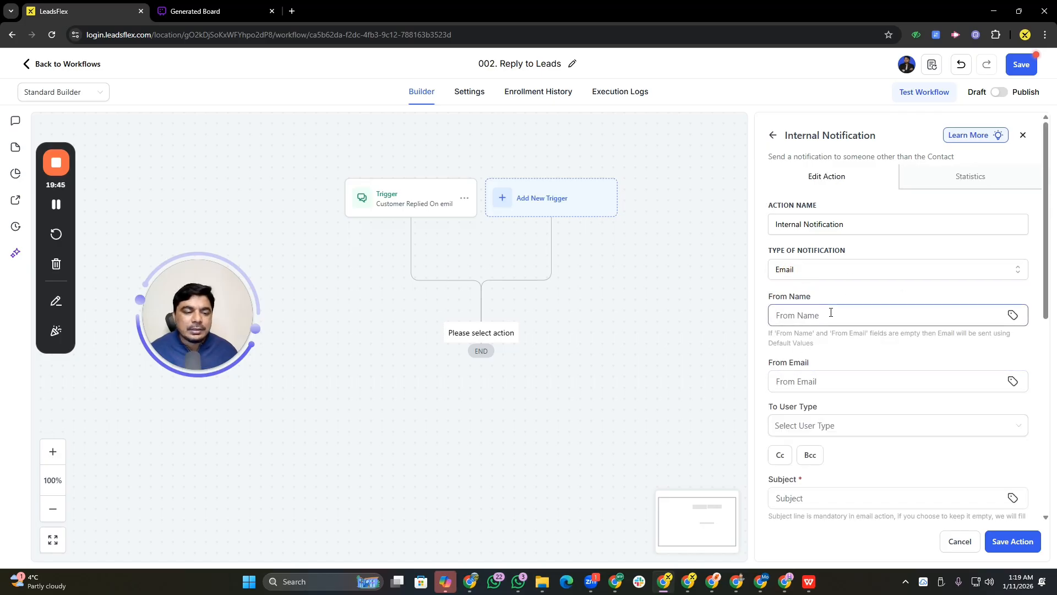
click(865, 341)
click(806, 380)
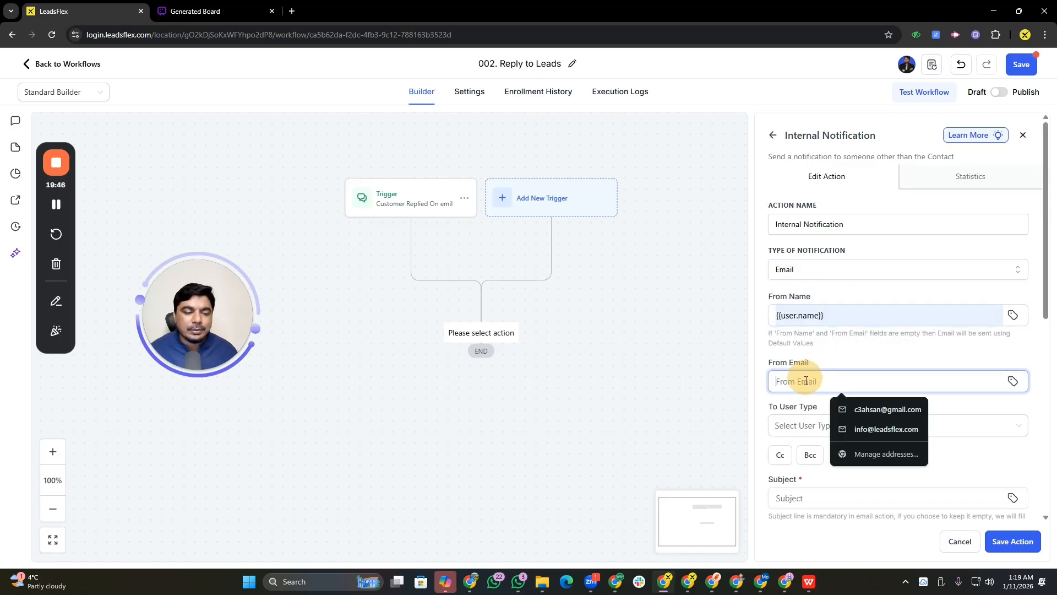
click(875, 413)
click(823, 425)
click(823, 468)
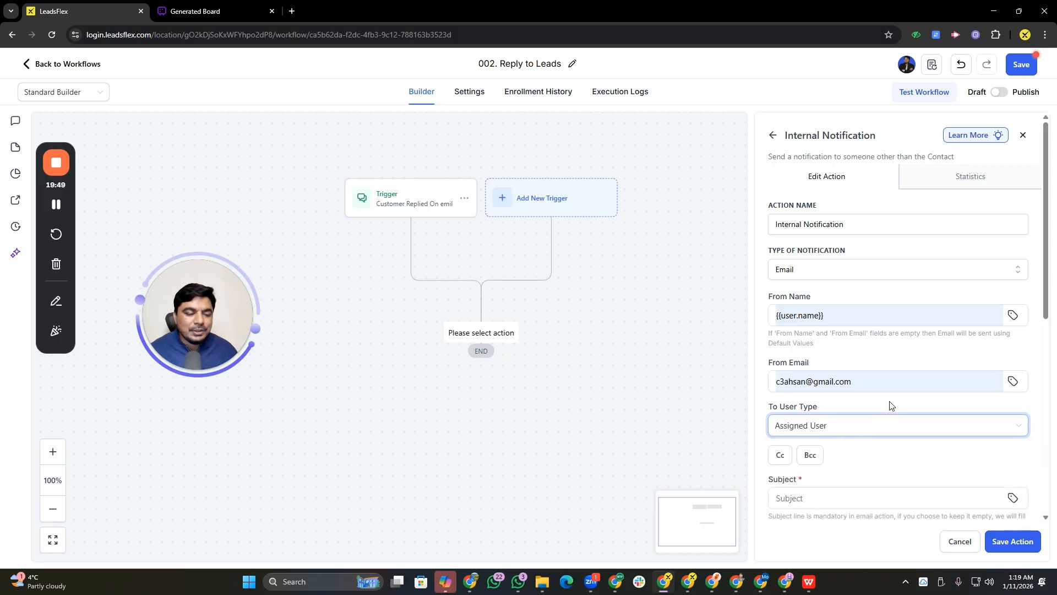
Enter rwew as the notification message and try to save the action
scroll(820, 372, down, 5)
click(832, 347)
text(rwew)
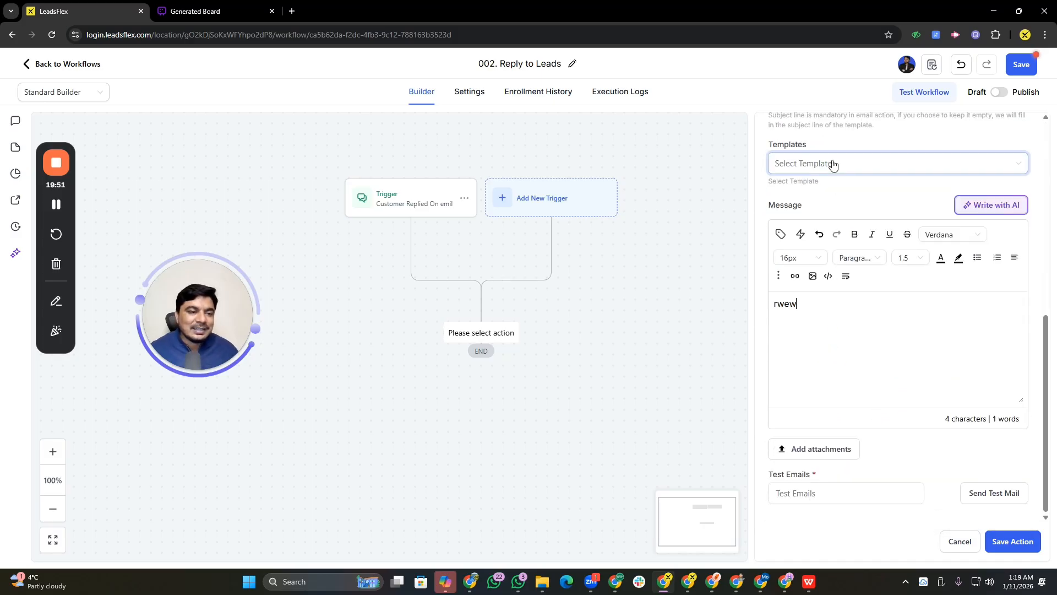
click(1013, 540)
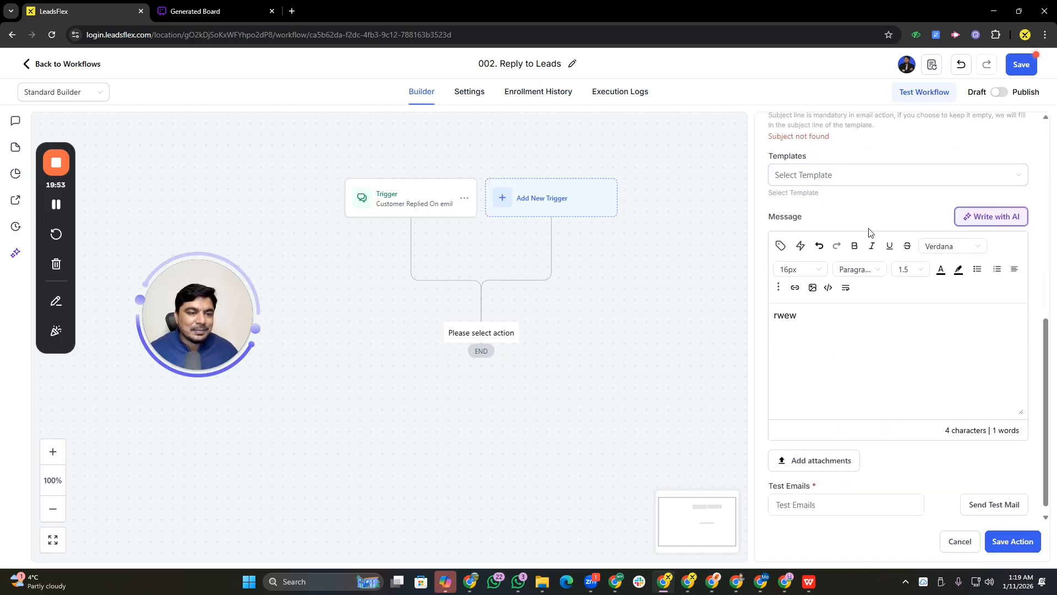
Set the subject to wer and save the Internal Notification action
drag(1040, 402, 1044, 351)
click(817, 208)
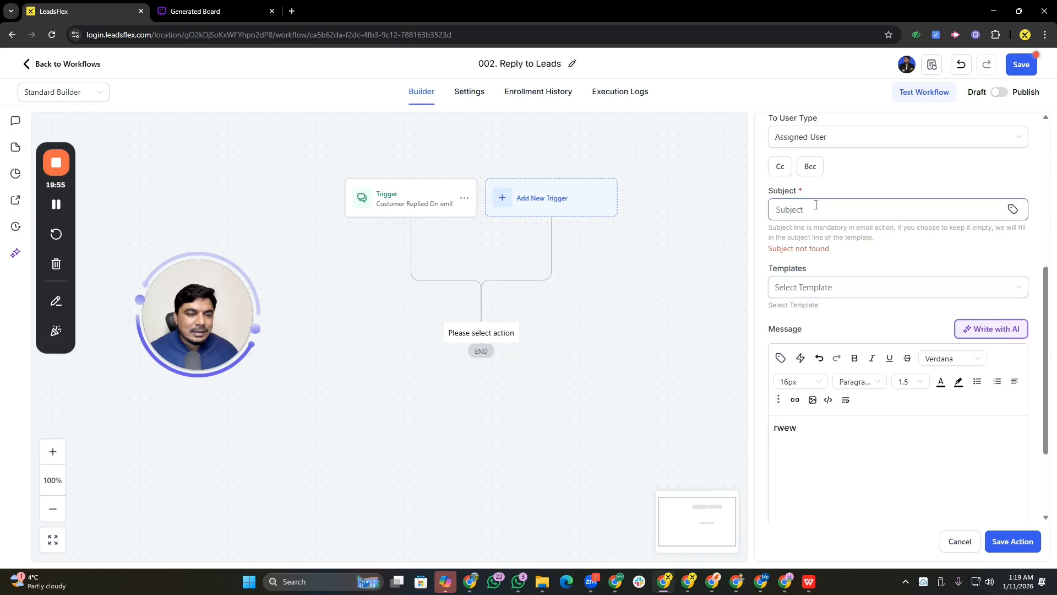
text(wer)
click(821, 278)
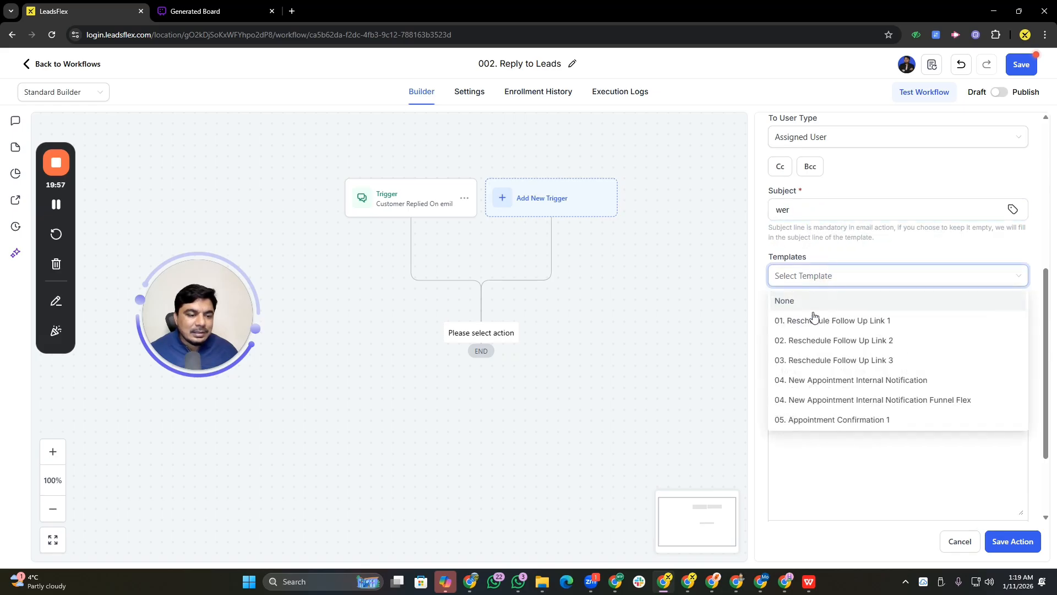
click(844, 206)
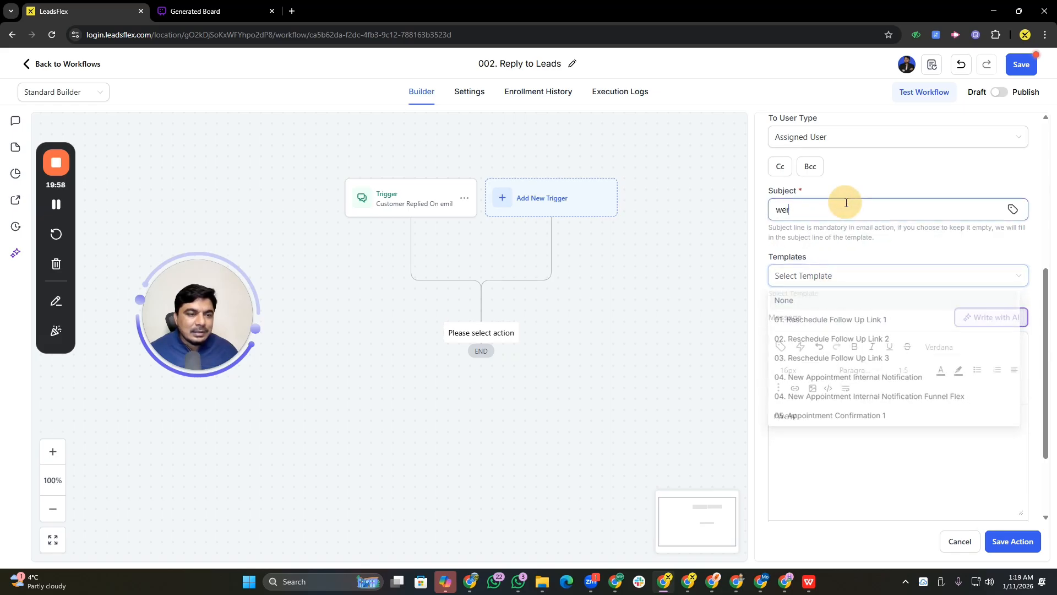
click(1002, 543)
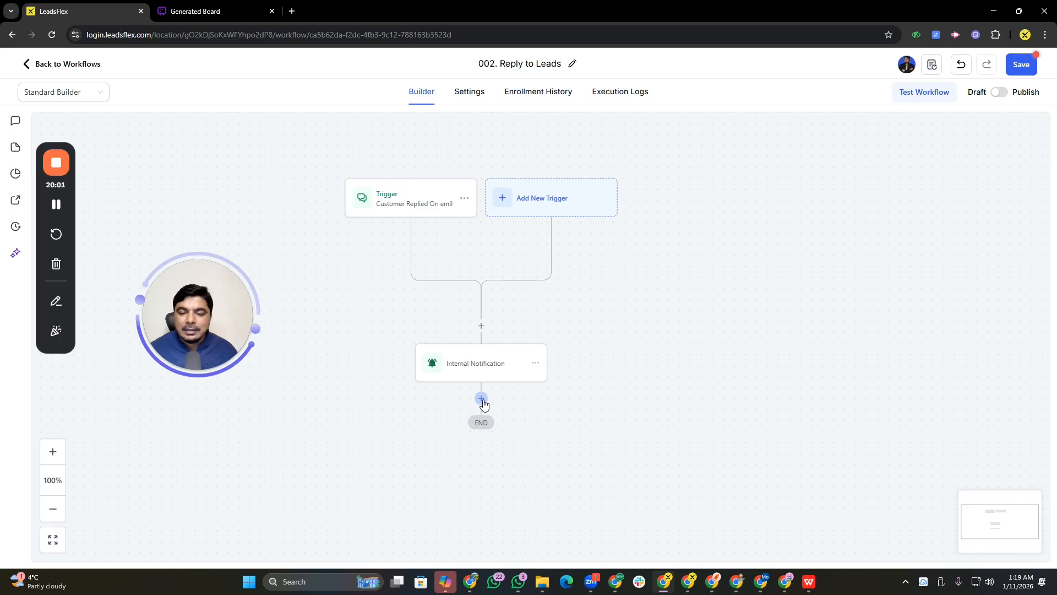
Start adding another action below the Internal Notification step and open the action search
click(481, 399)
click(830, 182)
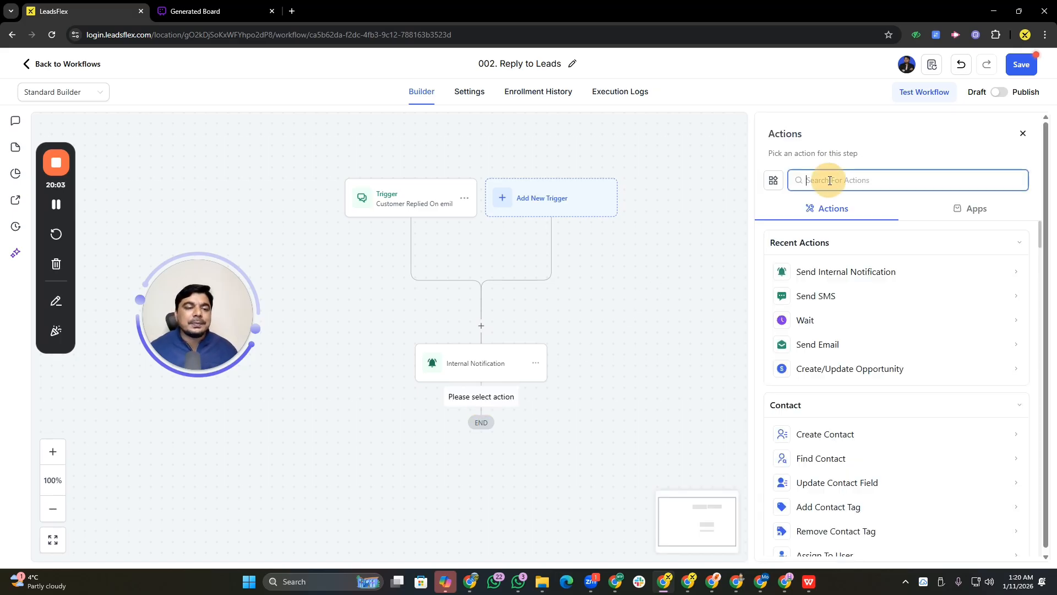